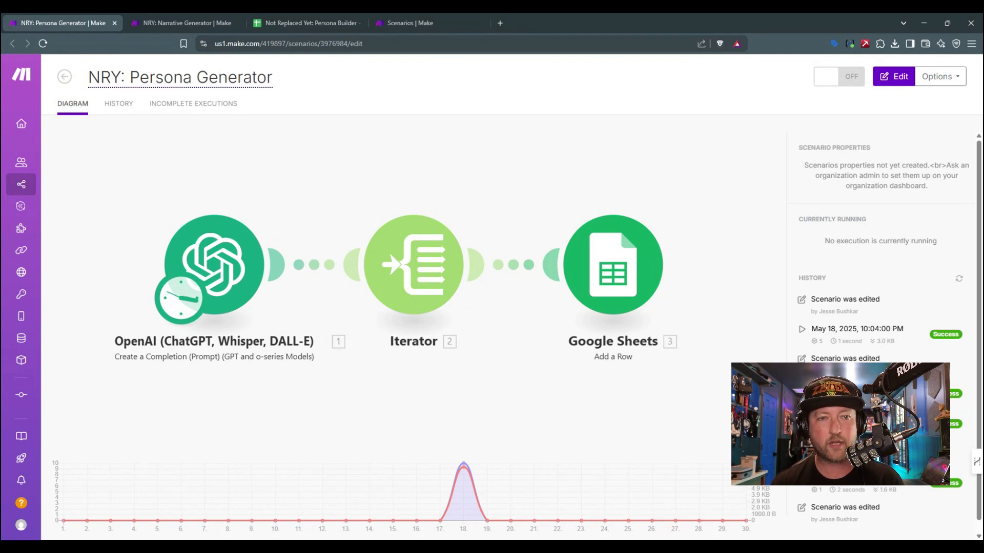
Step: Examine the system prompt of the OpenAI module in the Persona Generator scenario, then close the module without changes
left_click(157, 19)
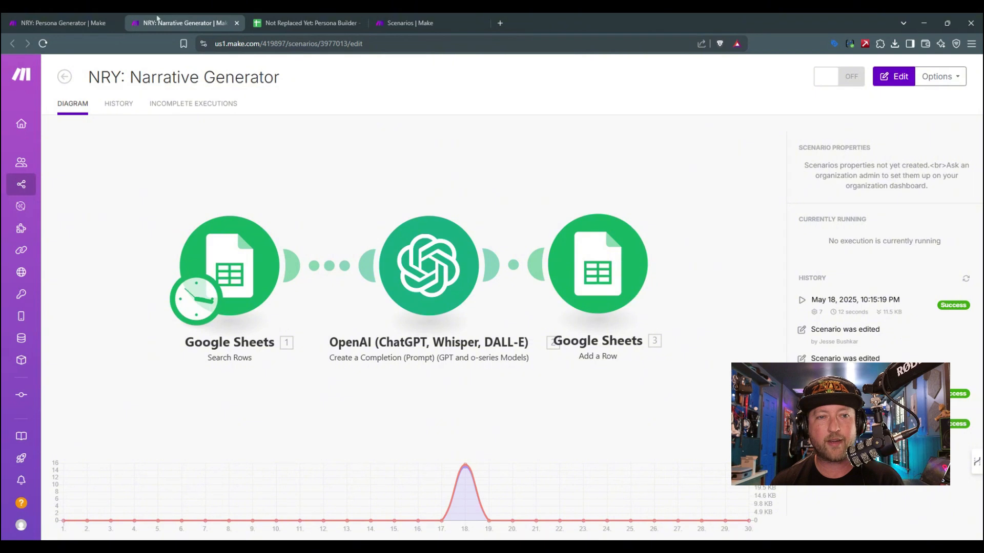
key("ctrl+shift+Tab")
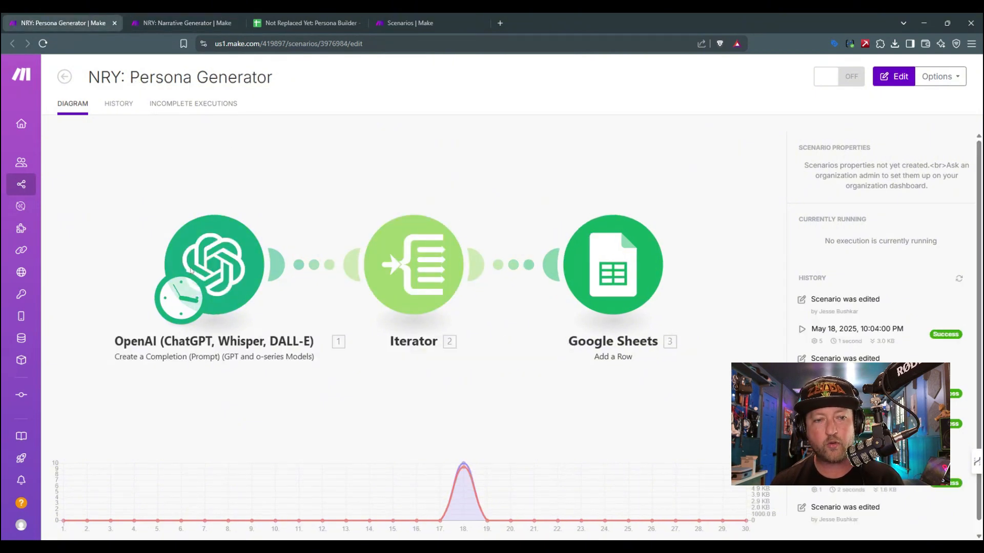
left_click(205, 263)
left_click(381, 267)
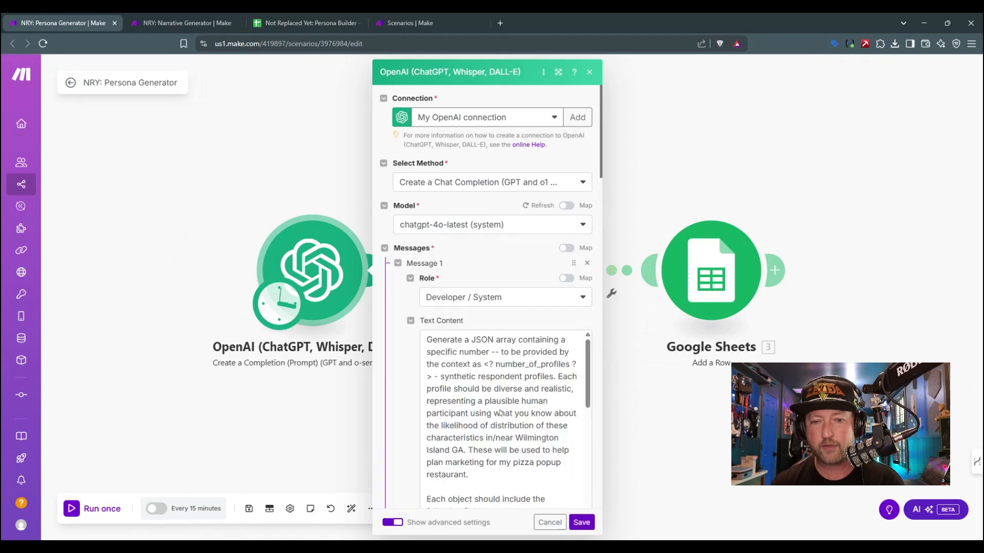
scroll(507, 420, "down", 1)
left_click(479, 374)
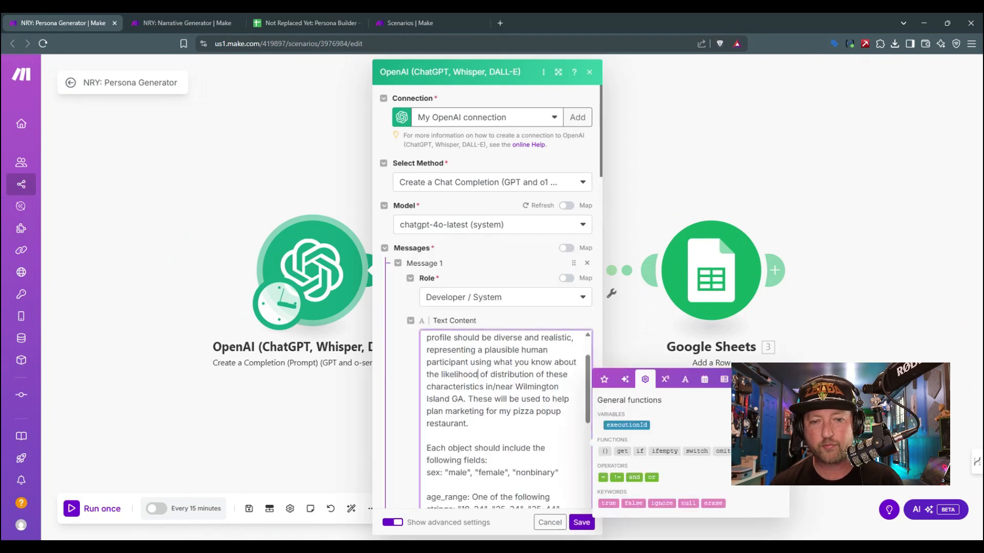
left_click_drag(461, 350, 505, 424)
left_click(505, 424)
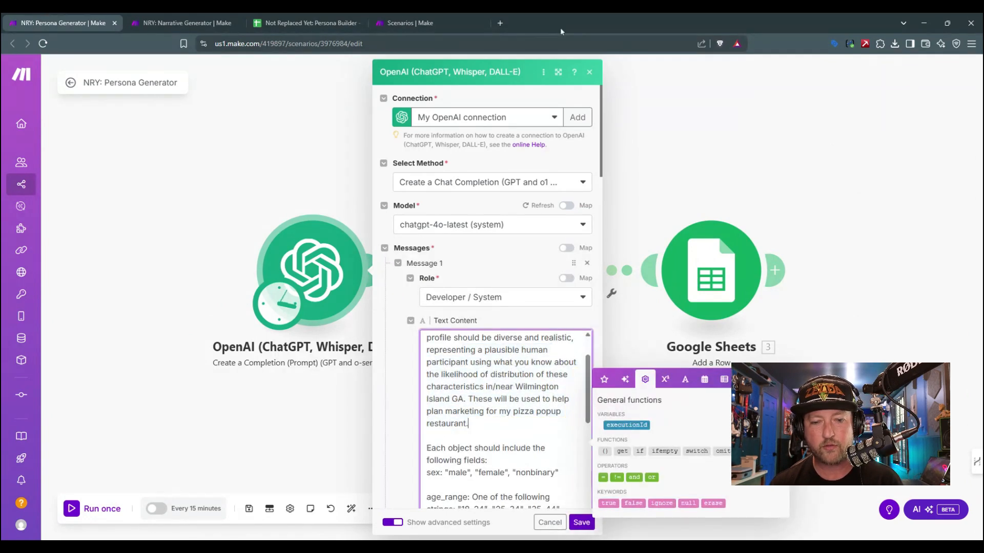
left_click(589, 72)
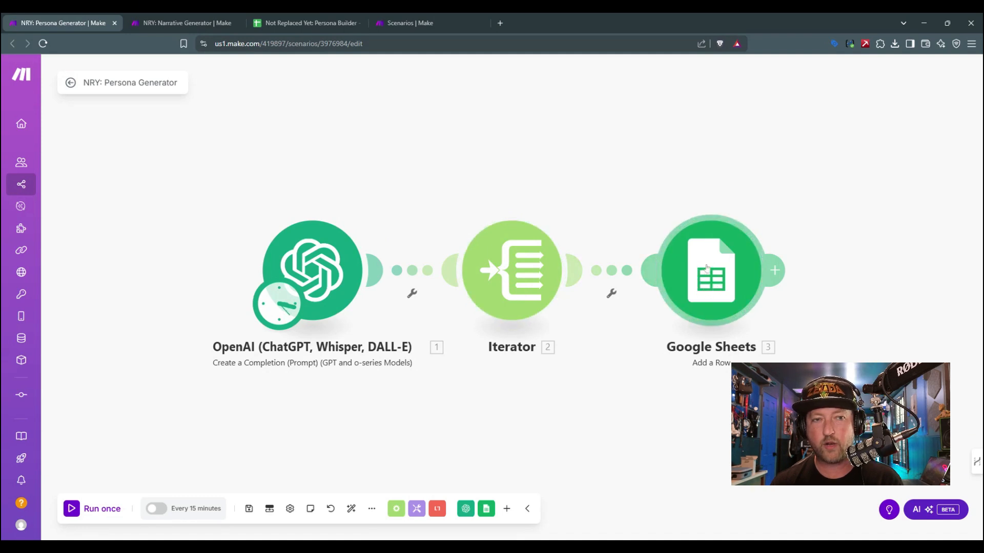
Step: Examine the sample rows and column headers from Sex to Pizza Engagement on the Personas sheet of the Persona Builder spreadsheet
left_click(289, 17)
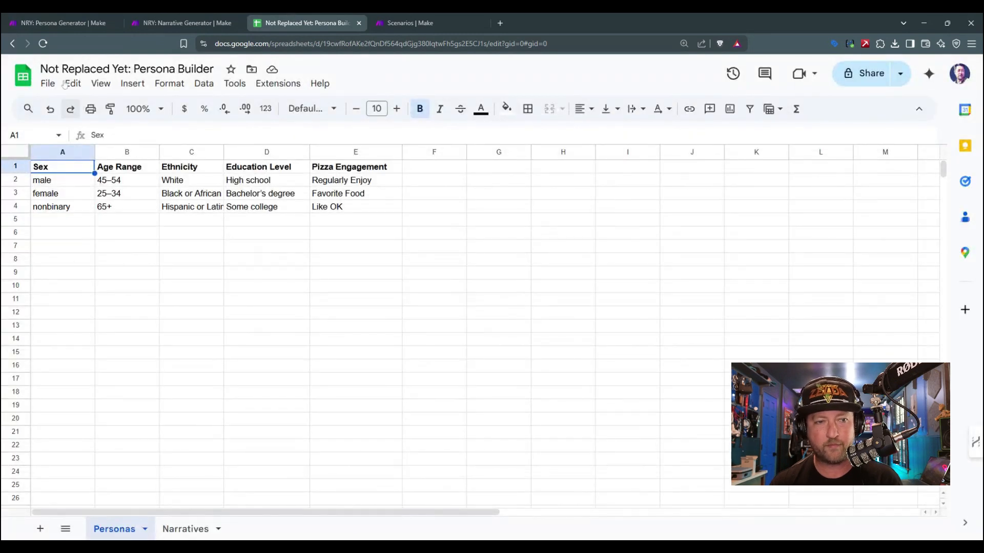
left_click(40, 184)
left_click(45, 197)
left_click(54, 210)
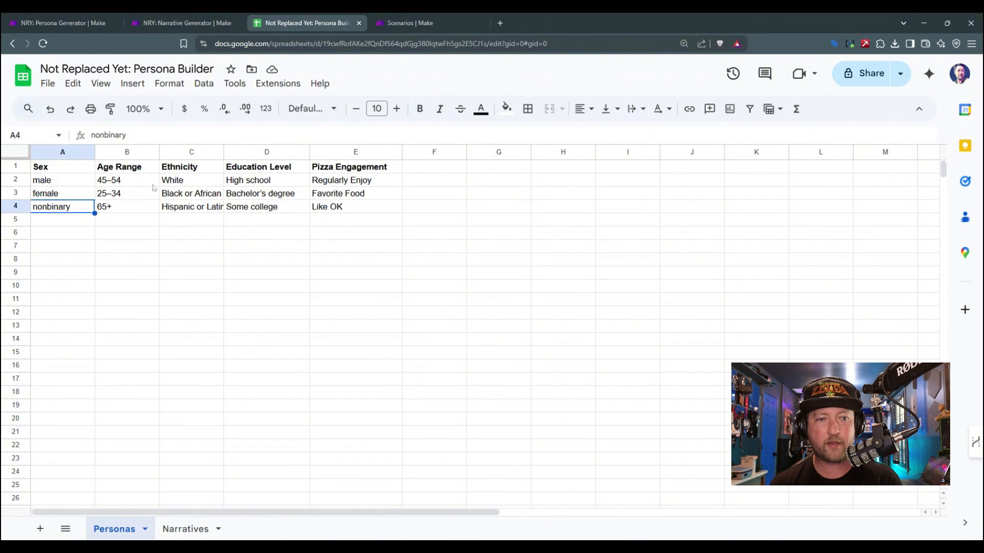
left_click_drag(132, 181, 345, 185)
left_click(344, 185)
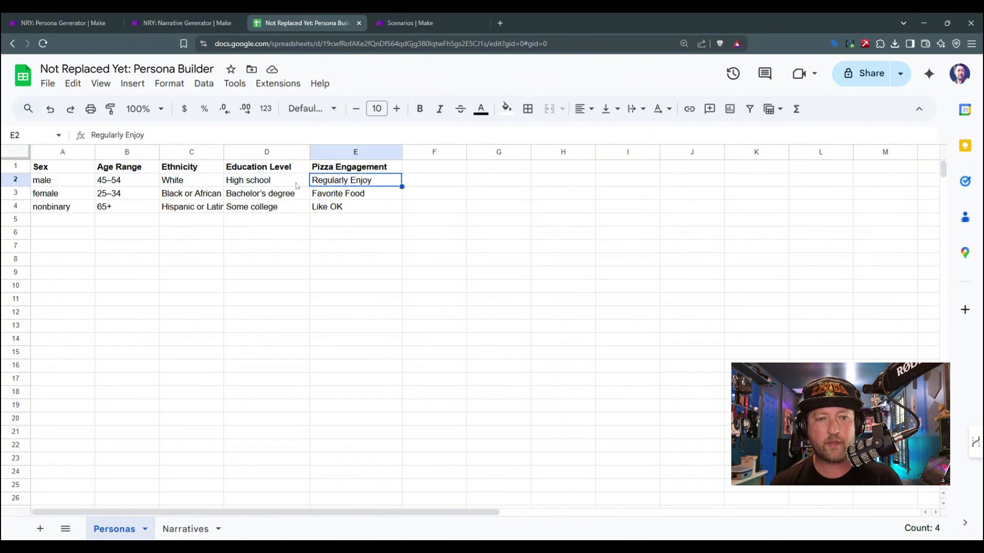
left_click(148, 171)
left_click(168, 172)
left_click(238, 171)
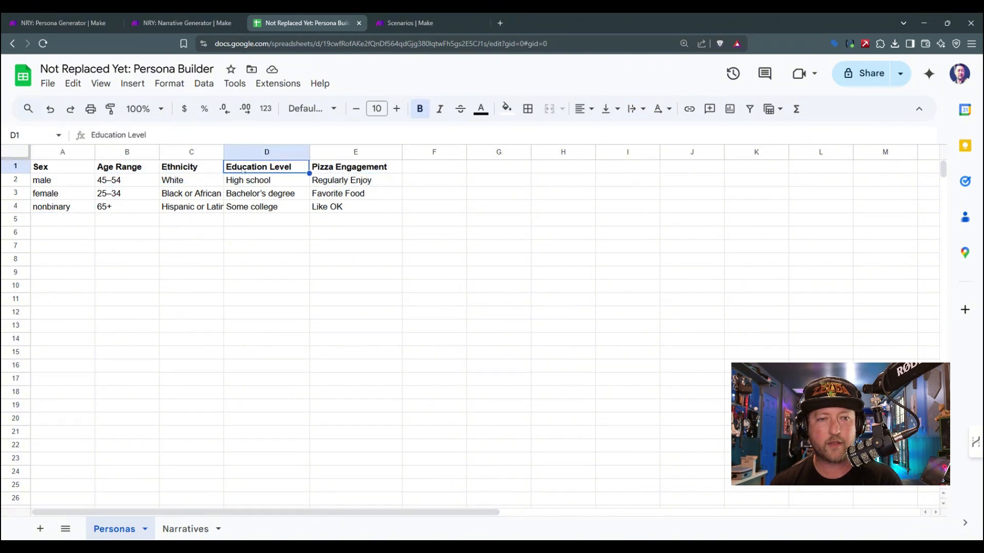
left_click(320, 172)
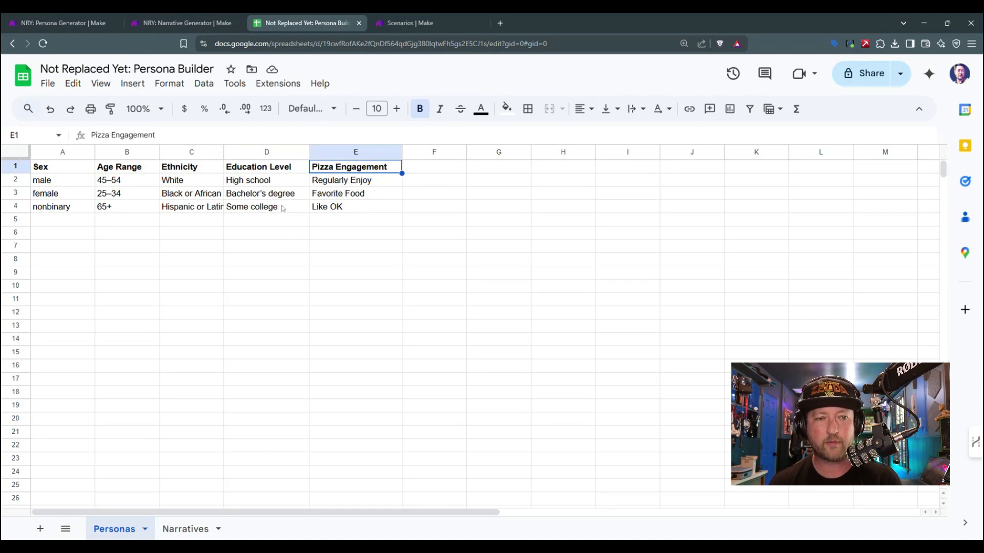
Step: Examine the system prompt of the OpenAI module in the Narrative Generator scenario, then close the module without changes
left_click(66, 23)
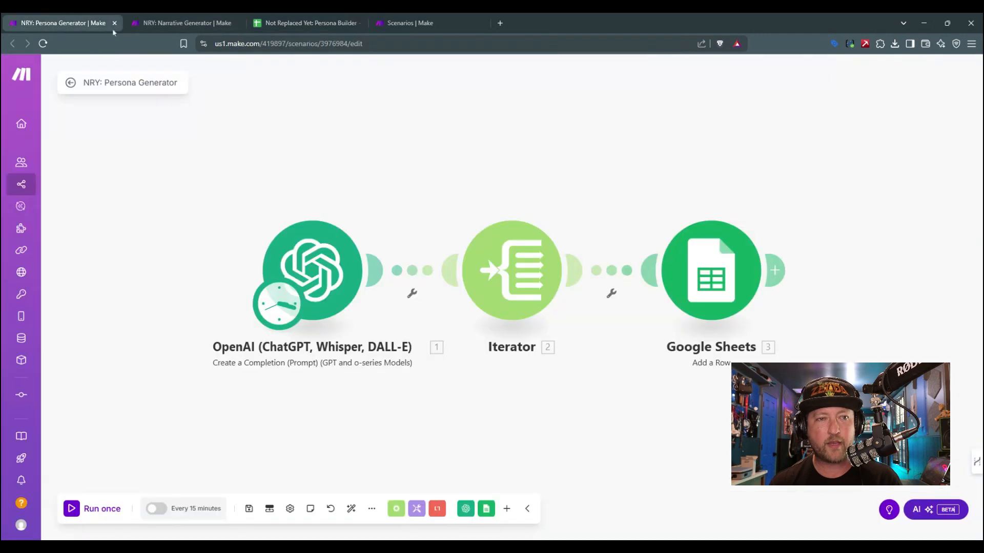
left_click(179, 18)
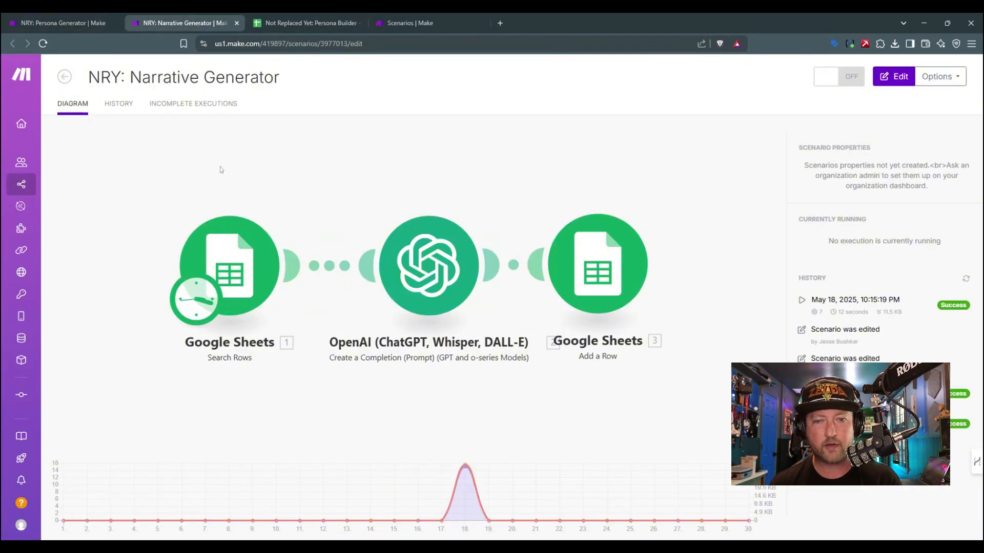
left_click(65, 20)
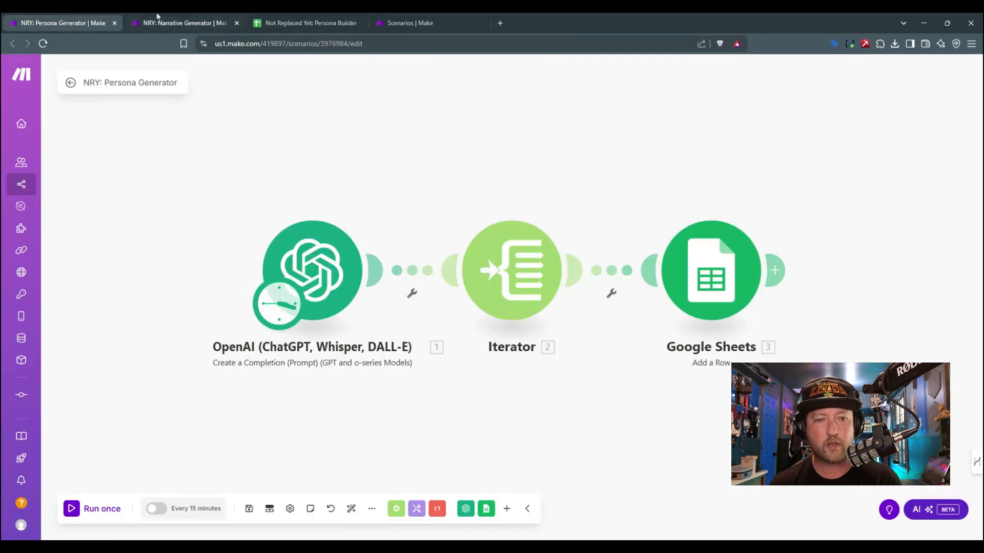
left_click(182, 23)
left_click(307, 23)
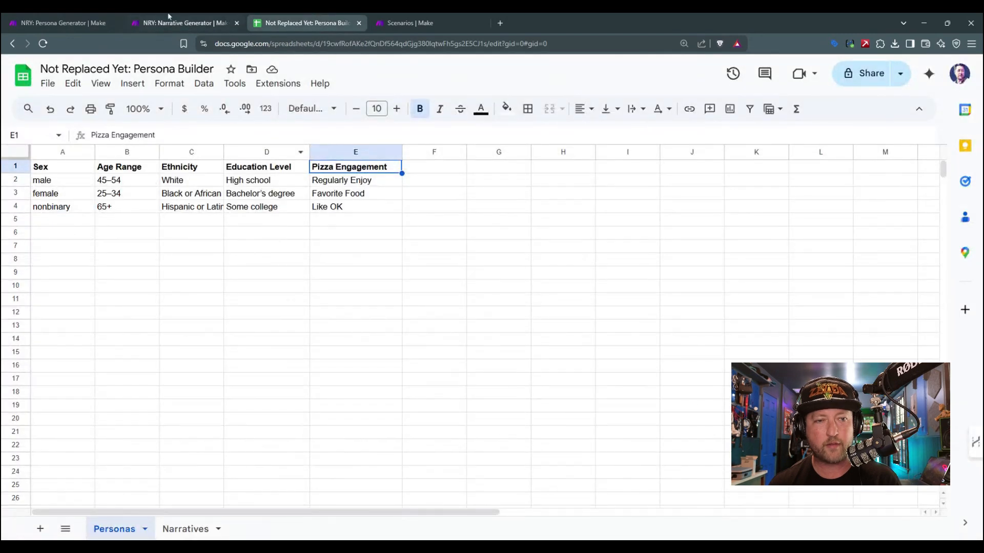
left_click(179, 23)
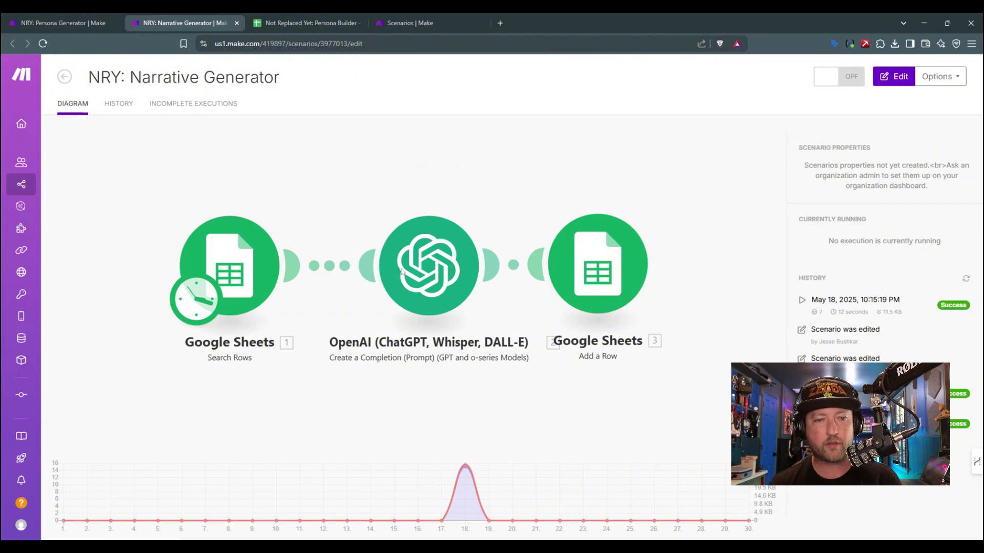
left_click(421, 269)
left_click(517, 273)
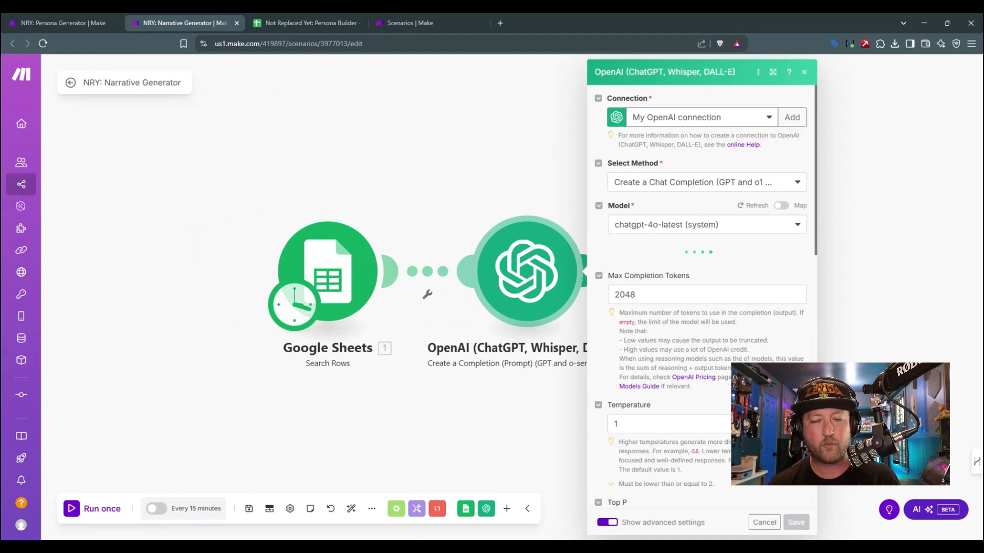
scroll(681, 409, "down", 3)
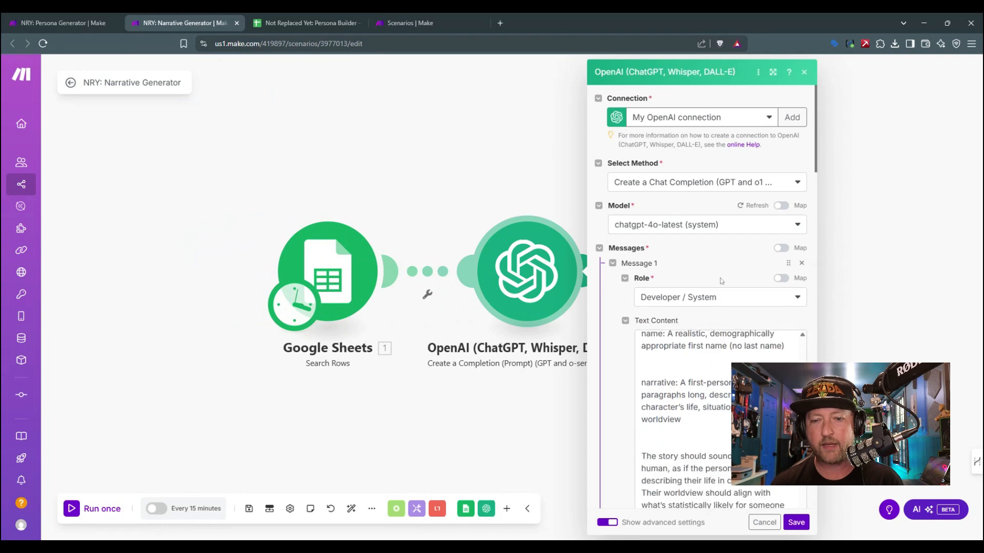
left_click(806, 72)
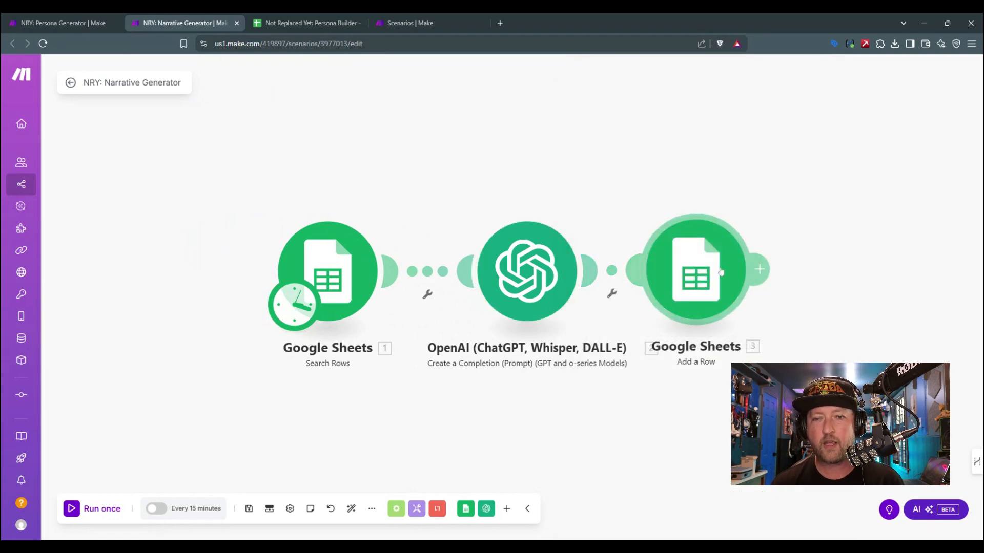
Step: Open the settings of the Narrative Generator's Add a Row module and examine the names and stories on the spreadsheet's Narratives sheet
left_click(694, 275)
left_click(308, 22)
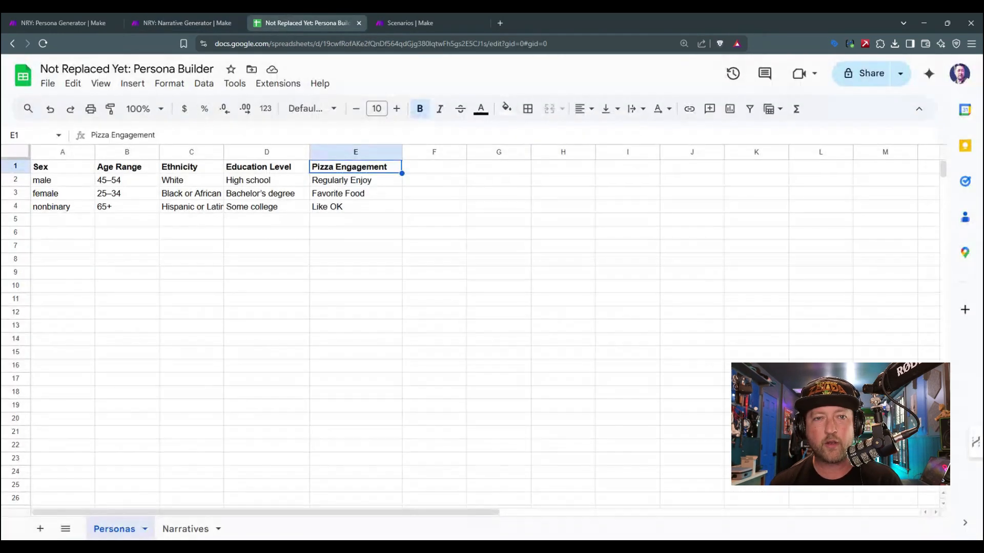
left_click(185, 529)
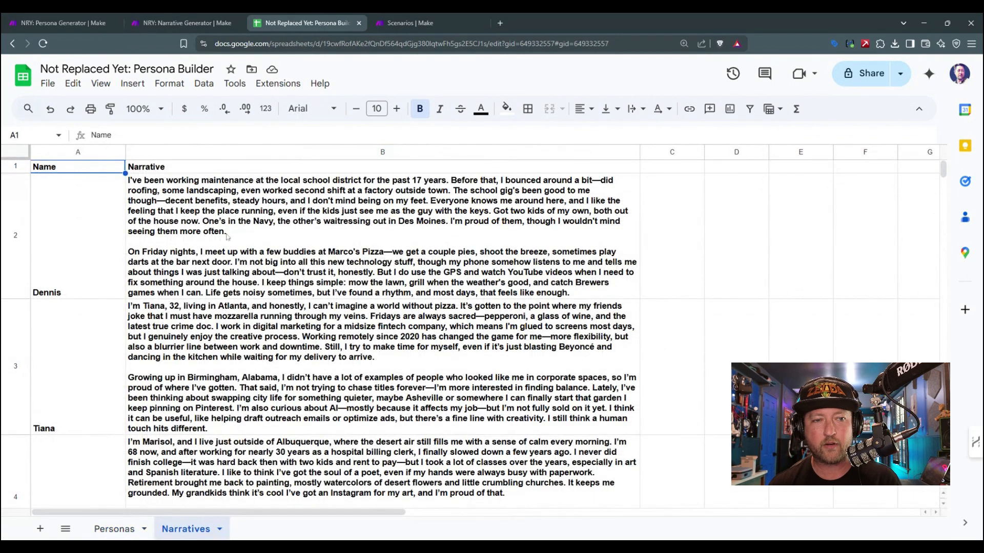
left_click(116, 275)
left_click(121, 390)
scroll(118, 395, "down", 2)
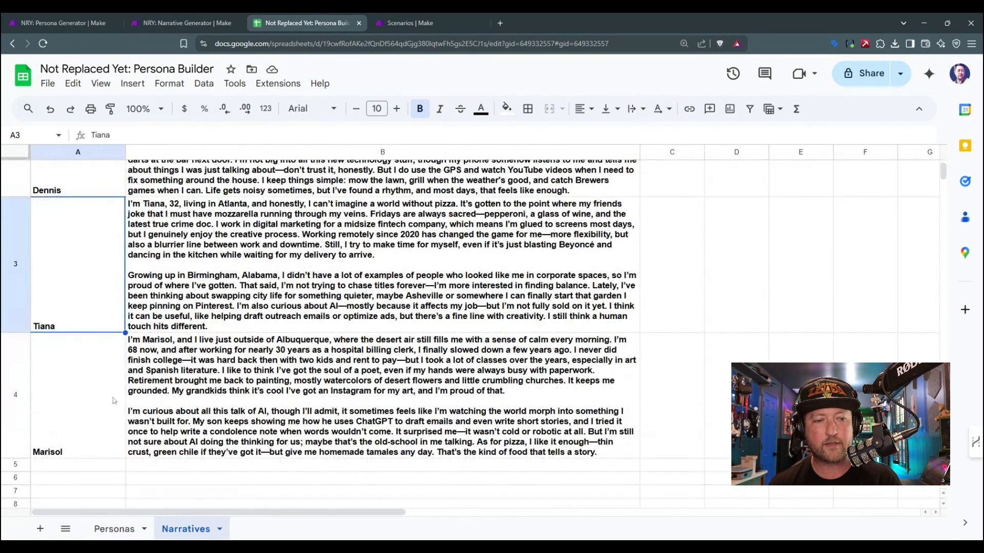
left_click(114, 400)
scroll(226, 358, "up", 2)
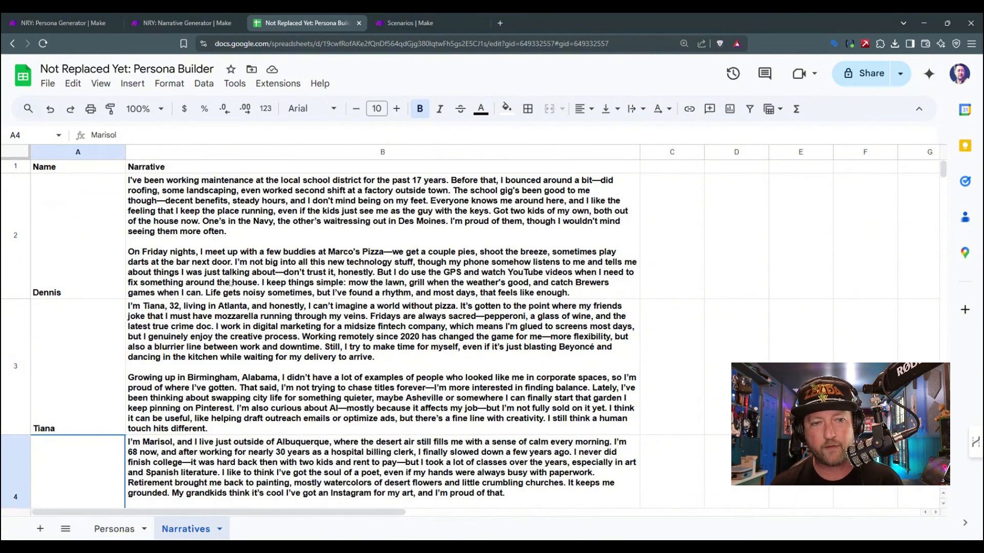
left_click(58, 250)
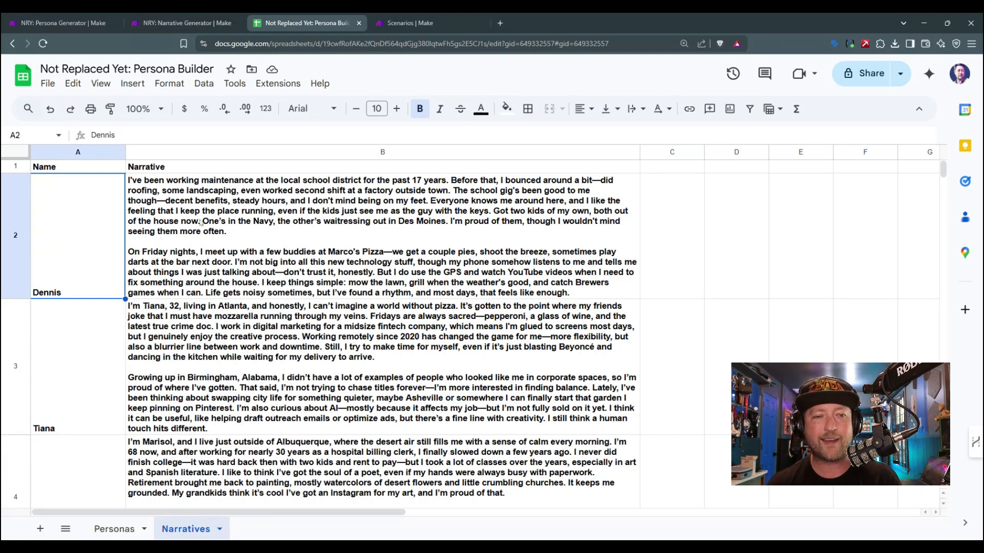
Step: Compare the persona attributes on the Personas sheet with the matching stories on the Narratives sheet
left_click(123, 529)
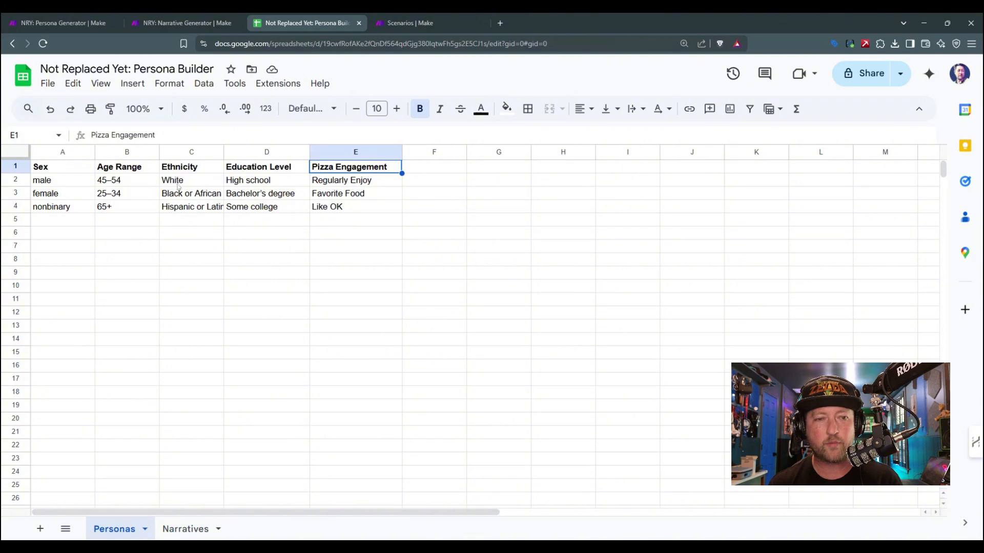
left_click(190, 529)
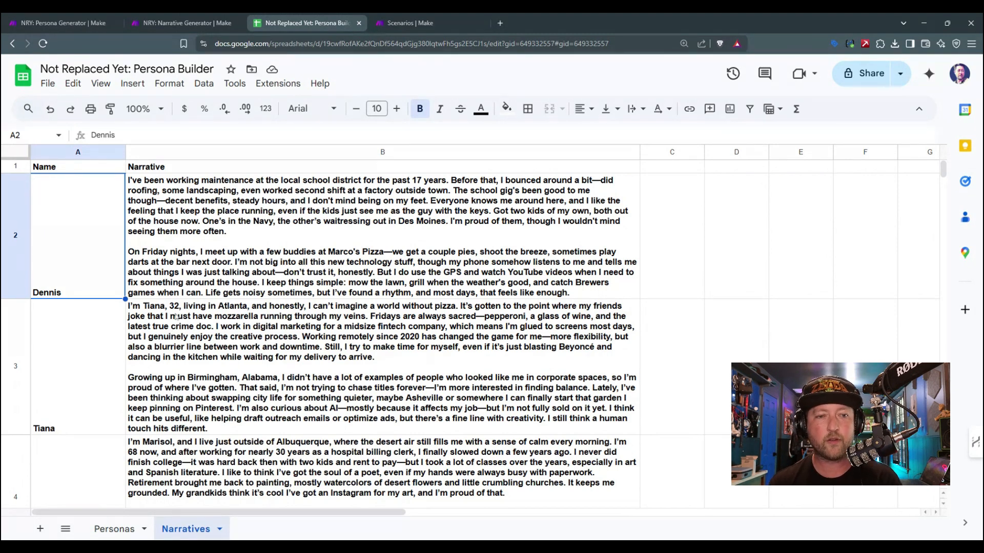
left_click(116, 528)
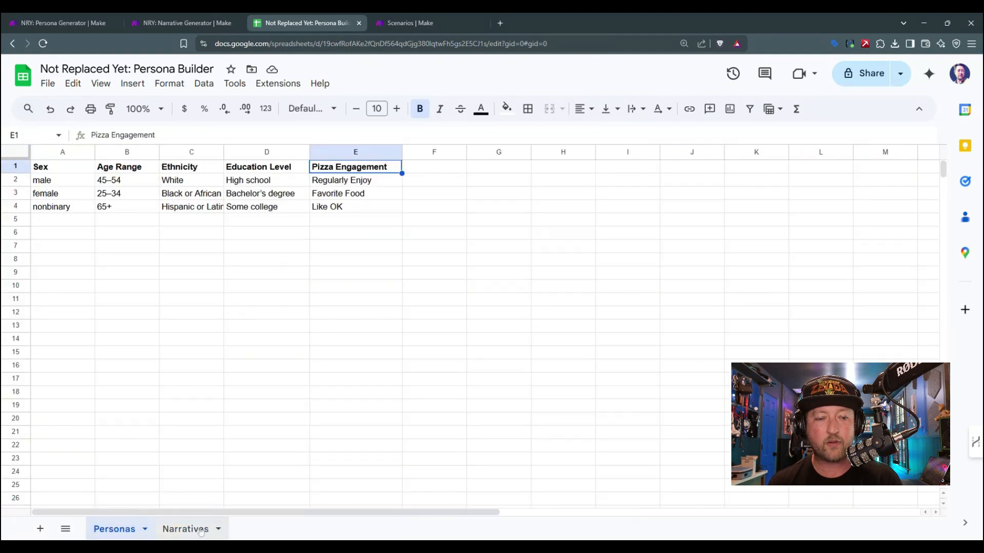
left_click(200, 530)
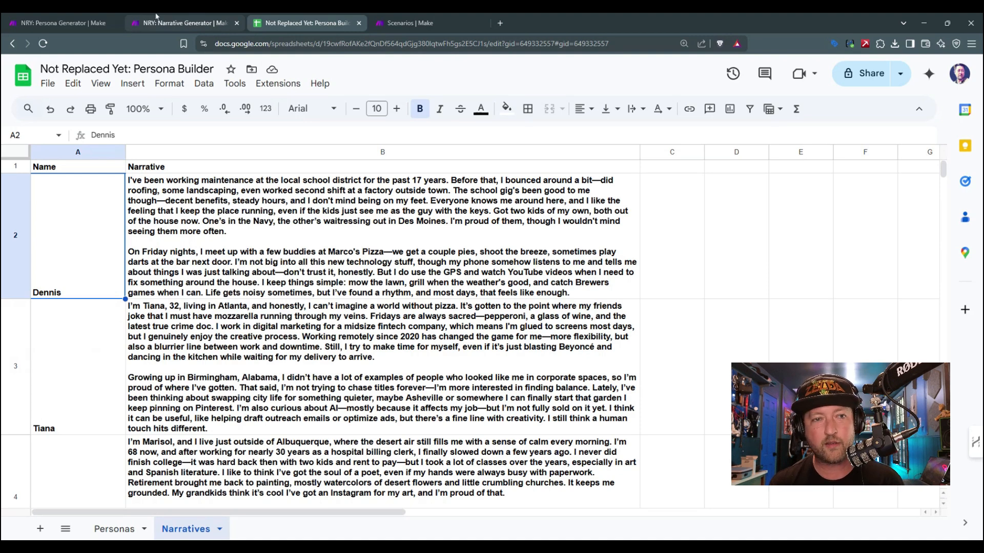
Step: Review the Persona Generator scenario and the last two narratives, then close the Narrative Generator's Add a Row module settings
left_click(102, 16)
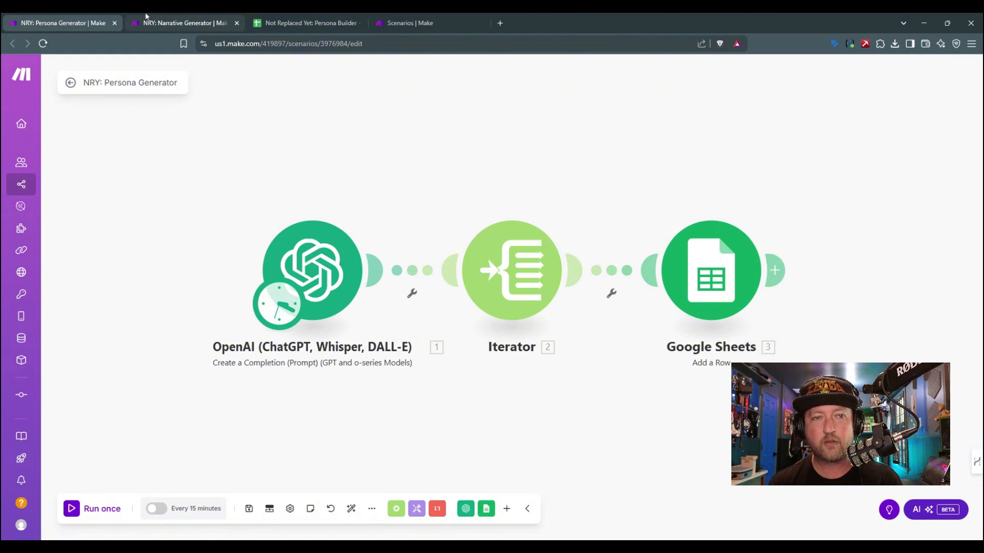
left_click(318, 16)
left_click(89, 351)
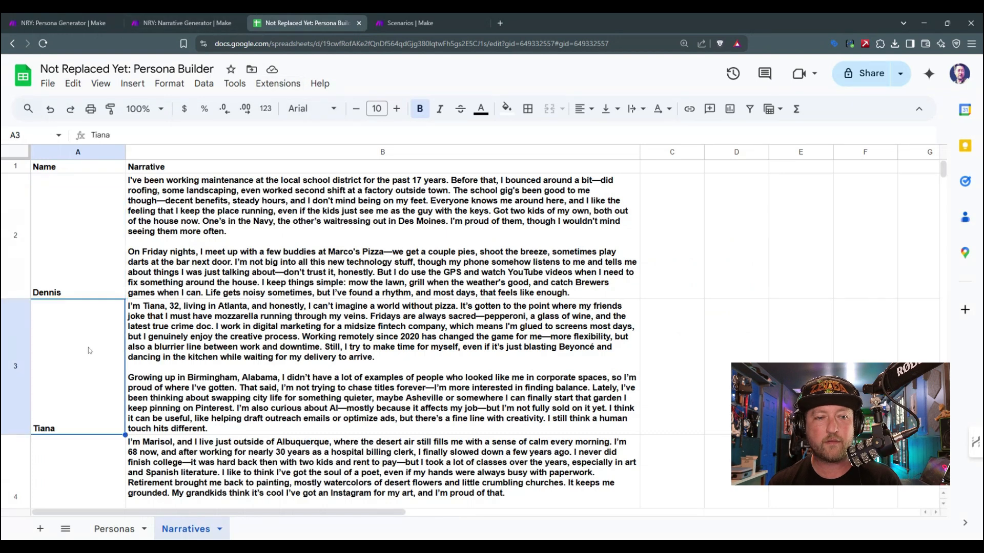
left_click(81, 473)
left_click(204, 16)
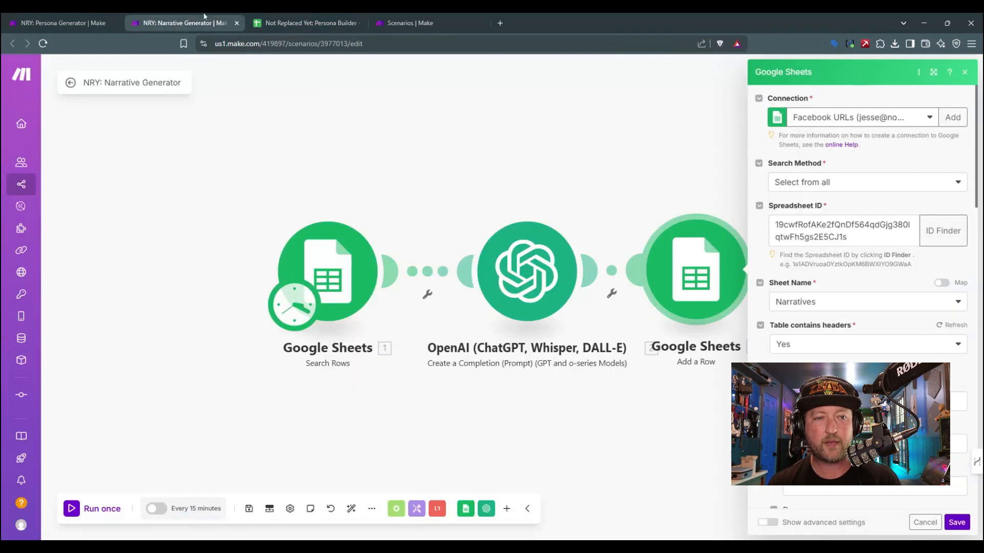
left_click(964, 75)
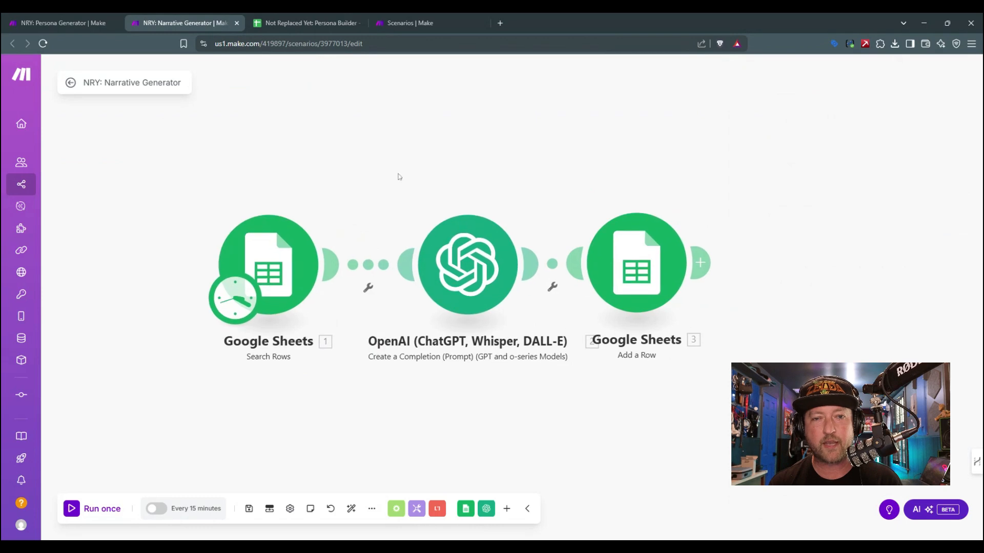
Step: Switch to the Persona Builder spreadsheet in Google Sheets and add a new sheet named Questions
left_click(308, 22)
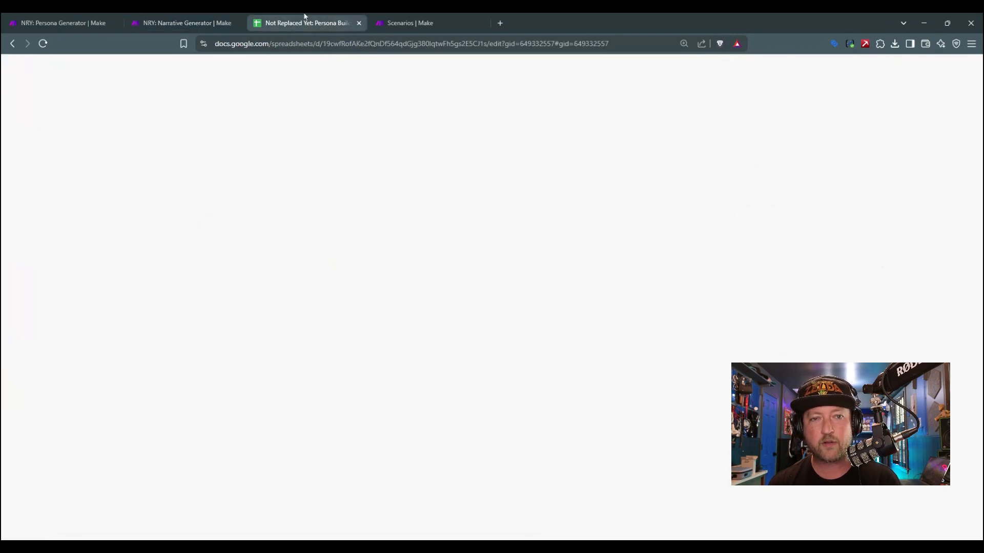
left_click(41, 529)
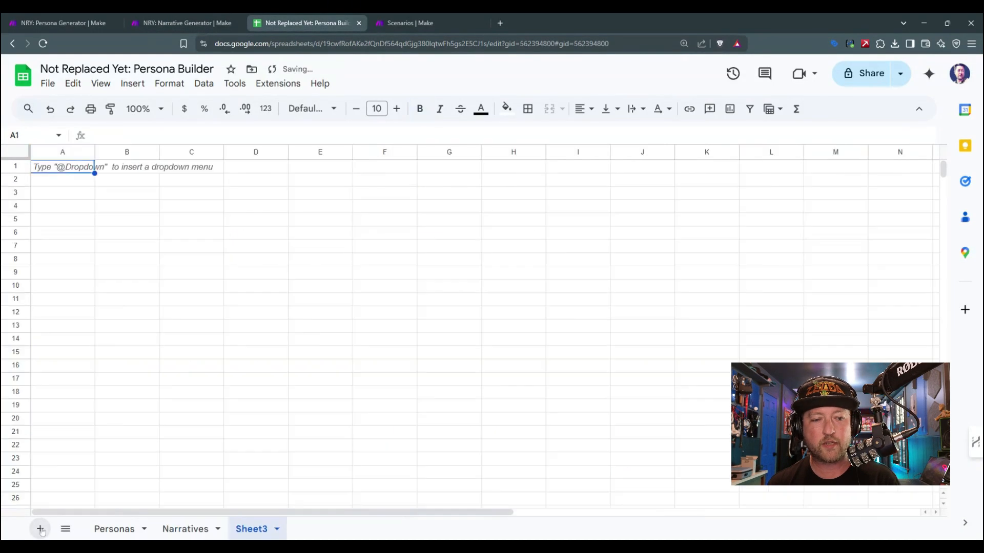
double_click(248, 533)
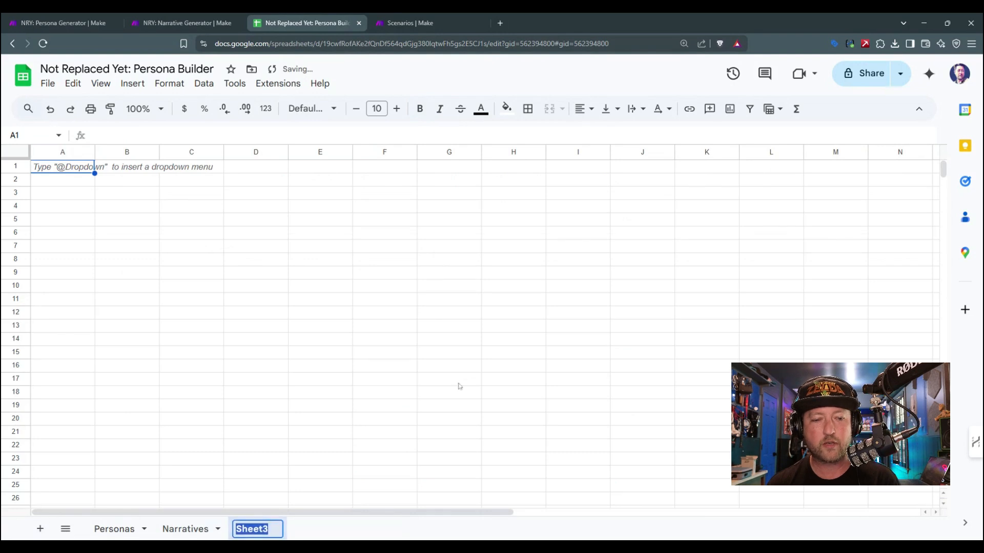
type("Questions")
key("Return")
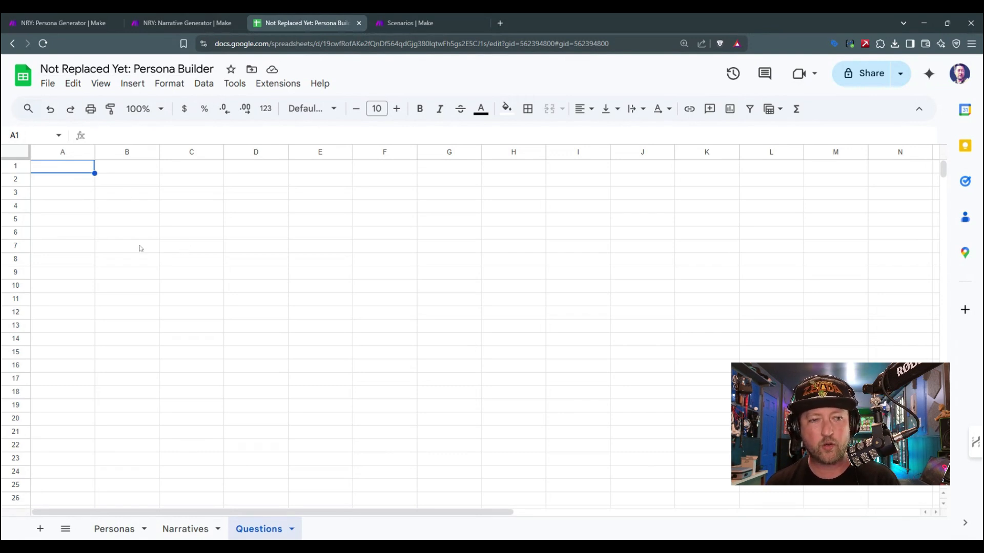
Step: Enter the headers "Question Label" in A1 and "Question Text" in B1 of the Questions sheet
type("Q")
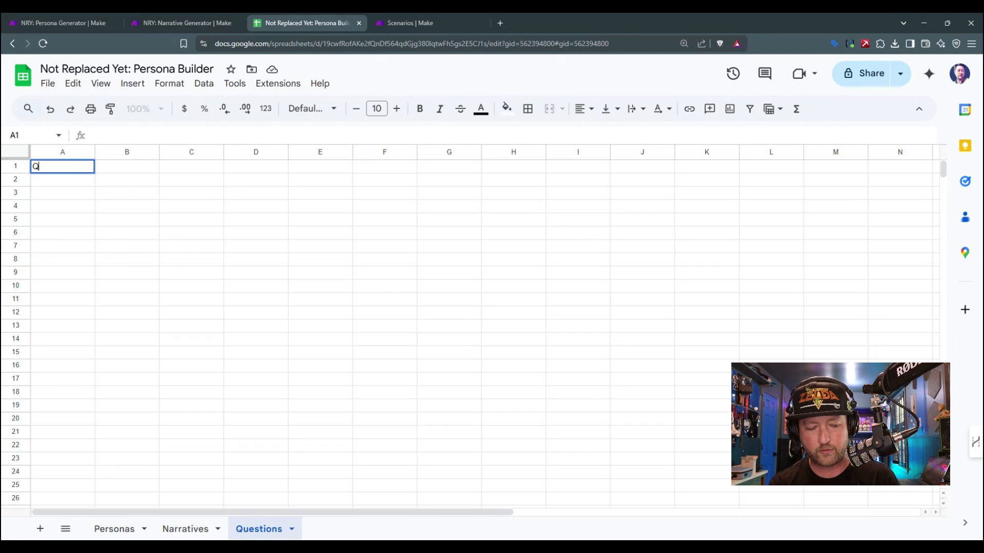
type("uestion")
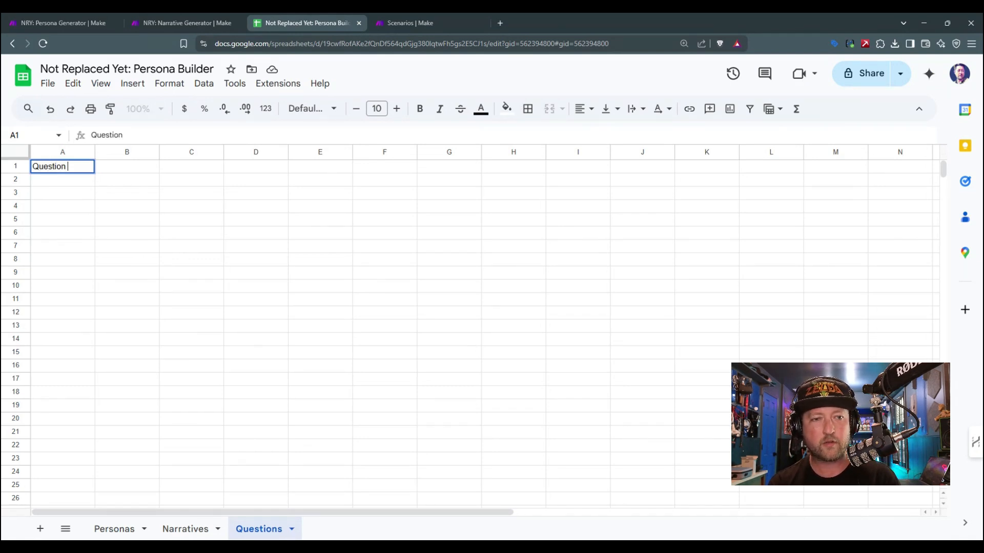
type(" Label")
key("Tab")
type("Question ")
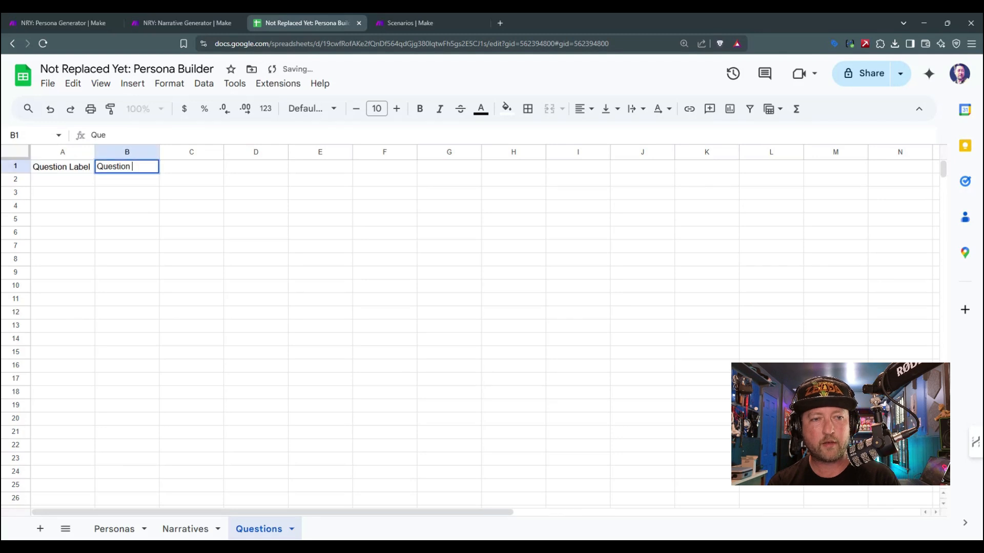
type("Text")
key("Tab")
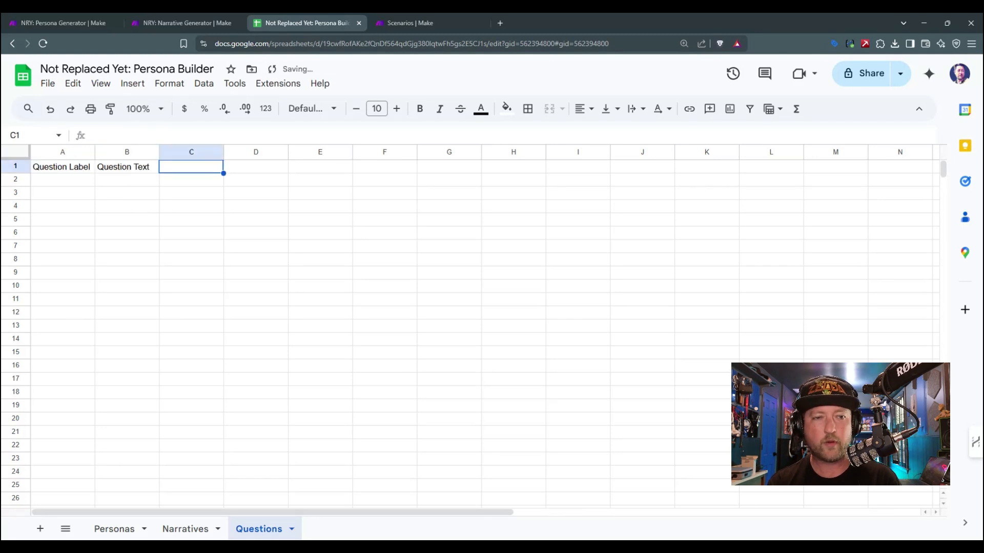
Step: Make the header row bold and widen column A to fit the Question Label header
left_click(27, 167)
key("ctrl+b")
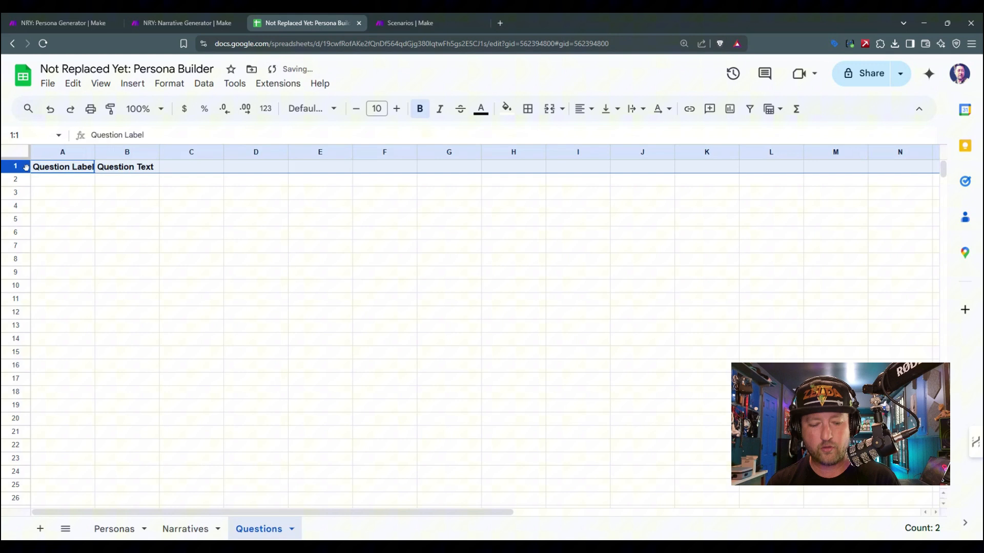
left_click(99, 175)
left_click_drag(94, 152, 136, 151)
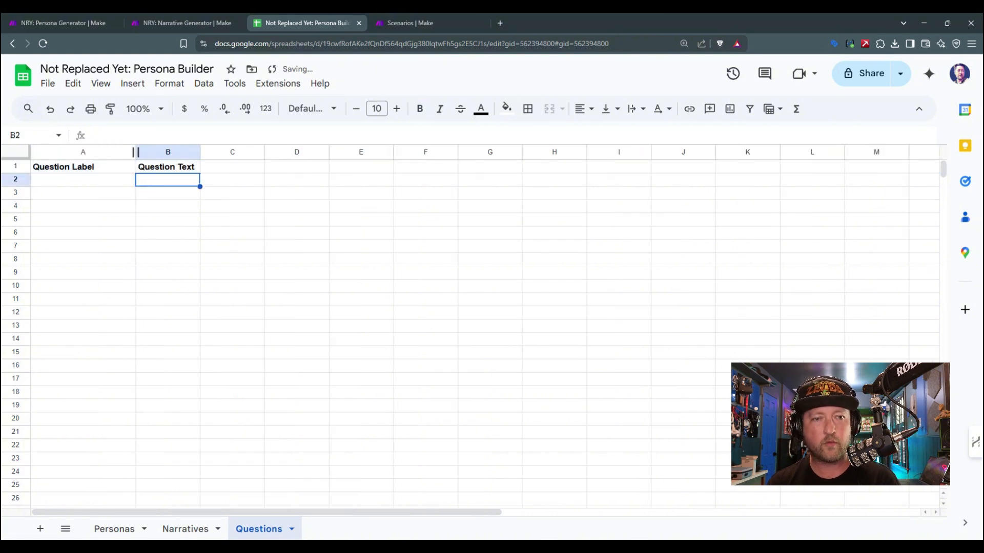
Step: Clear the Question Label header and delete its column from the Questions sheet
left_click(106, 171)
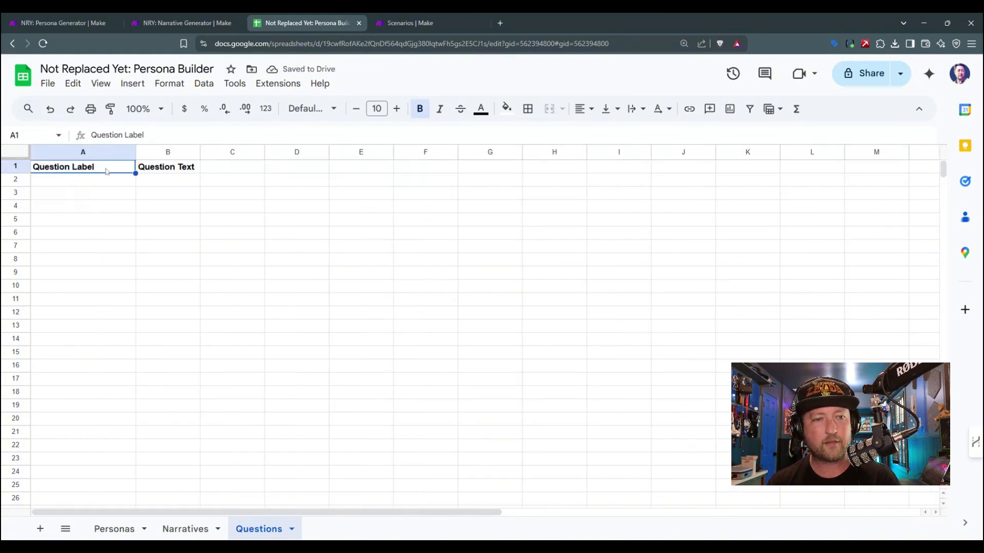
key("Delete")
right_click(117, 152)
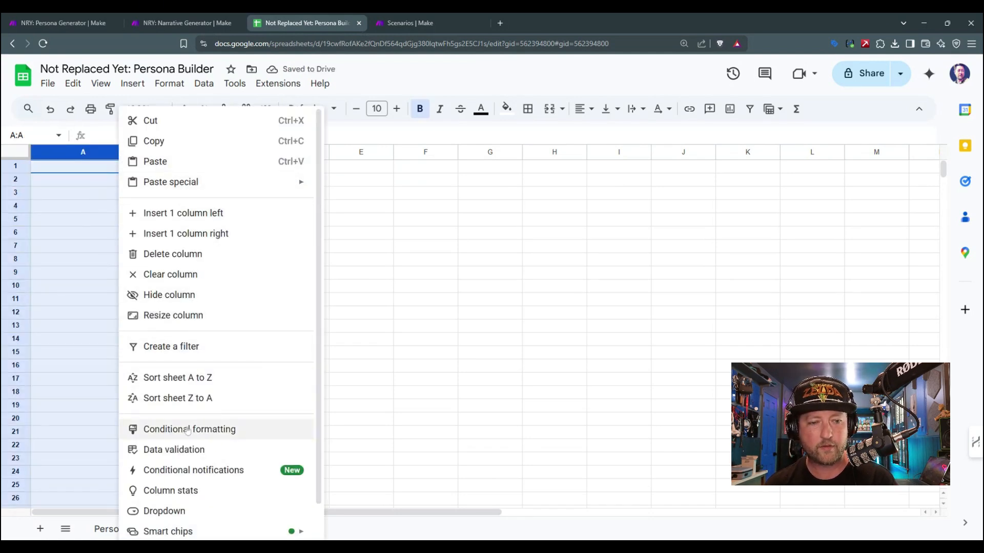
left_click(177, 254)
left_click(126, 247)
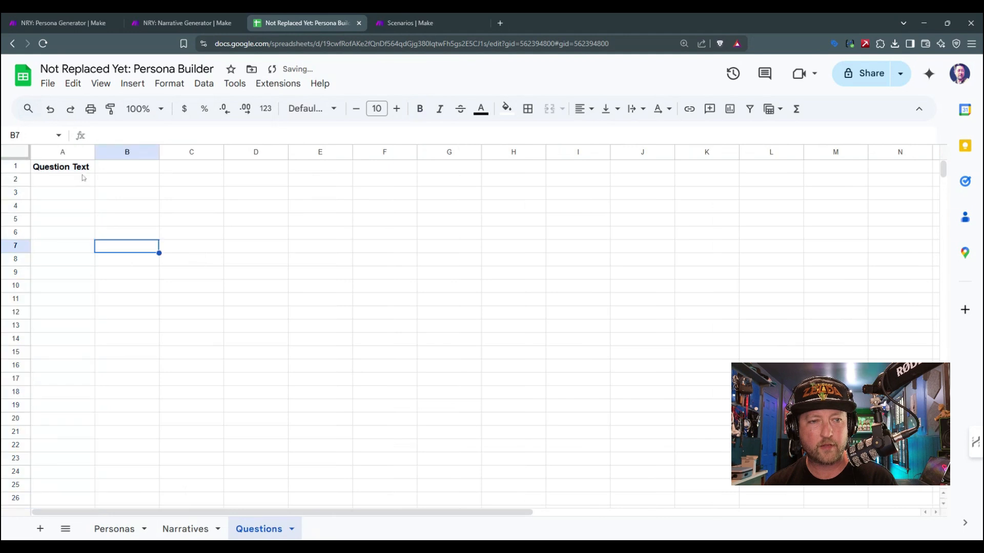
Step: Widen the Question Text column for full sentences and enter "What's your favorite pizza topping?" in A2
left_click_drag(95, 152, 517, 152)
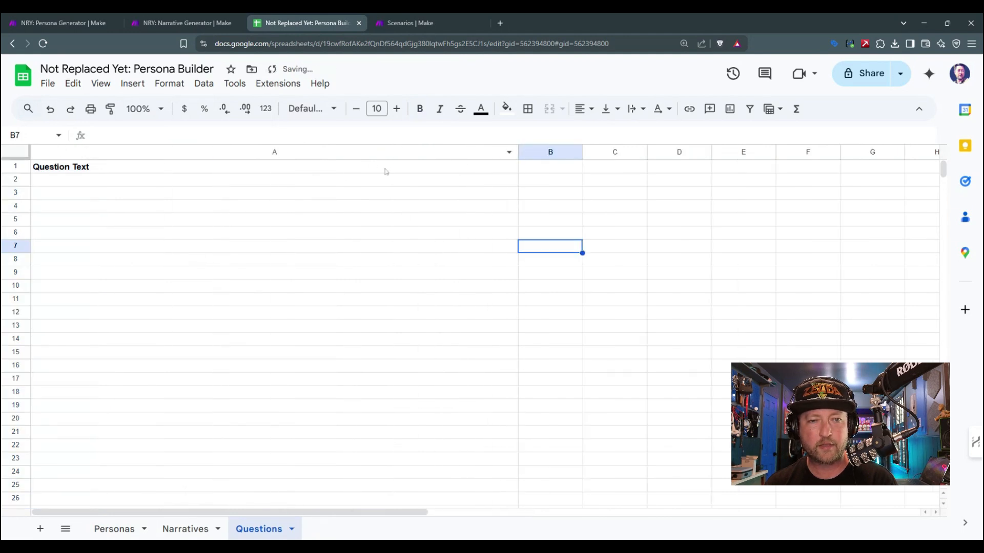
left_click(155, 184)
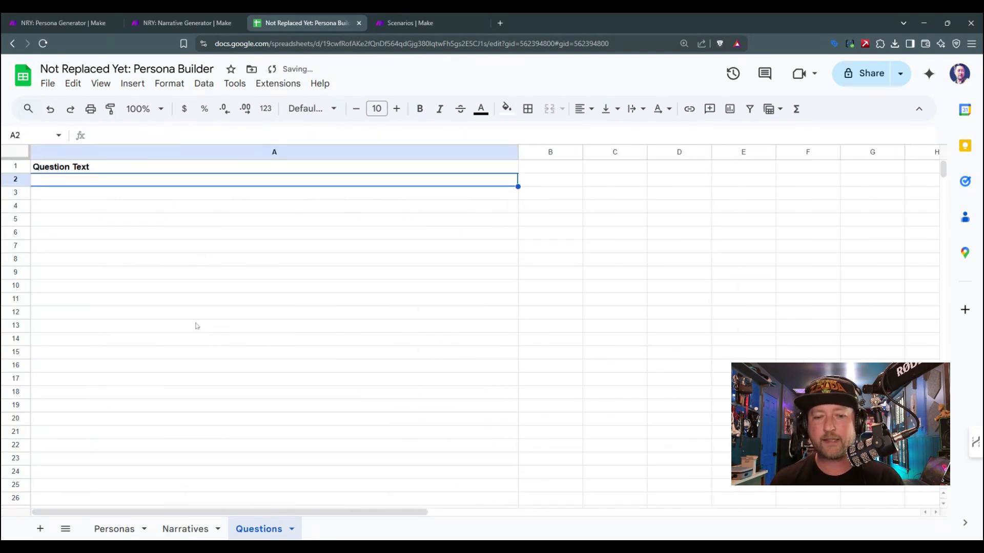
type("What's ")
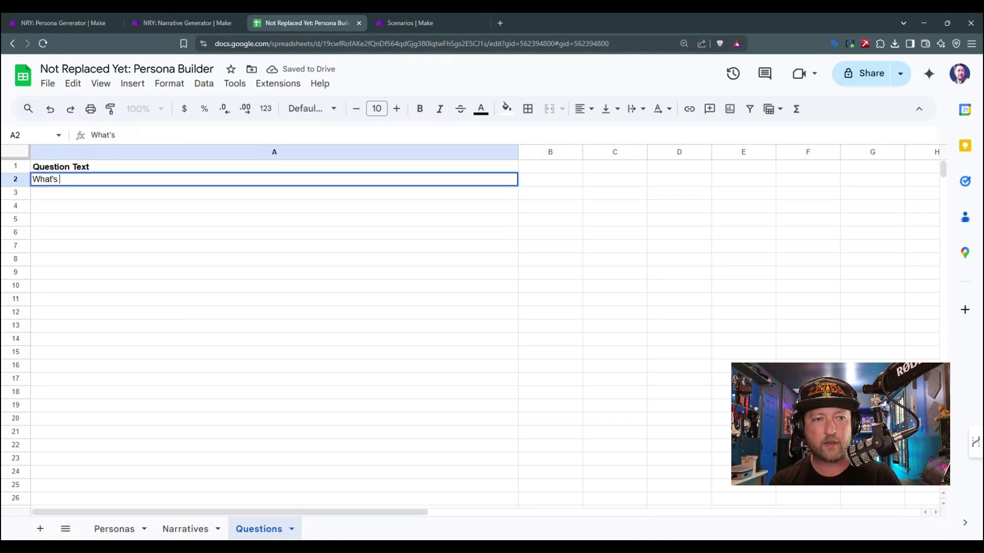
type("your favorite pi")
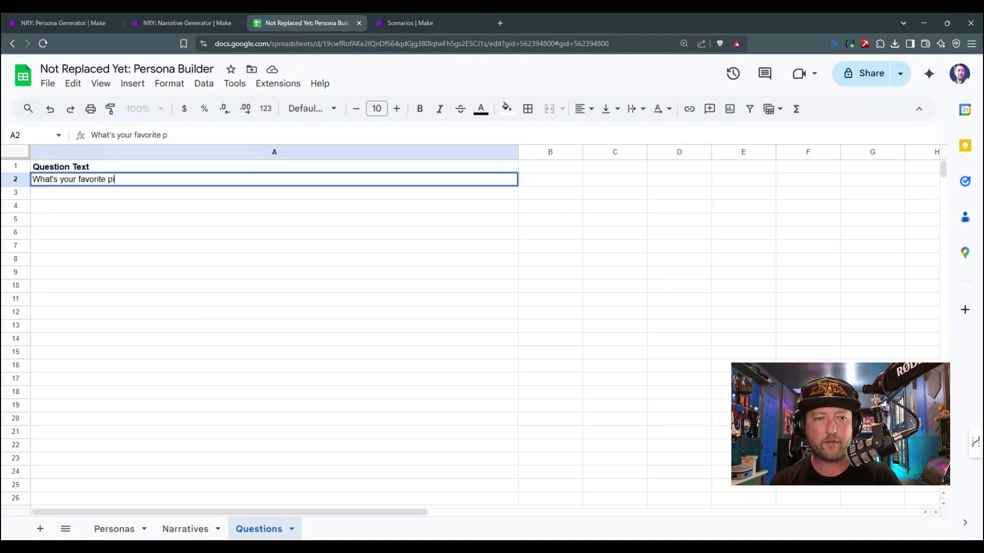
type("zza topping?")
key("Return")
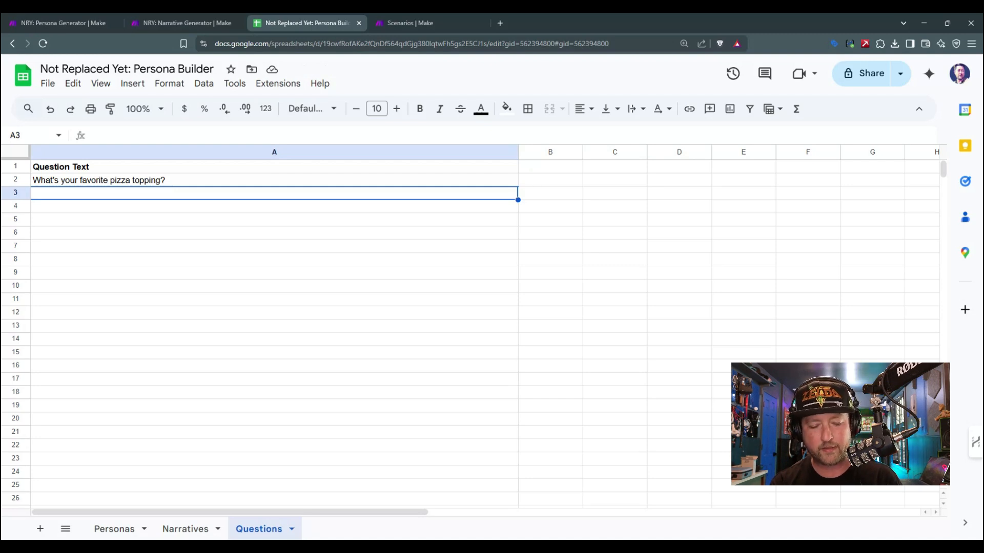
Step: Enter the question "How many times per month do you go out to dinner?" in A3
type("How man")
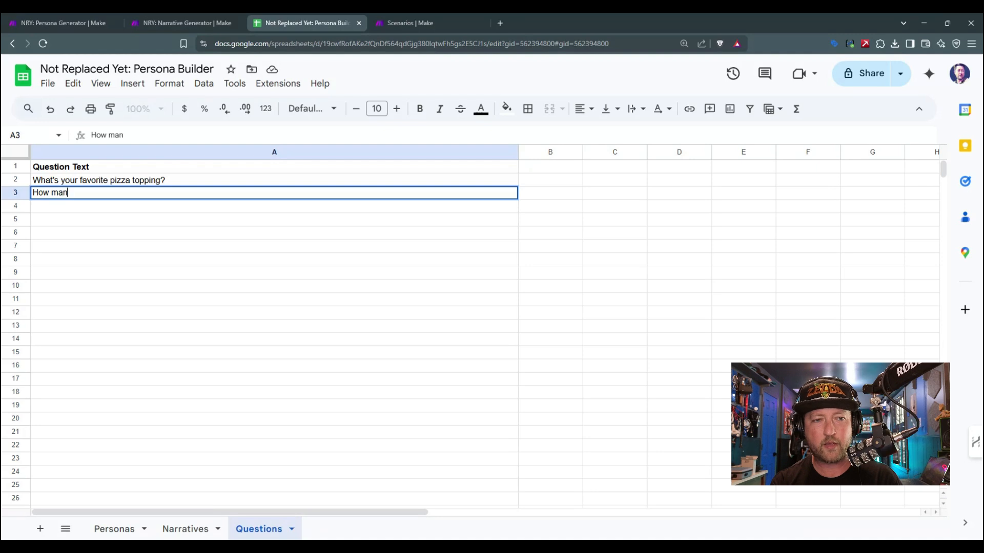
type("y times a")
key("BackSpace")
type("per")
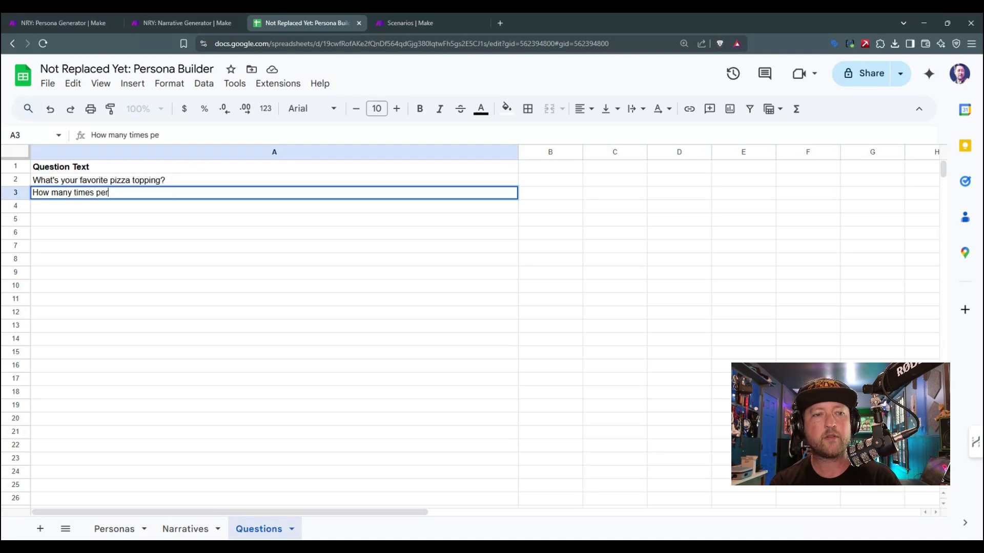
type(" month do you ")
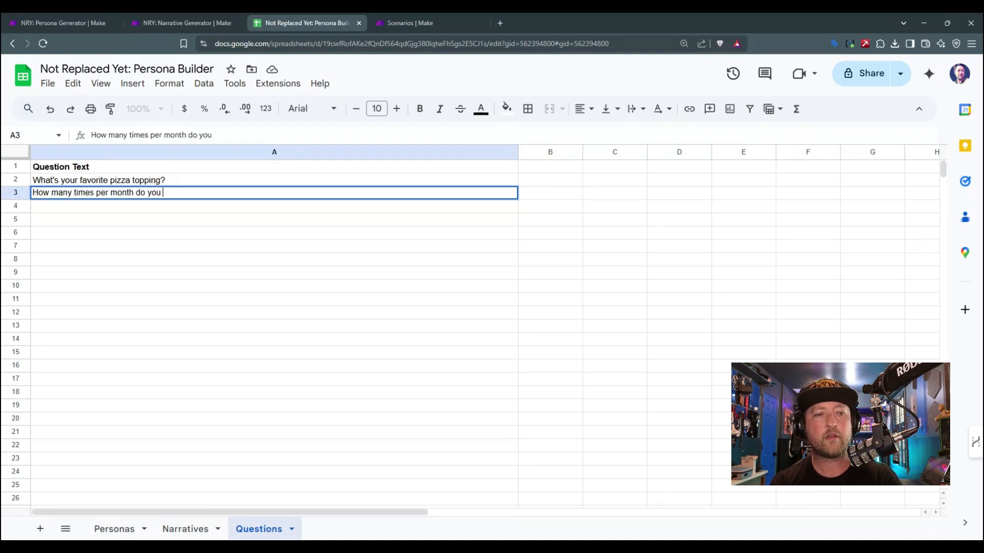
type("go out to dinner?")
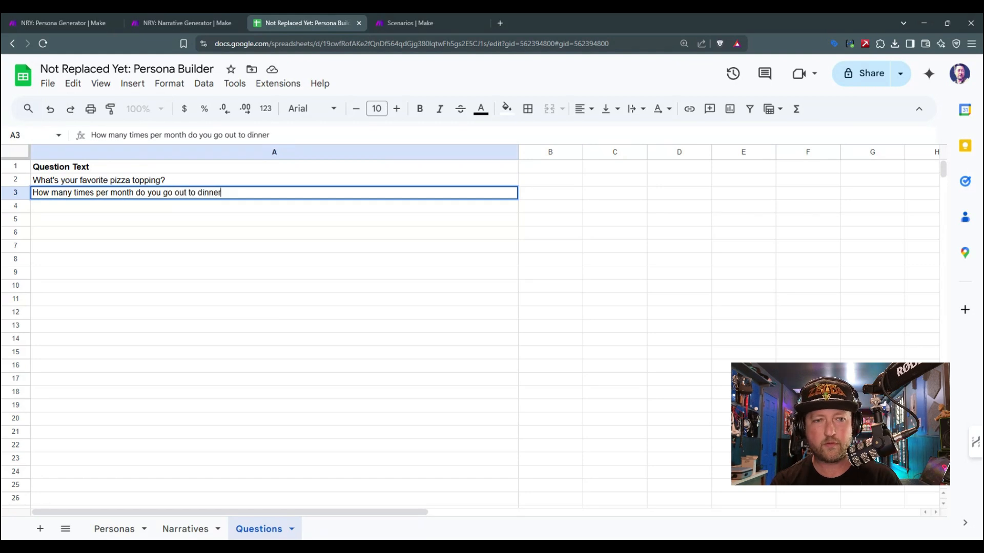
key("Return")
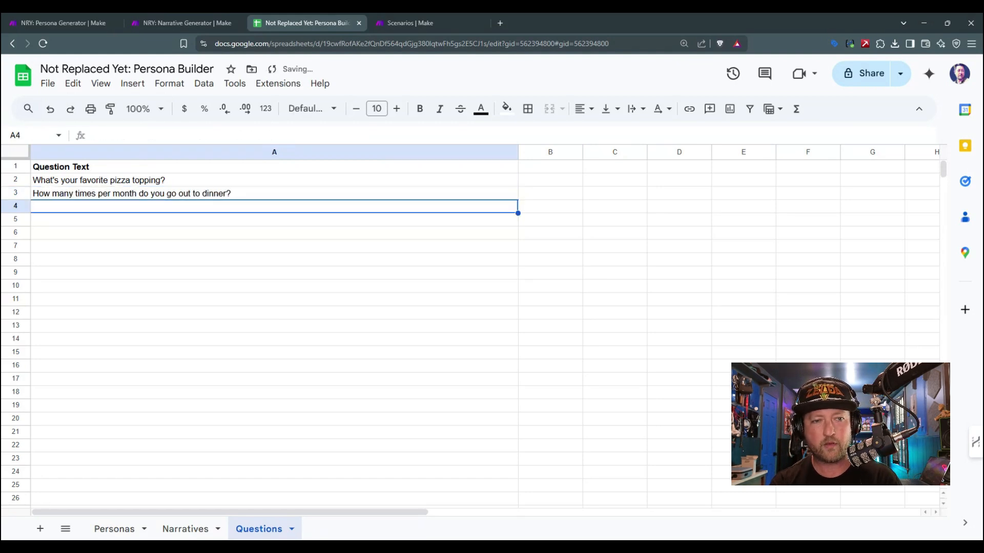
Step: Enter the question "How often do you choose pizza when you eat out?" in A4
type("How often a")
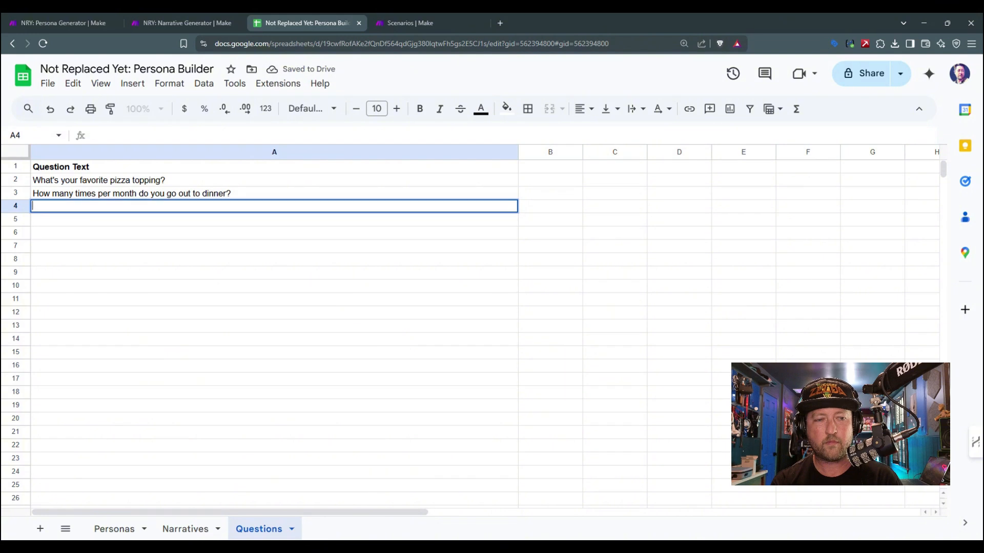
type("re your restar")
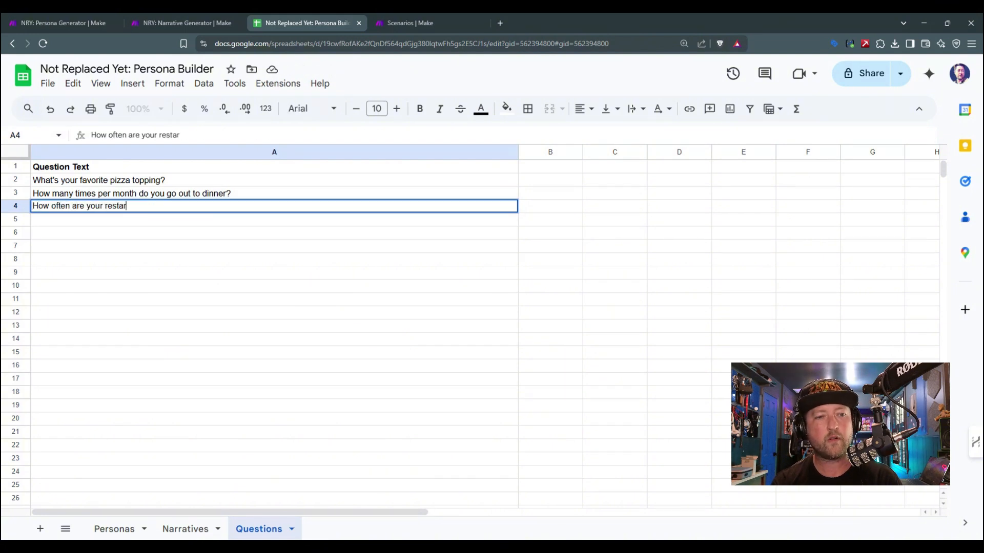
key("BackSpace")
type("urant choices")
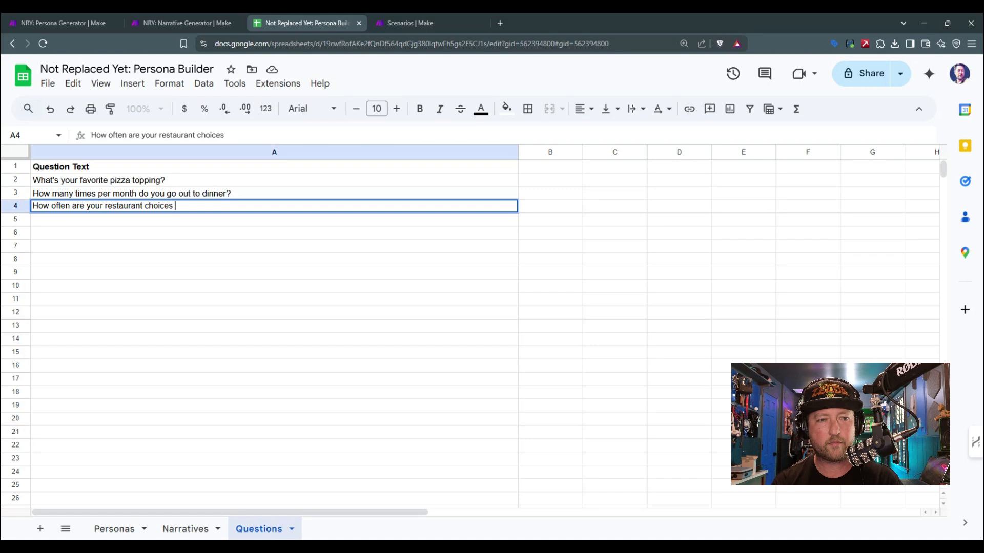
key("BackSpace")
key("BackSpace")
key("BackSpace")
key("BackSpace")
key("BackSpace")
key("BackSpace")
key("BackSpace")
key("BackSpace")
key("BackSpace")
key("BackSpace")
key("BackSpace")
key("BackSpace")
key("BackSpace")
key("BackSpace")
key("BackSpace")
key("BackSpace")
key("BackSpace")
key("BackSpace")
key("BackSpace")
key("BackSpace")
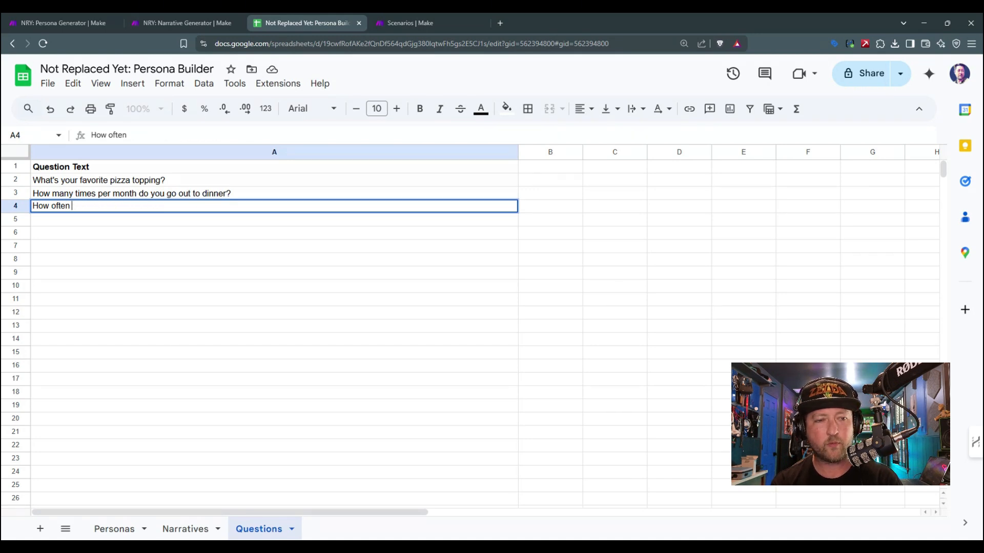
type("do you choose ")
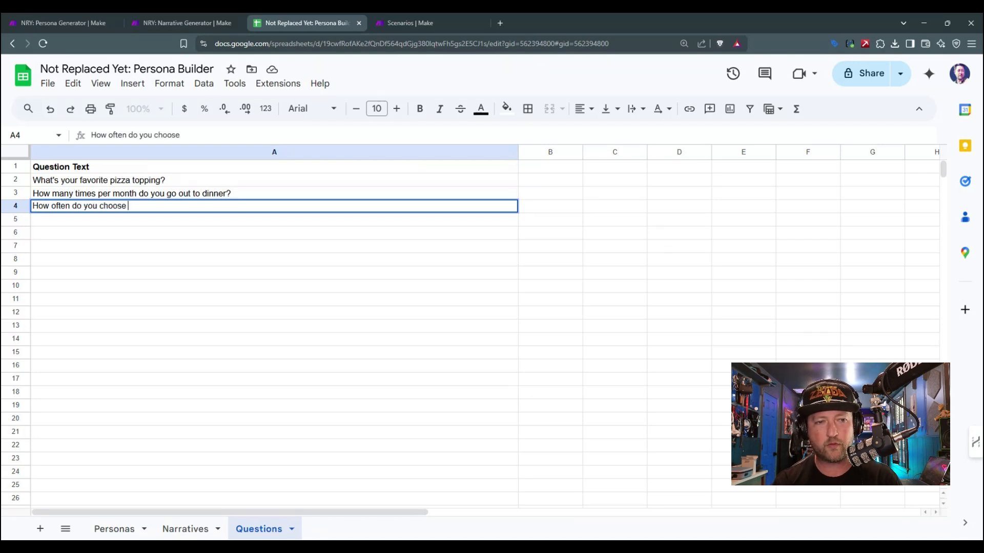
type("pizza when y ou eat")
key("BackSpace")
key("BackSpace")
key("BackSpace")
key("BackSpace")
key("BackSpace")
key("BackSpace")
key("BackSpace")
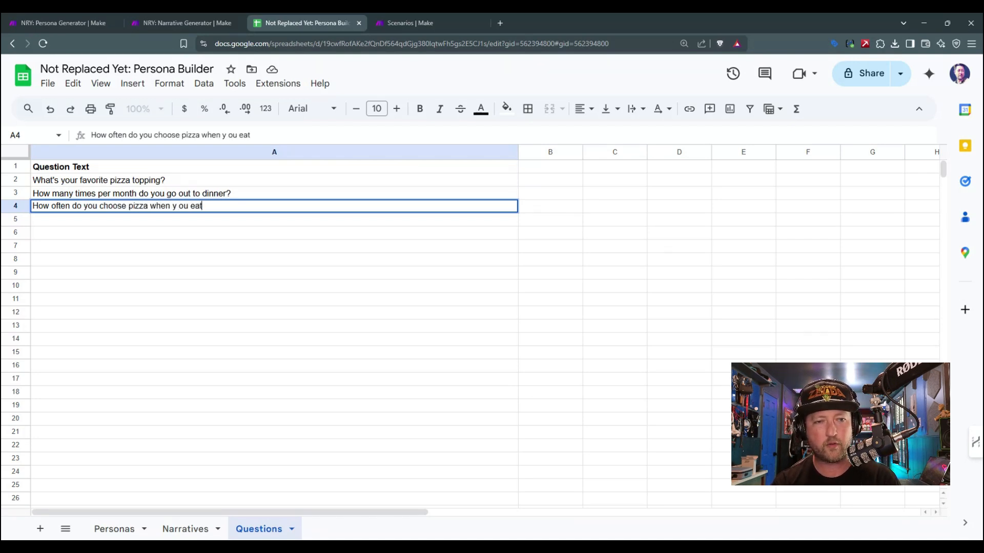
type("ou eat out?")
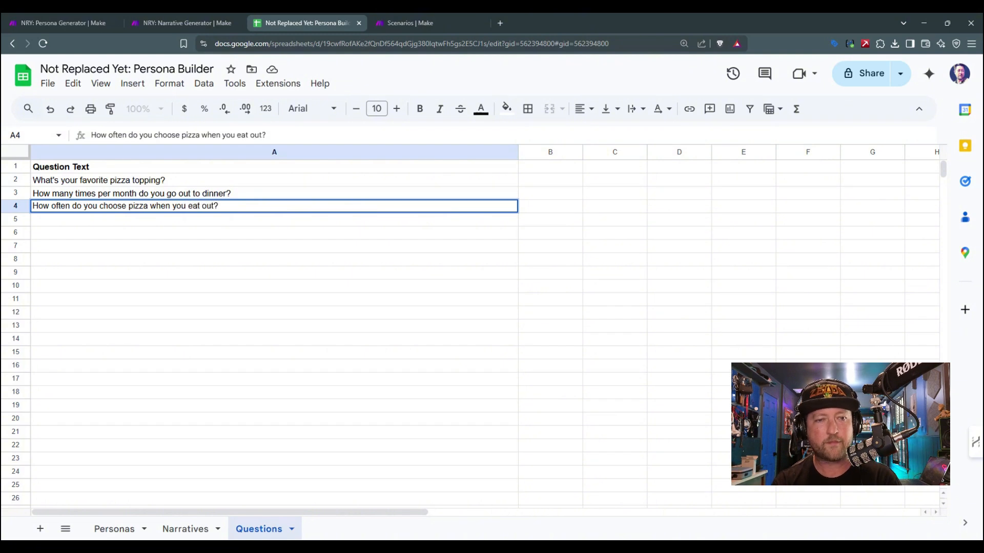
key("Return")
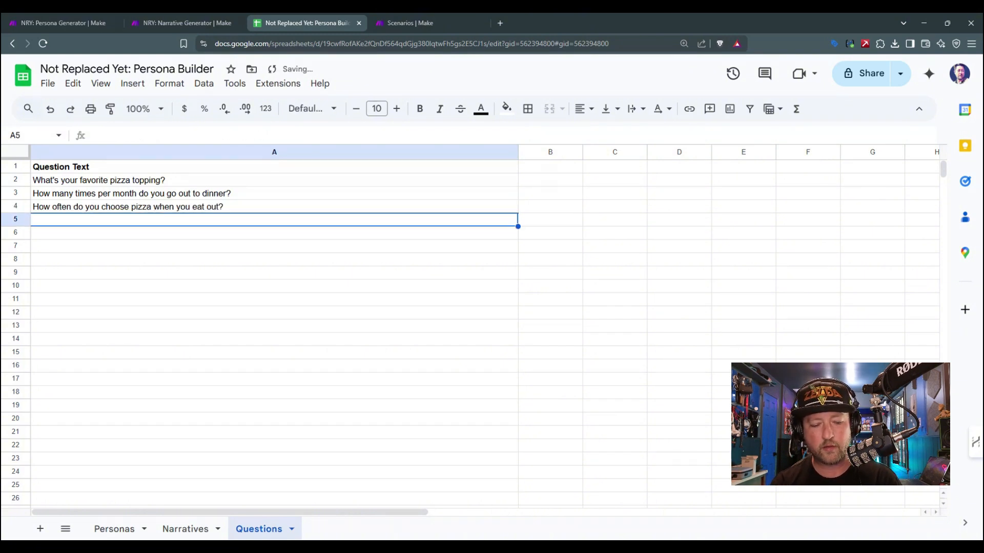
Step: Enter the question "Rank these factors in order of importance to your dinner choice: price, convenience, novelty, social activity" in A5
type("Rank th")
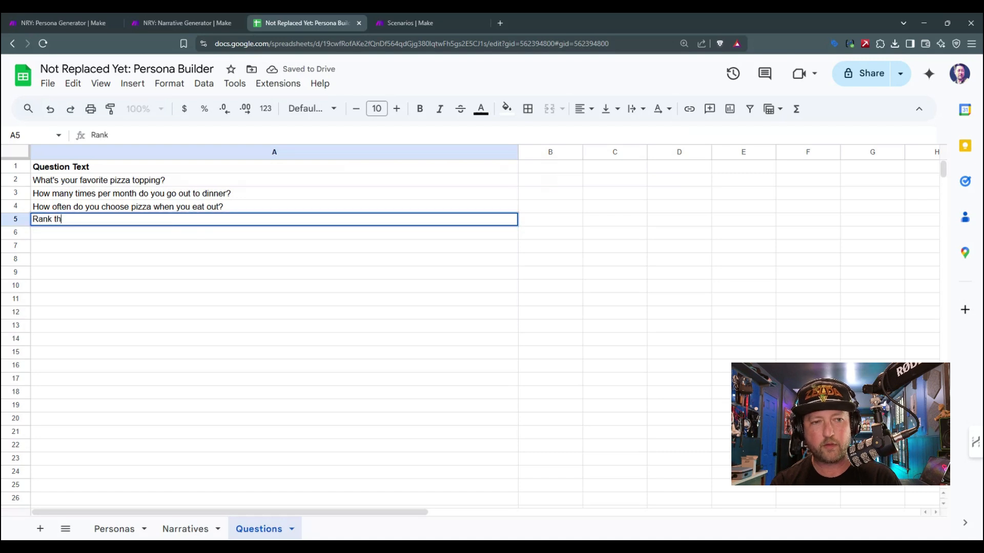
type("ese fa")
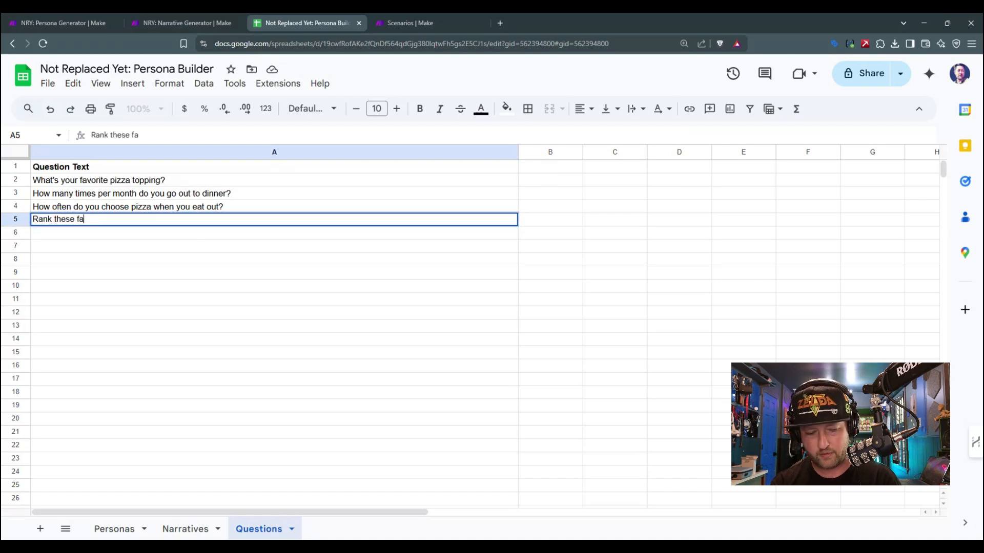
type("ctors in order of impo")
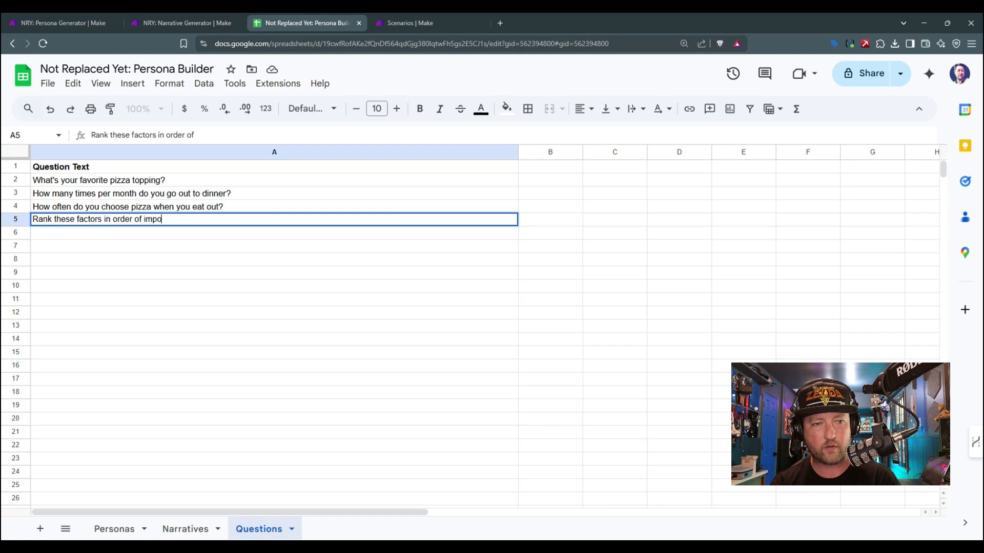
type("rtance ")
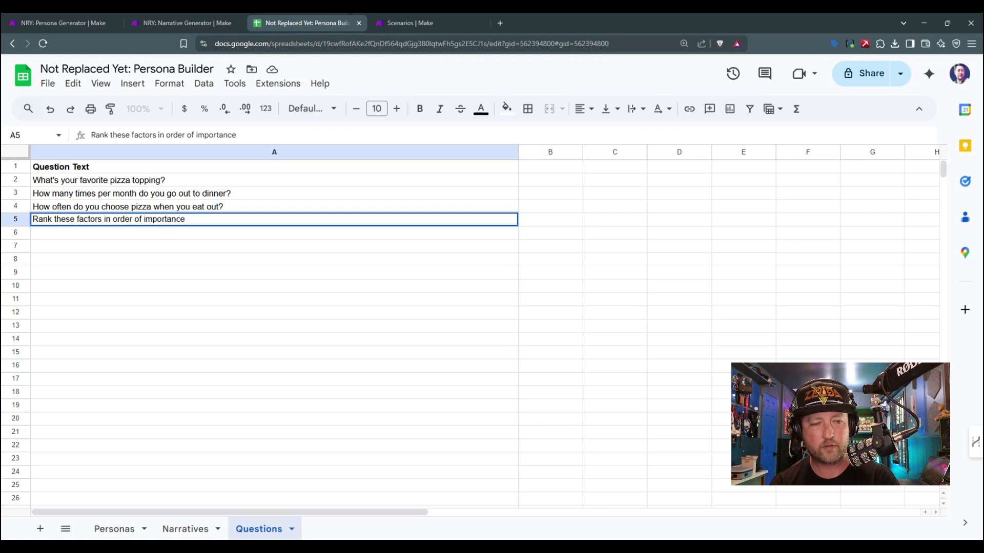
type("to your dinner ch")
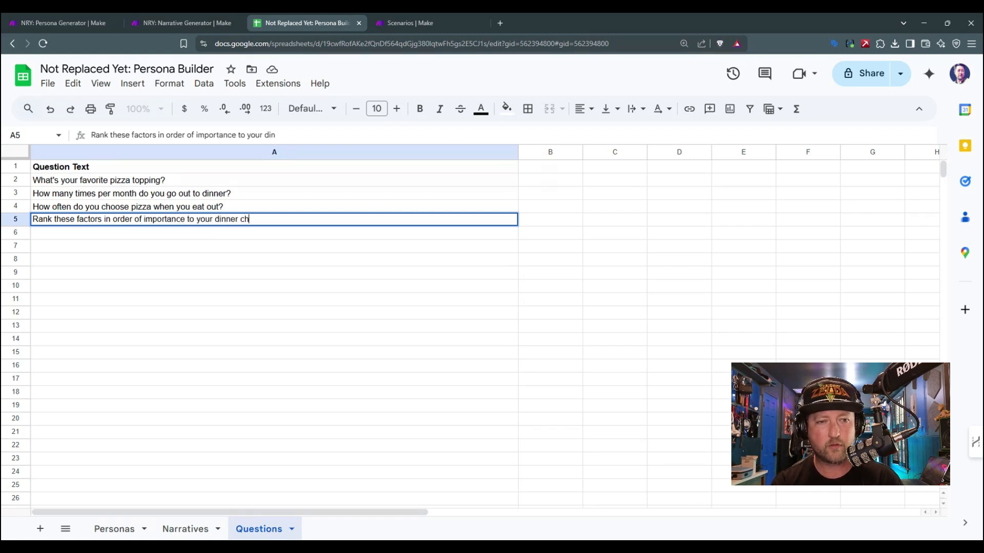
type("oice:")
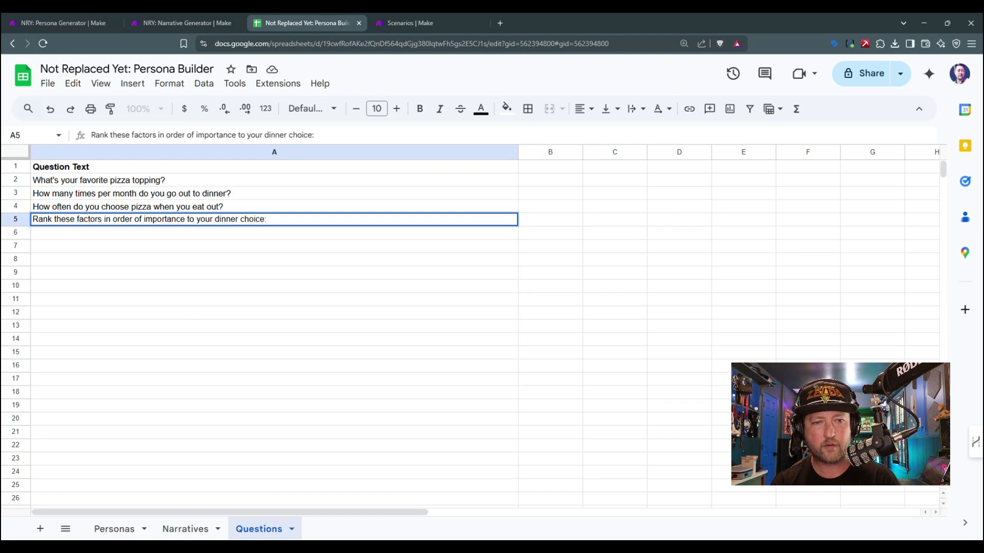
type(" price, conven")
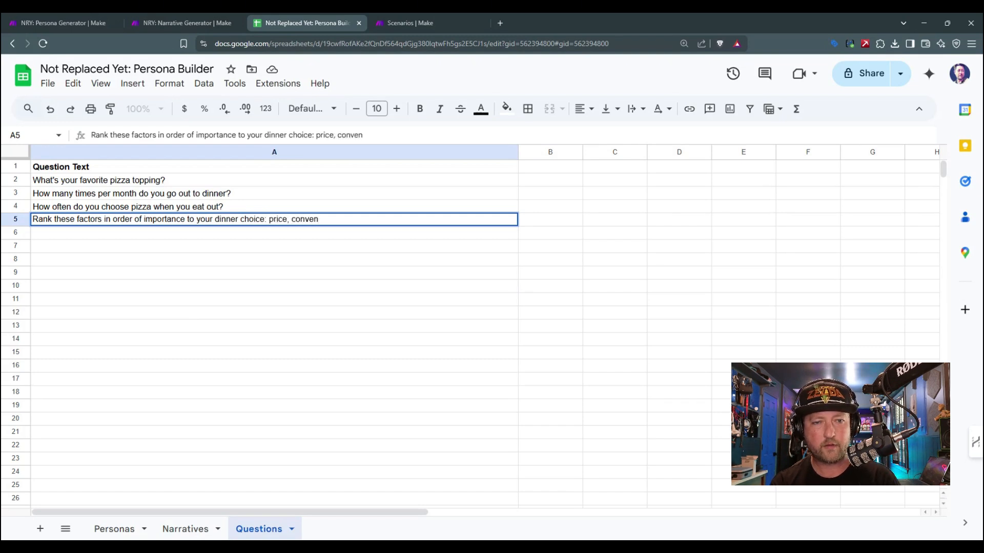
type("ience, novelty,")
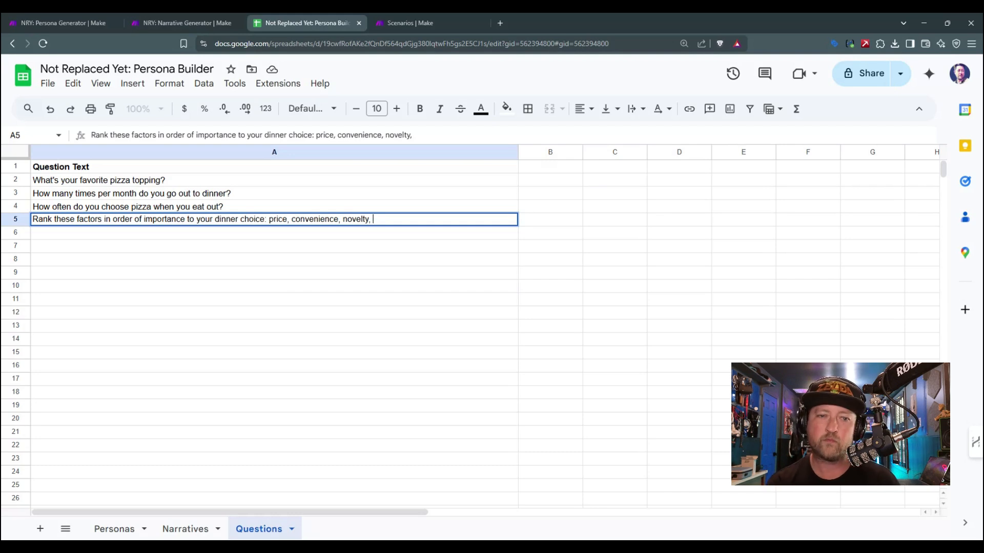
type("social activity")
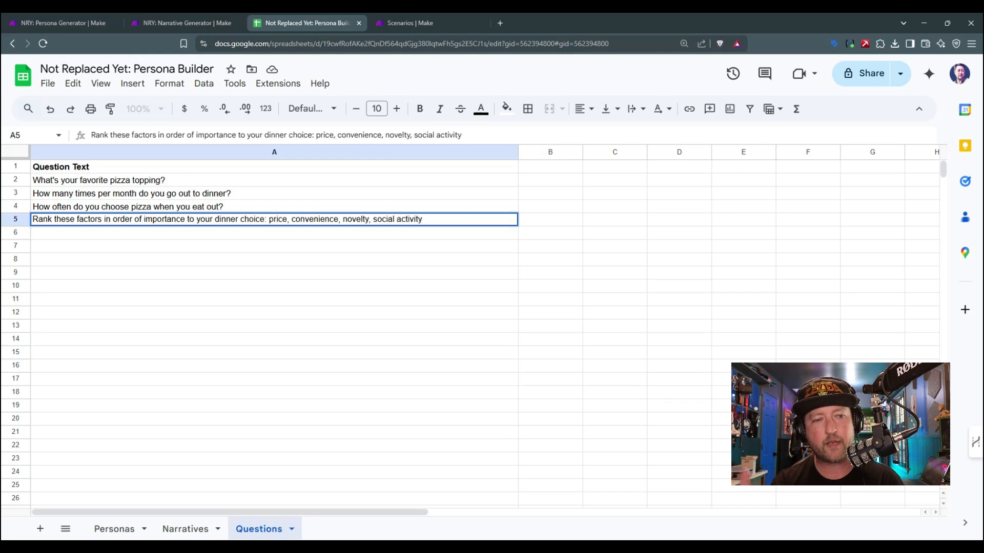
left_click(203, 315)
left_click(120, 180)
left_click_drag(120, 182, 123, 220)
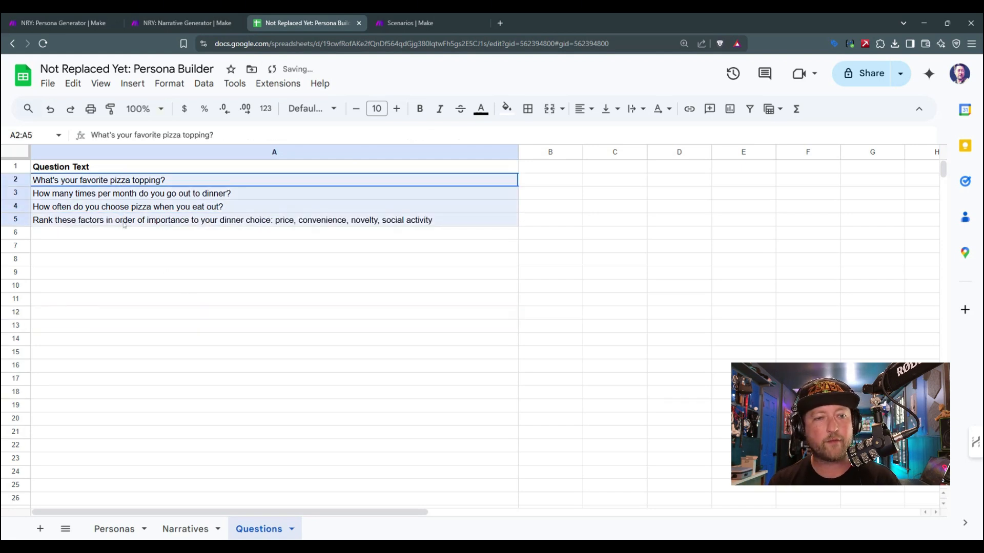
left_click(123, 221)
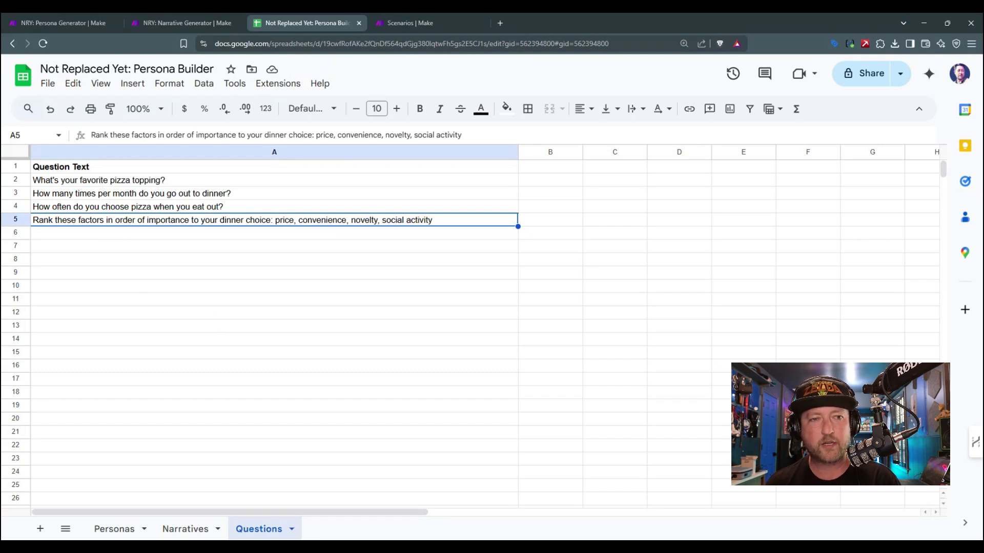
Step: Switch to Make and clone the Narrative Generator scenario under the name "NRY: Question Asker"
left_click(79, 16)
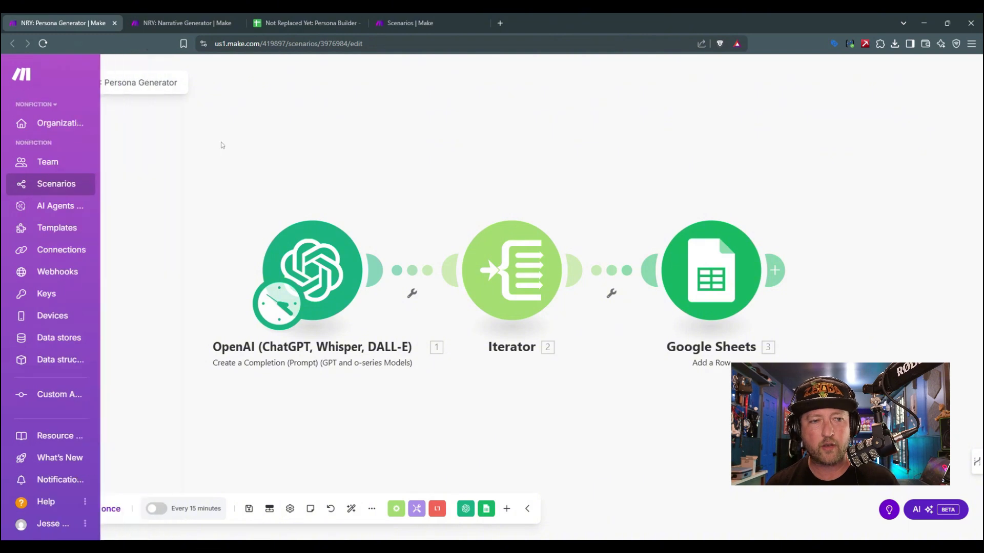
key("ctrl+Tab")
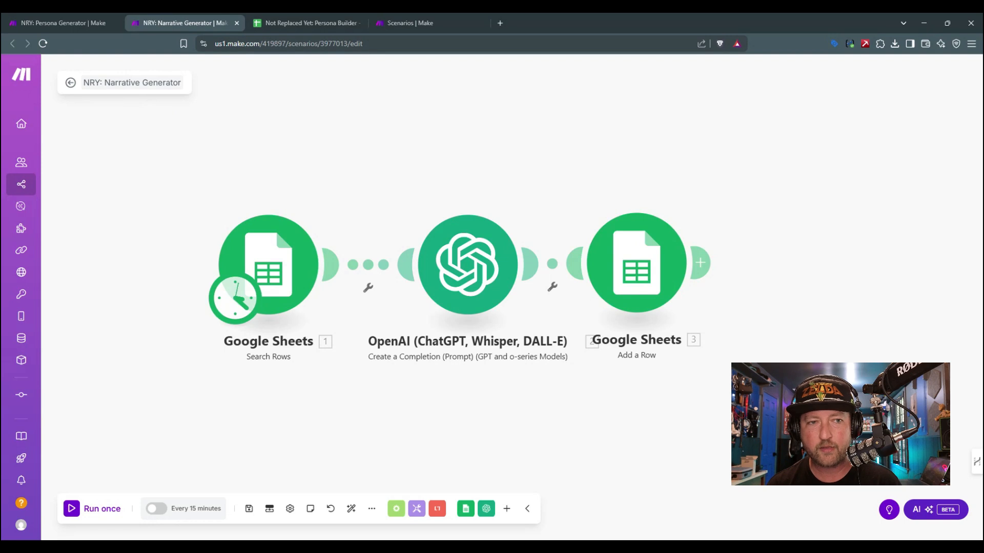
left_click(71, 83)
left_click(956, 80)
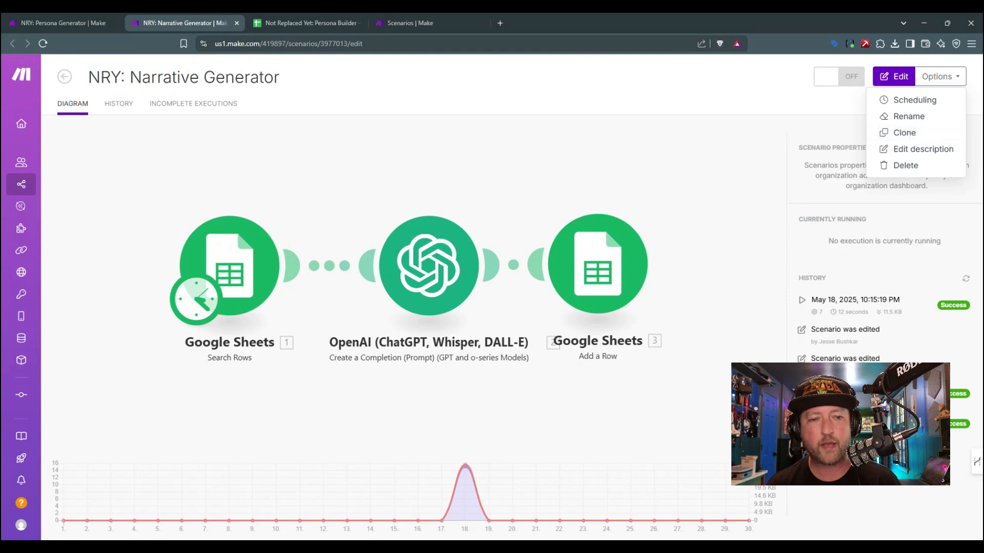
left_click(915, 134)
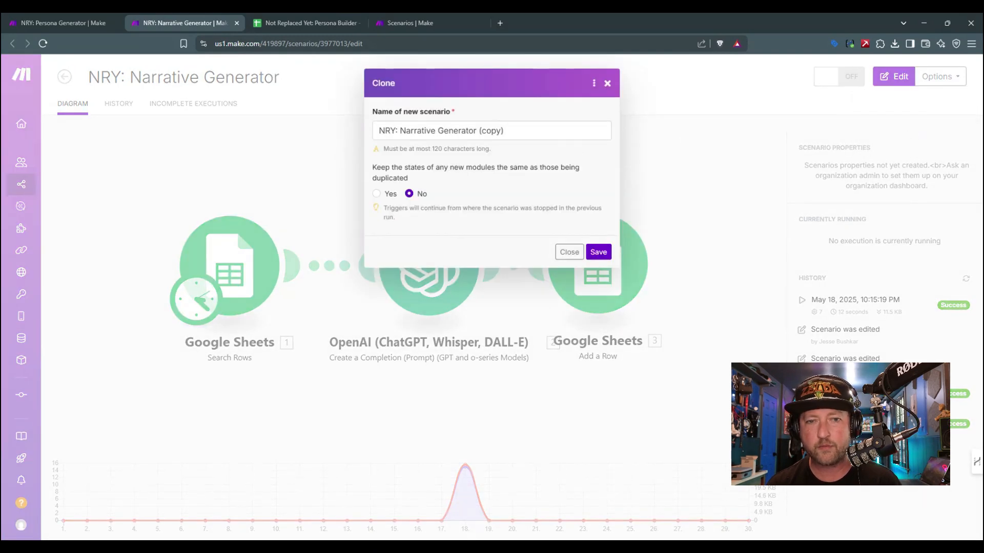
left_click_drag(504, 130, 400, 130)
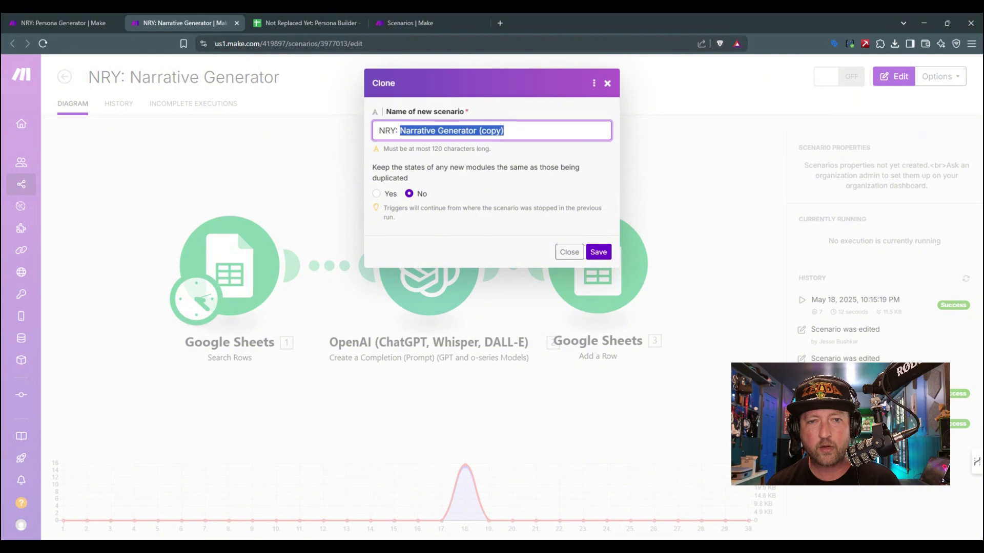
type("Question Asker")
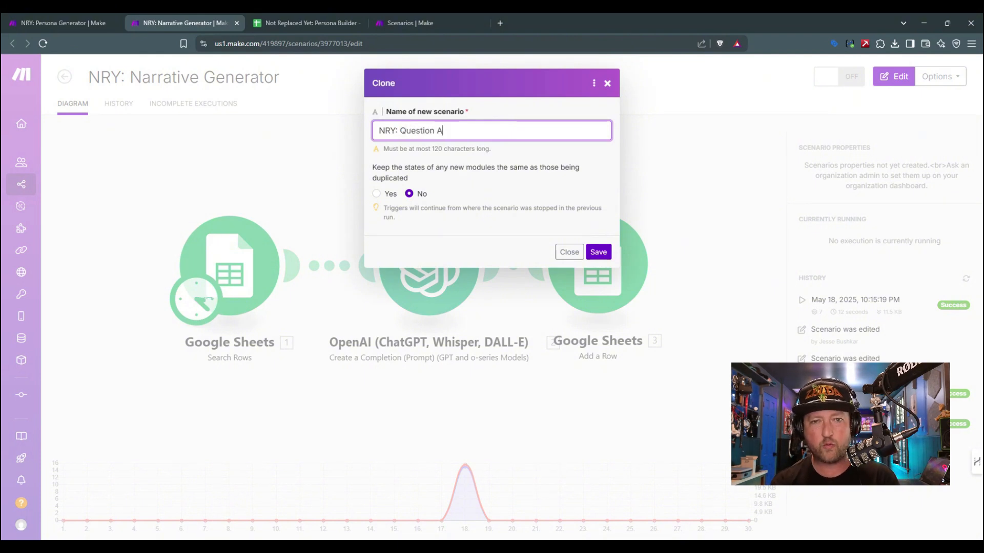
left_click(598, 252)
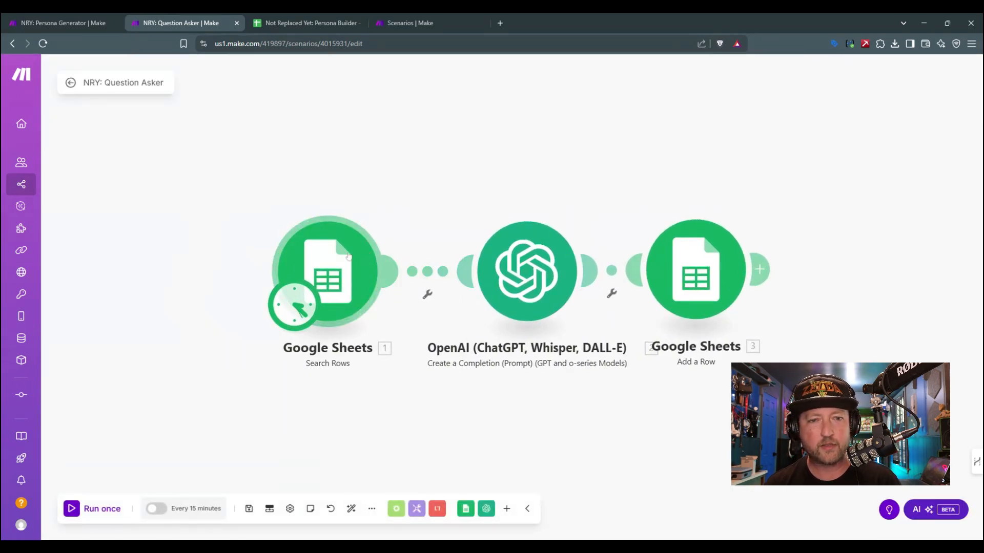
Step: Move the Search Rows module away from the OpenAI module, set its sheet name to Narratives and save it
left_click_drag(348, 256, 254, 253)
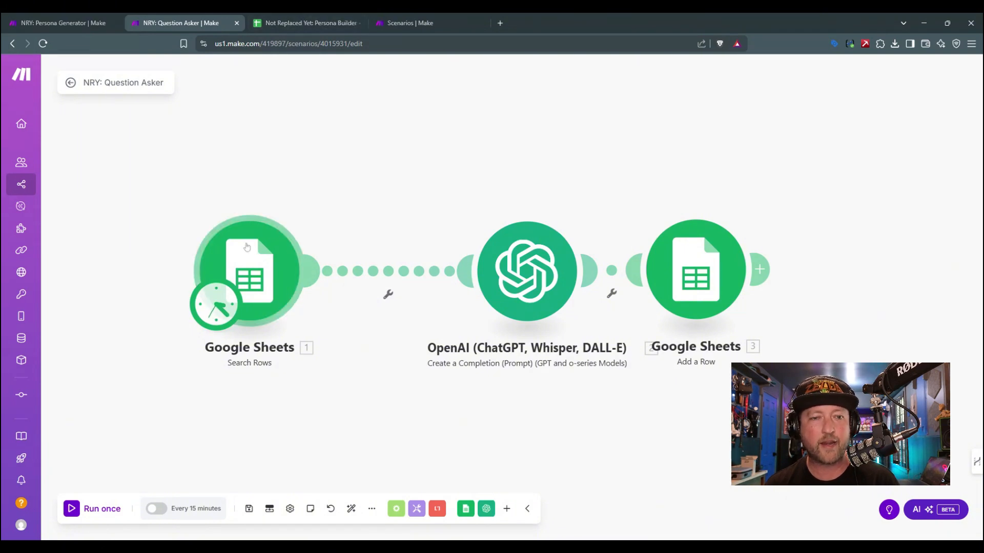
left_click(250, 268)
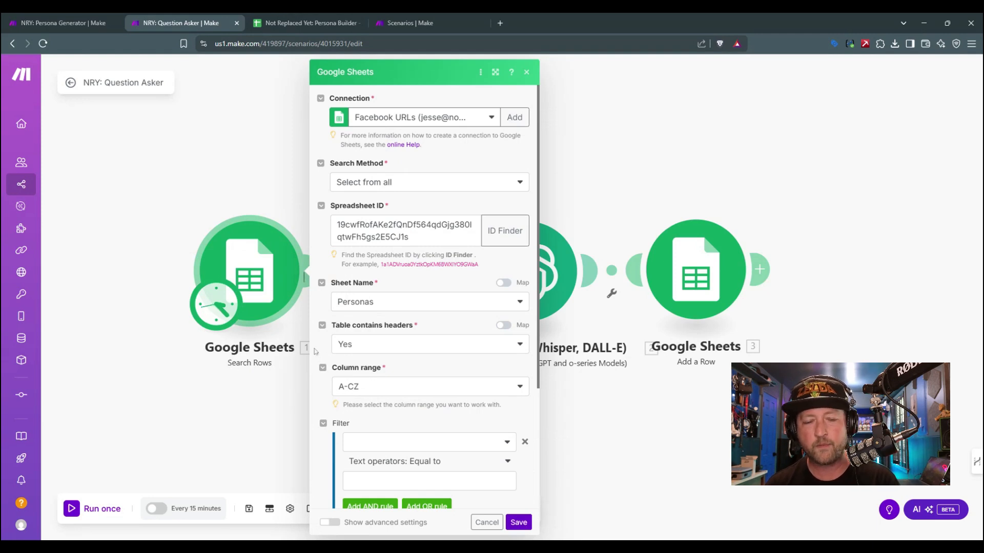
left_click(397, 306)
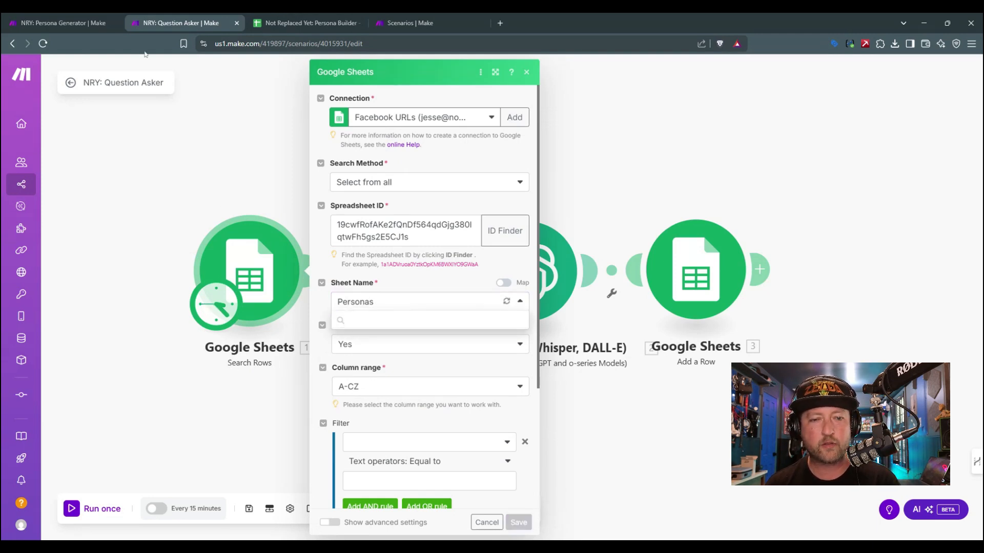
left_click(296, 23)
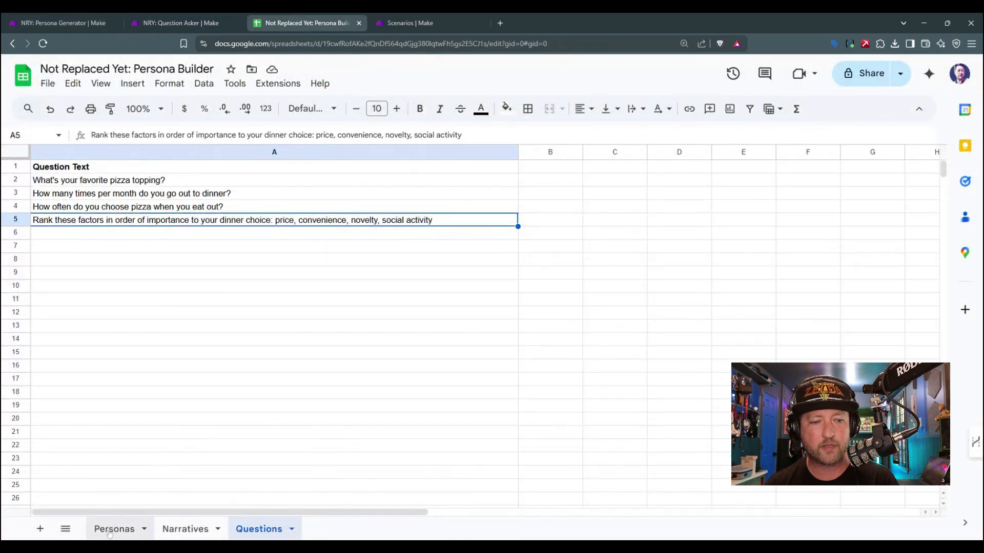
left_click(110, 533)
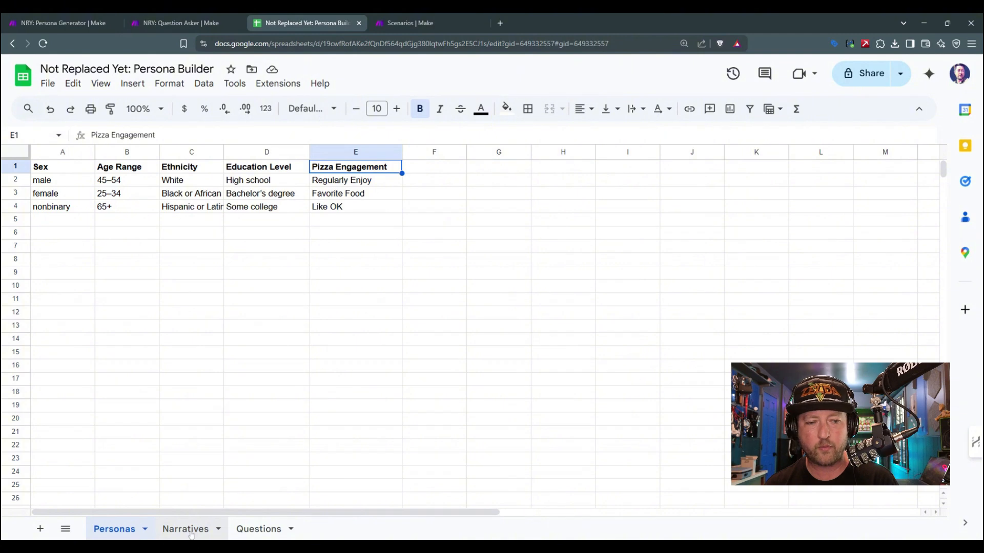
left_click(191, 532)
left_click(80, 17)
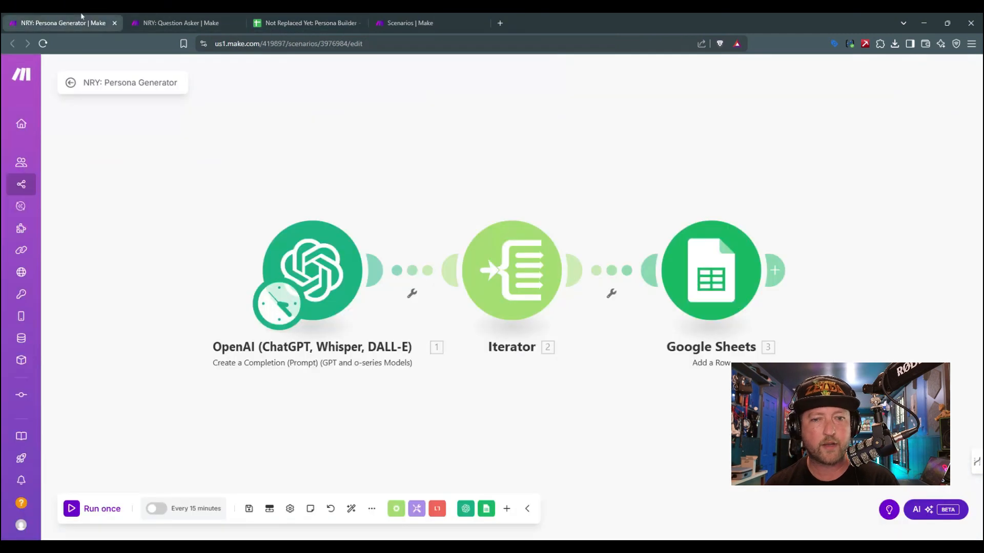
left_click(180, 23)
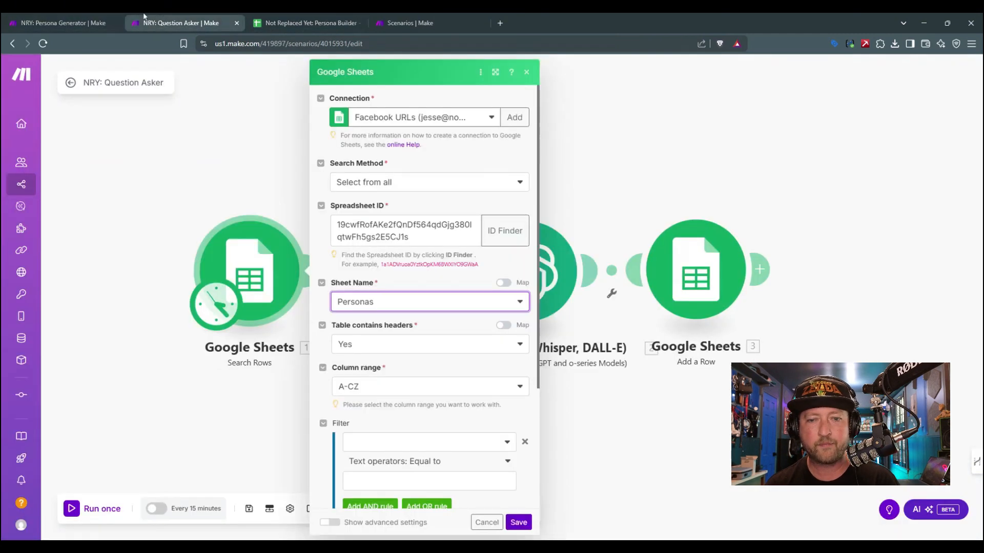
left_click(410, 306)
left_click(401, 339)
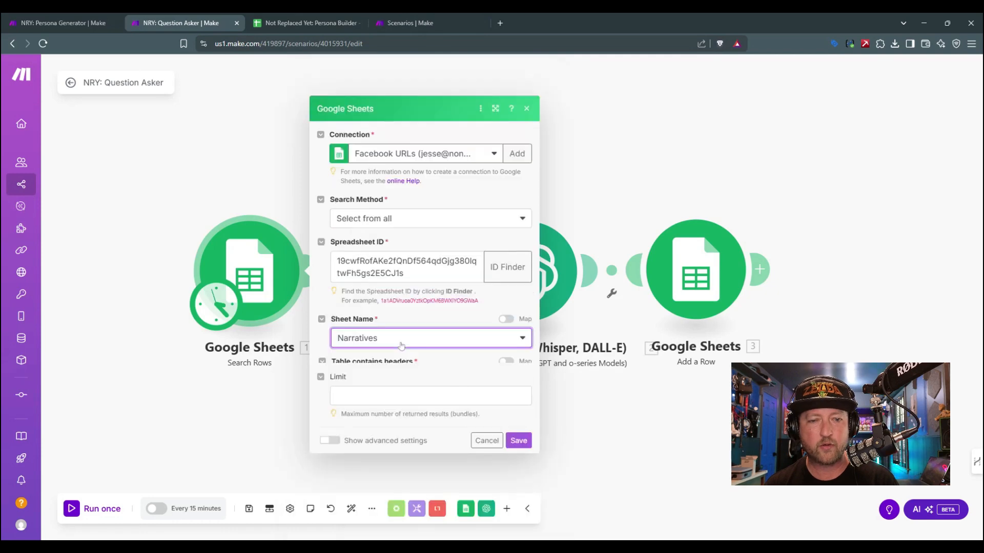
scroll(372, 434, "down", 3)
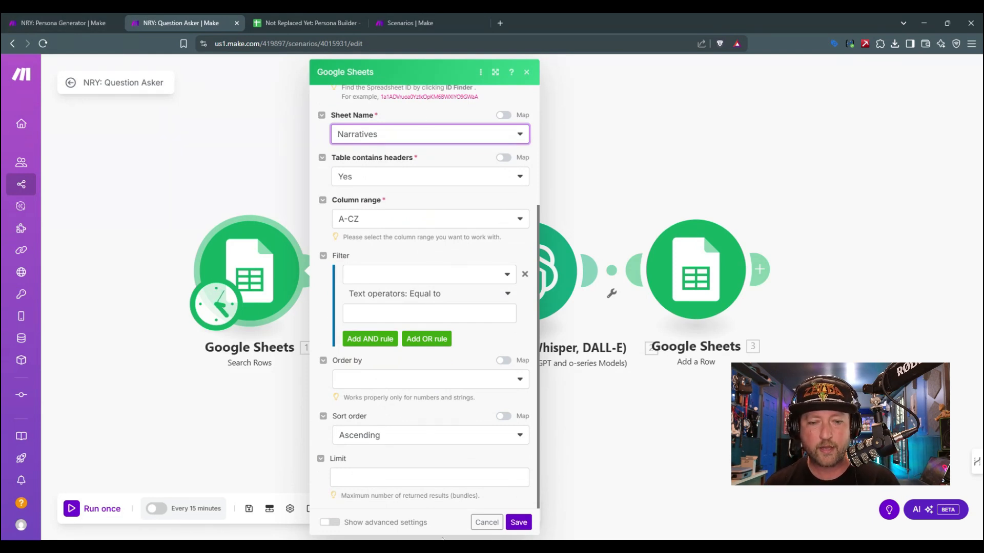
left_click(522, 528)
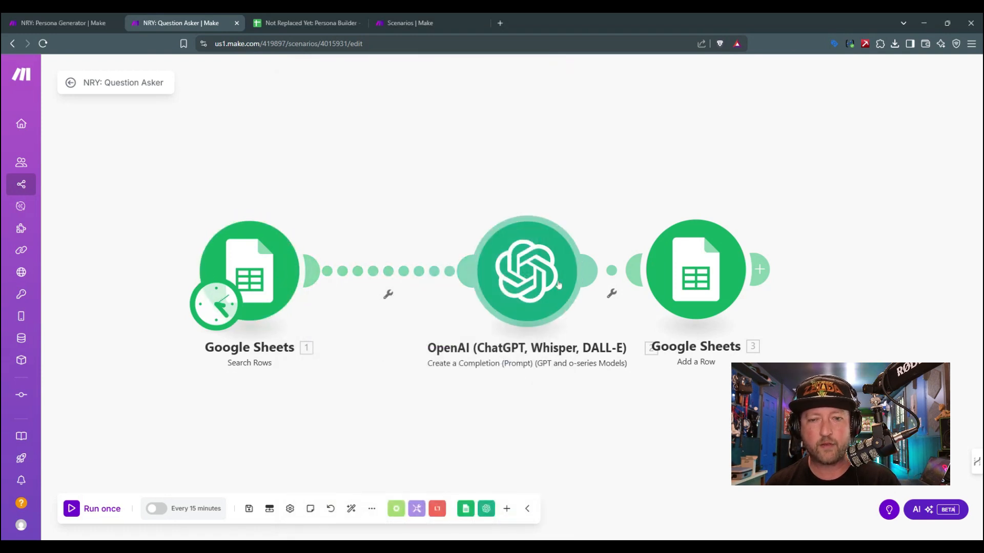
Step: Rearrange the modules to leave a wide gap between the Search Rows and OpenAI modules
left_click_drag(559, 285, 495, 263)
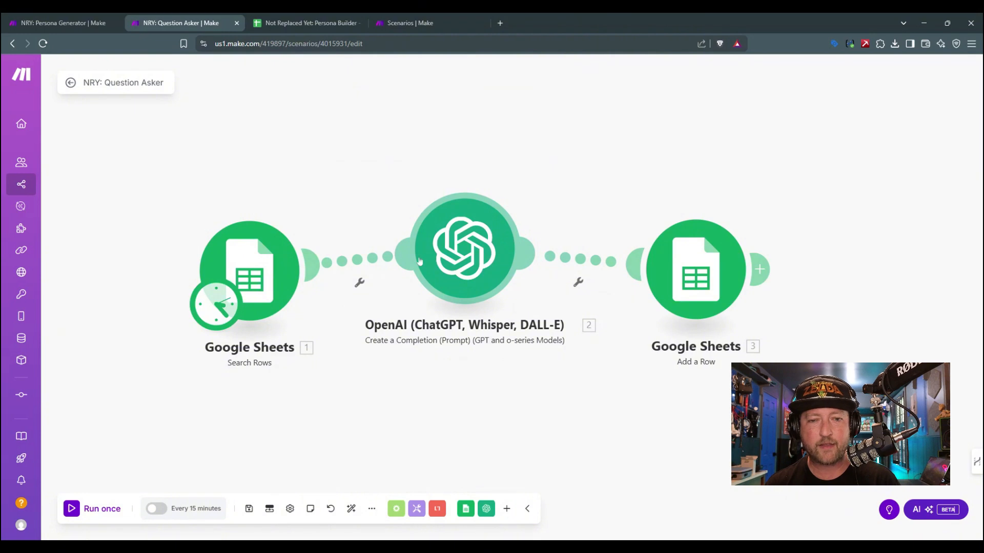
left_click_drag(419, 261, 507, 273)
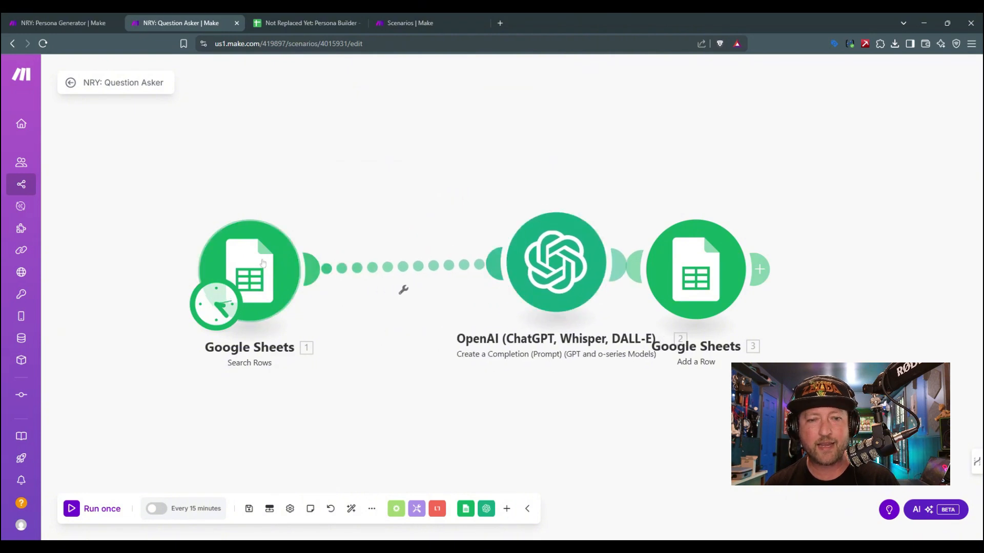
left_click_drag(249, 271, 151, 262)
left_click_drag(549, 267, 527, 276)
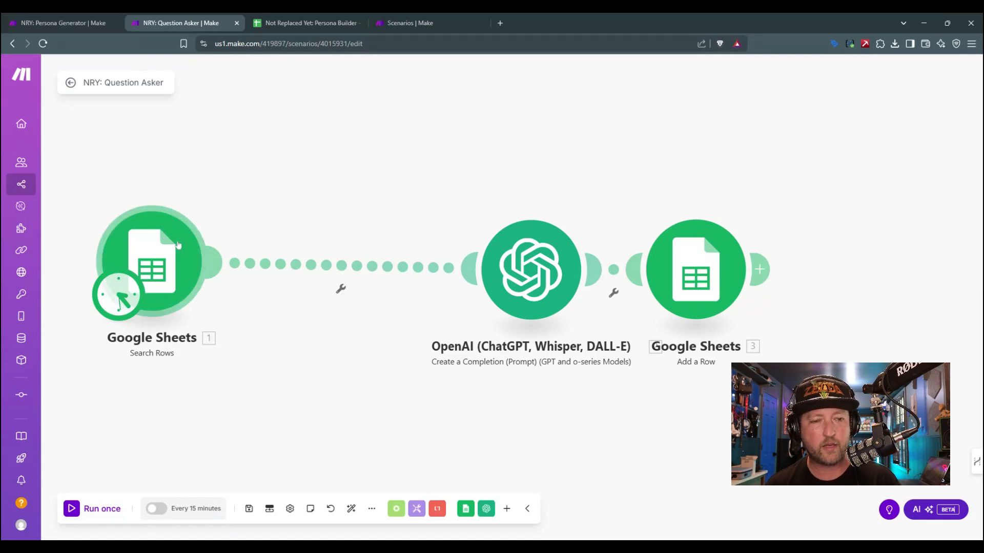
right_click(157, 347)
right_click(157, 269)
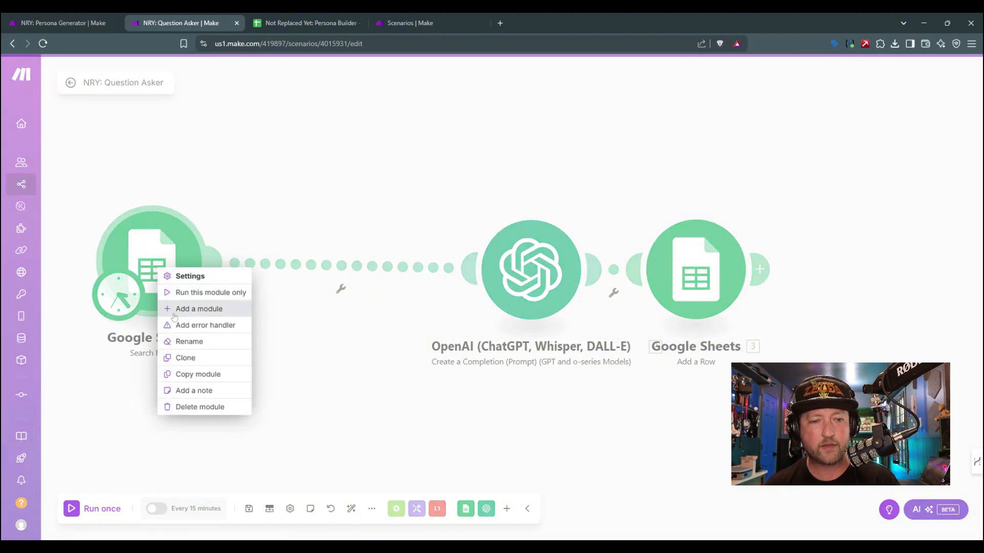
left_click(182, 282)
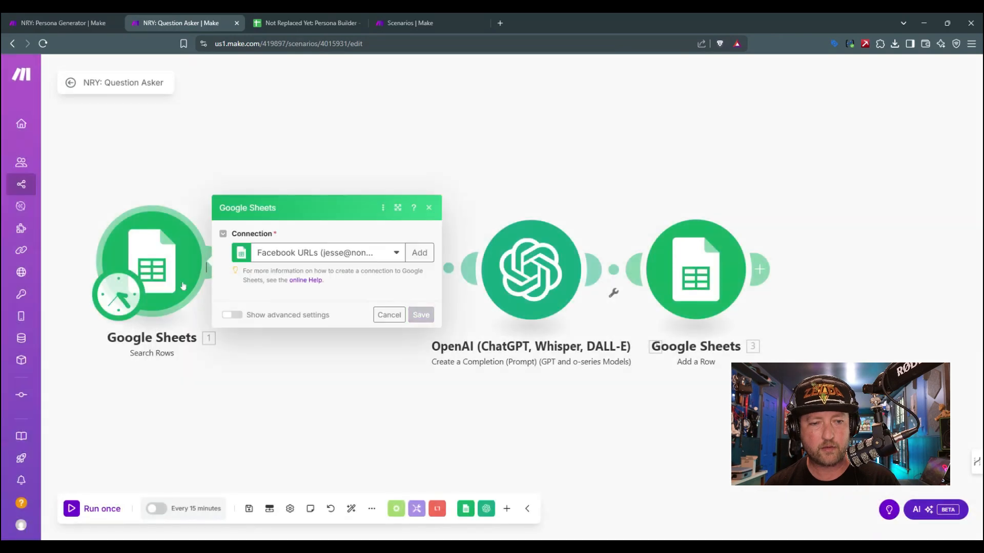
left_click(430, 72)
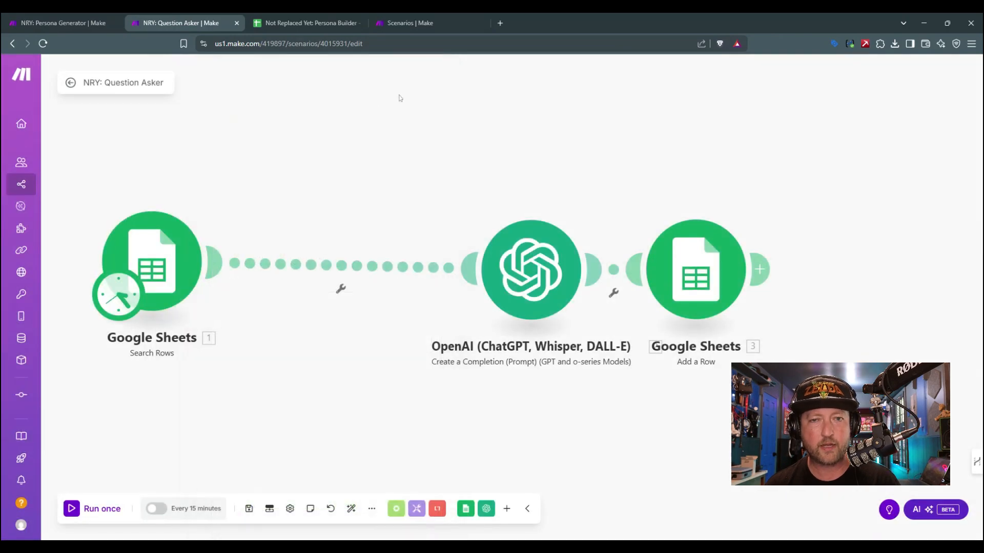
Step: Rename the Search Rows module as "Loading our Narratives"
right_click(146, 253)
left_click(172, 324)
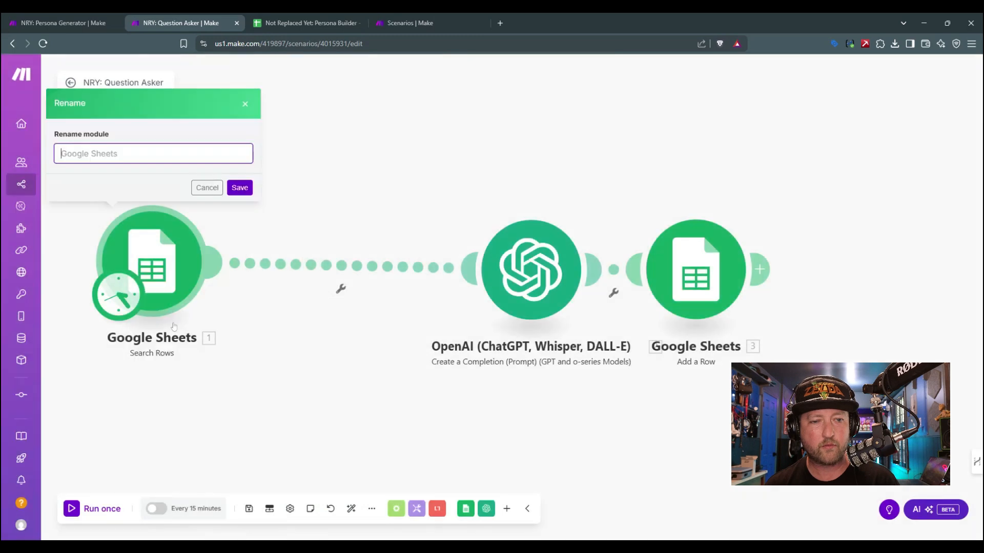
type("L")
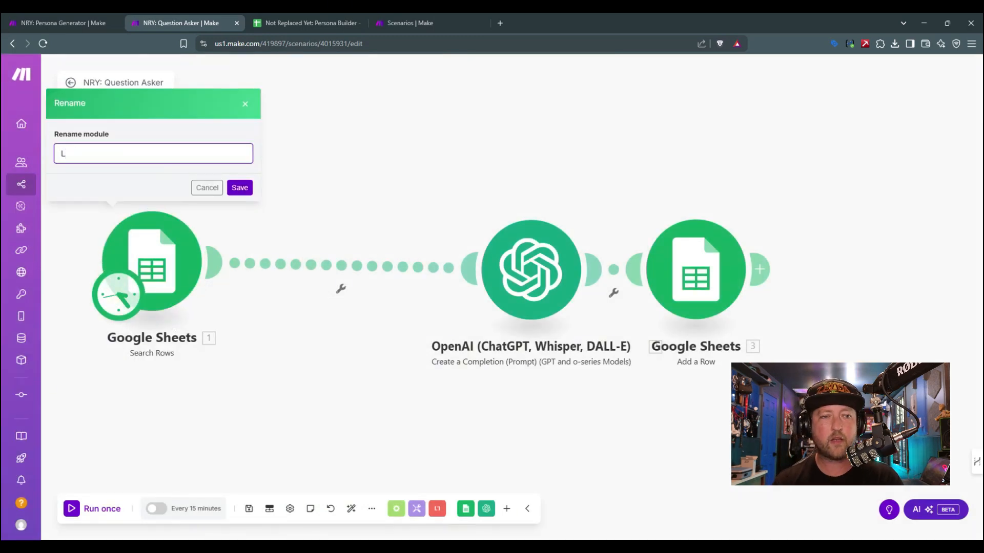
type("aooading our ")
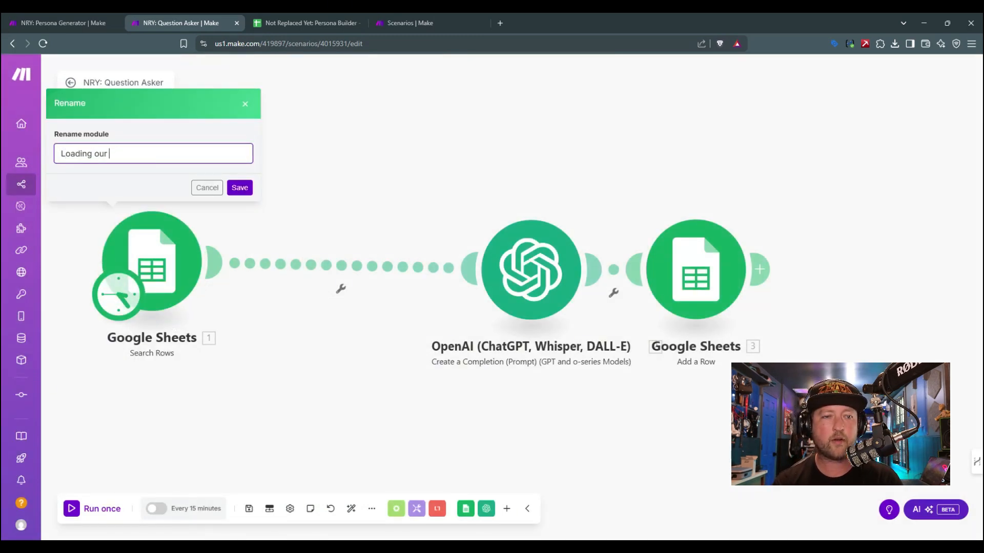
type("Narratives")
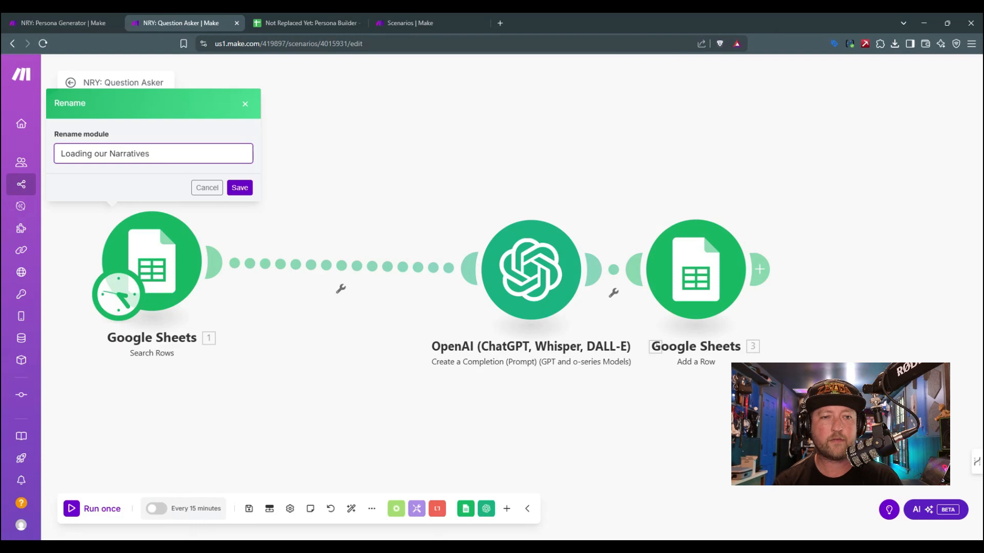
left_click(238, 188)
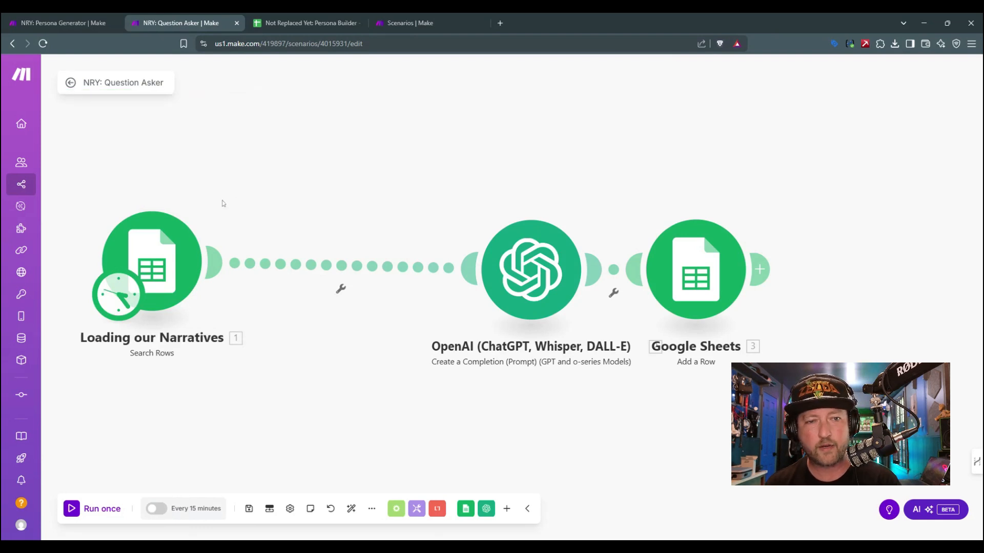
Step: Insert a clone of the Loading our Narratives module before the OpenAI module and set its sheet name to Questions
right_click(157, 265)
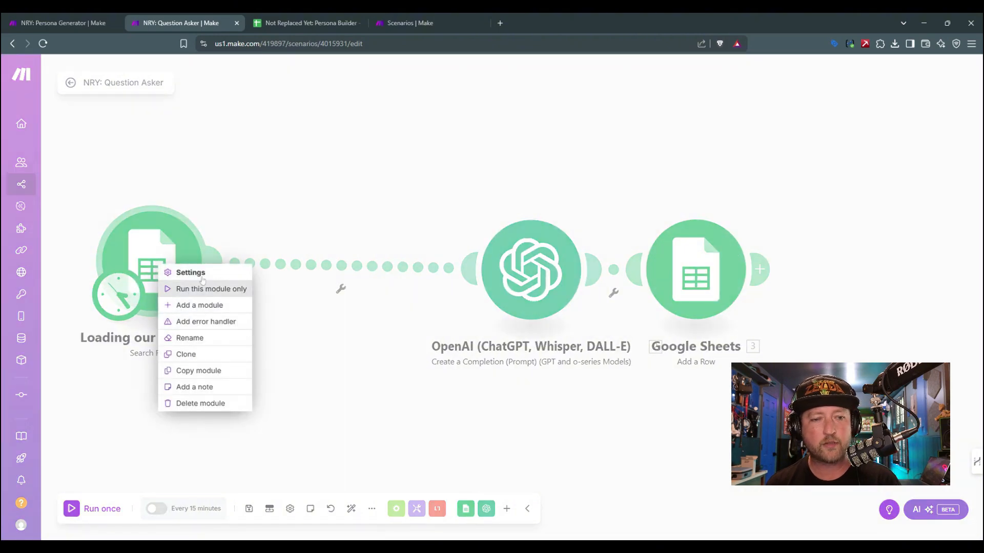
left_click(194, 354)
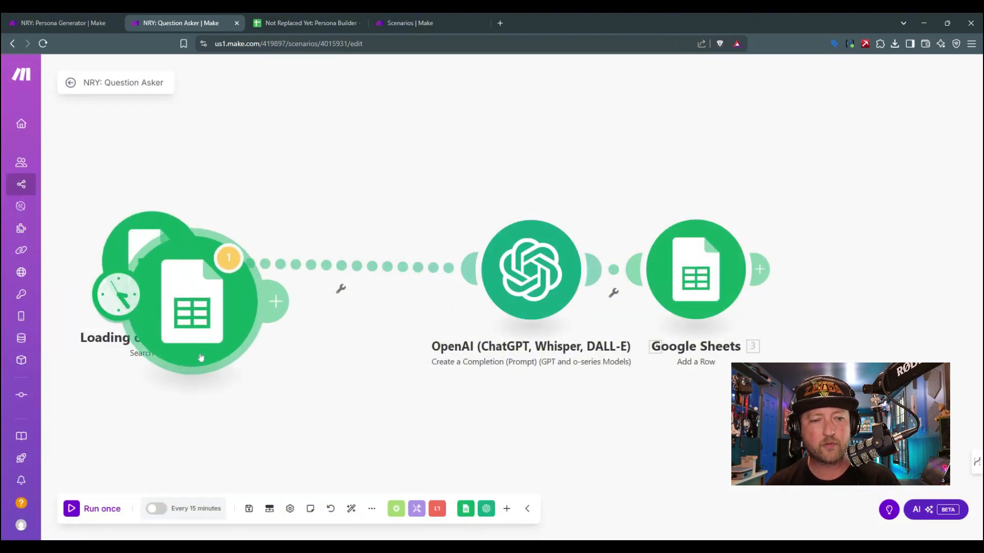
left_click(343, 263)
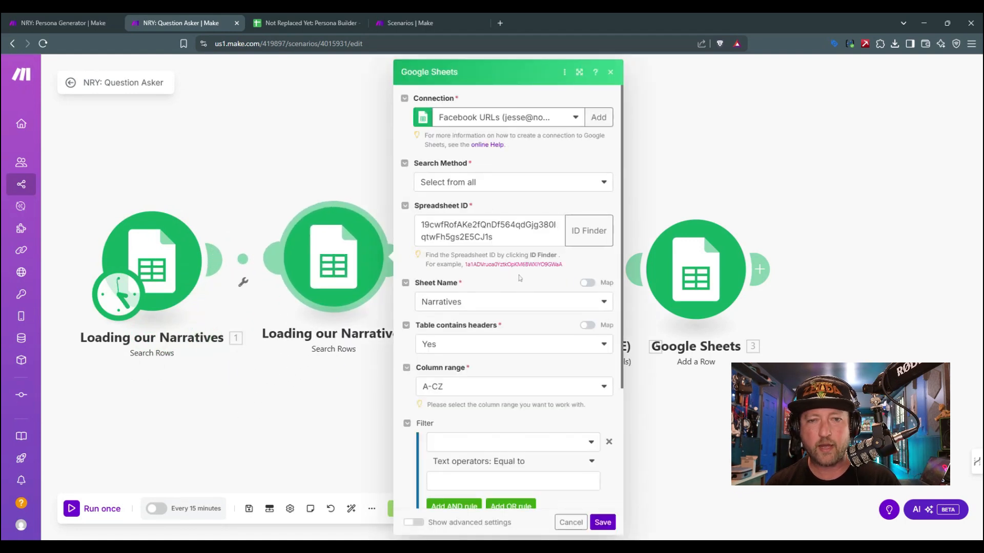
left_click(522, 306)
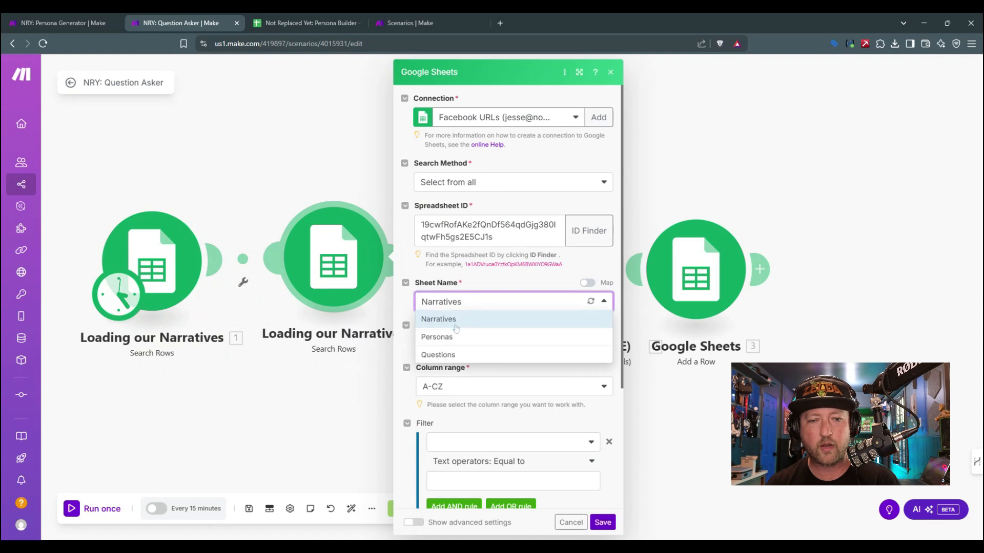
left_click(446, 353)
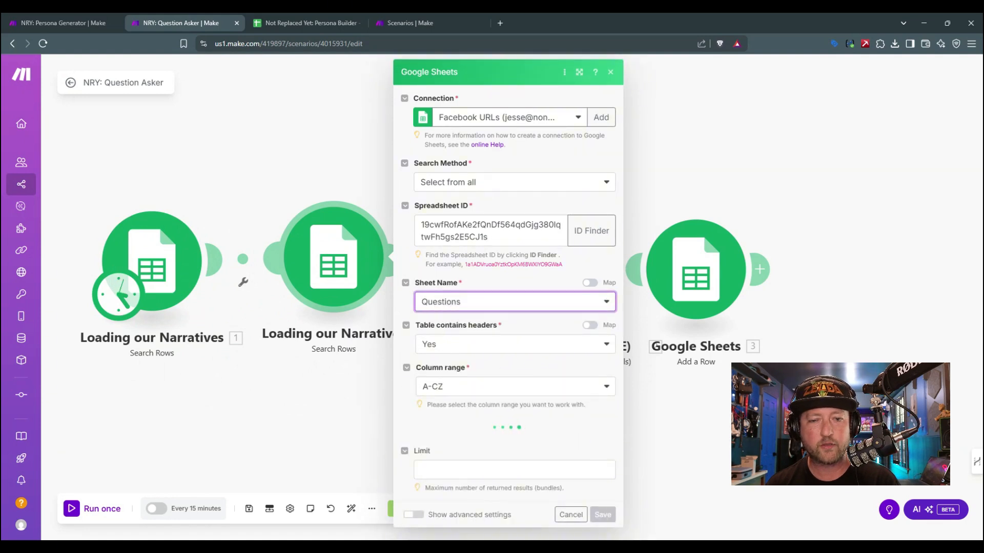
left_click(603, 522)
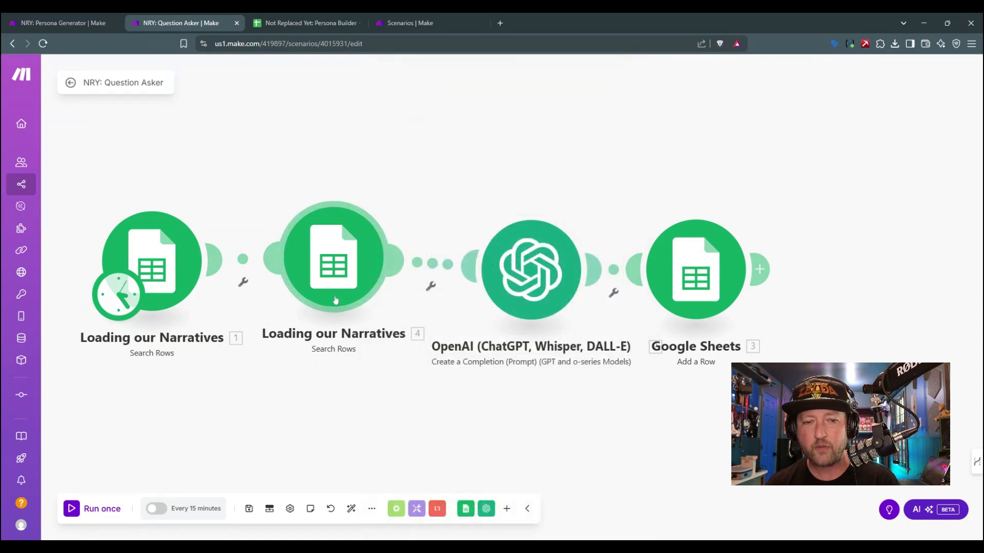
Step: Rename the cloned Search Rows module as "Loading our Questions"
right_click(346, 279)
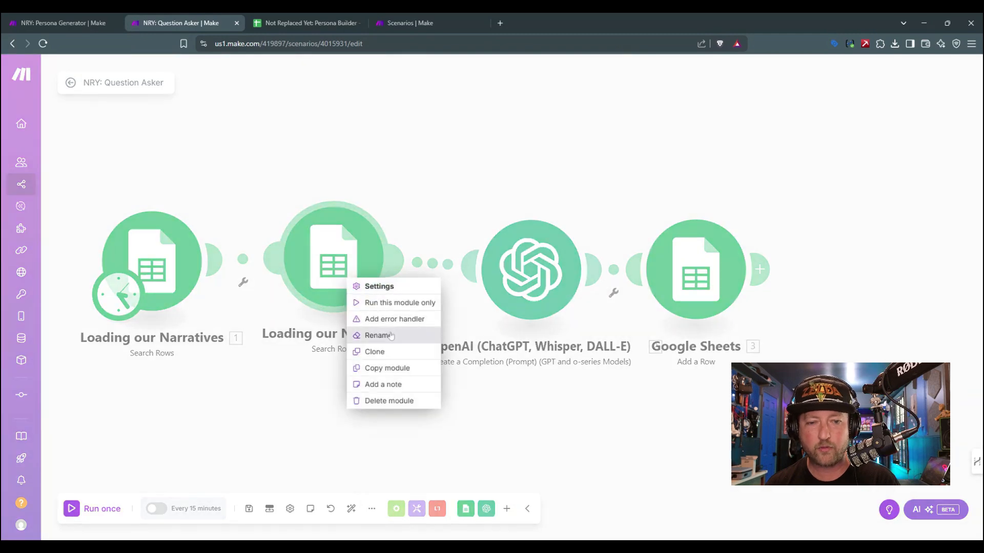
left_click(361, 336)
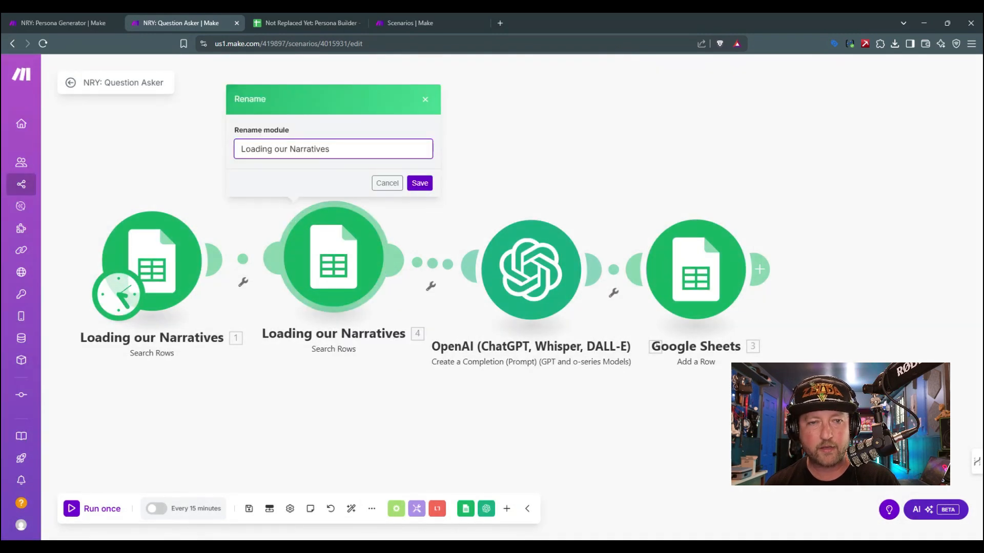
double_click(309, 148)
type("Questions")
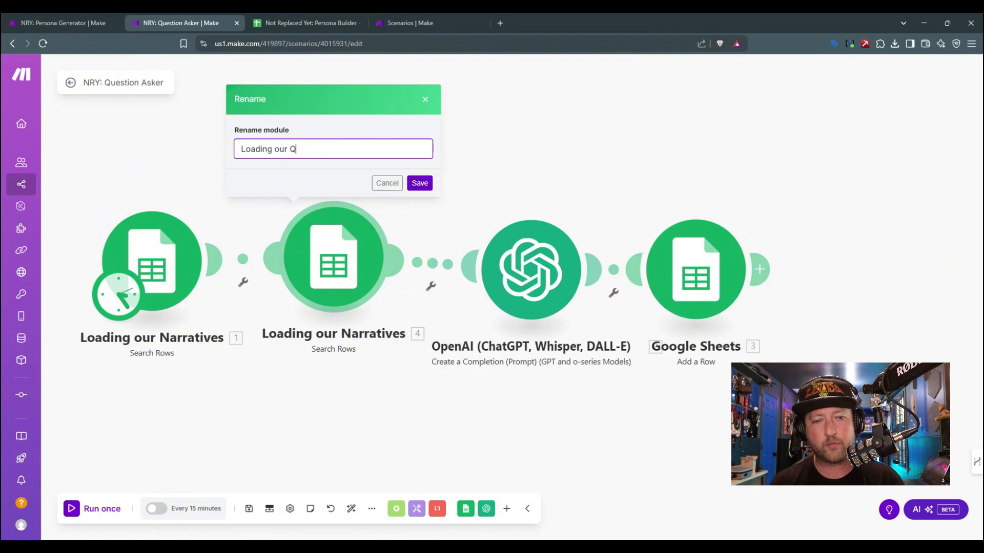
left_click(419, 183)
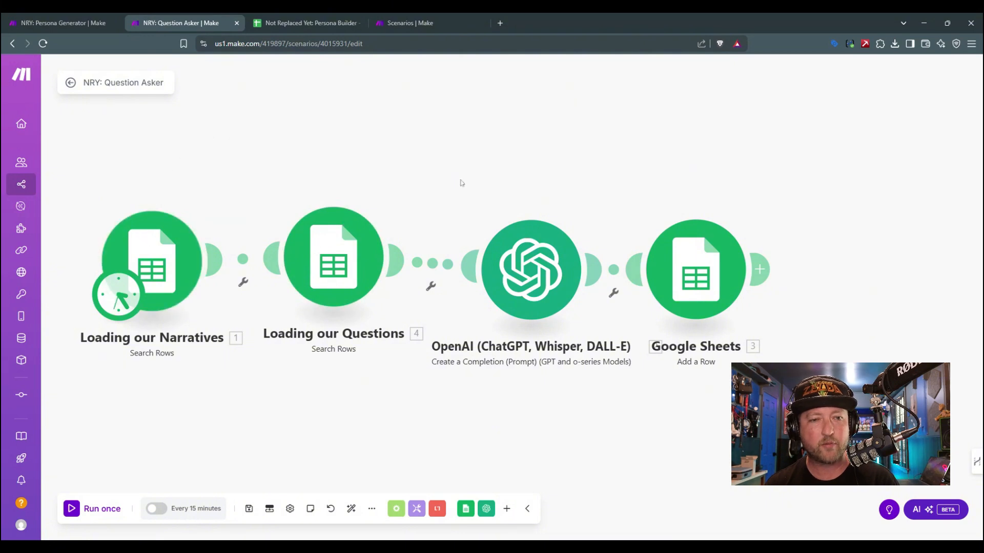
Step: Move the Add a Row module farther from the OpenAI module and review its settings
left_click_drag(715, 256, 750, 250)
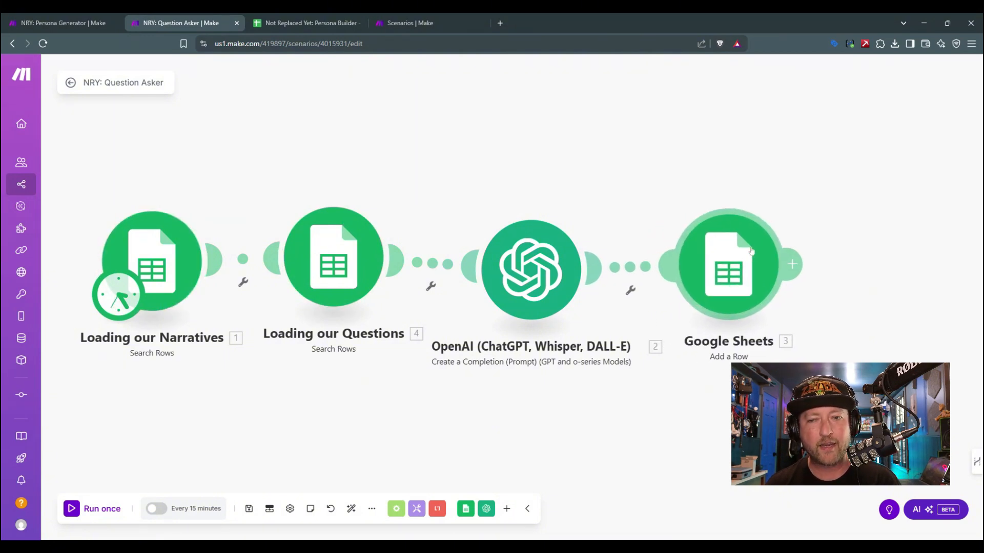
left_click(732, 250)
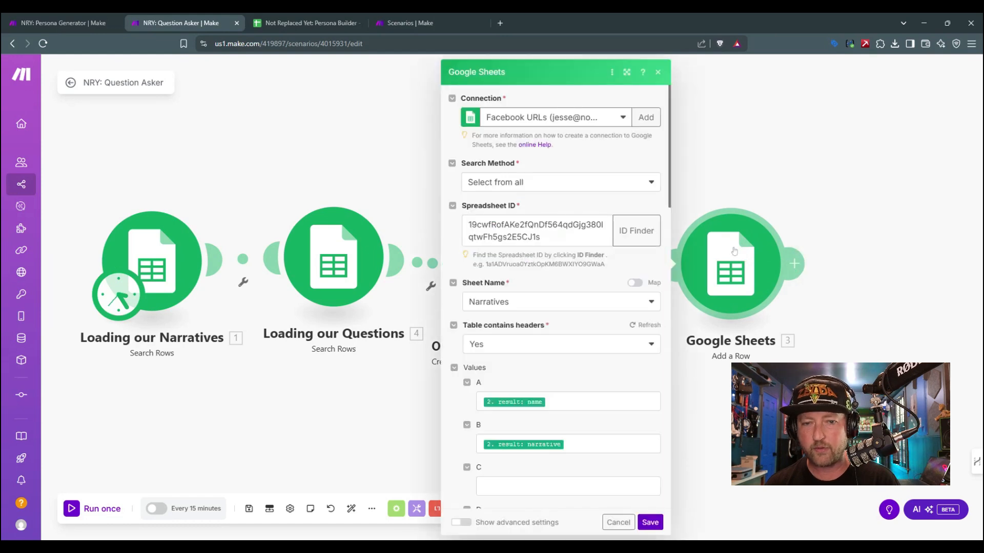
left_click(741, 148)
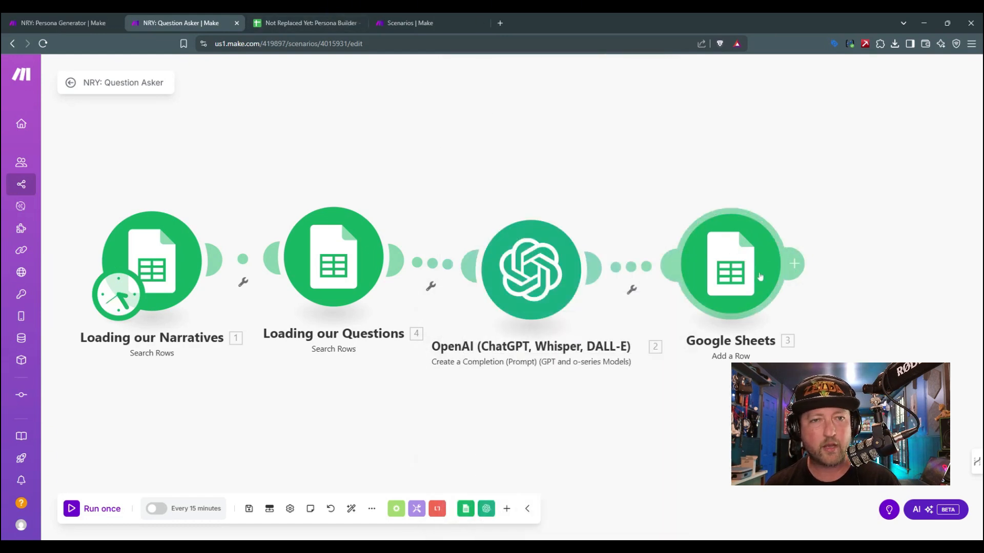
Step: Switch to the Persona Builder file in Google Sheets and add a new sheet named Answers
left_click(306, 22)
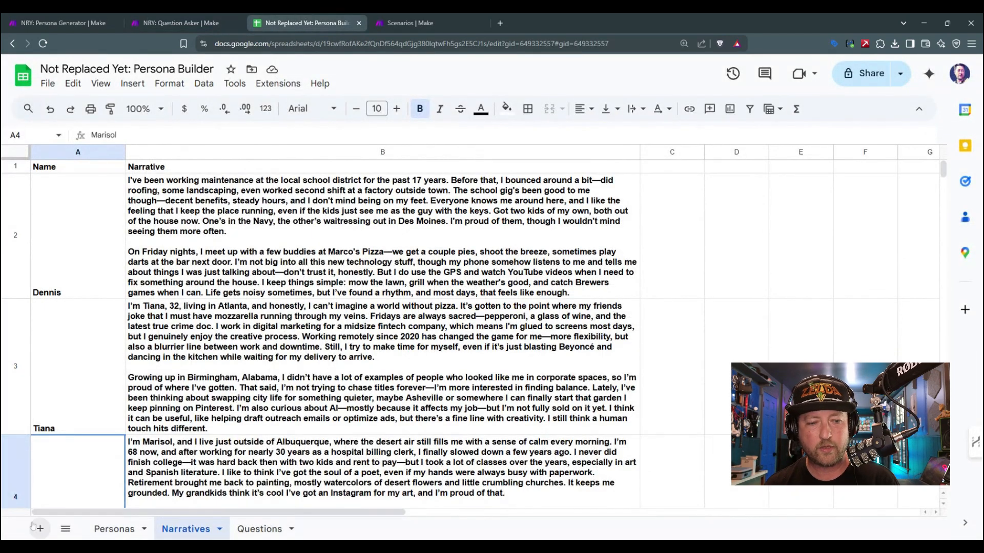
left_click(40, 529)
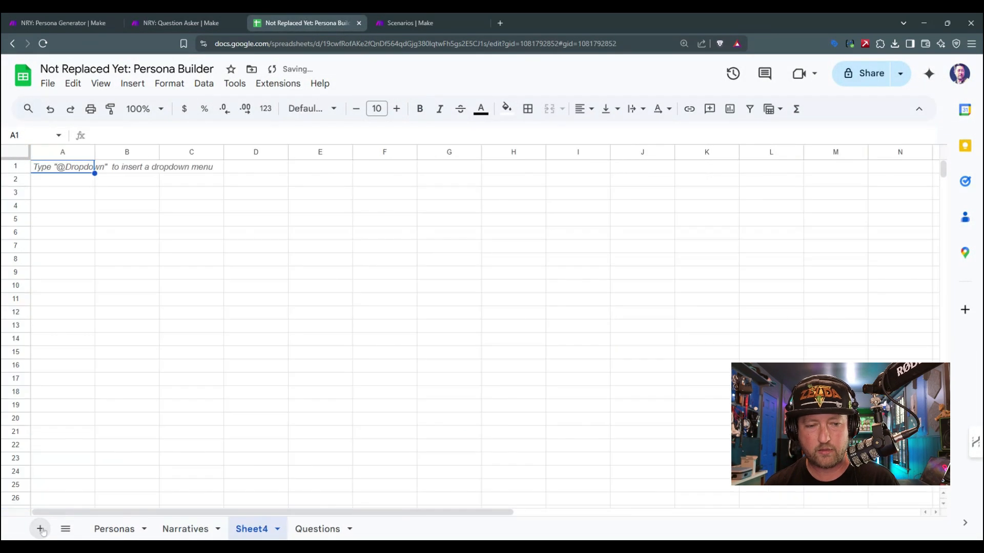
double_click(249, 530)
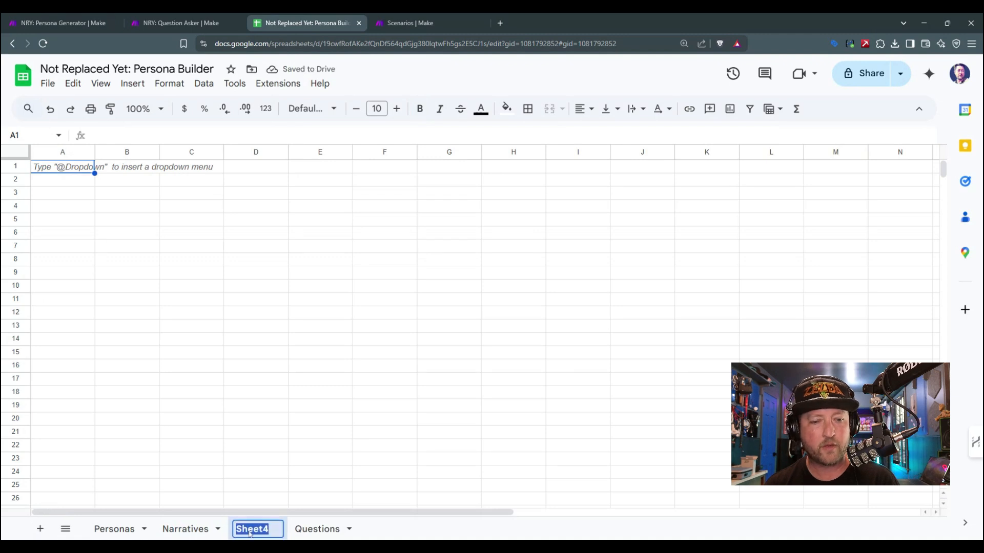
type("an")
key("BackSpace")
key("BackSpace")
type("Answers")
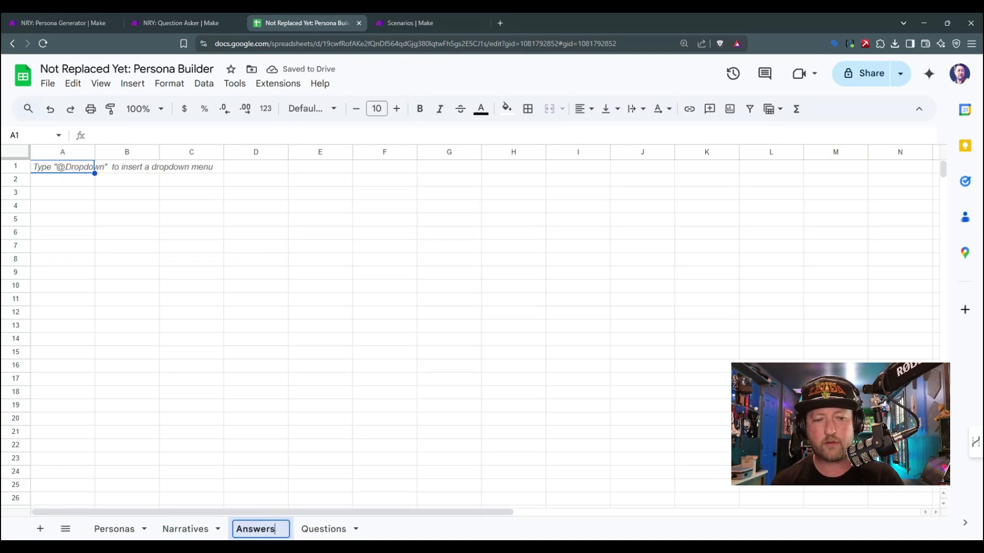
key("Return")
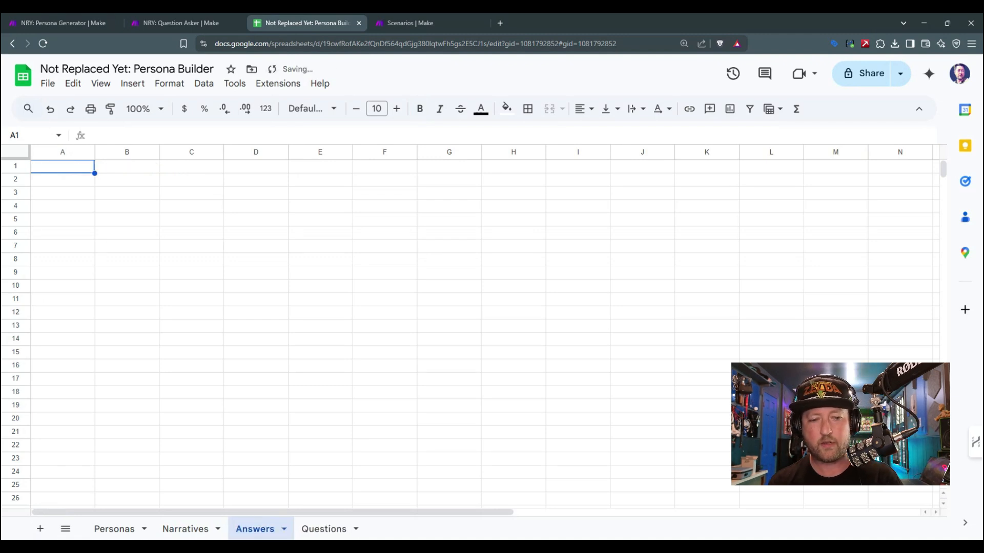
Step: Enter the headers Date, Synthetic Persona Name, Question and Answers in A1 to D1 of the Answers sheet
left_click(60, 171)
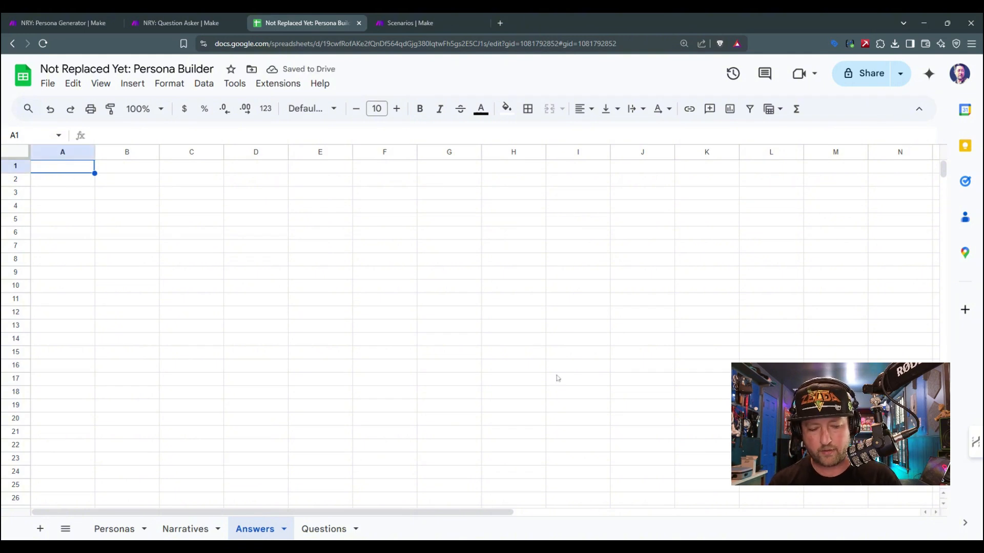
type("Date")
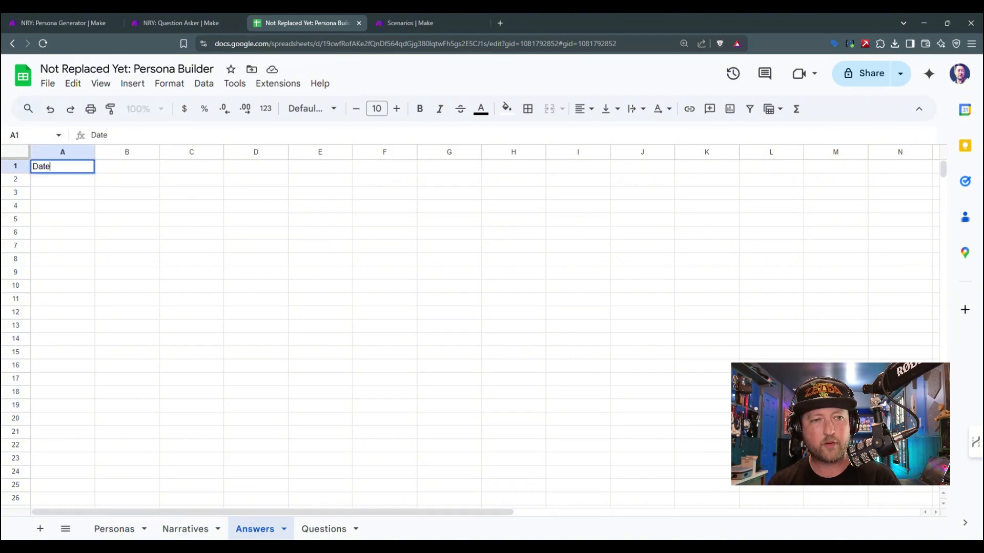
key("Tab")
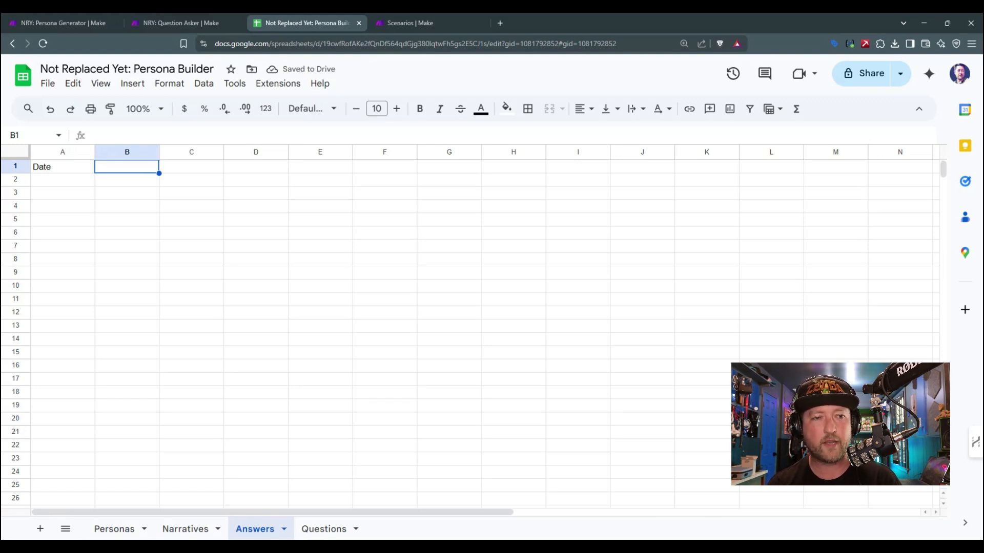
type("Synth")
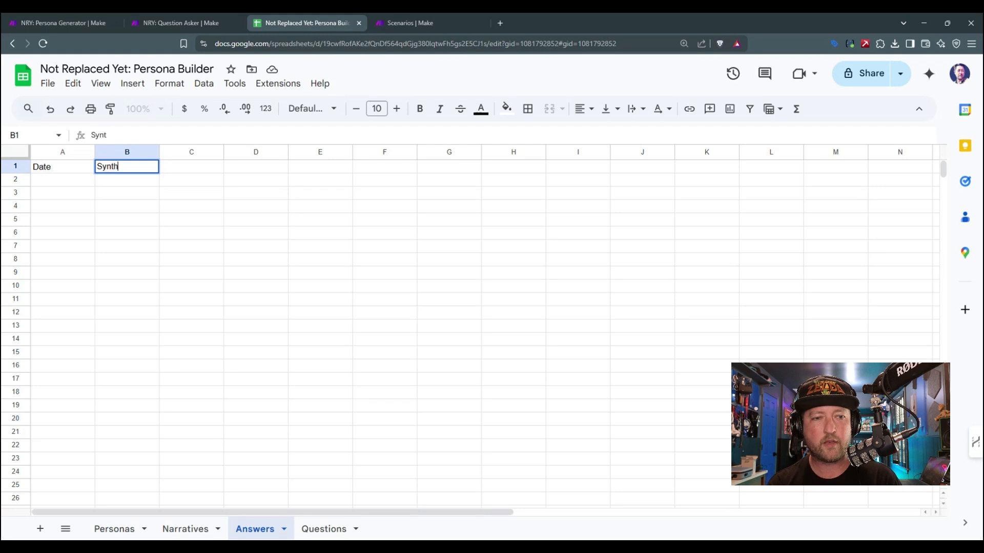
type("etic Persona Name")
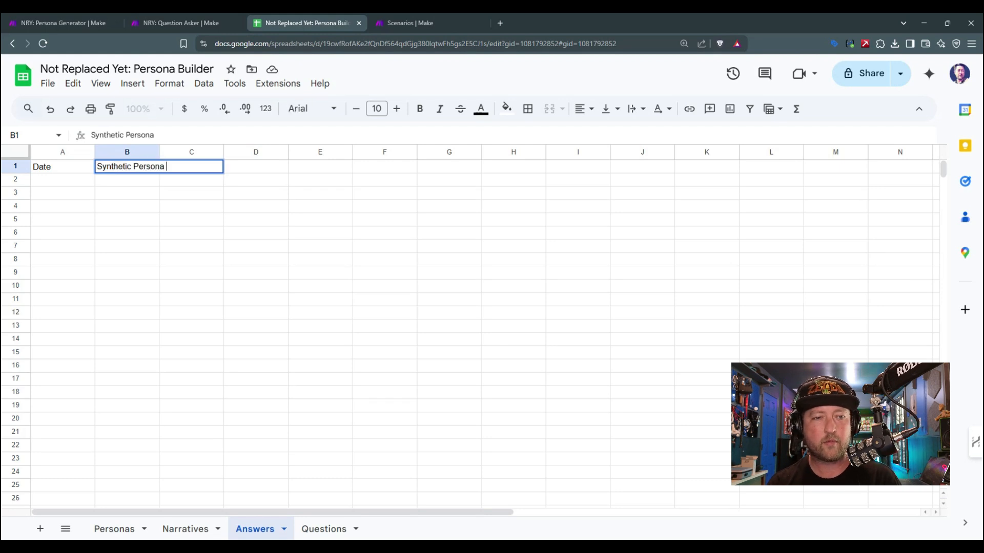
key("Tab")
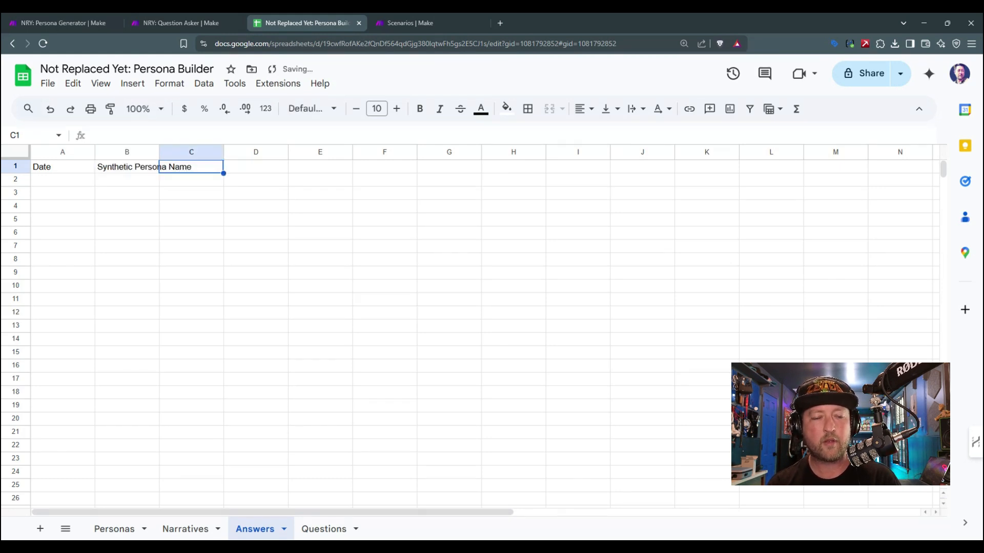
type("Question")
key("Tab")
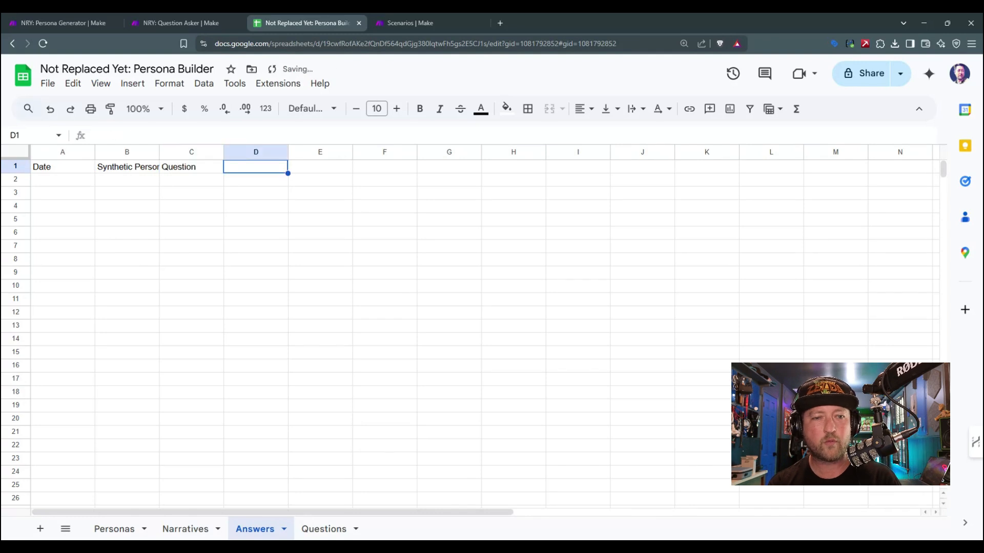
type("Answeer")
key("BackSpace")
type("rs")
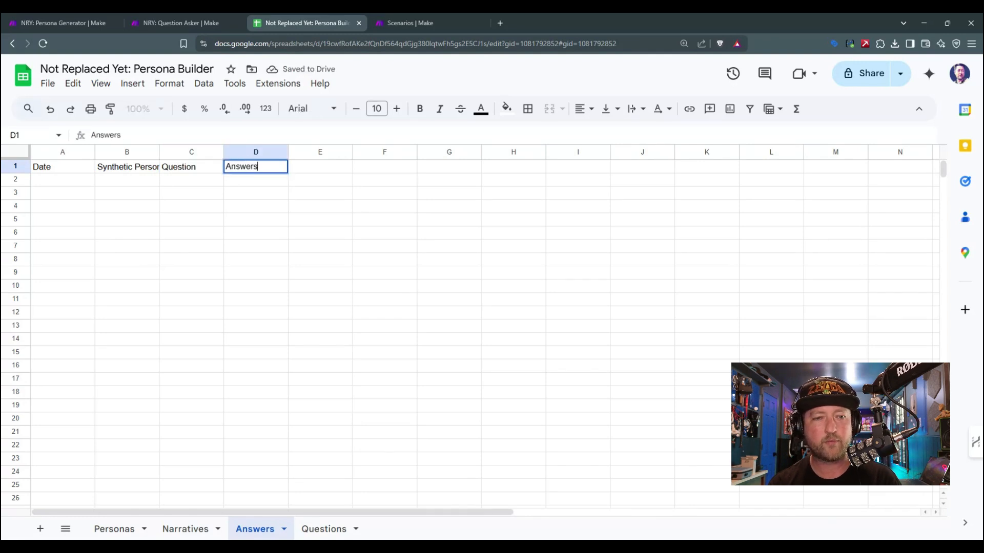
key("Return")
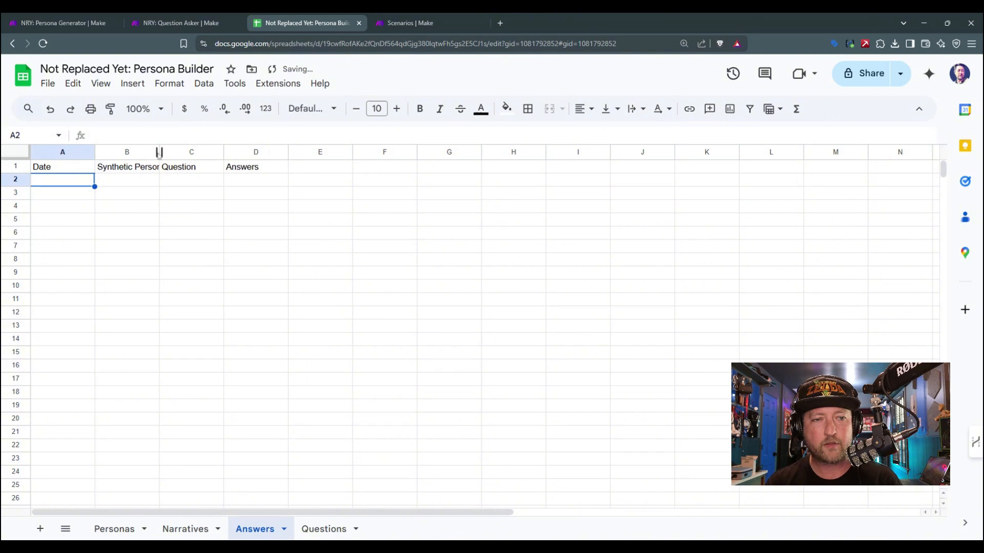
Step: Widen columns B, C and D of the Answers sheet and make the header row bold
left_click_drag(159, 152, 209, 153)
left_click_drag(274, 152, 281, 152)
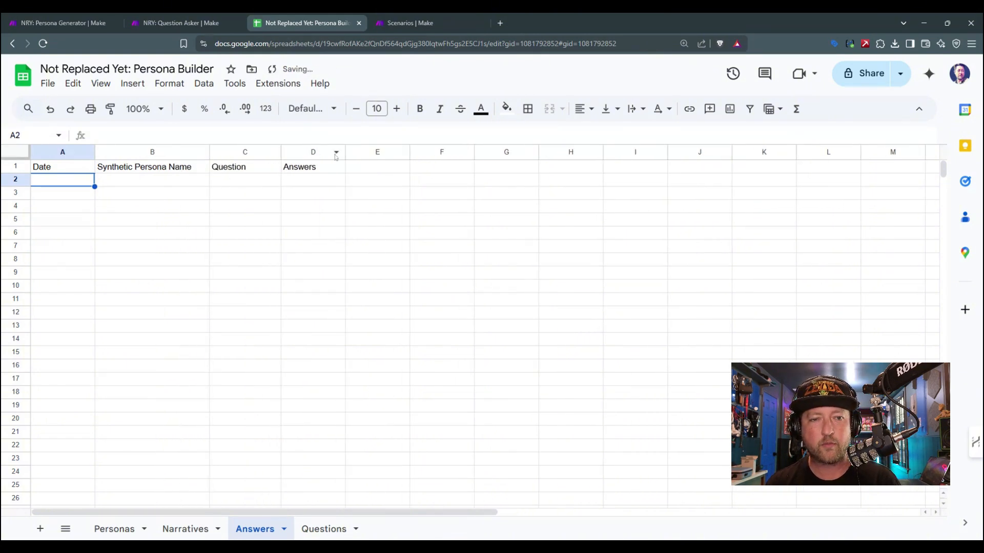
left_click_drag(345, 152, 362, 151)
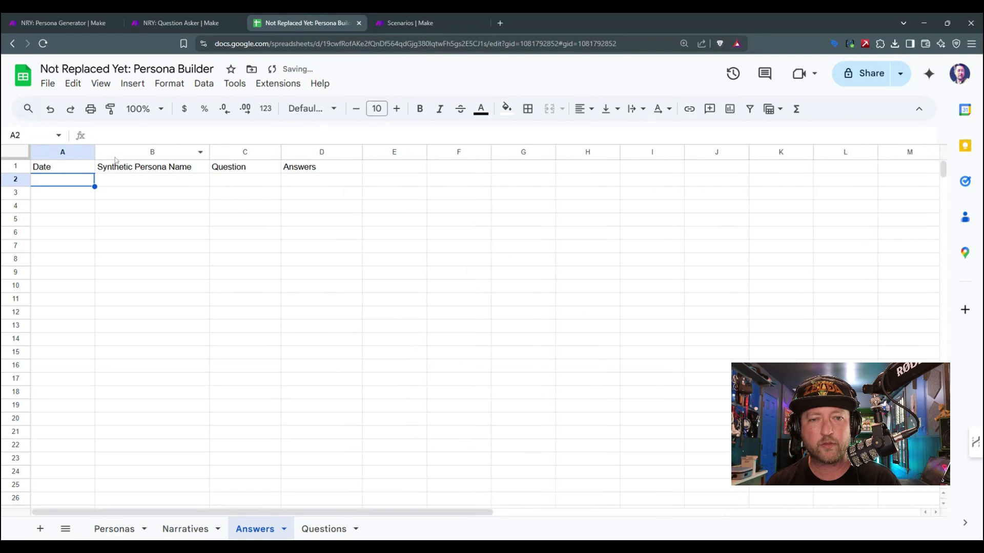
left_click(17, 167)
key("ctrl+b")
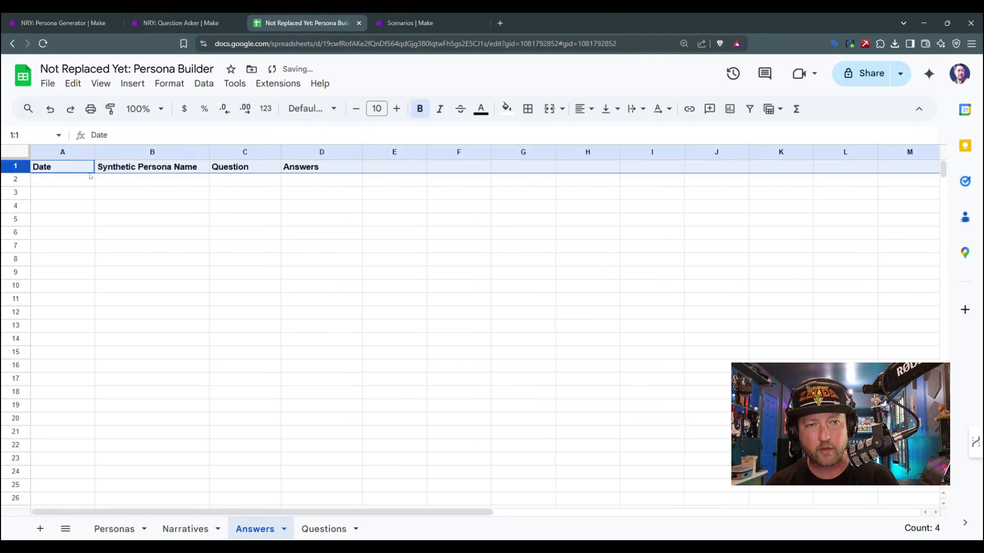
Step: Widen columns B and C of the Answers sheet further
left_click(143, 168)
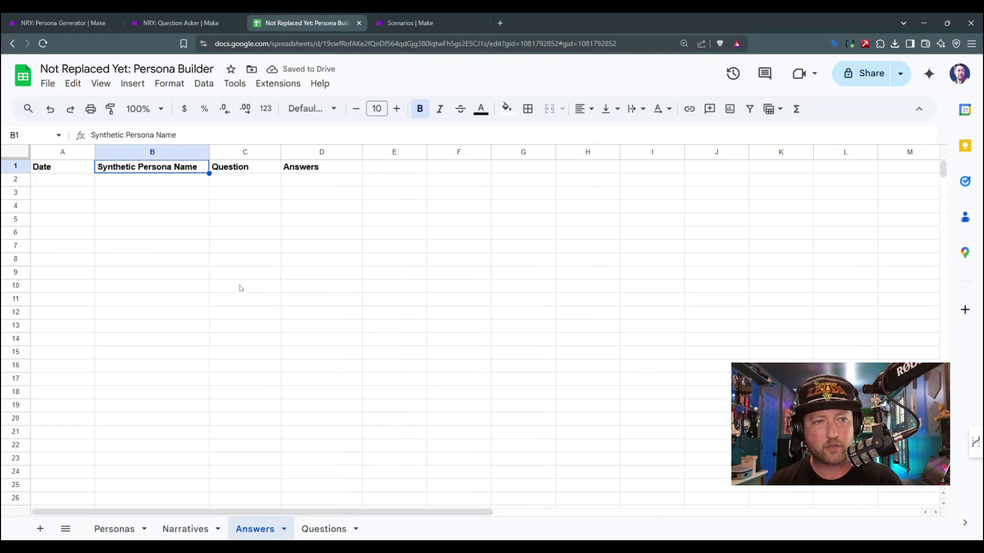
left_click_drag(211, 152, 262, 152)
left_click(287, 219)
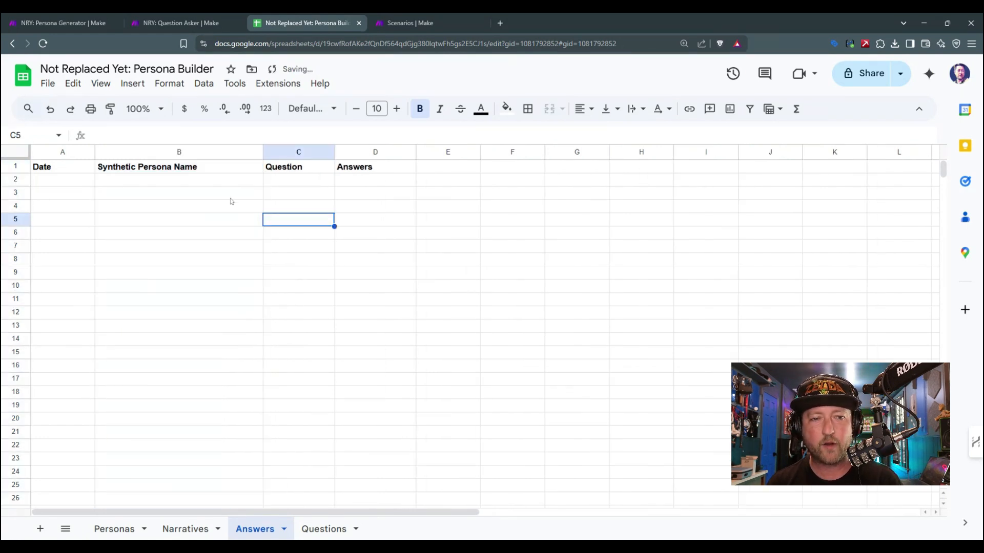
left_click_drag(334, 152, 357, 152)
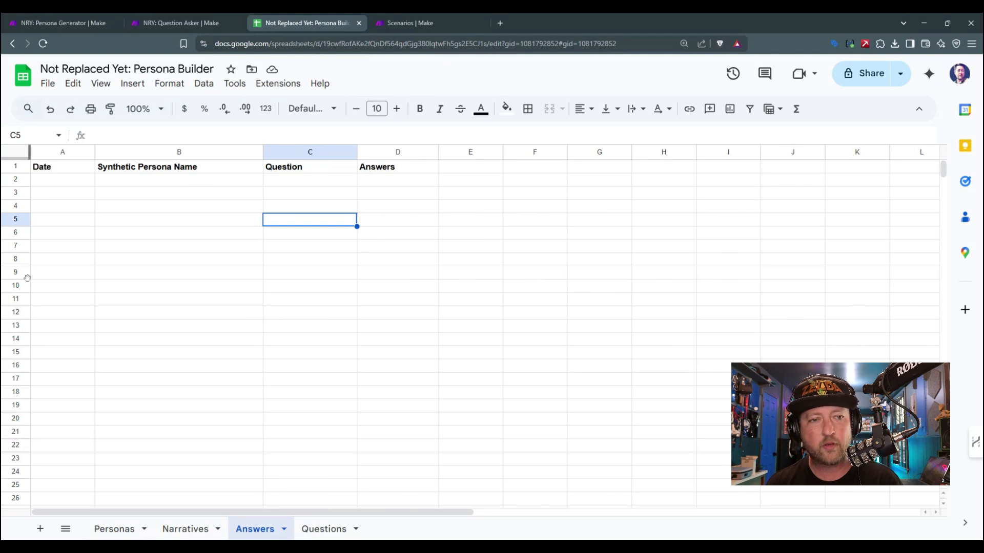
Step: Review the Date, Synthetic Persona Name and Question headers and the empty cells beneath them in the Answers sheet
left_click(91, 179)
left_click(157, 180)
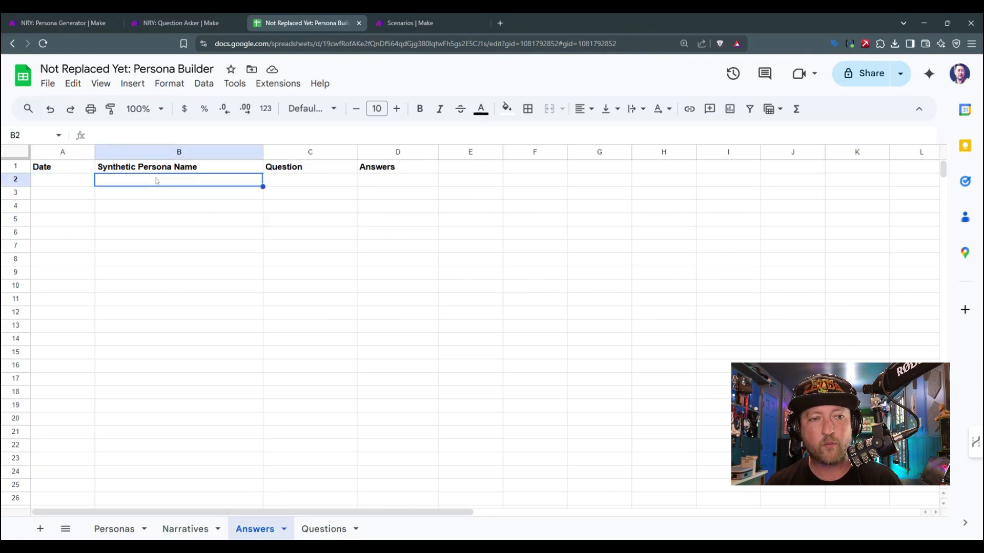
left_click(362, 184)
left_click(345, 185)
left_click(70, 181)
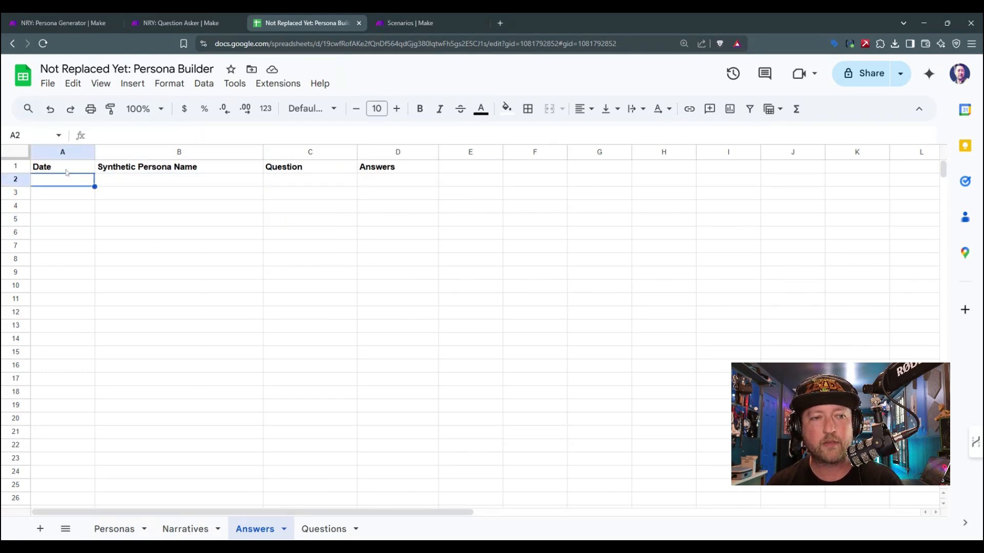
left_click(66, 171)
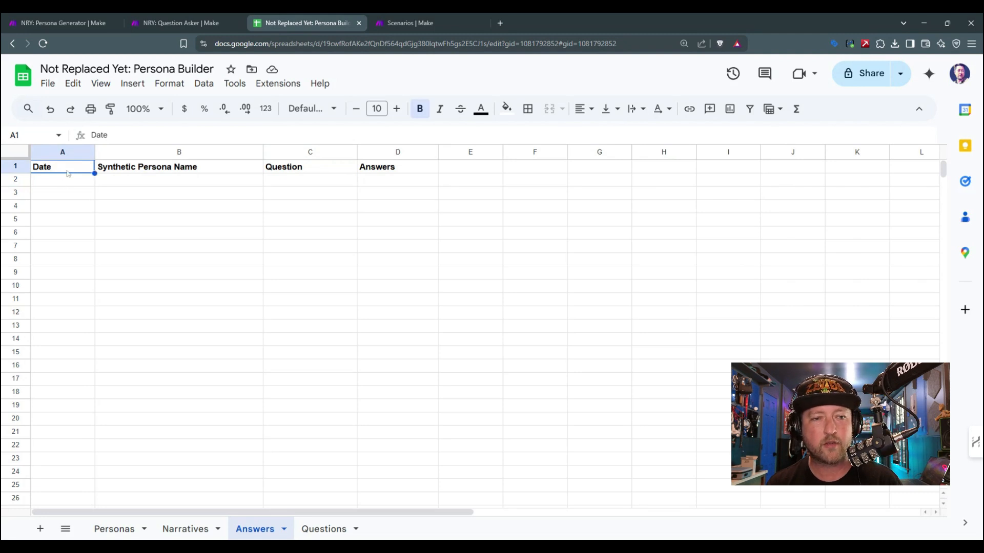
left_click(147, 168)
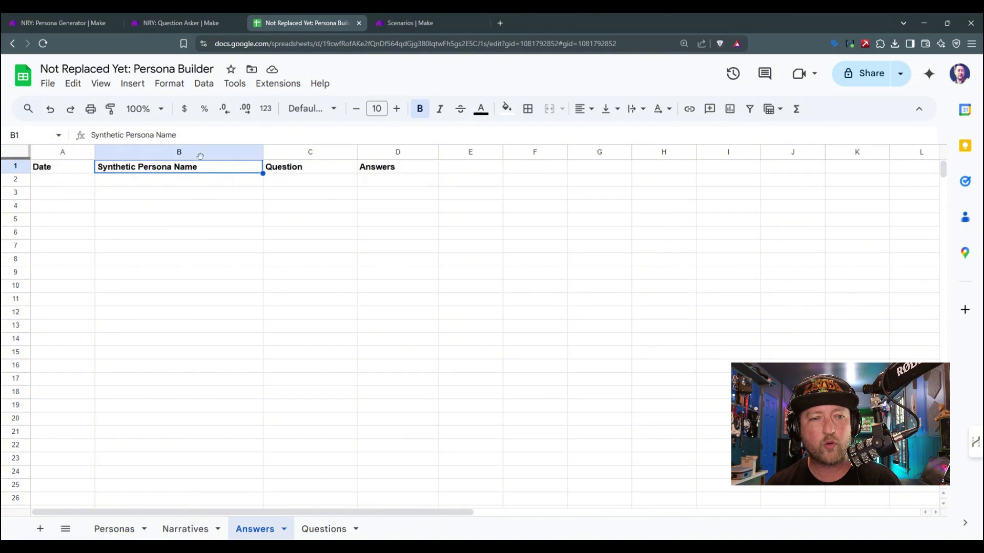
left_click(333, 174)
Step: Change the header in D1 of the Answers sheet to Answer
left_click(402, 174)
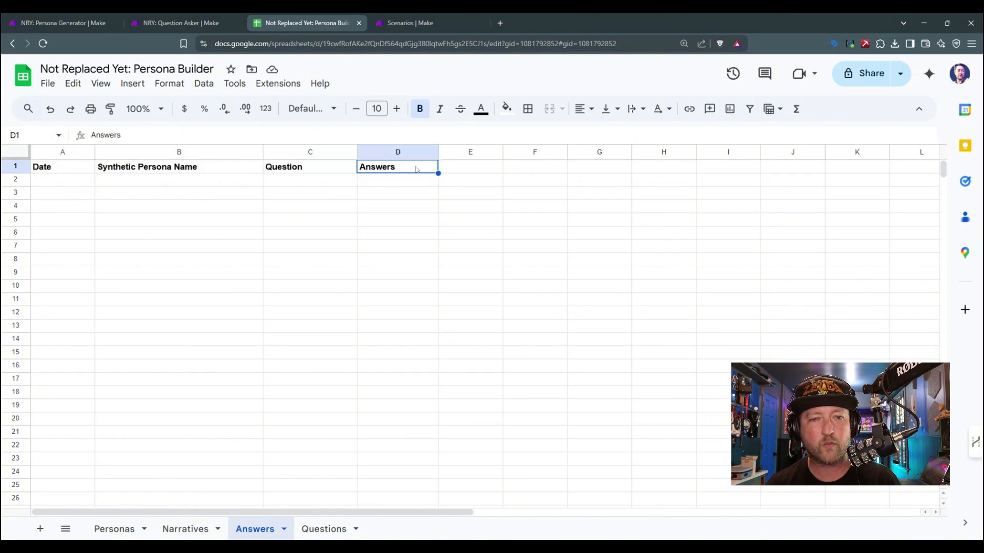
double_click(416, 169)
key("Return")
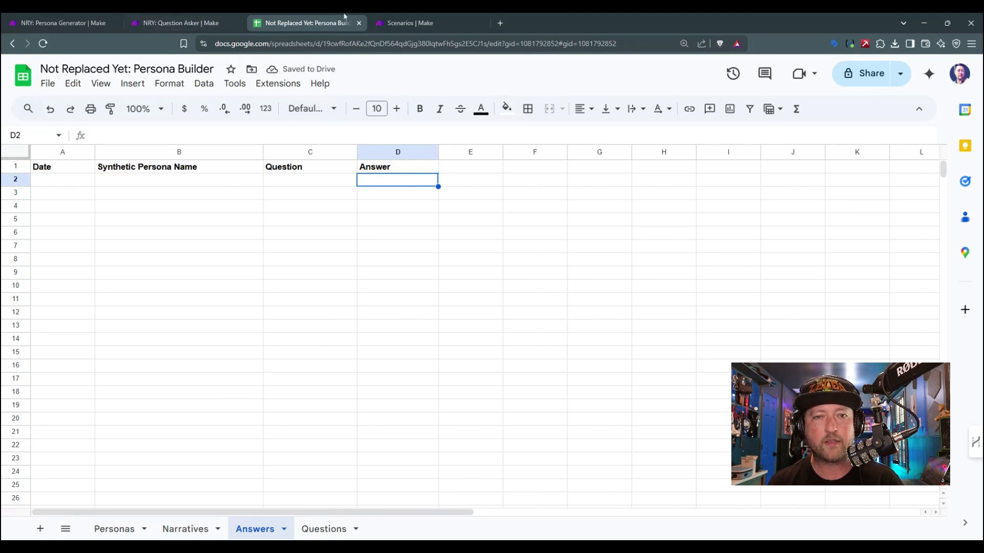
Step: Switch to the NRY: Question Asker scenario in Make and set the Add a Row module's sheet name to Answers
left_click(180, 16)
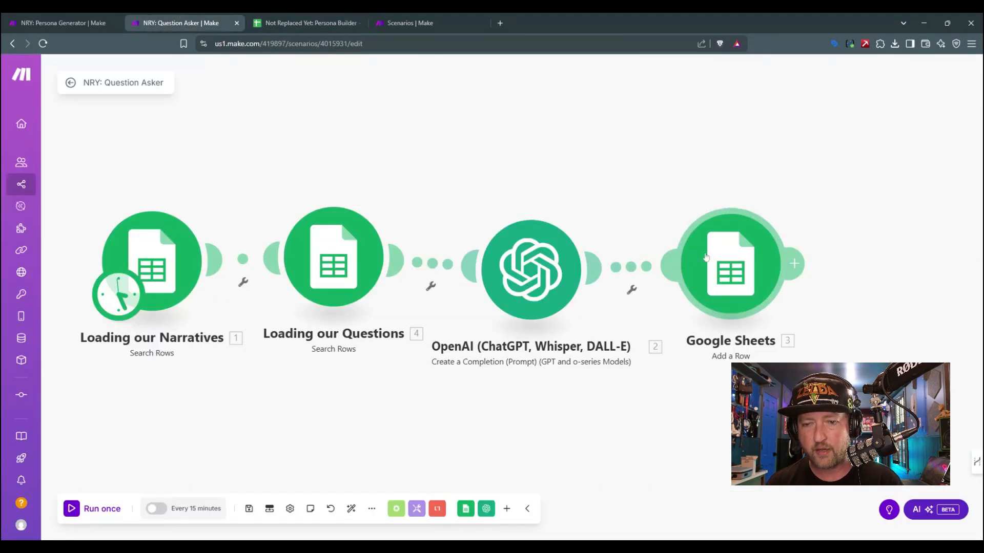
left_click(727, 247)
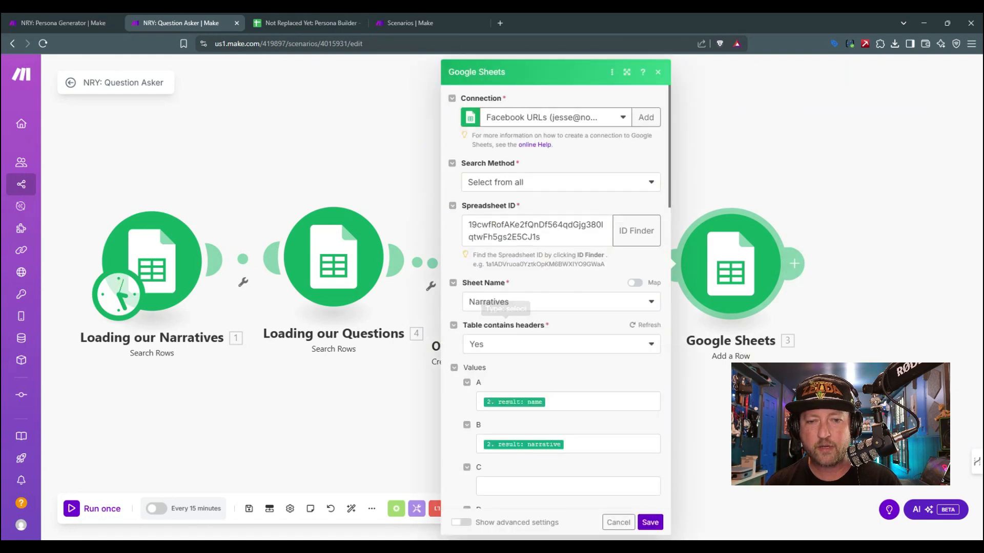
left_click(529, 299)
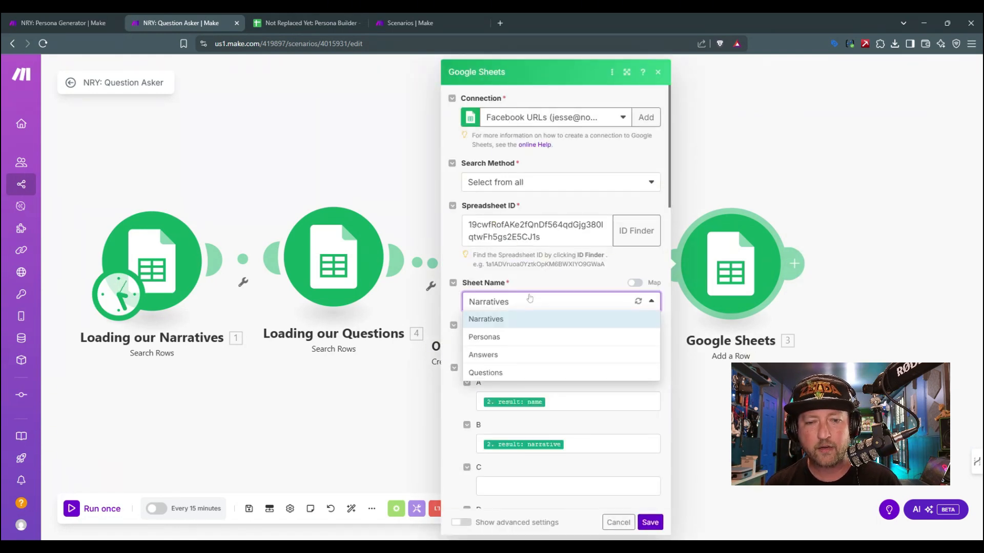
left_click(521, 354)
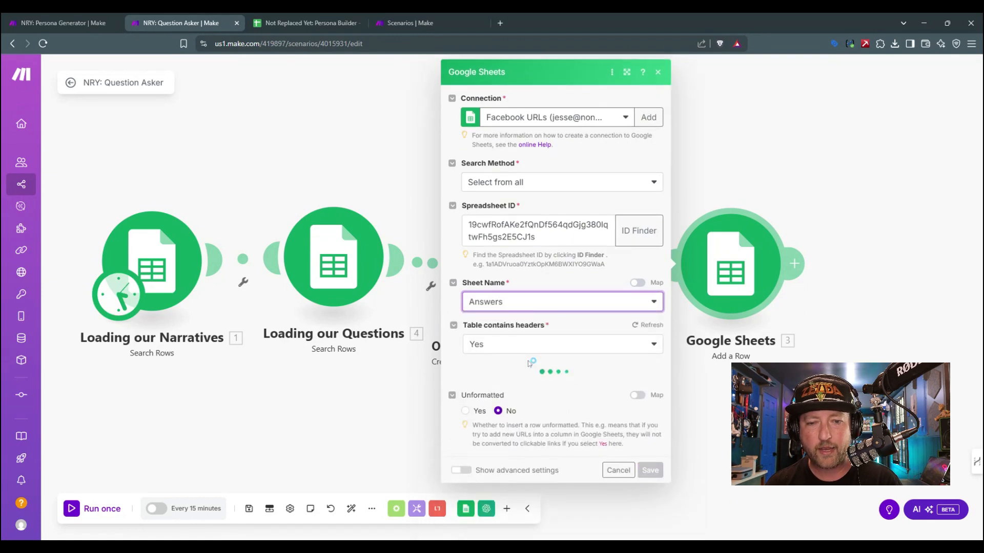
Step: Clear the old name and narrative mappings from the Date and Synthetic Persona Name values of the Add a Row module
scroll(548, 346, "down", 3)
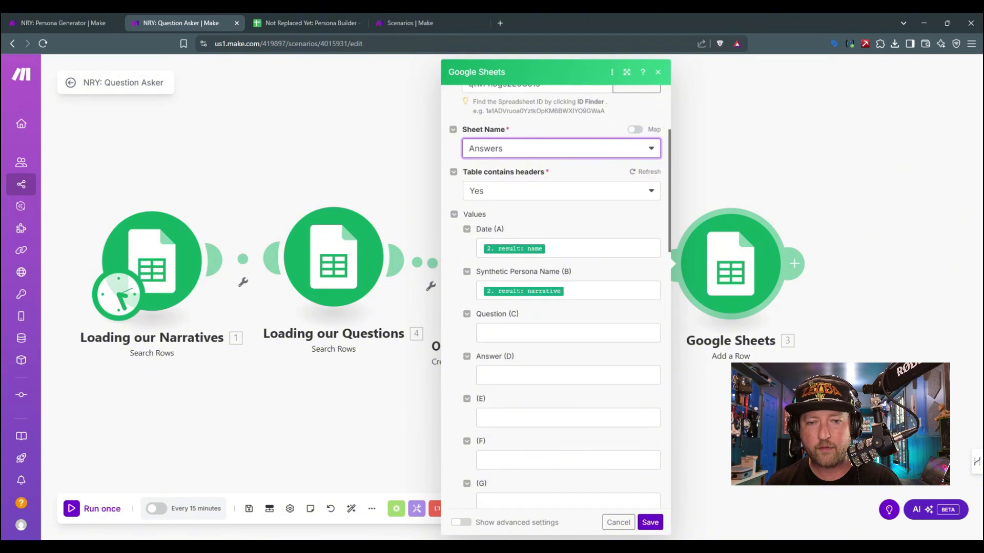
left_click(598, 249)
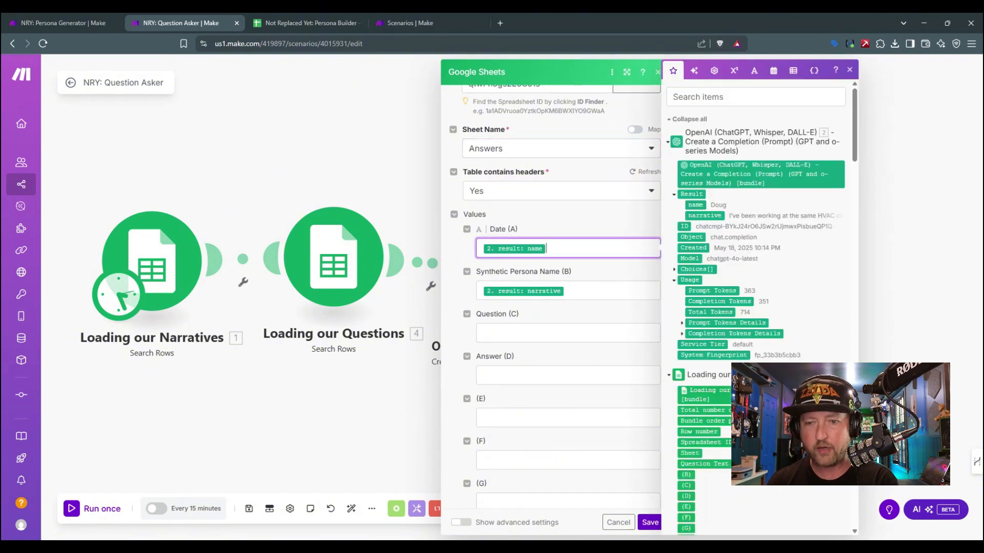
key("BackSpace")
left_click(587, 291)
key("BackSpace")
Step: Insert the formatDate function into the Date value of the Add a Row module
left_click(581, 249)
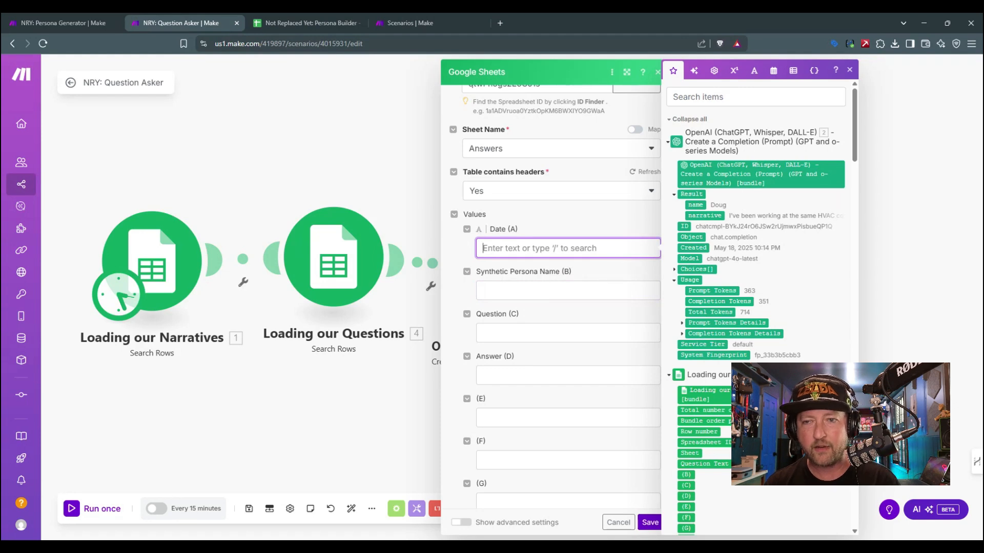
left_click(797, 77)
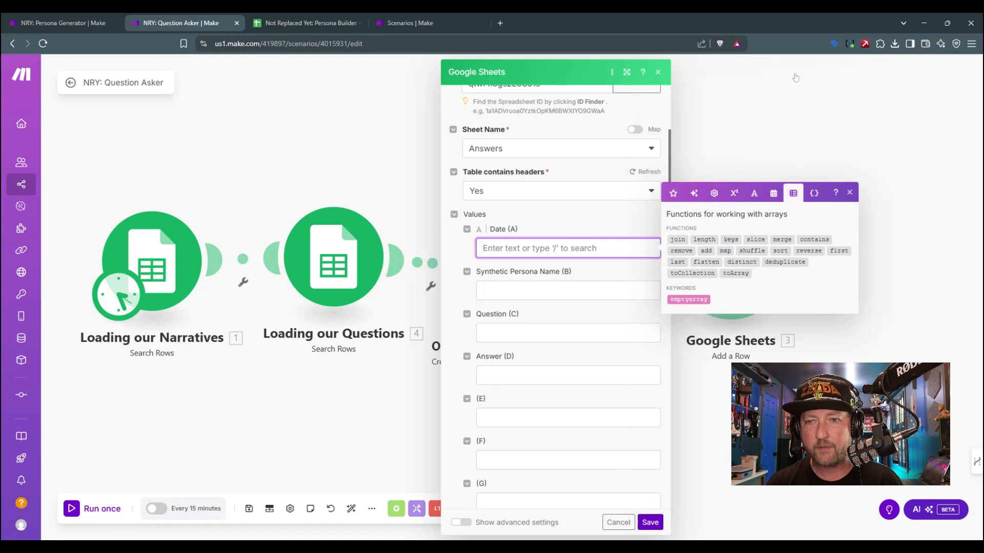
left_click(774, 193)
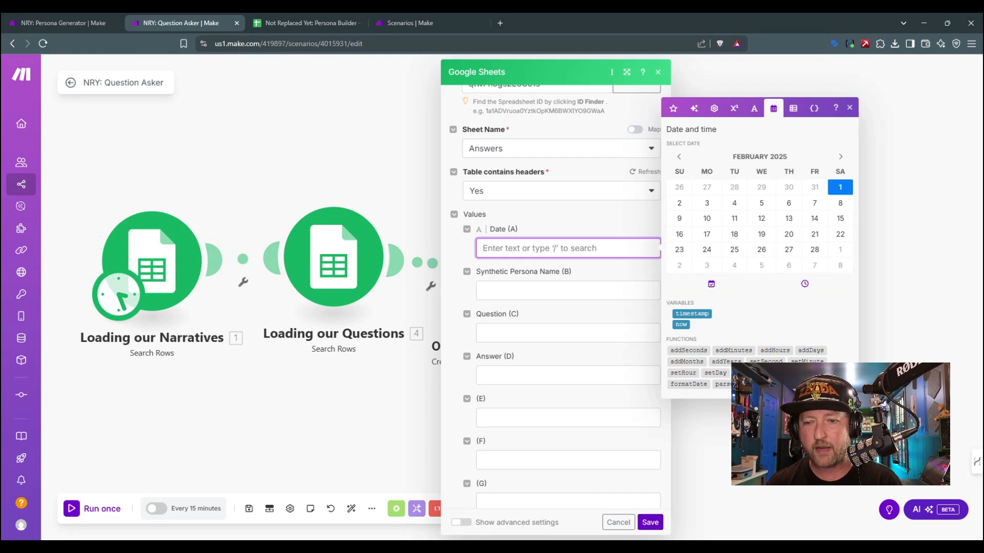
left_click(702, 384)
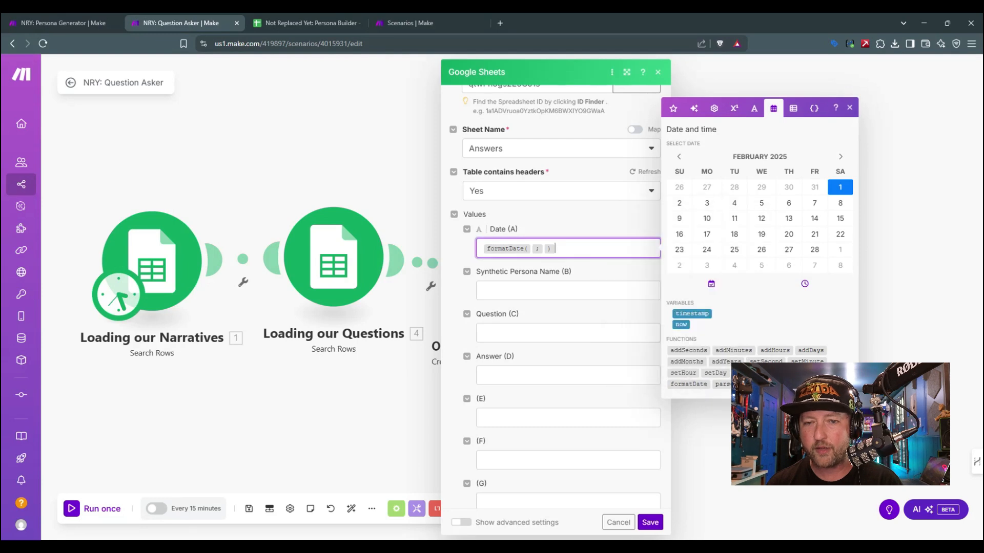
Step: Examine the formatDate usage examples to find a date and time format pattern
left_click(532, 248)
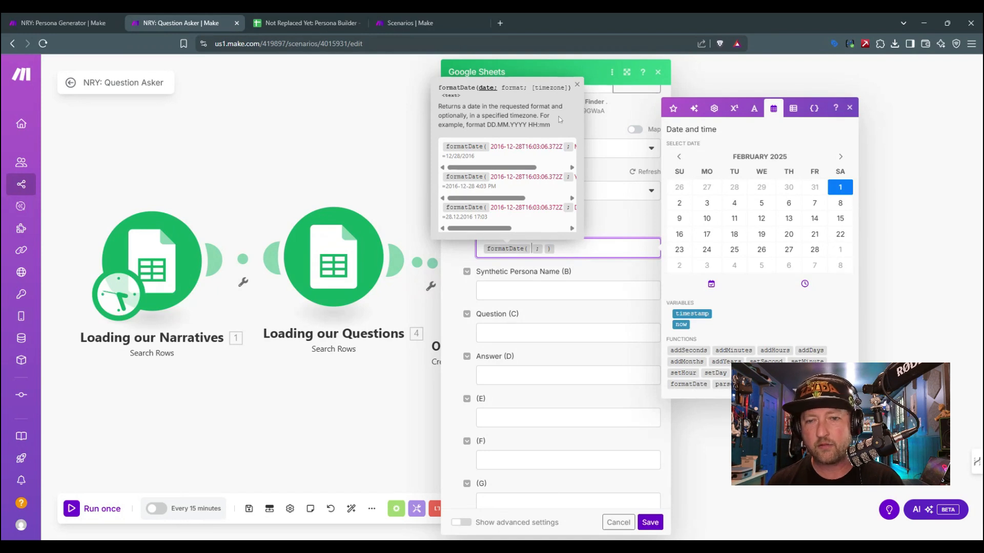
mouse_move(534, 167)
left_mouse_down()
mouse_move(564, 169)
mouse_move(534, 169)
left_mouse_up()
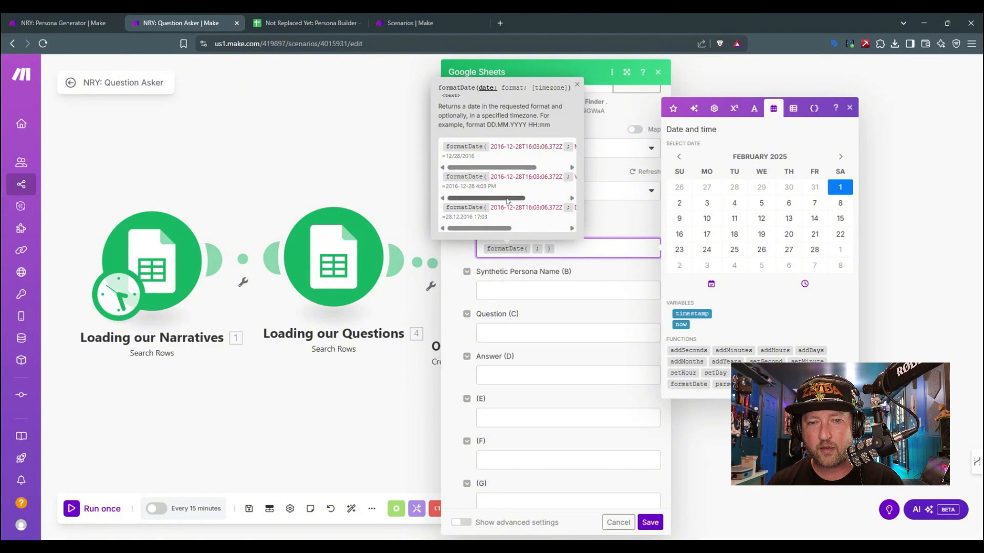
left_click_drag(507, 200, 556, 203)
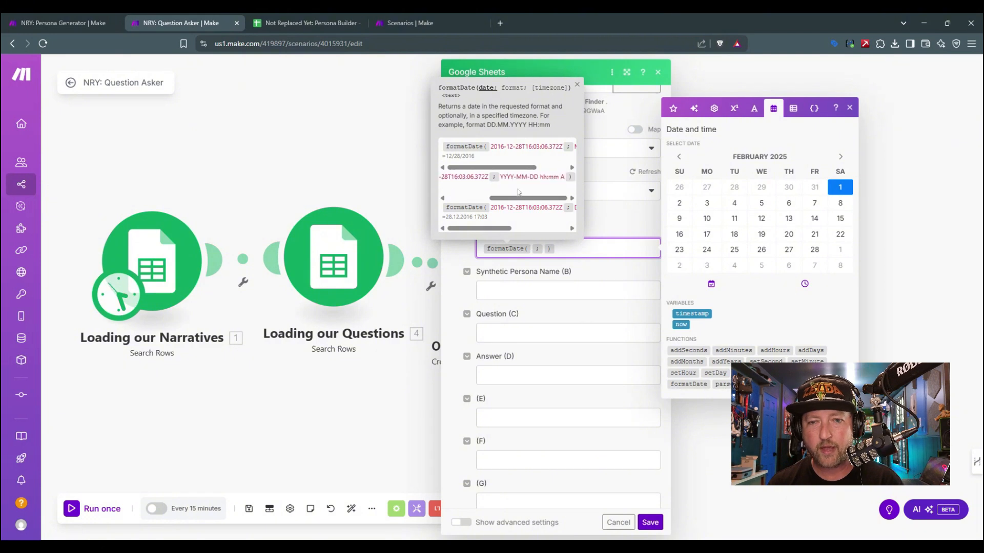
left_click(504, 177)
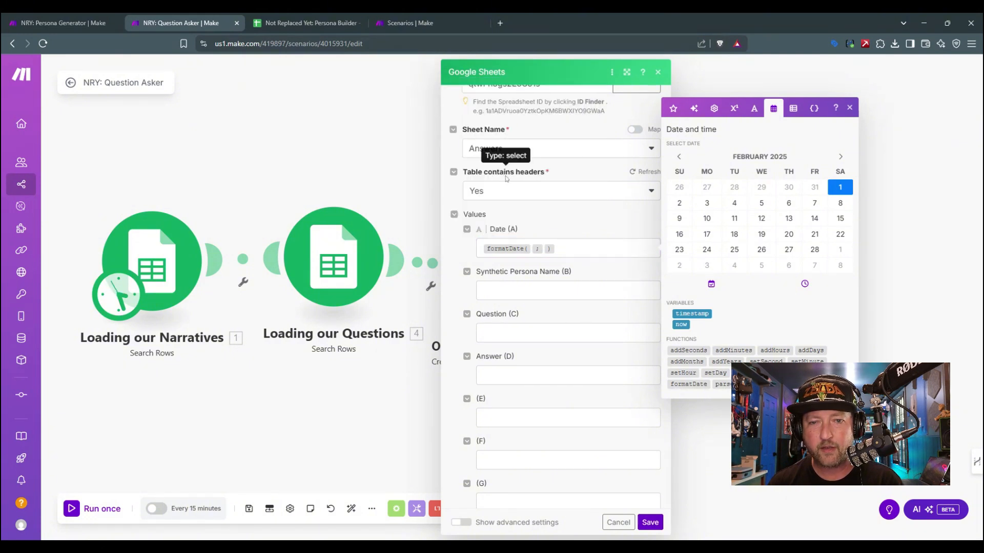
left_click(546, 250)
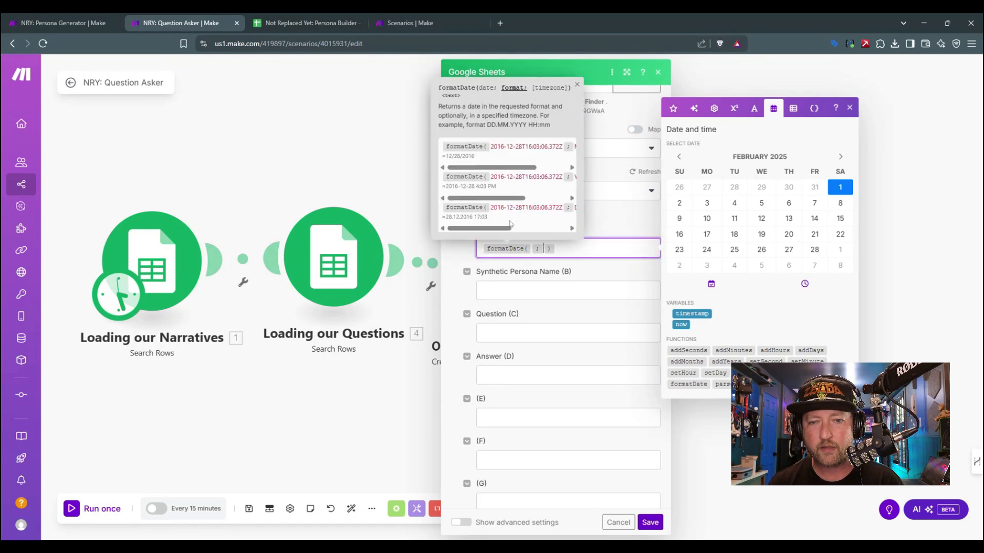
left_click_drag(514, 199, 560, 199)
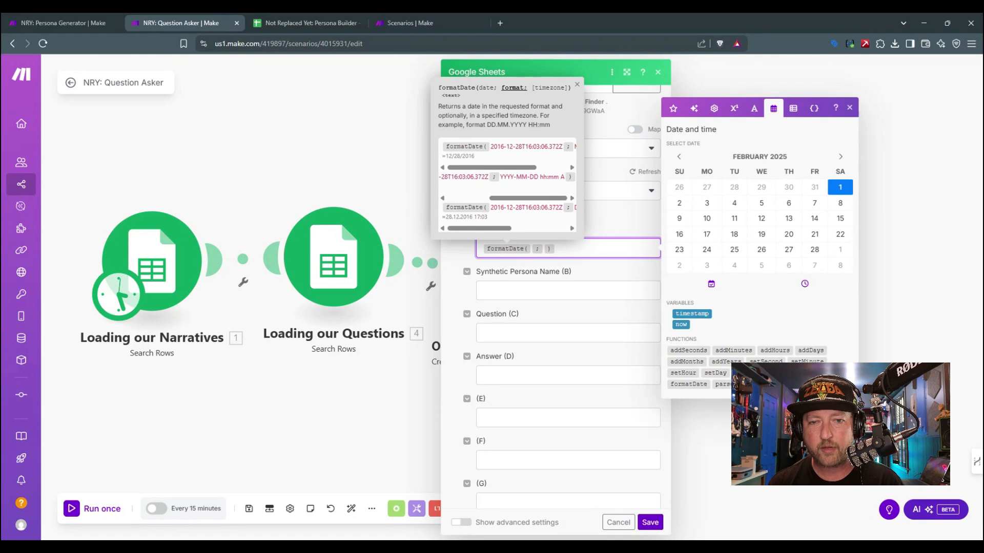
left_click(502, 177)
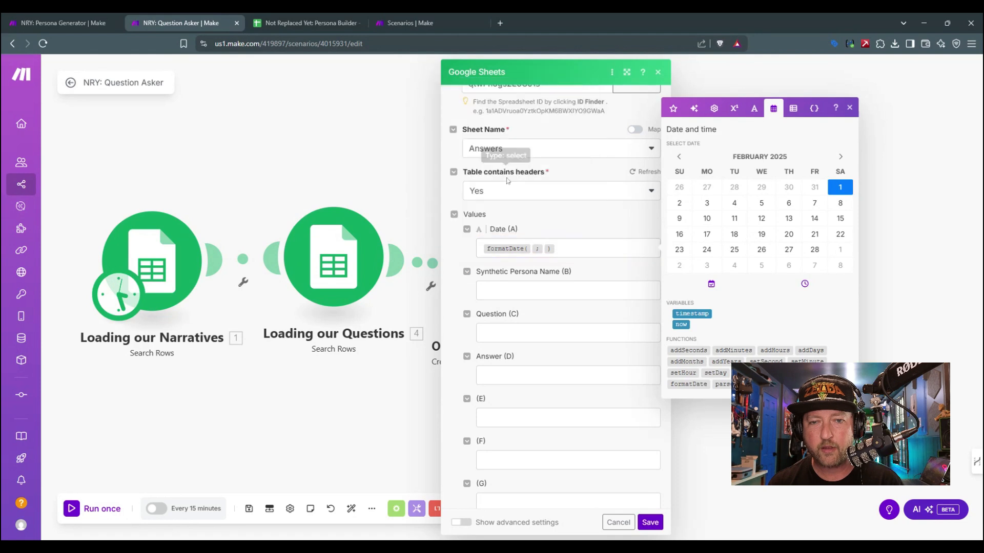
Step: Give the formatDate function in the Date value the now variable and the format YYYY-MM-DD hh:mm A
left_click(533, 250)
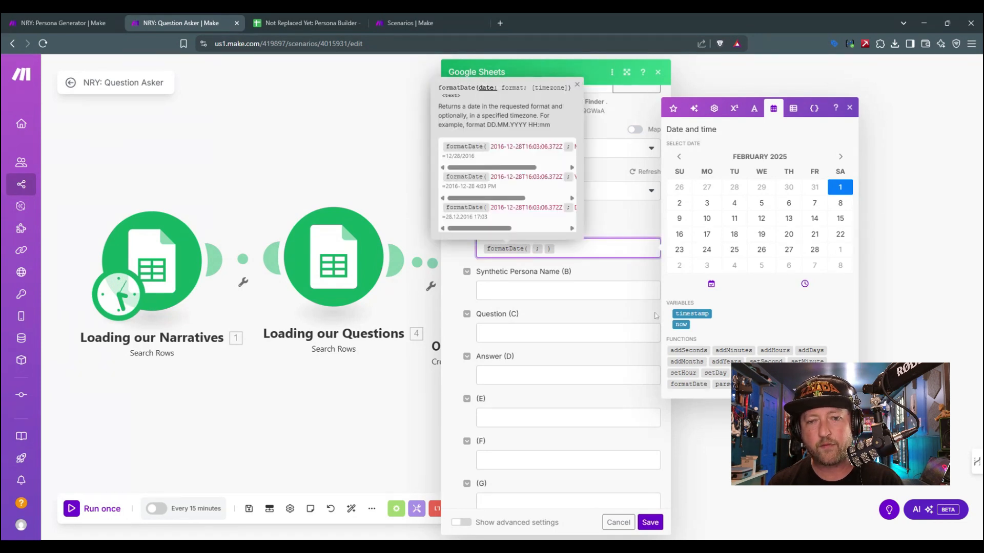
left_click(681, 324)
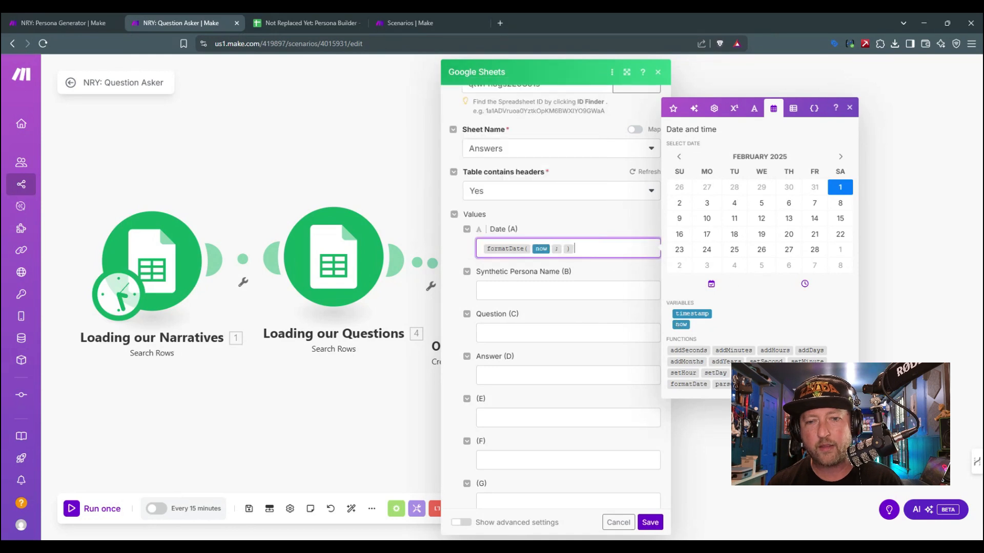
left_click(562, 249)
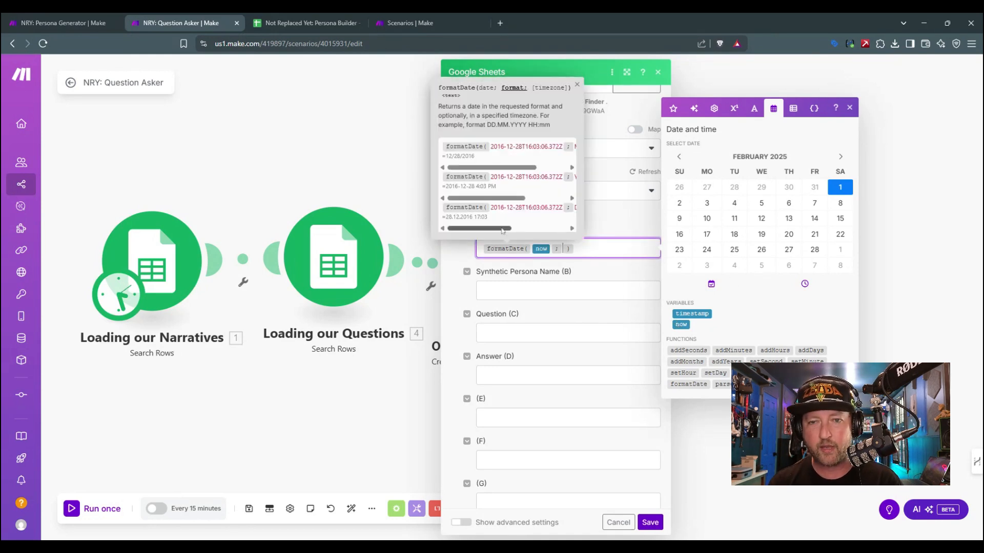
left_click_drag(506, 229, 553, 230)
left_click_drag(515, 197, 569, 201)
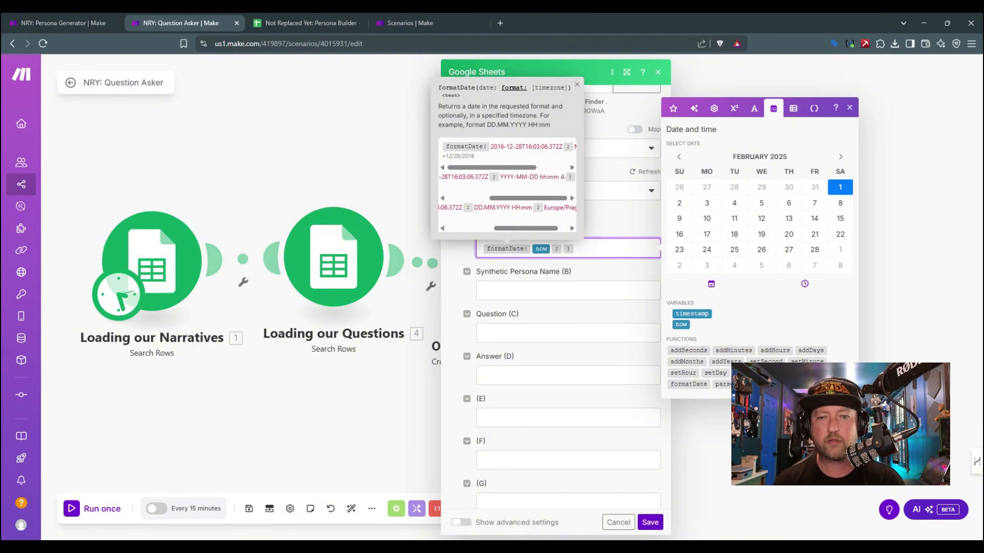
type("YYYY- ")
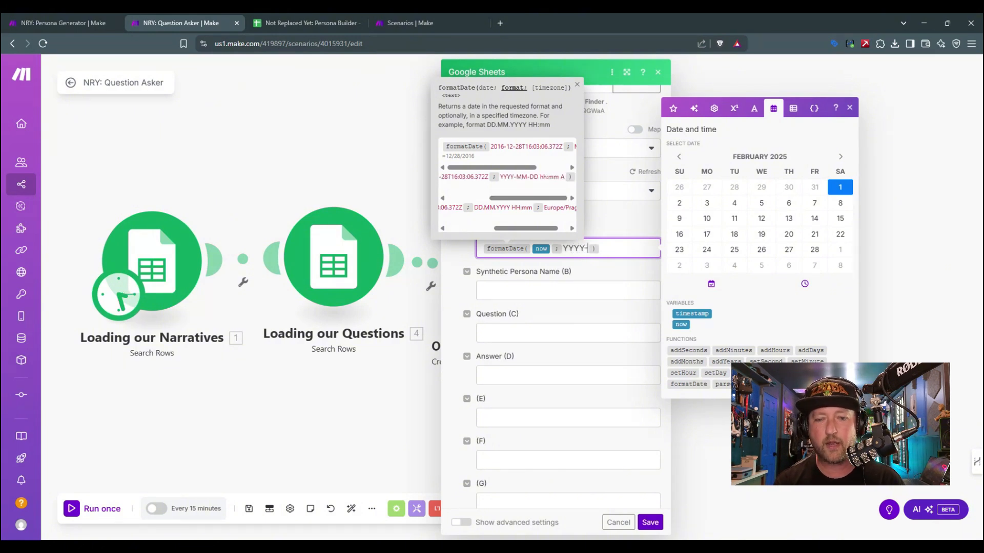
type("MM-DD hh")
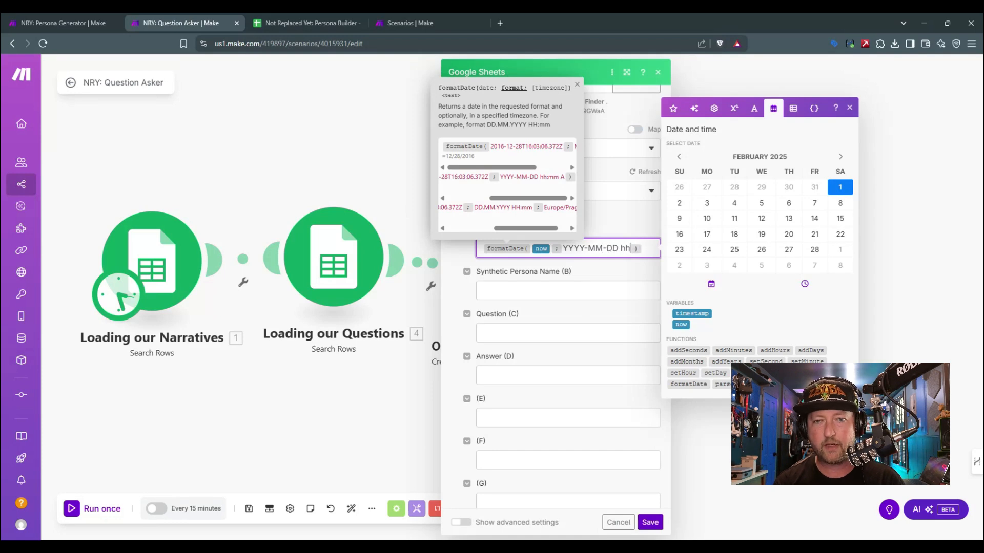
type(":mm A")
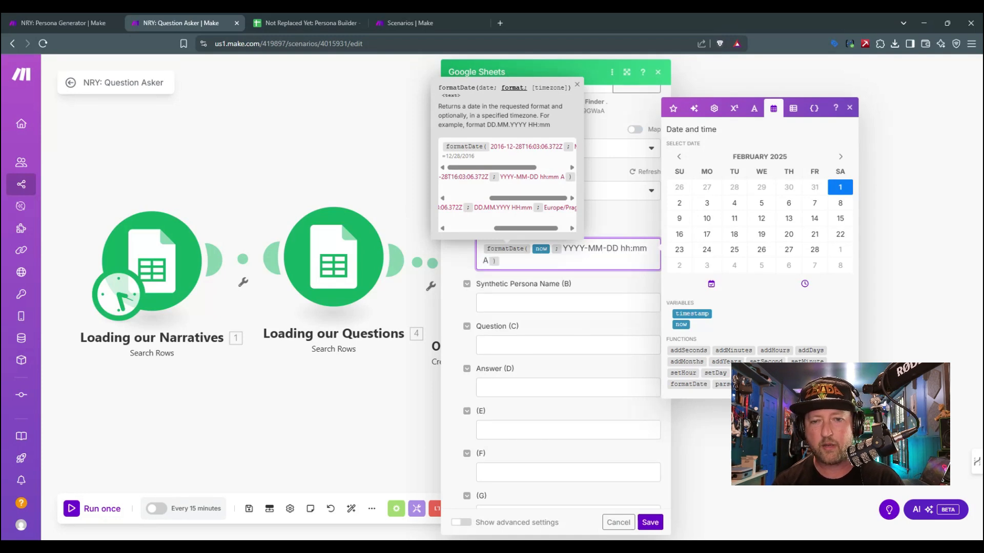
left_click(555, 259)
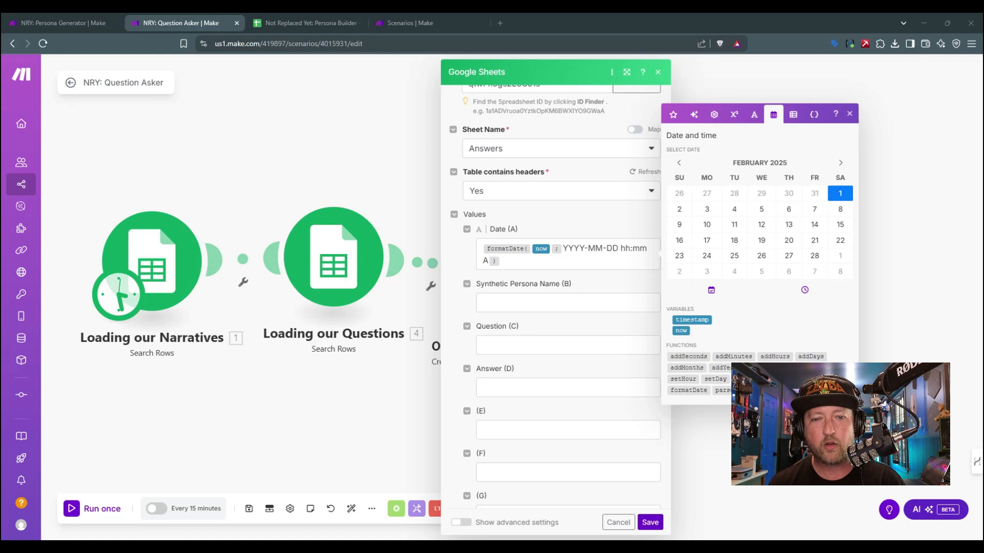
Step: Look through the mappable items for the Synthetic Persona Name value and save the Add a Row module
left_click(515, 297)
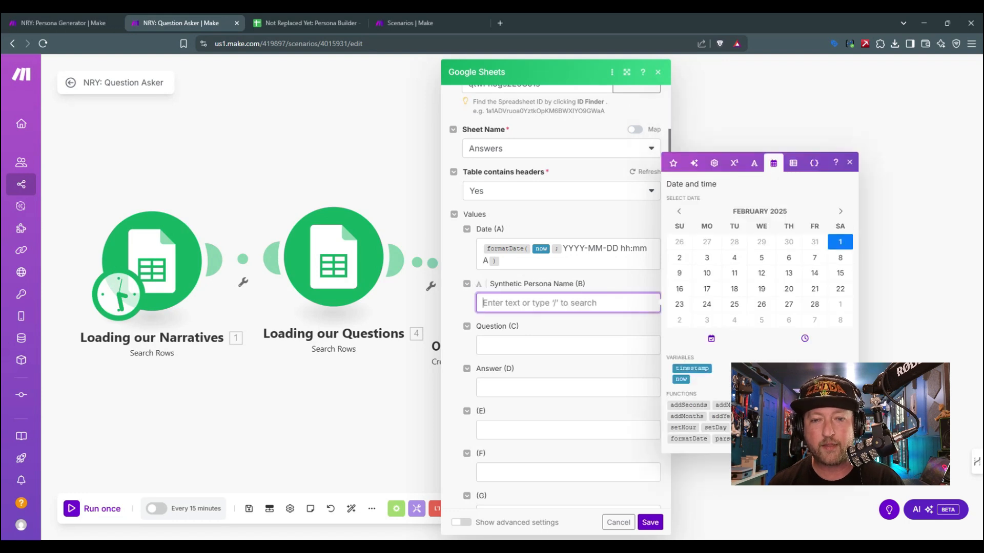
left_click(672, 164)
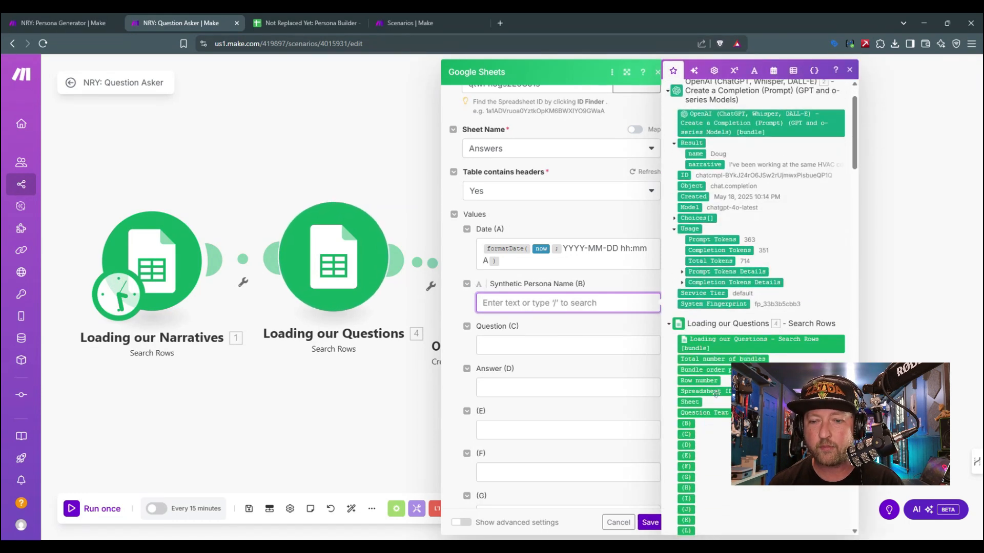
scroll(714, 397, "down", 3)
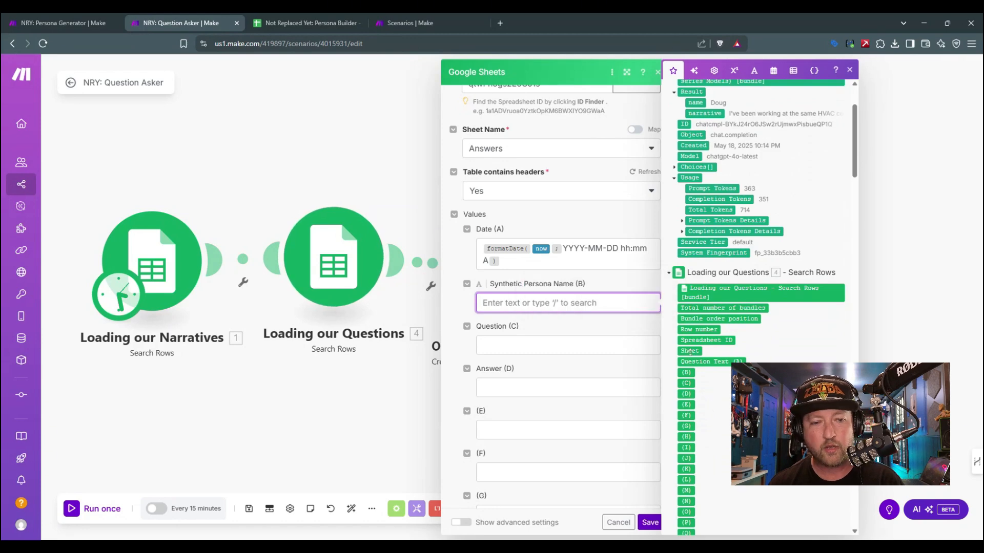
scroll(733, 298, "down", 15)
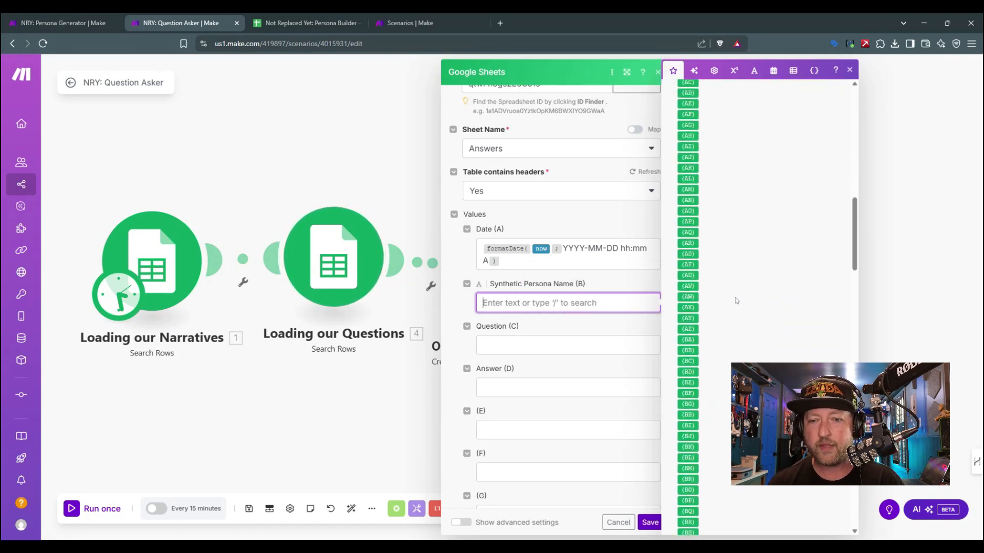
scroll(736, 301, "down", 10)
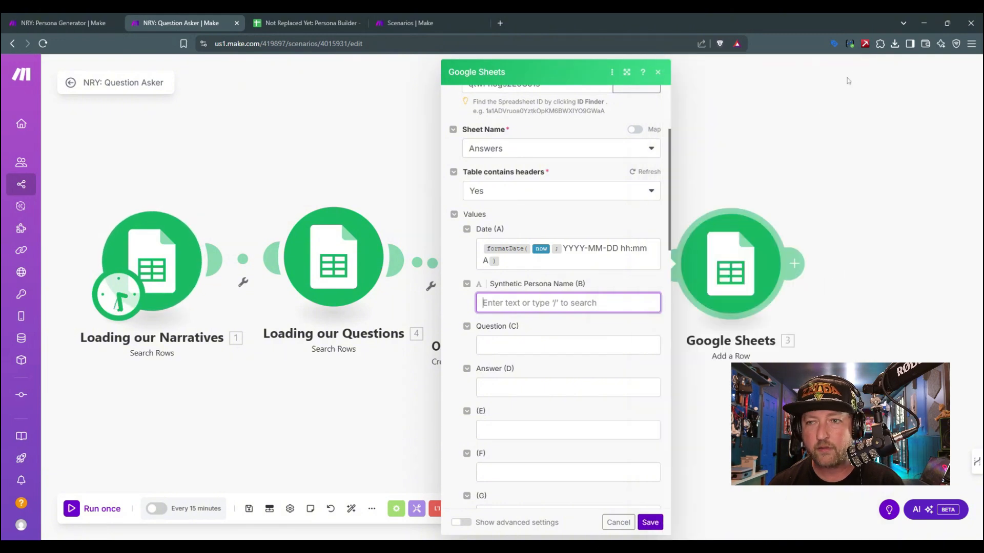
left_click(851, 72)
left_click(650, 522)
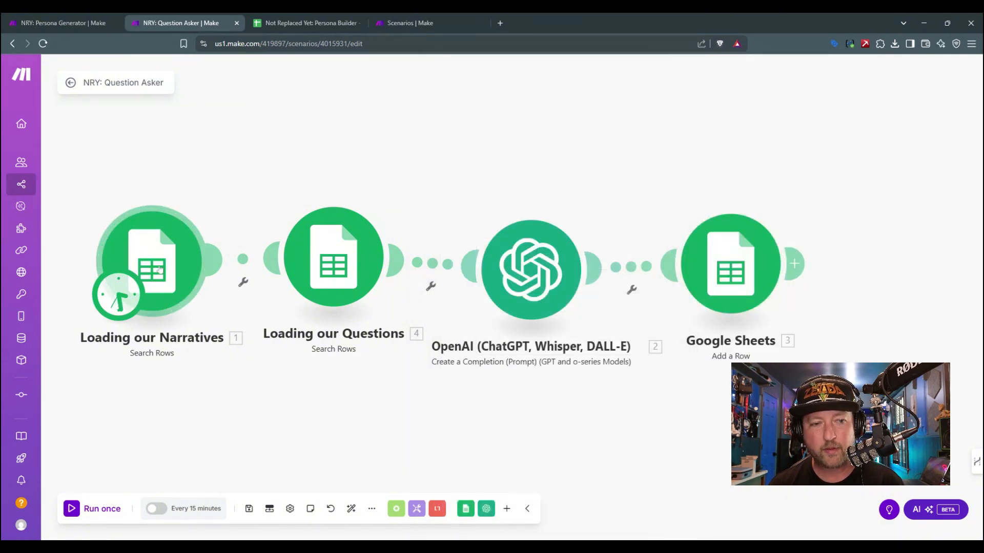
Step: Check the settings of the Loading our Narratives module and the Name and Narrative columns of the Narratives sheet
left_click(158, 267)
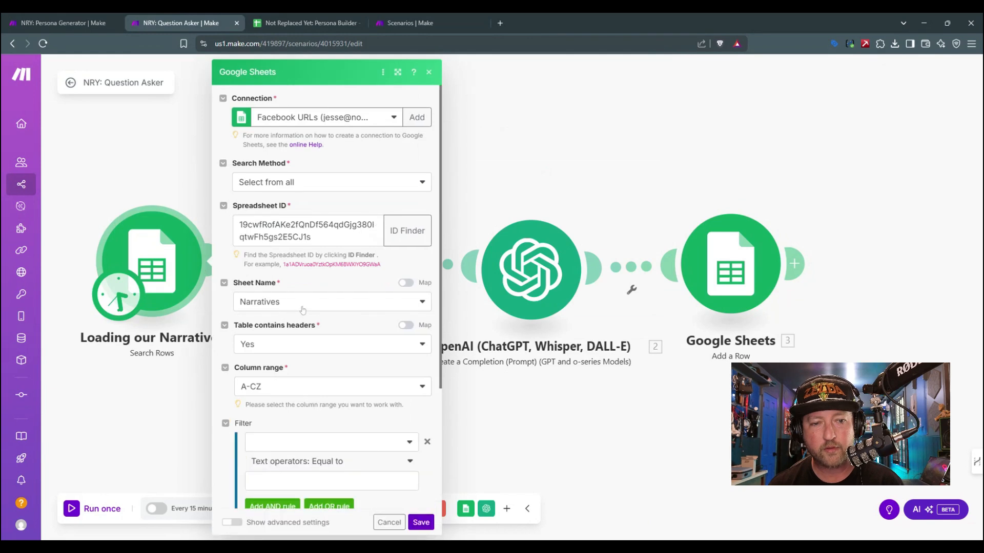
left_click(419, 521)
left_click(61, 23)
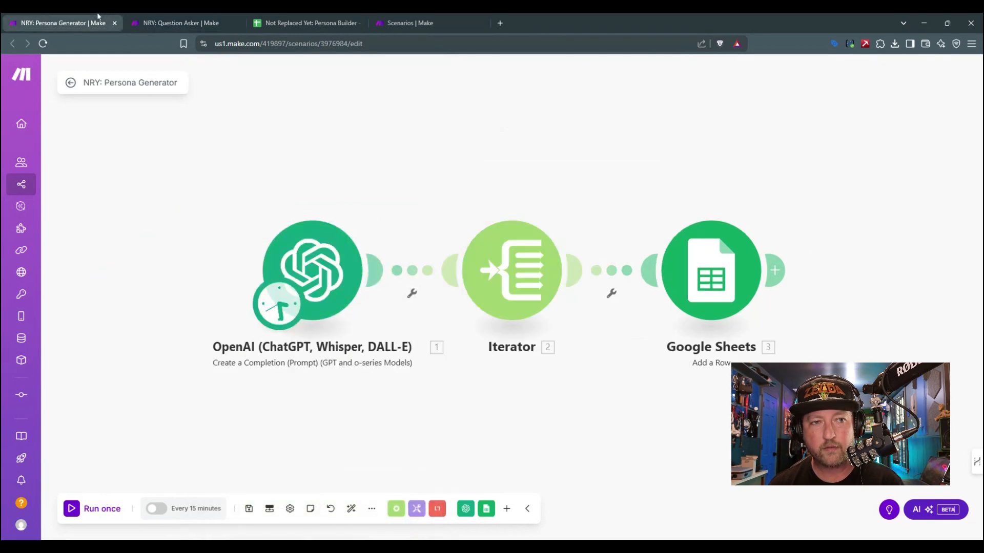
left_click(178, 17)
left_click(318, 20)
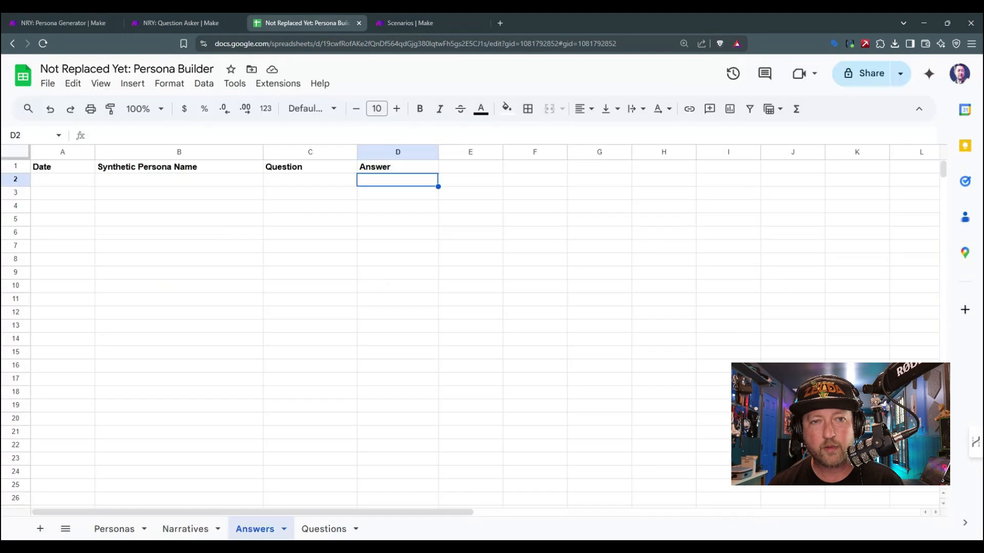
left_click(171, 531)
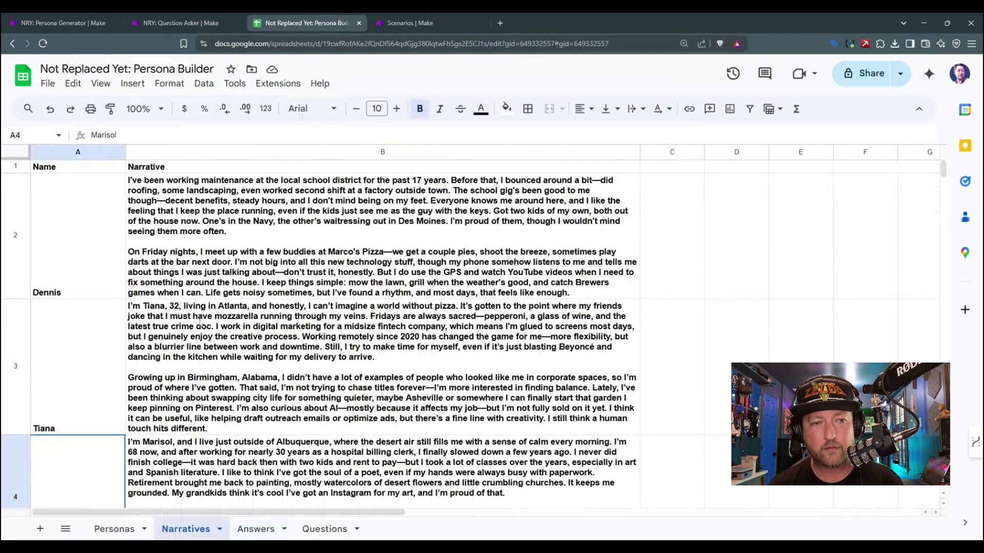
left_click(95, 244)
left_click(223, 237)
left_click(405, 22)
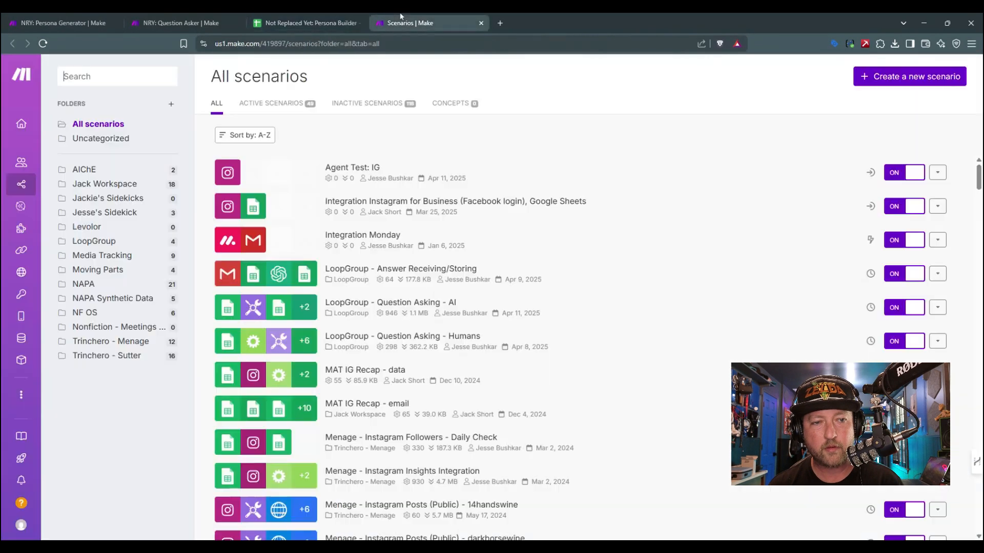
left_click(308, 23)
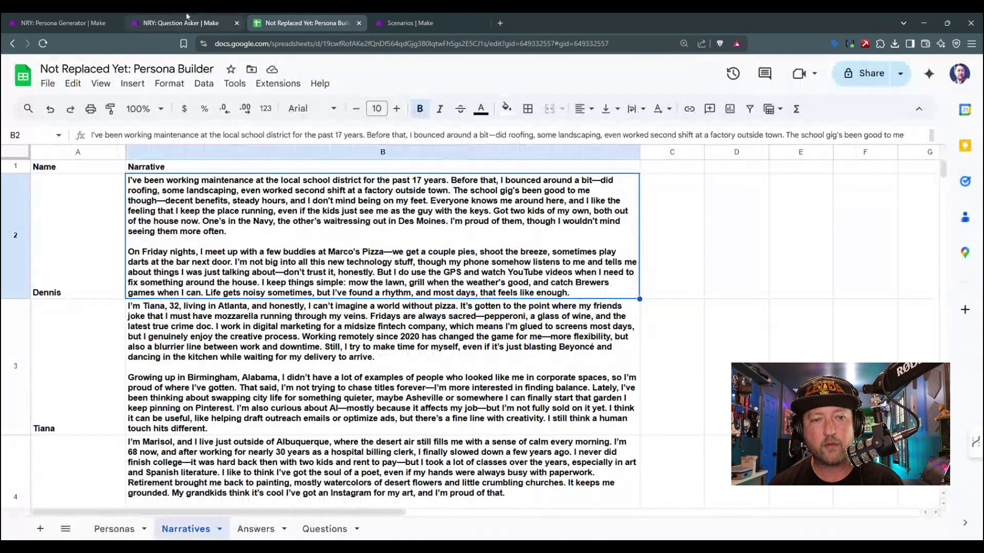
Step: Review the values of the Add a Row module in the NRY: Question Asker scenario without changing them
left_click(187, 18)
left_click(731, 279)
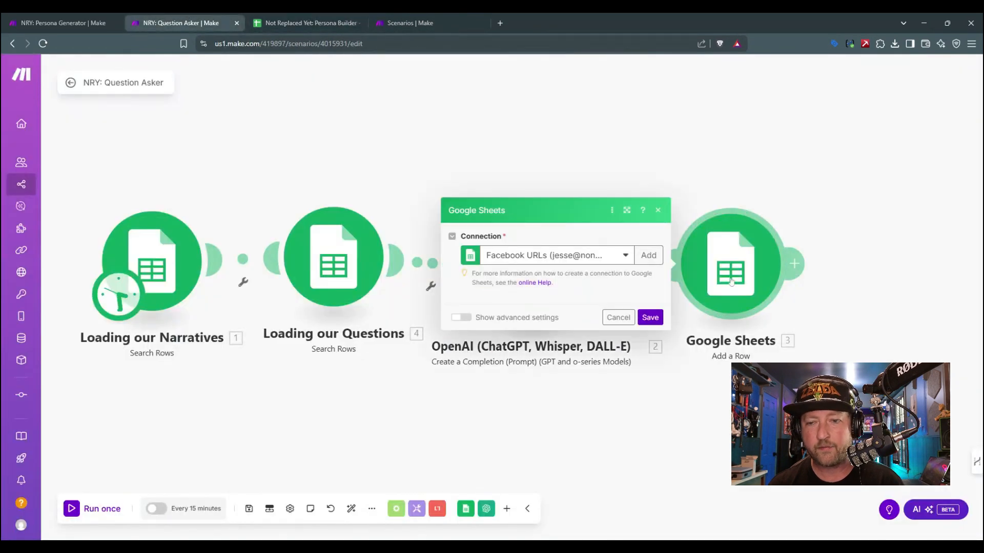
scroll(533, 442, "down", 3)
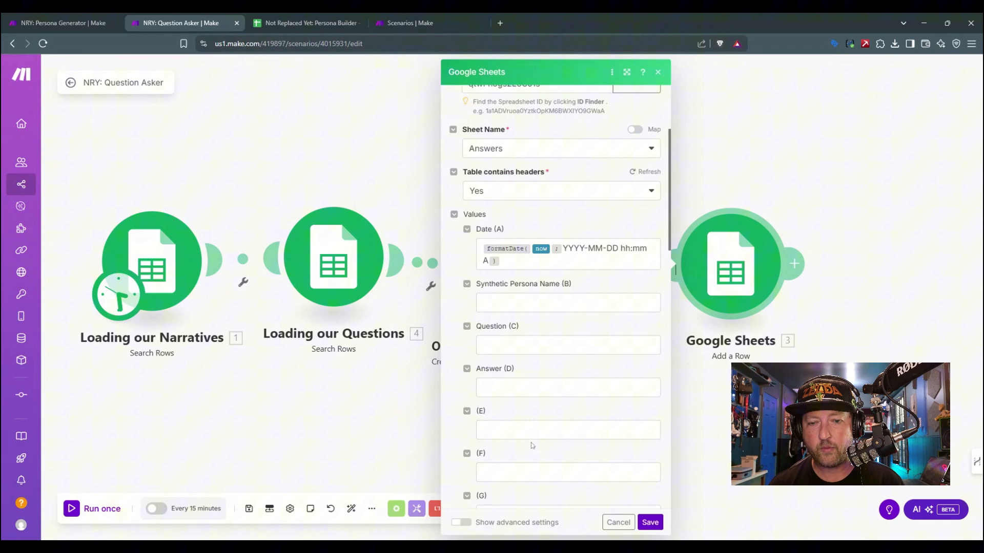
left_click(627, 523)
Step: Unlink the OpenAI module from the Loading our Questions module
left_click(446, 263)
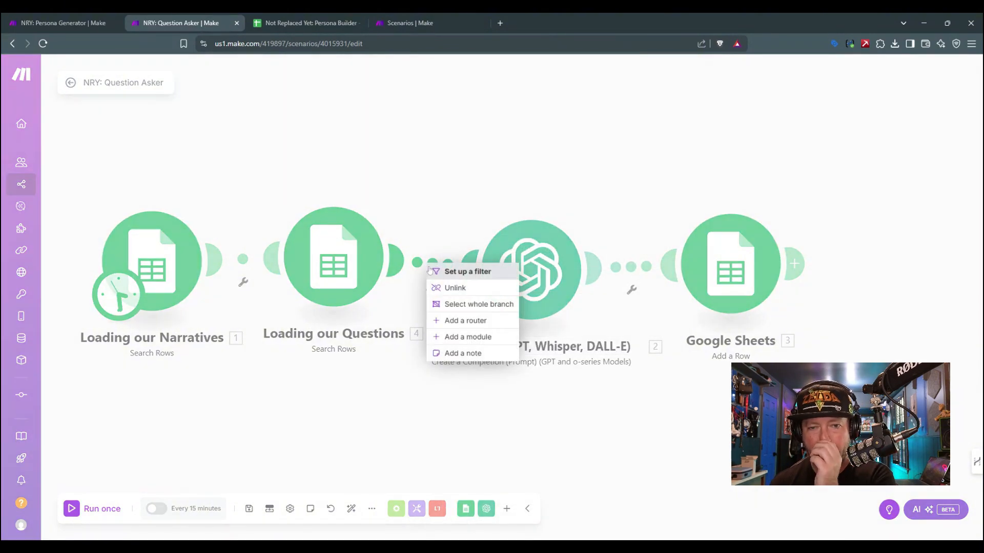
left_click(458, 290)
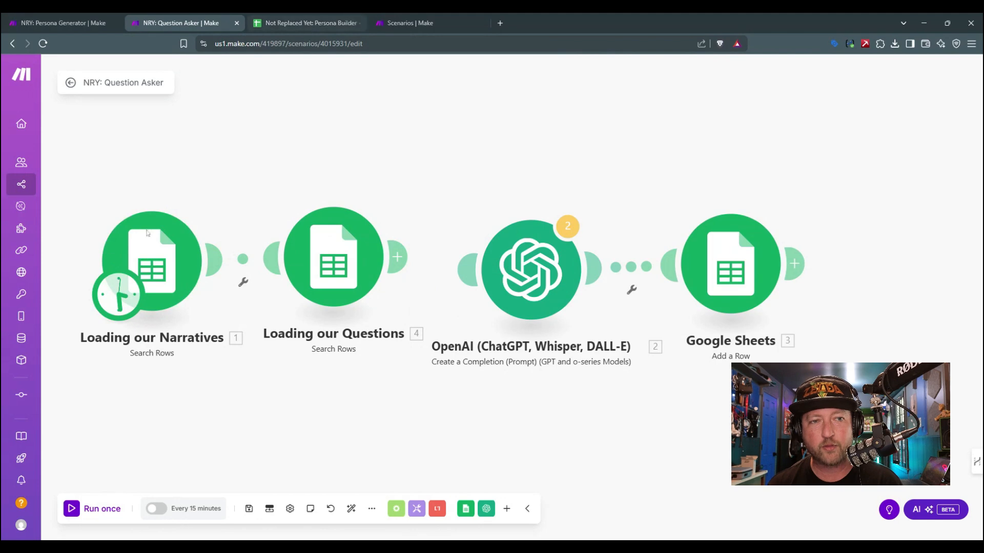
Step: Examine the Sex, Age Range, Ethnicity, Education Level and Pizza Engagement columns of the Personas sheet
left_click(302, 23)
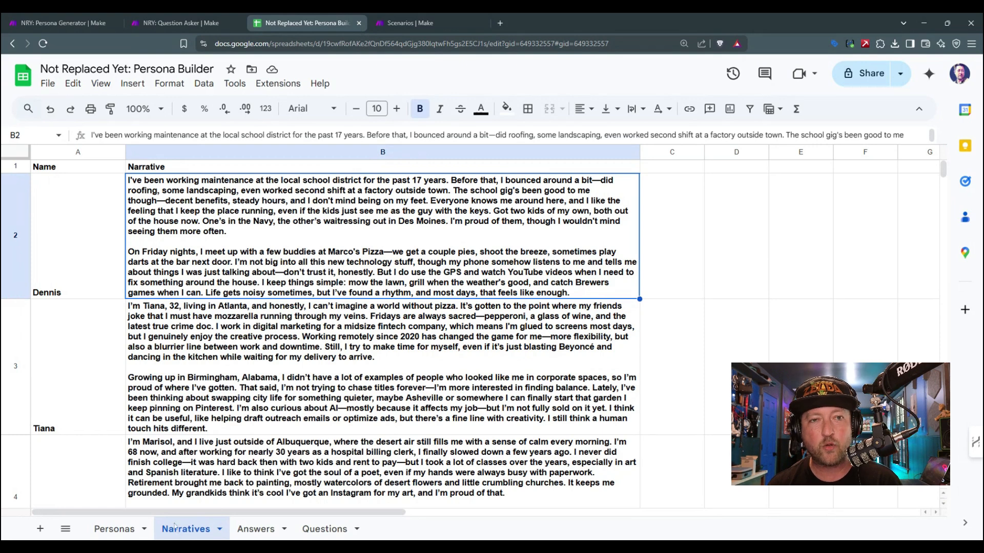
left_click(113, 530)
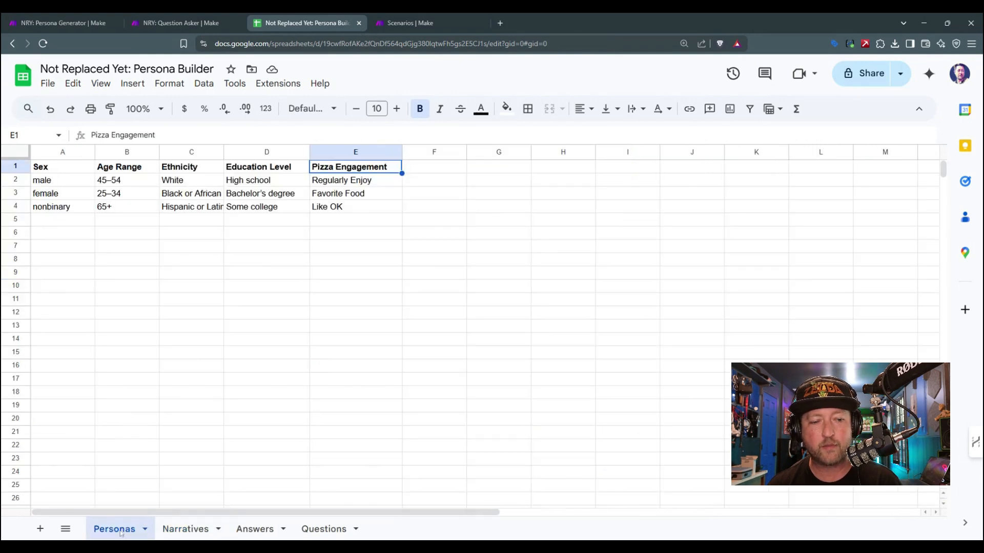
left_click(55, 172)
left_click(107, 172)
left_click(169, 172)
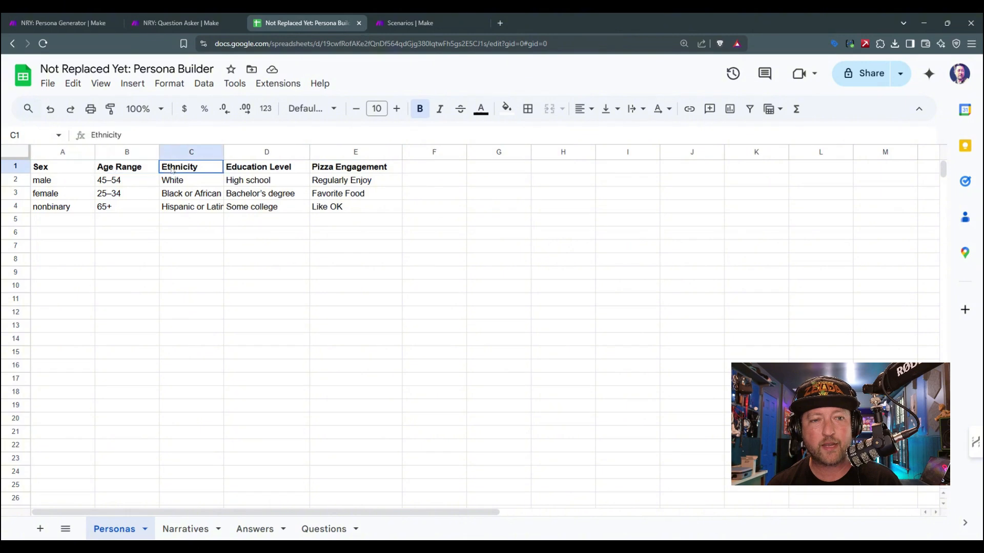
left_click(234, 170)
left_click(310, 172)
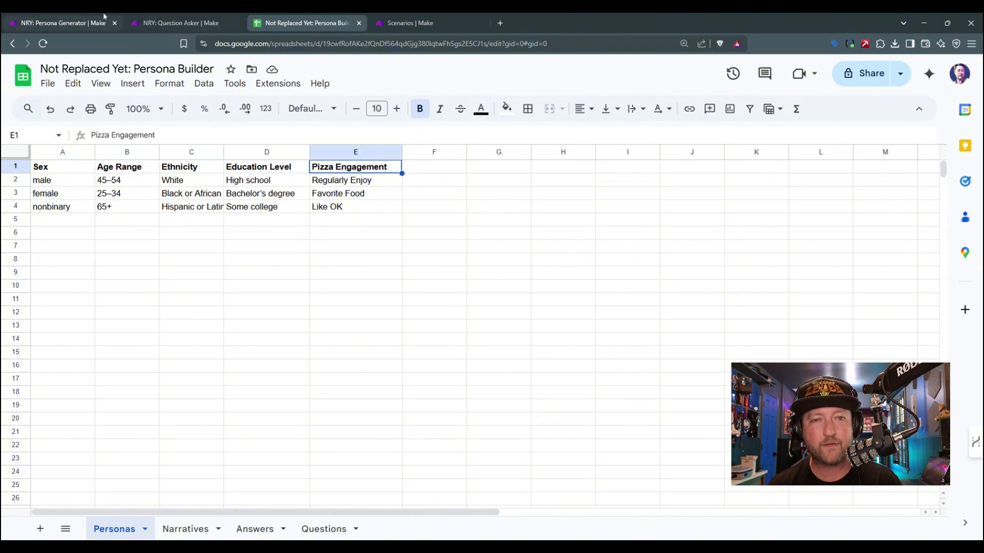
Step: Compare the Name and Narrative columns of the Narratives sheet with the settings of the Loading our Narratives module
left_click(175, 16)
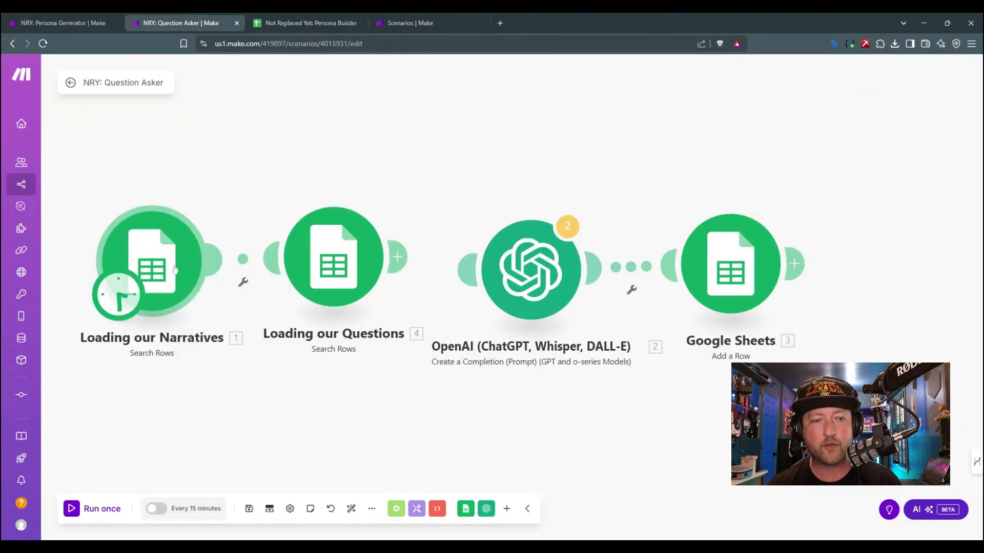
left_click(307, 23)
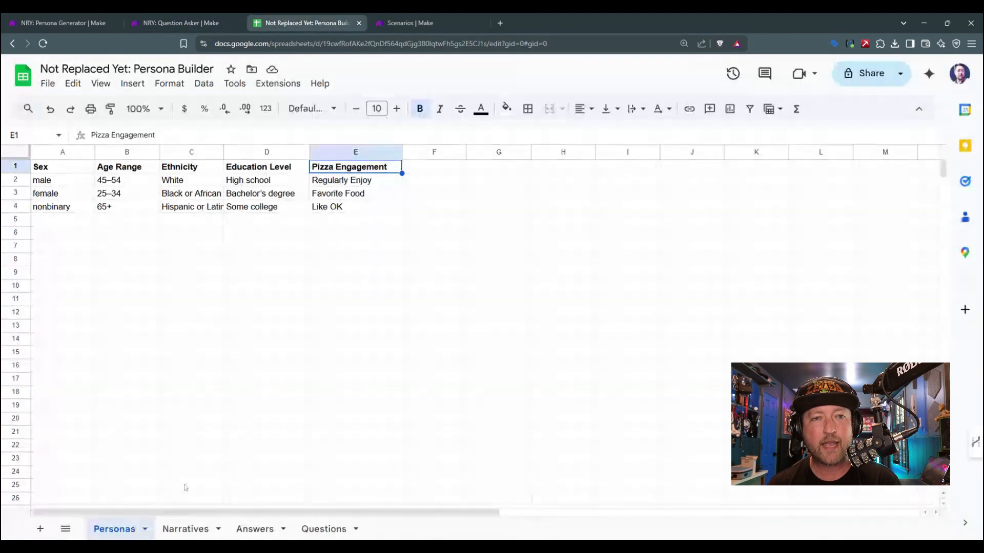
left_click(180, 528)
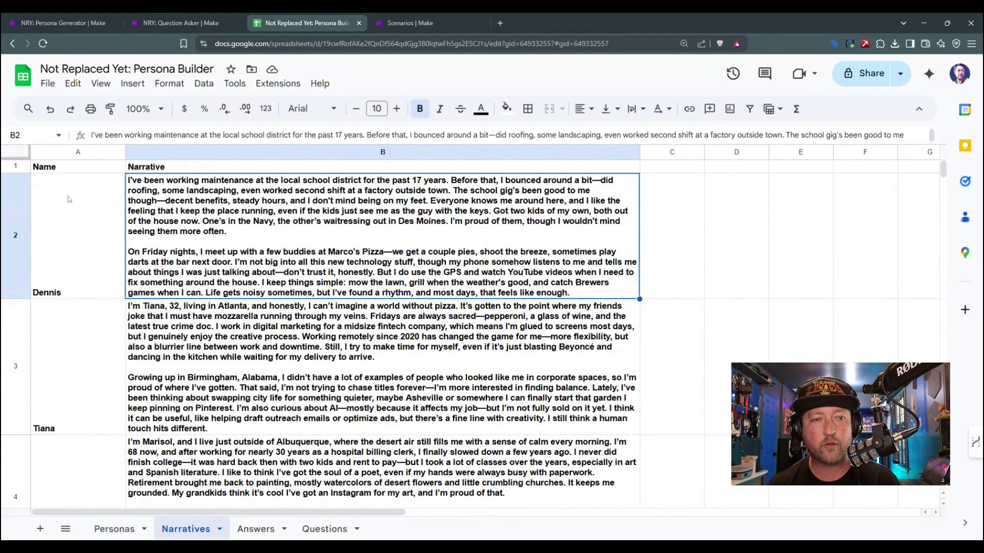
left_click(70, 168)
left_click(160, 169)
left_click(184, 22)
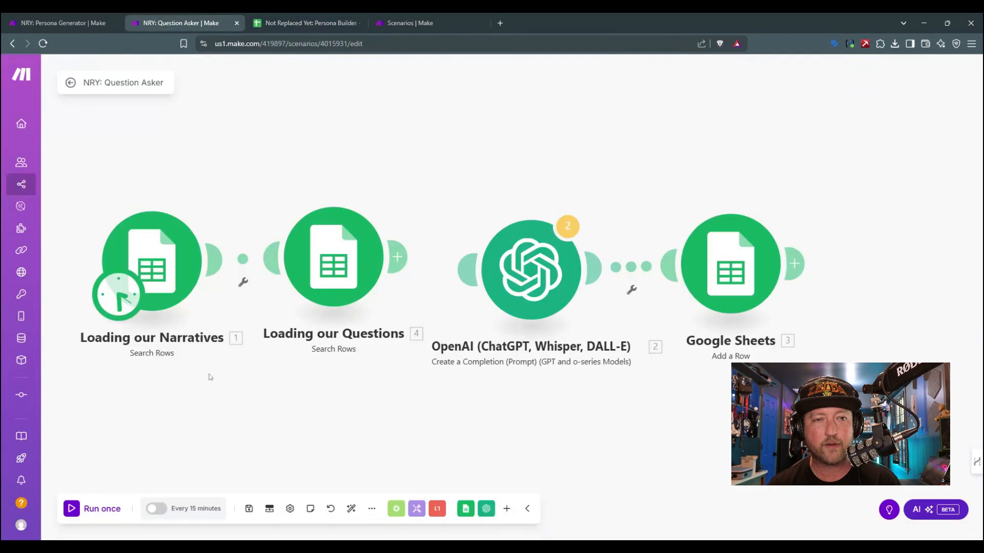
left_click(189, 284)
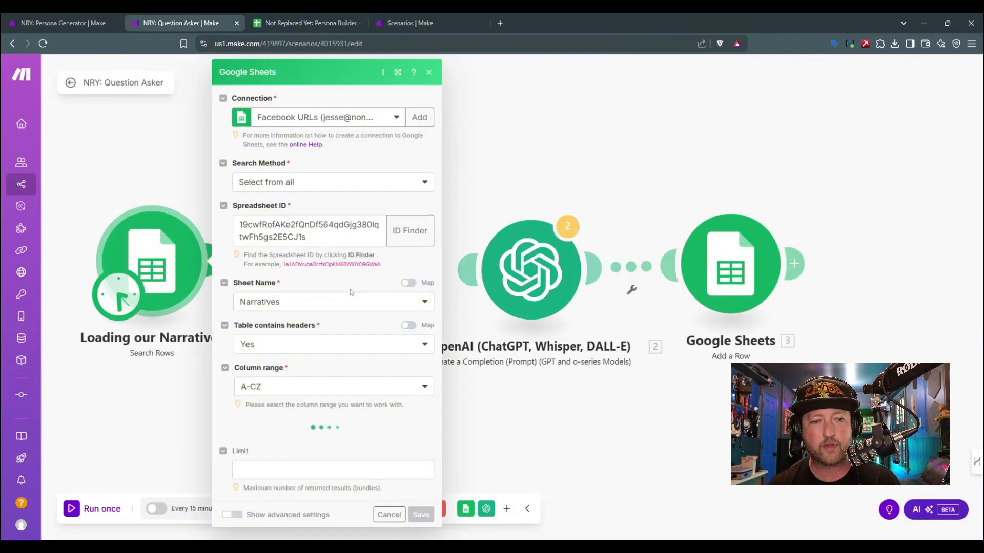
left_click(522, 434)
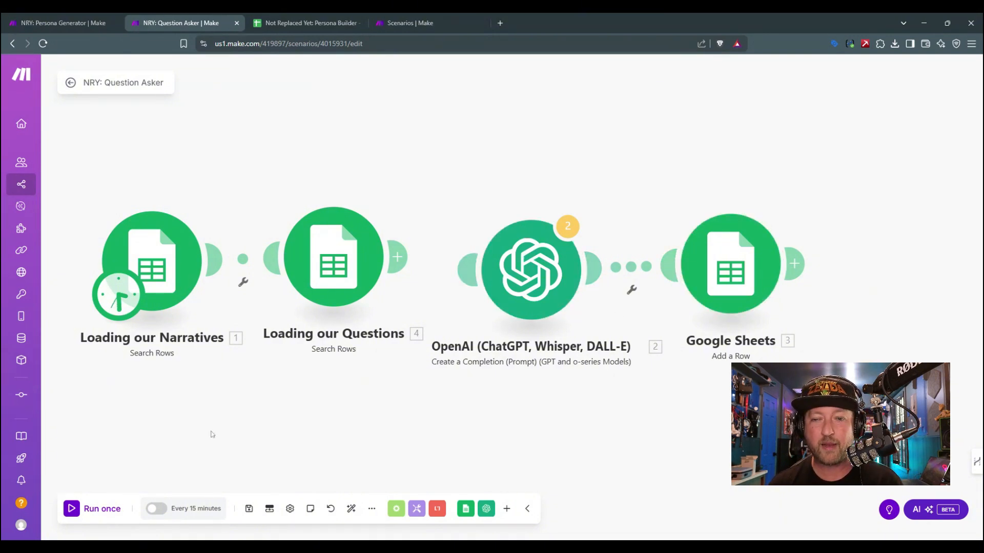
Step: Run only the narrative and question searches once, and relink the OpenAI module to Loading our Questions
left_click(80, 512)
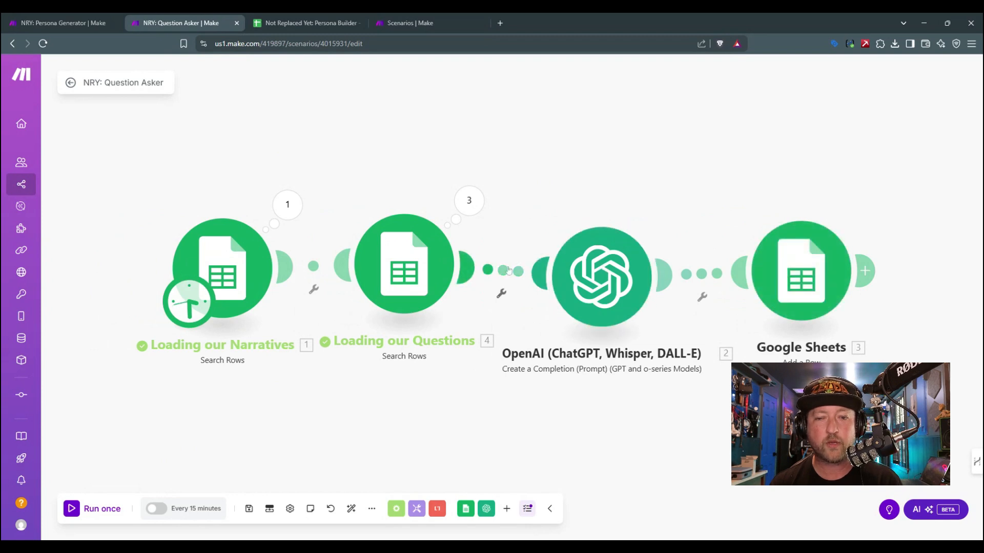
left_click(607, 269)
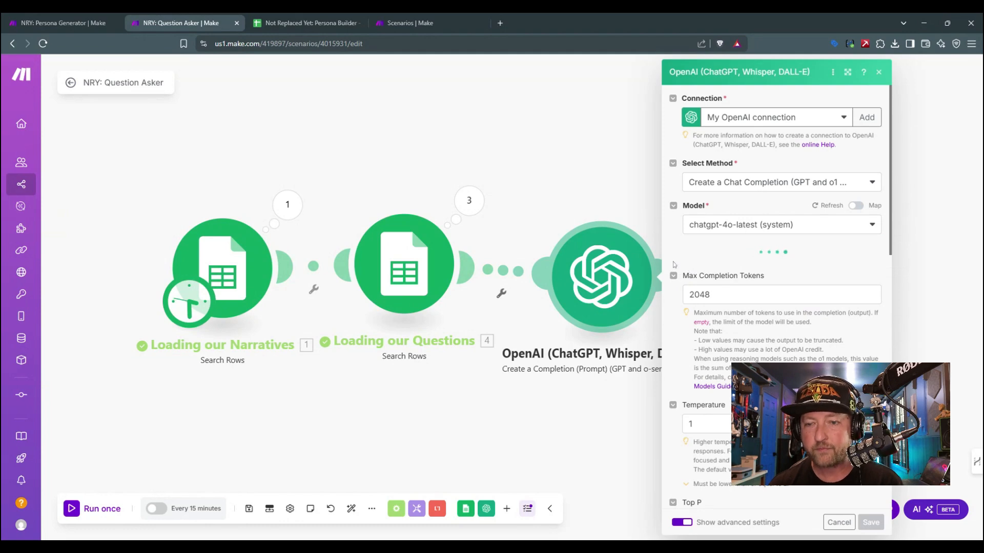
left_click(878, 72)
Step: Map Name (A) from Loading our Narratives to the Synthetic Persona Name value of the Add a Row module
left_click(782, 275)
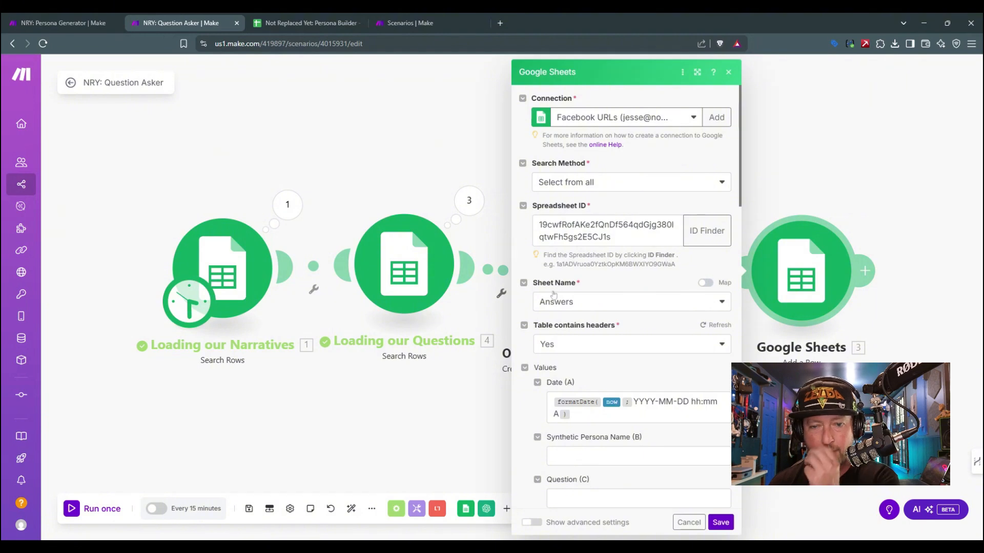
scroll(534, 304, "down", 3)
left_click(615, 303)
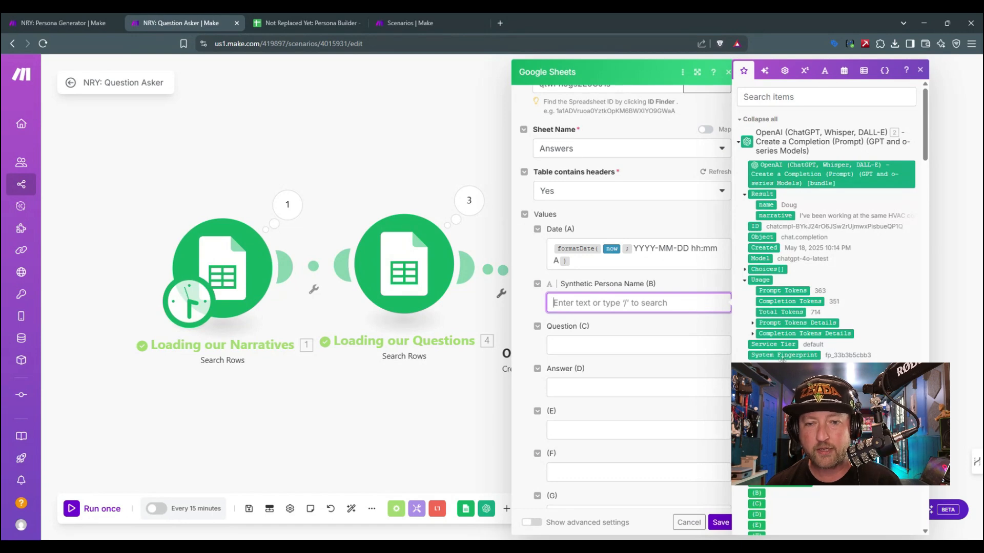
scroll(783, 359, "down", 15)
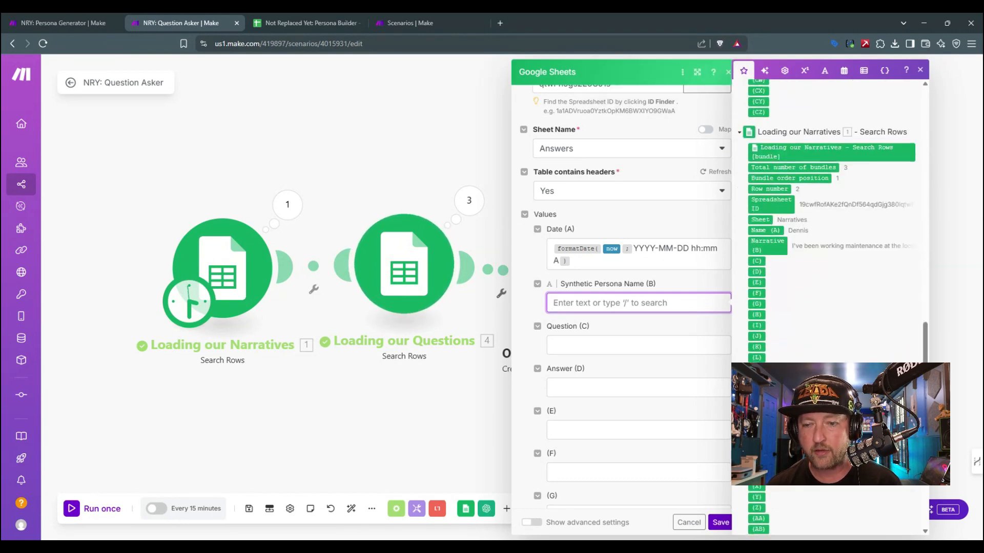
scroll(785, 336, "up", 1)
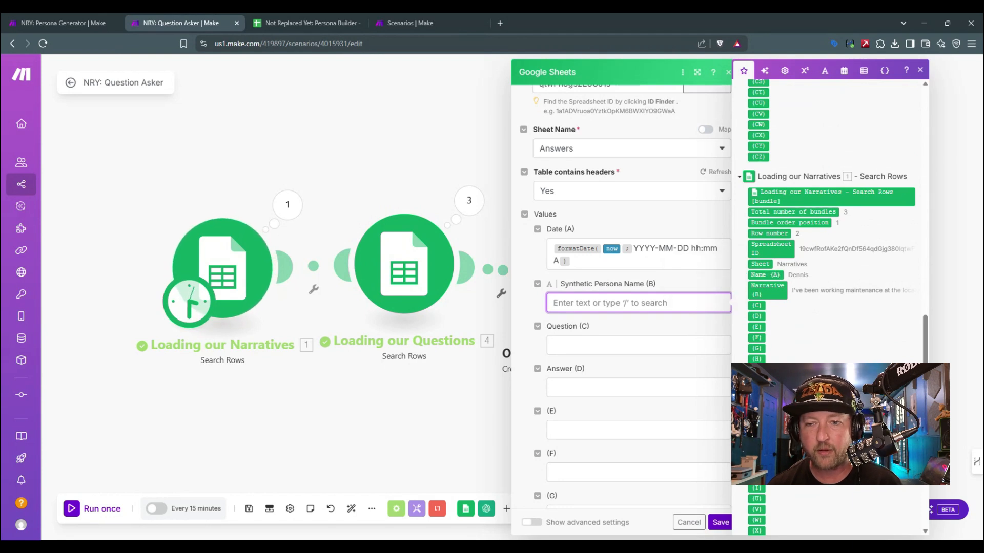
left_click(766, 275)
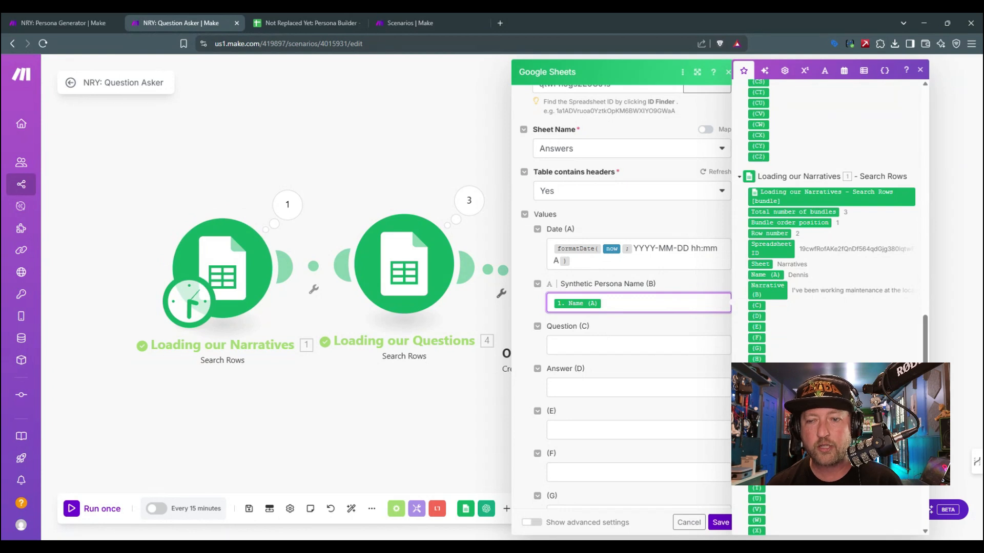
Step: Map Question Text (A) from Loading our Questions to the Question value of the Add a Row module
left_click(579, 387)
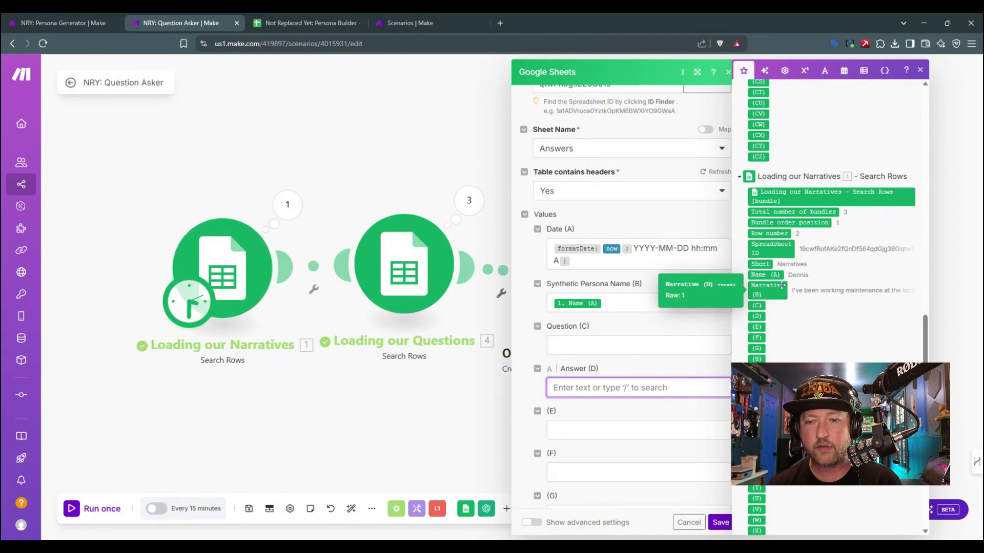
left_click(615, 345)
scroll(830, 256, "up", 15)
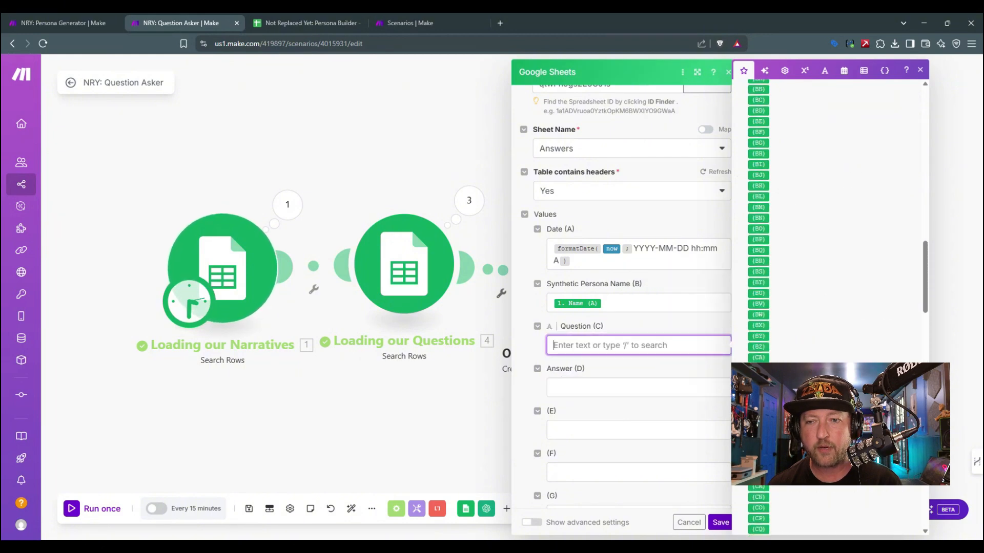
scroll(830, 231, "up", 10)
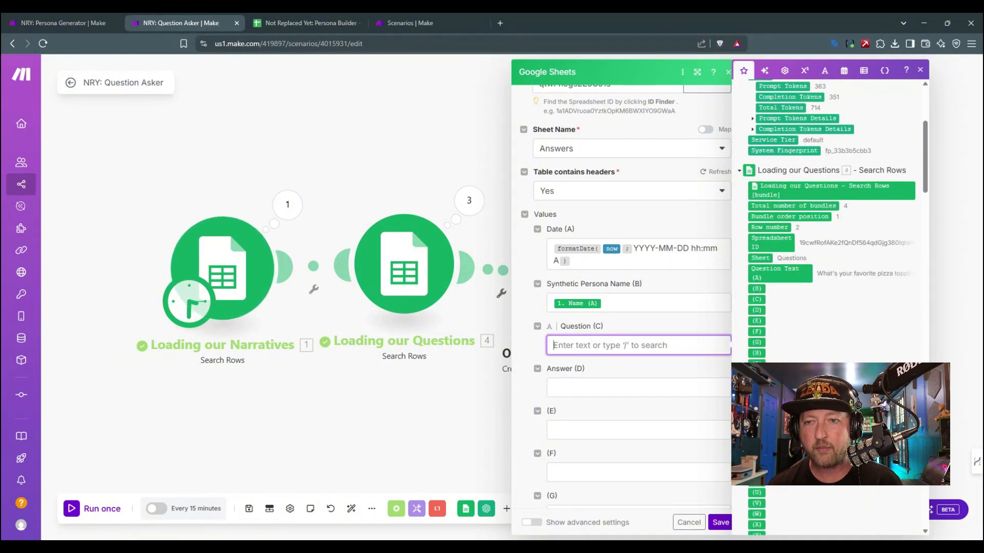
left_click(615, 388)
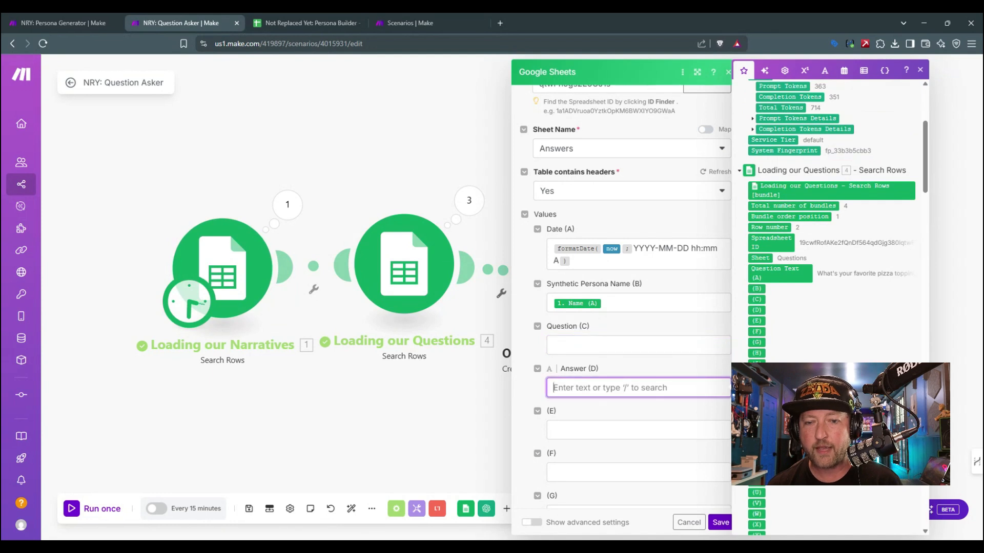
left_click(615, 345)
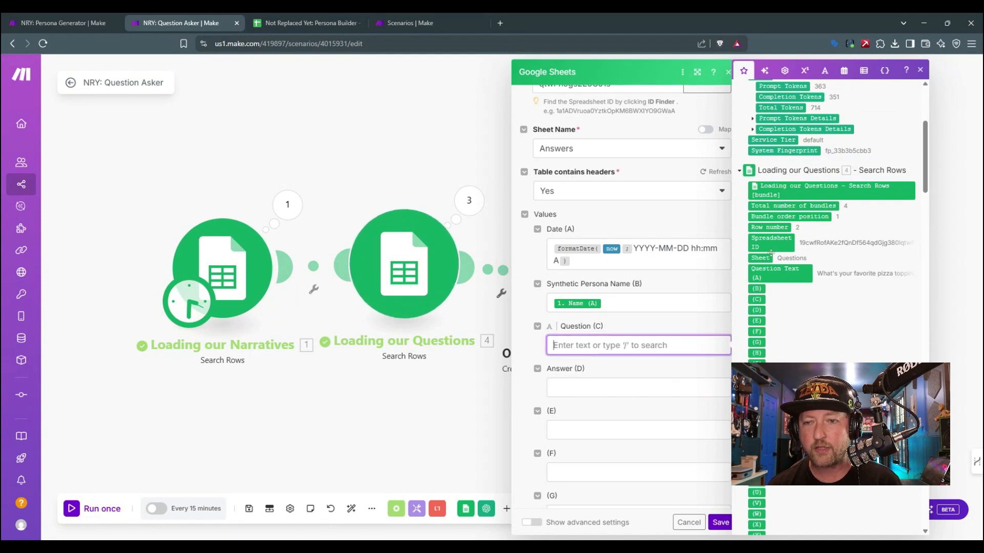
left_click(773, 274)
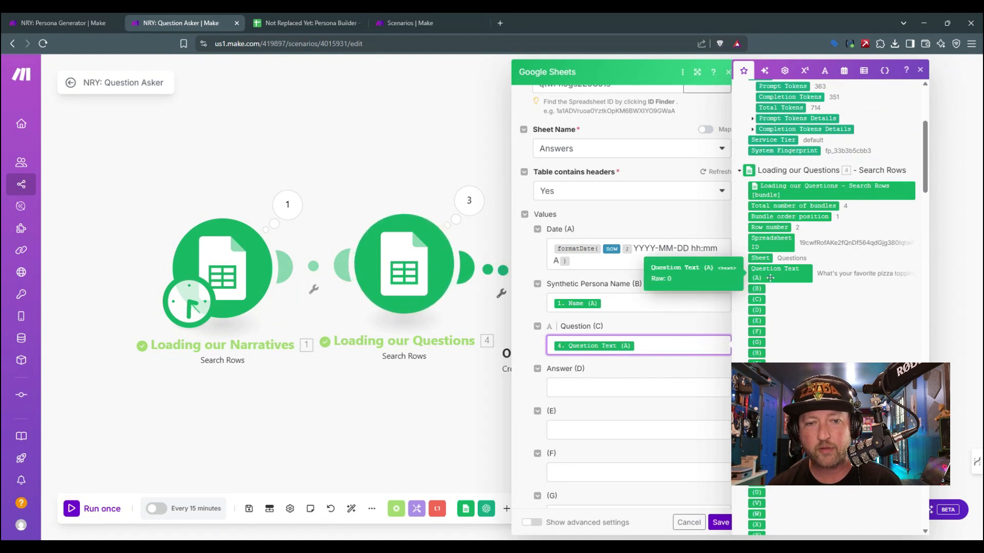
left_click(651, 386)
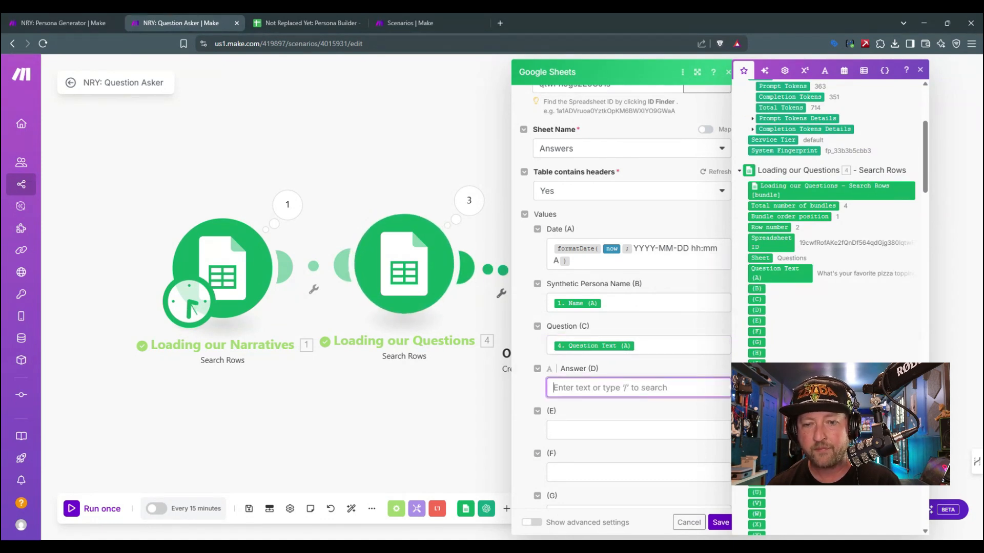
scroll(780, 310, "up", 4)
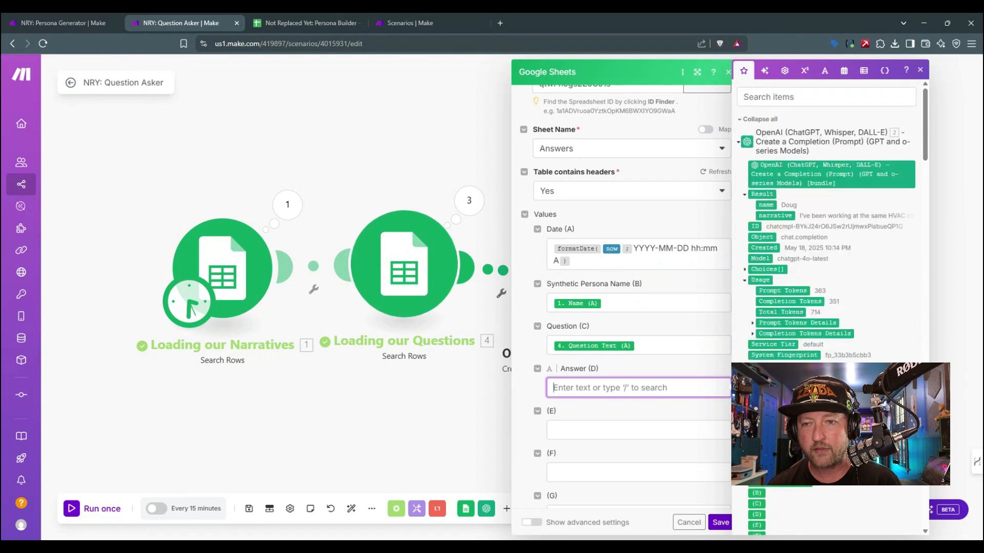
left_click(771, 215)
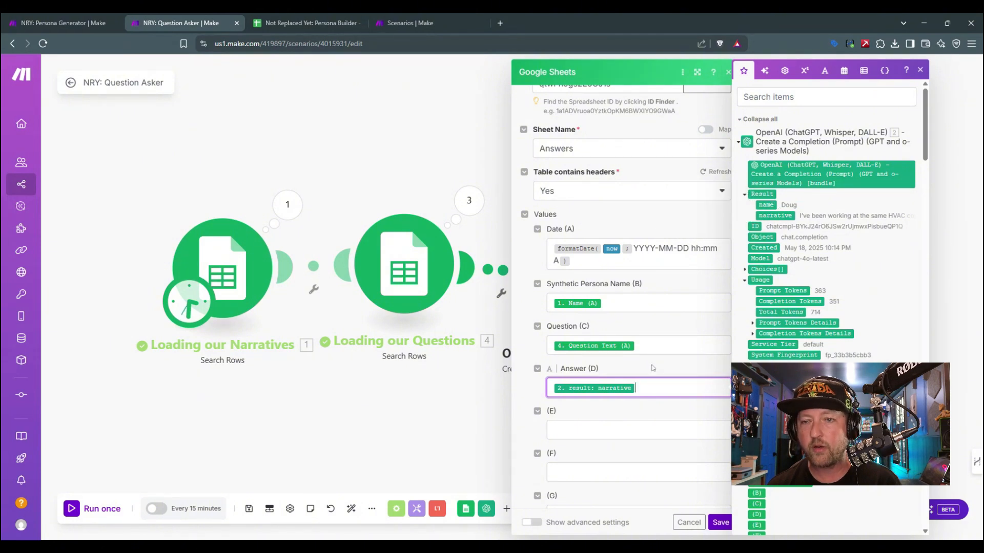
key("BackSpace")
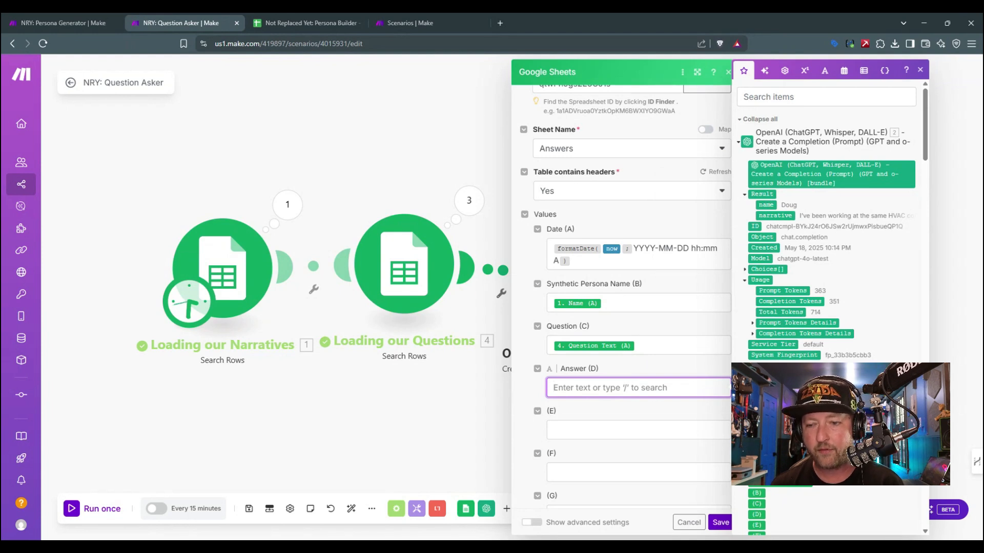
Step: Save the Add a Row module with its Answer value left empty
left_click(720, 523)
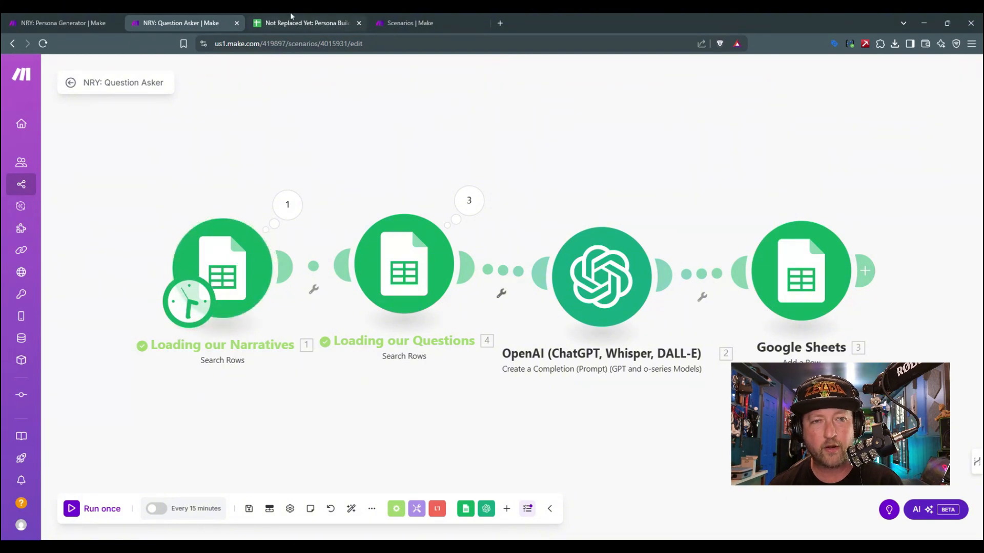
Step: Review the first two narratives in the Narratives sheet and the settings of the Loading our Questions module
left_click(307, 23)
left_click(160, 218)
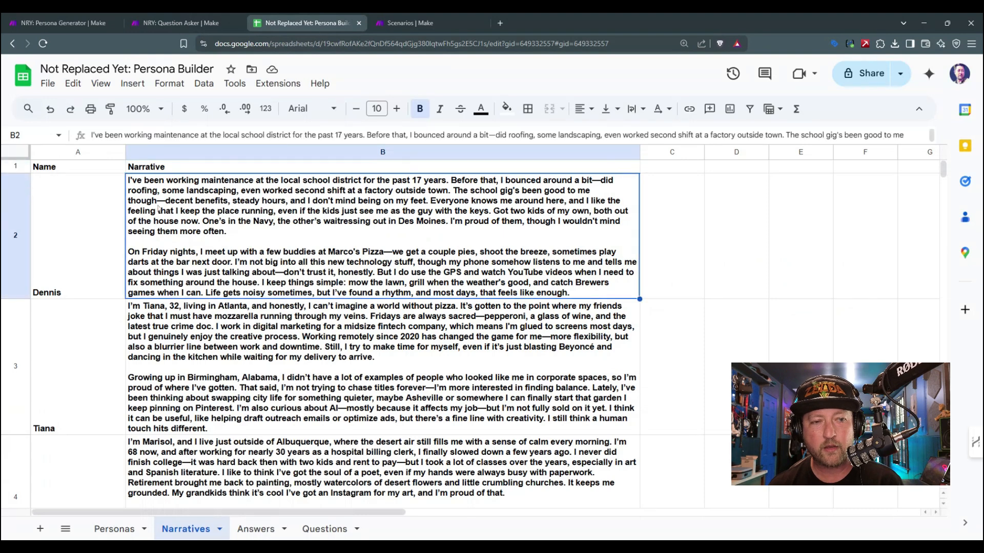
left_click(172, 338)
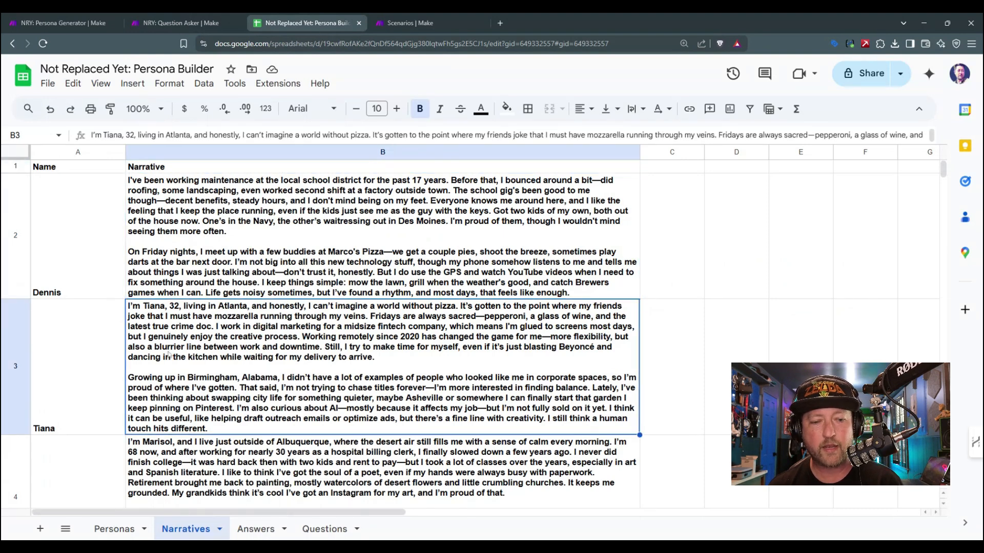
left_click(179, 22)
left_click(403, 264)
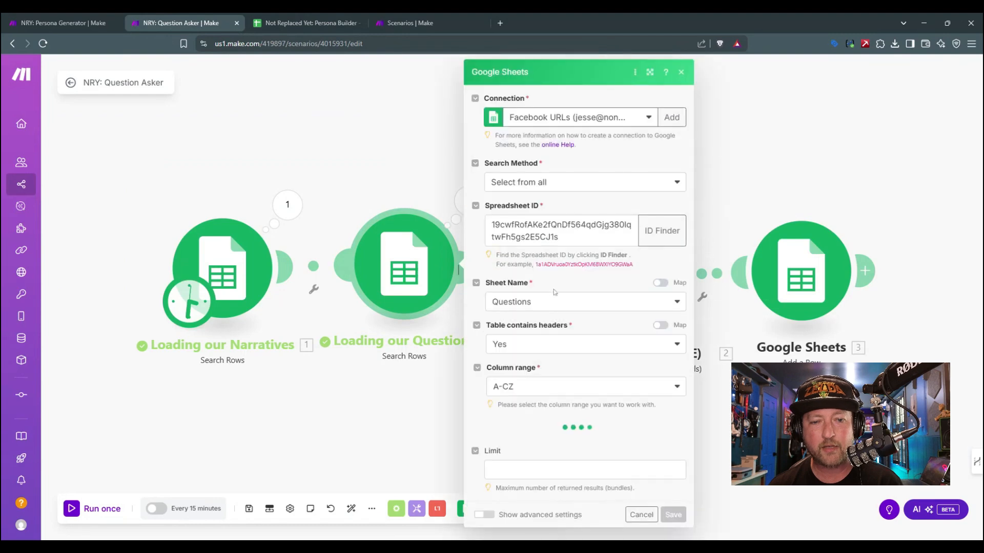
left_click(681, 72)
Step: Go through the survey questions in rows 2 to 5 of the Questions sheet and return to the scenario
left_click(307, 23)
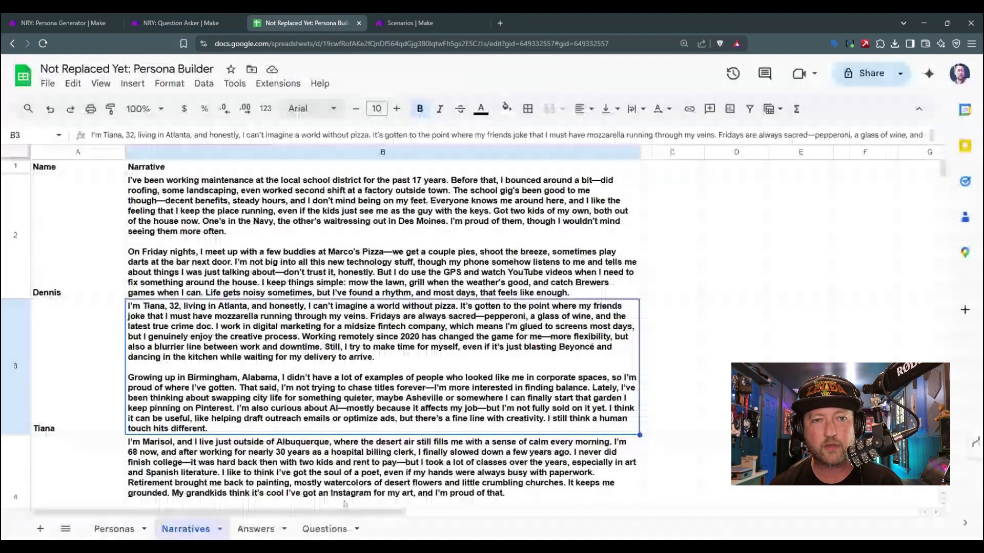
left_click(324, 529)
left_click(97, 184)
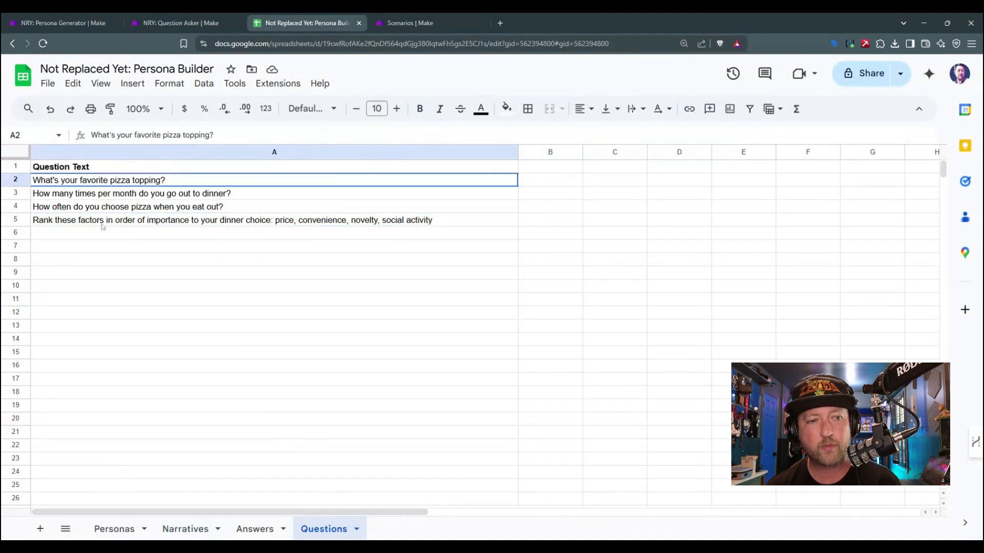
left_click(102, 224, "shift")
left_click(104, 224)
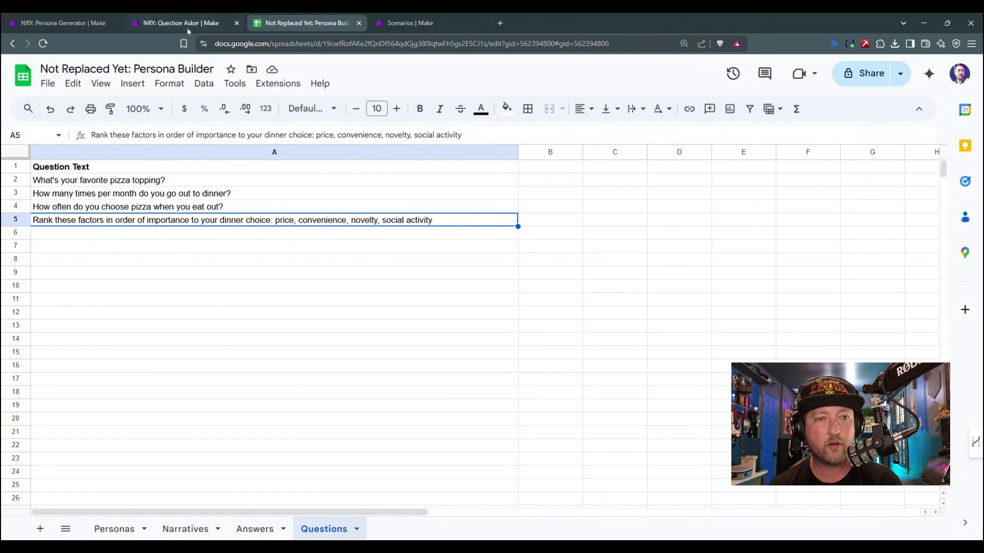
left_click(63, 183)
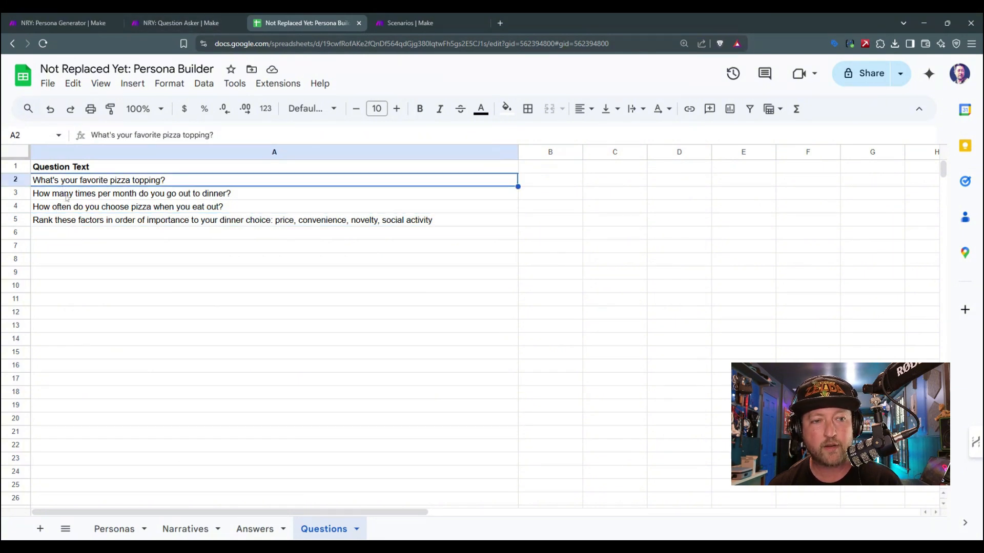
key("Down")
key("Down")
key("Down")
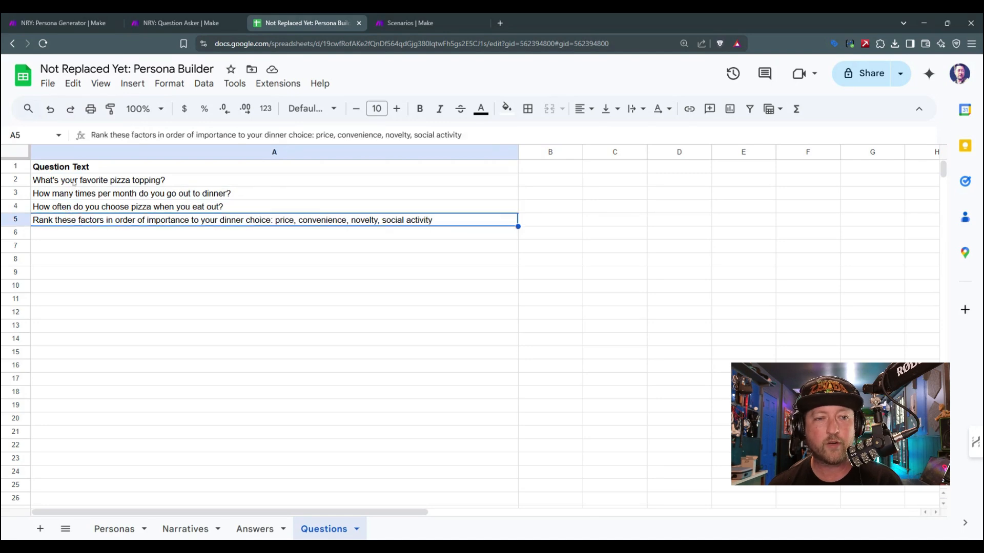
left_click(172, 17)
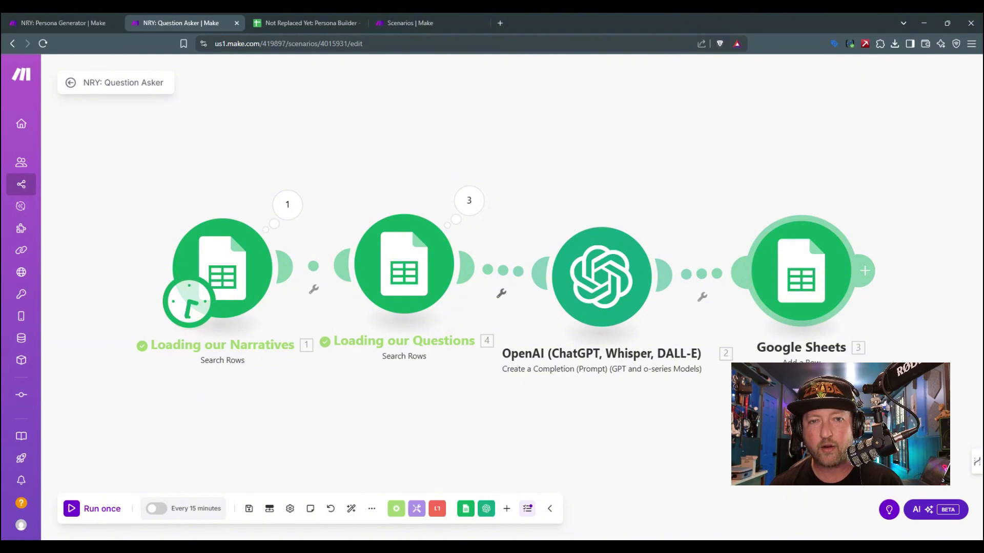
Step: Check the column headers of the Answers sheet from Date to Answer, and return to the Question Asker scenario
left_click(307, 22)
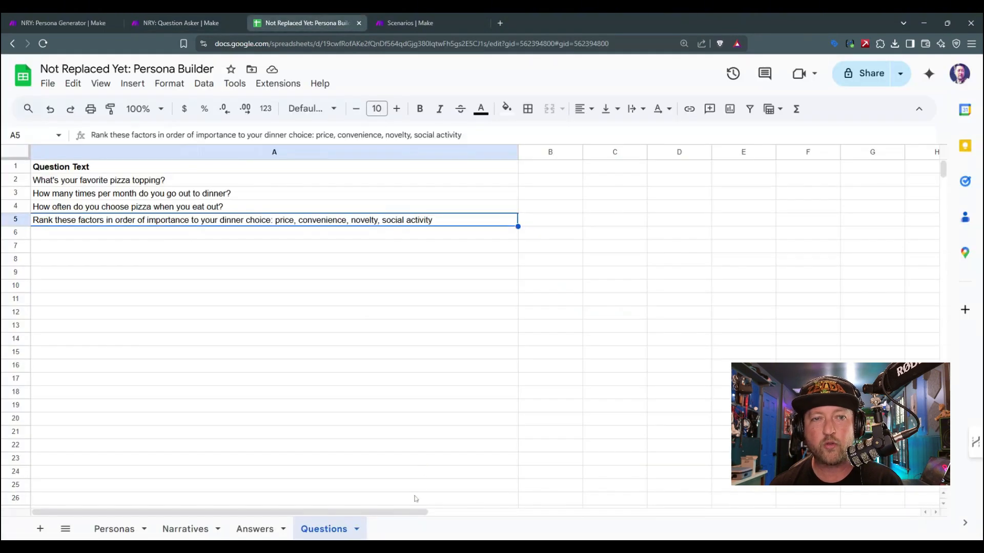
left_click(266, 528)
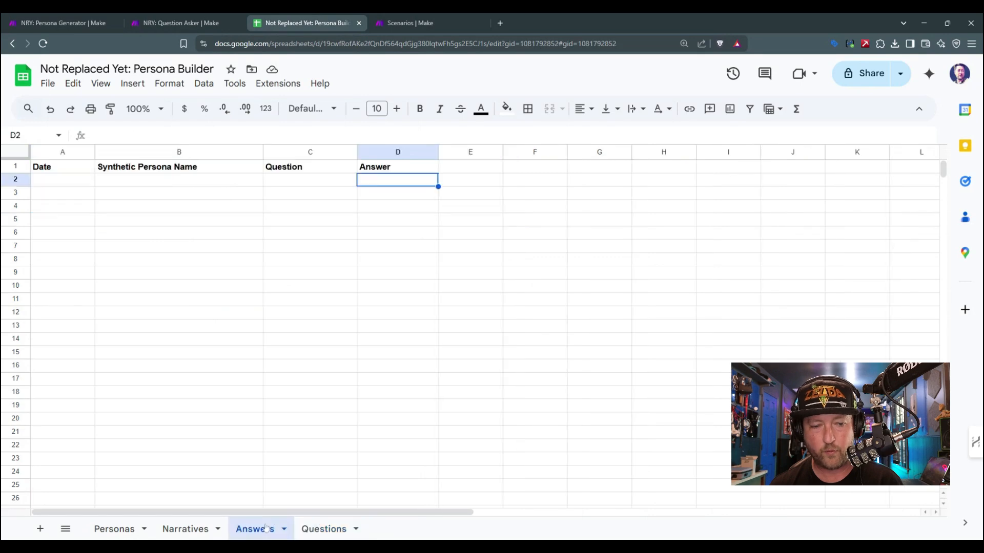
left_click(54, 169)
left_click(392, 167, "shift")
left_click(196, 19)
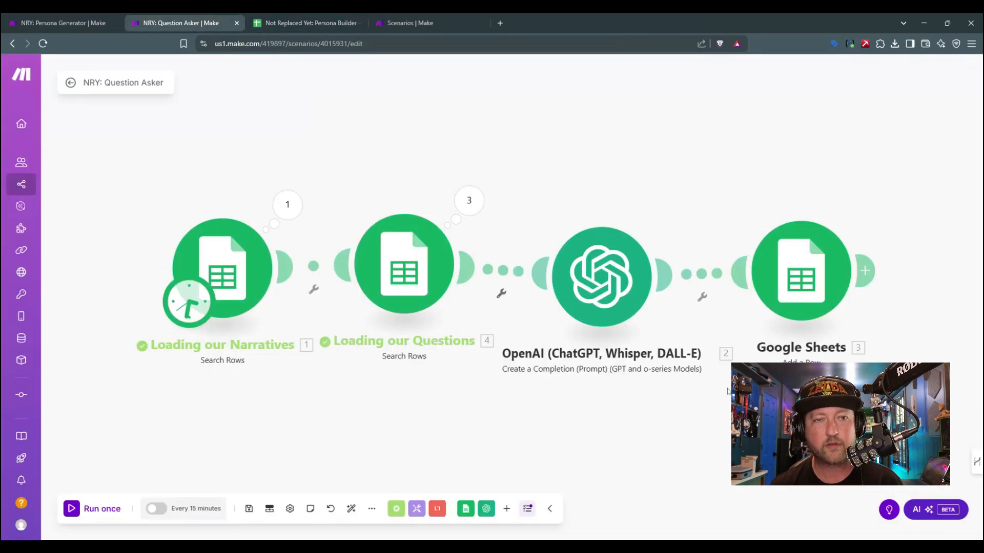
Step: Open the OpenAI module's settings and review the Developer / System prompt in Message 1
left_click(603, 279)
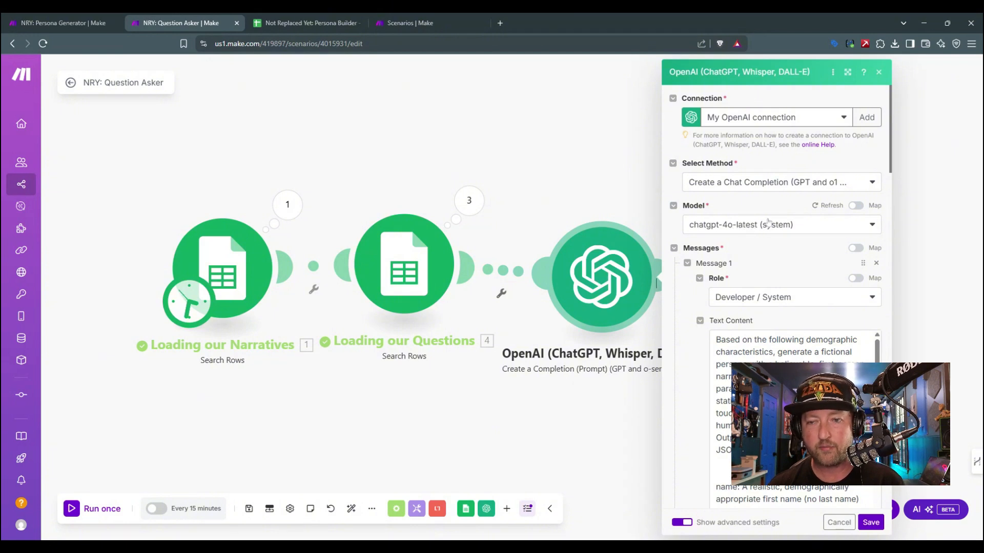
scroll(771, 230, "down", 2)
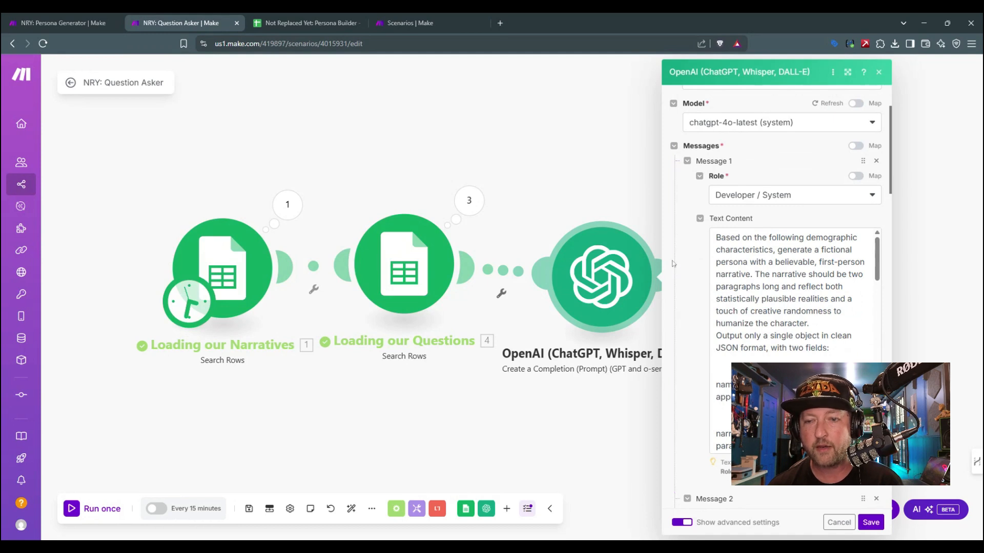
scroll(707, 300, "up", 2)
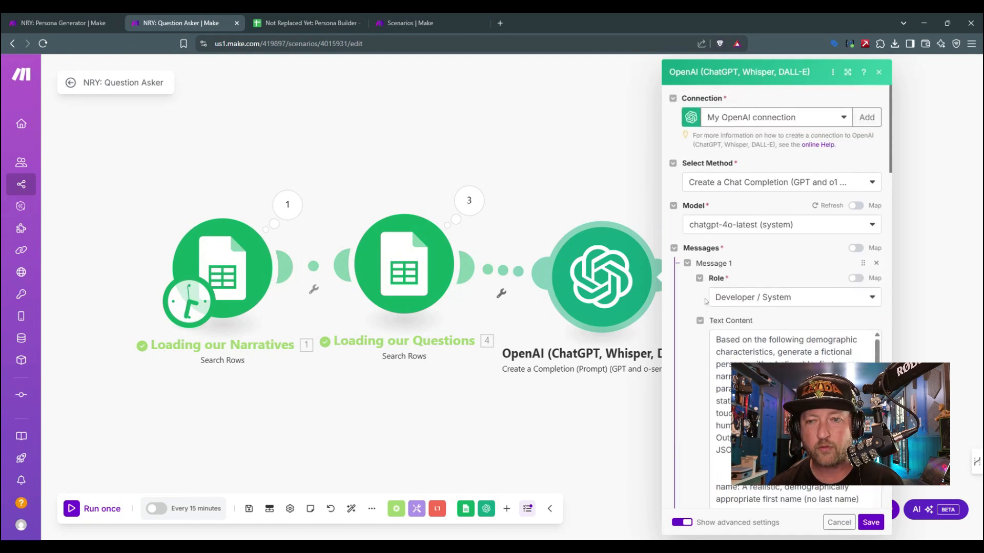
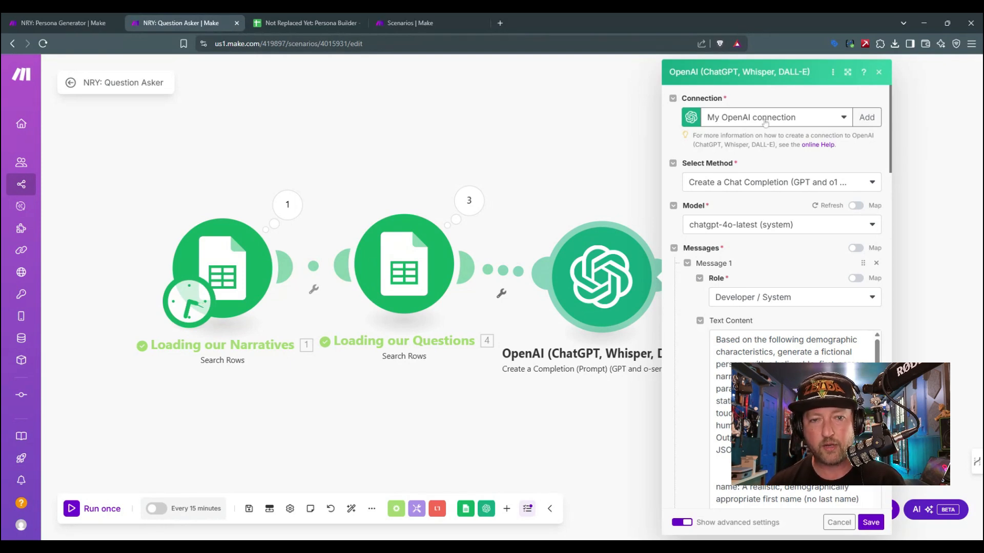
Step: Review the available methods and models in the OpenAI module, keeping Create a Chat Completion and chatgpt-4o-latest
left_click(799, 189)
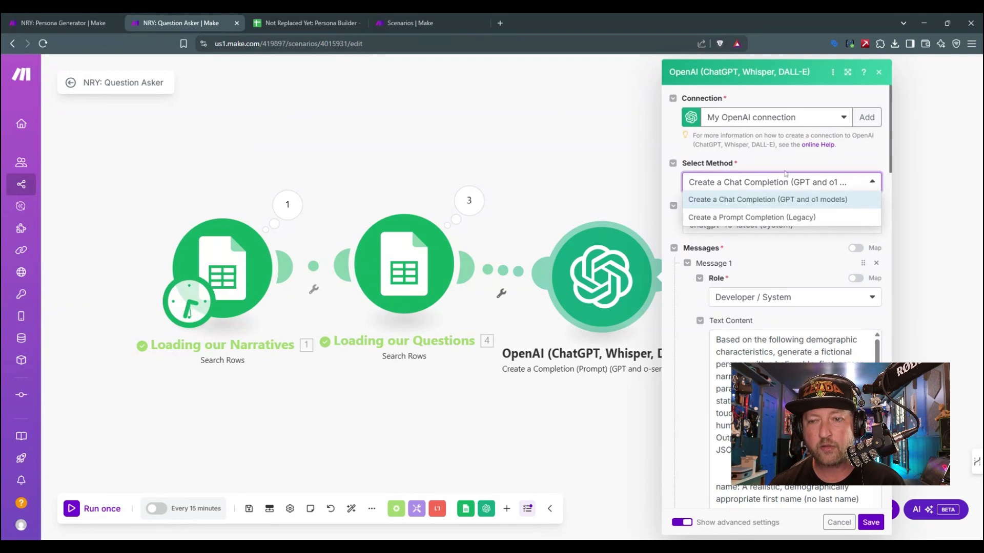
left_click(790, 165)
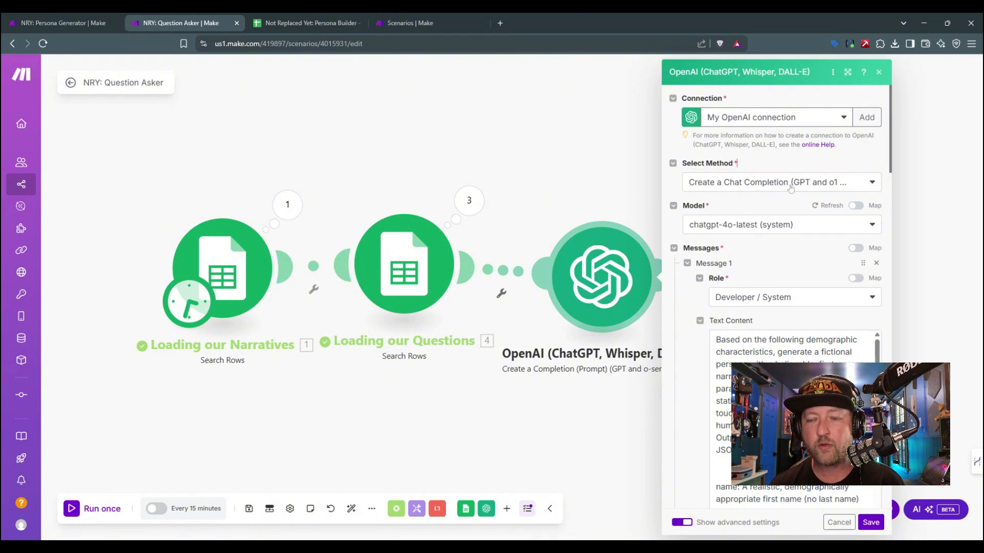
left_click(789, 183)
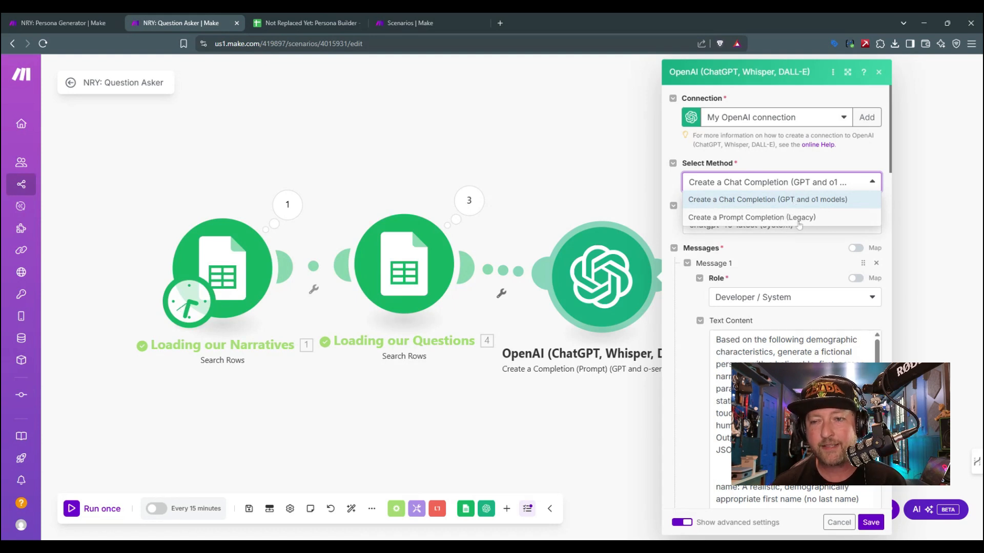
left_click(795, 167)
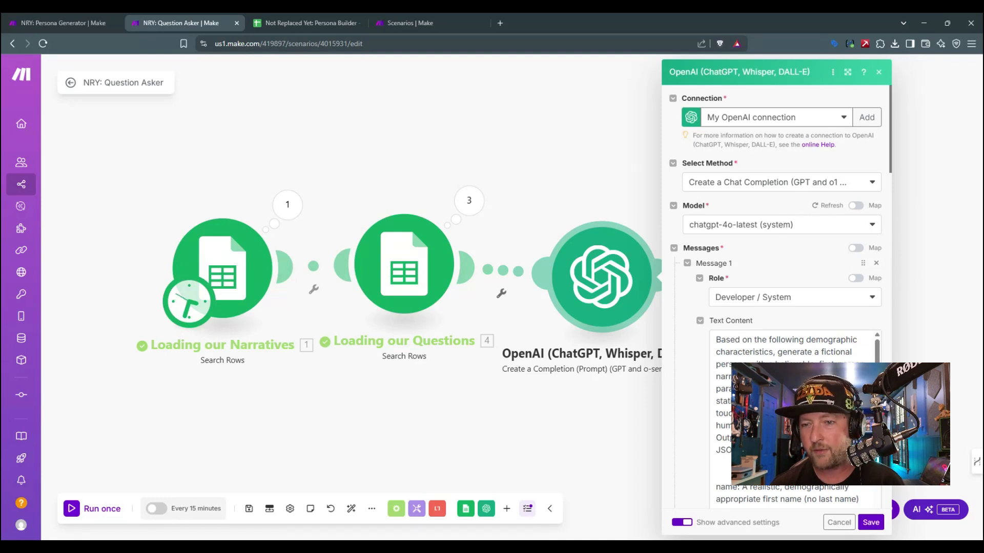
left_click(780, 226)
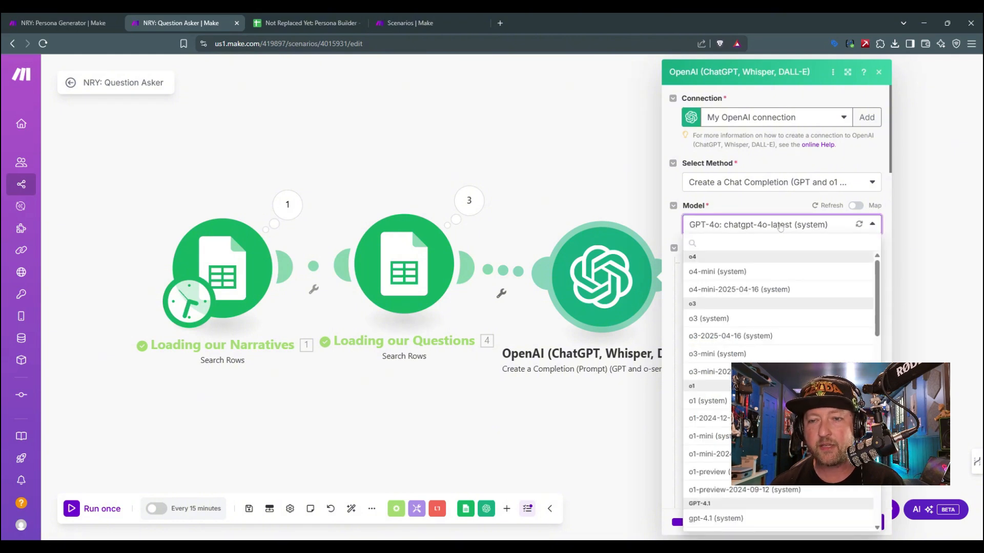
left_click(780, 229)
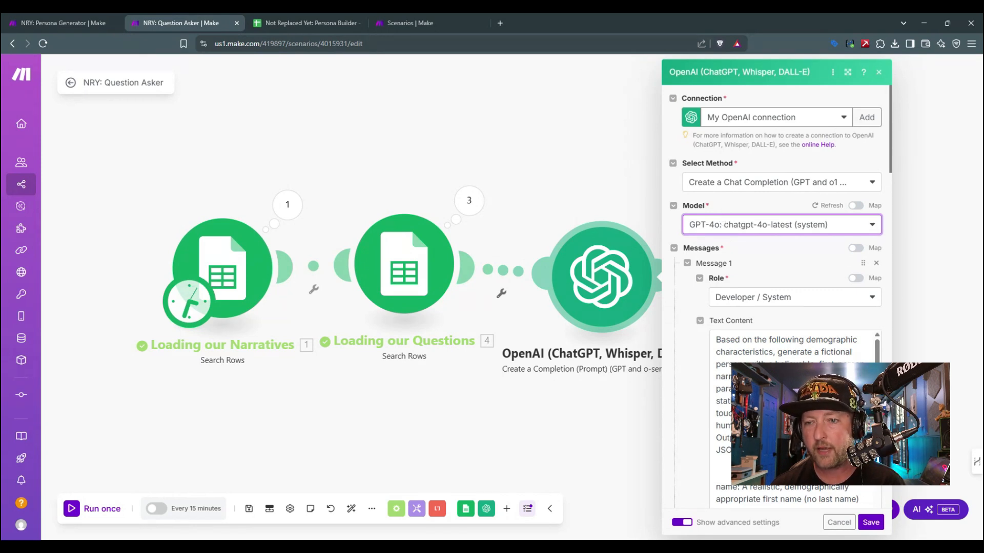
Step: Read through the Developer / System prompt in Message 1 and on to the User text in Message 2
scroll(711, 284, "down", 2)
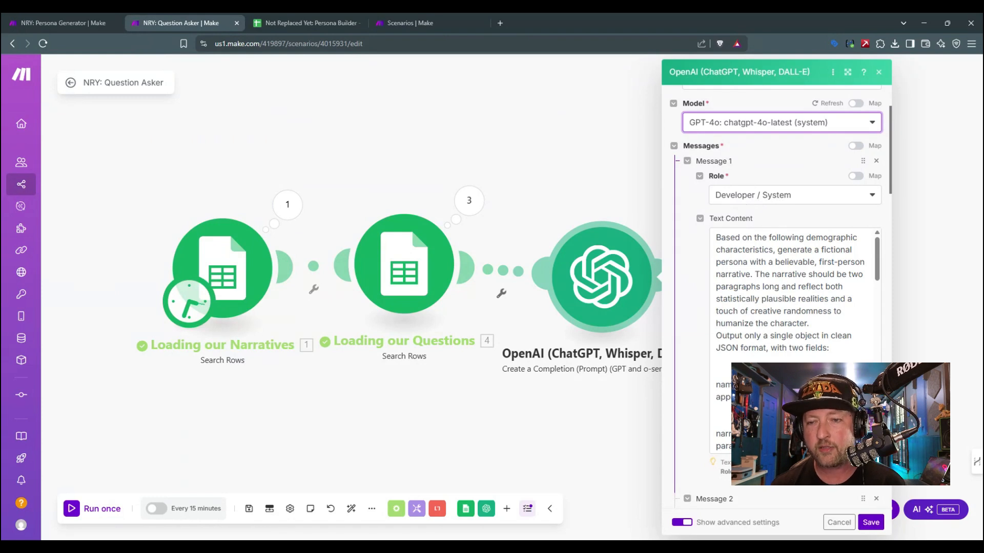
scroll(792, 292, "down", 10)
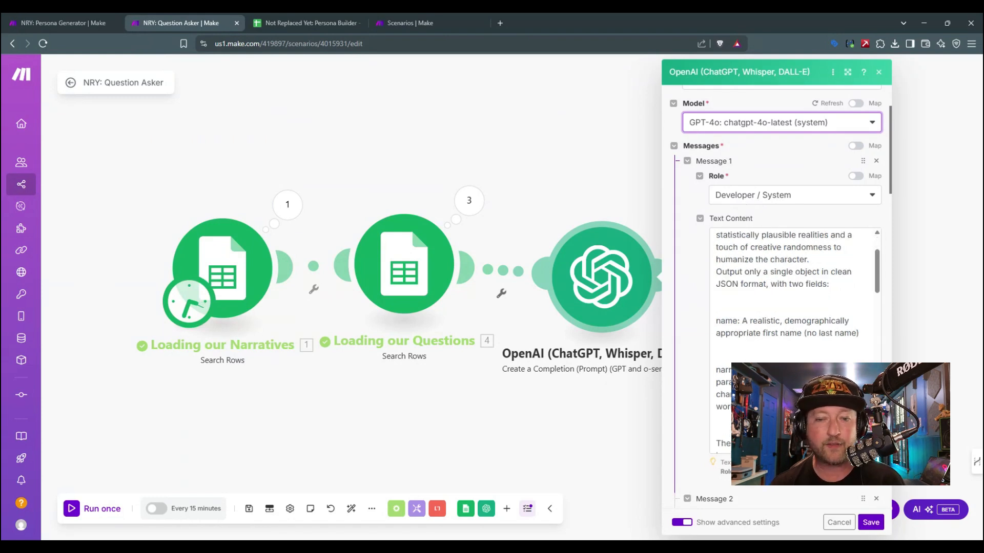
scroll(794, 333, "down", 5)
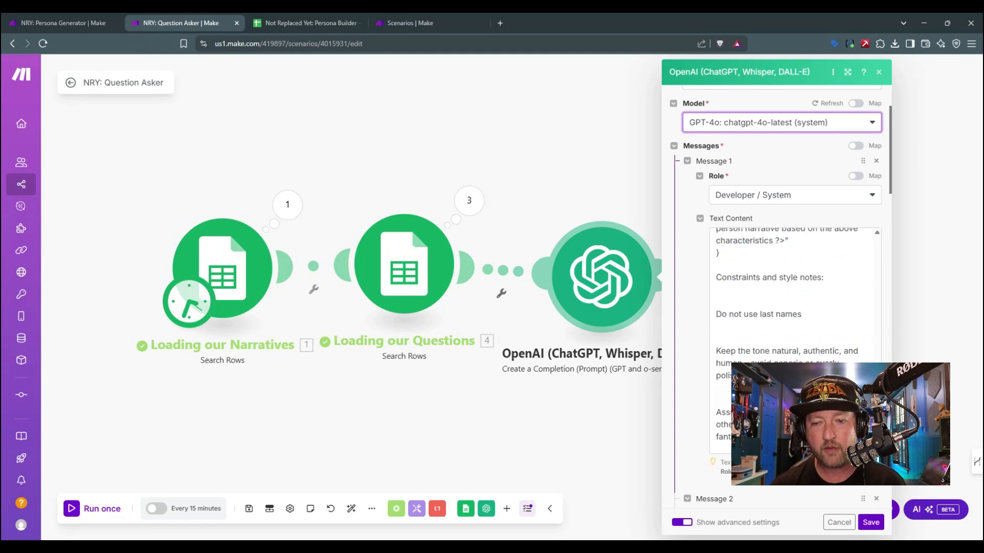
scroll(794, 333, "up", 10)
scroll(795, 333, "up", 5)
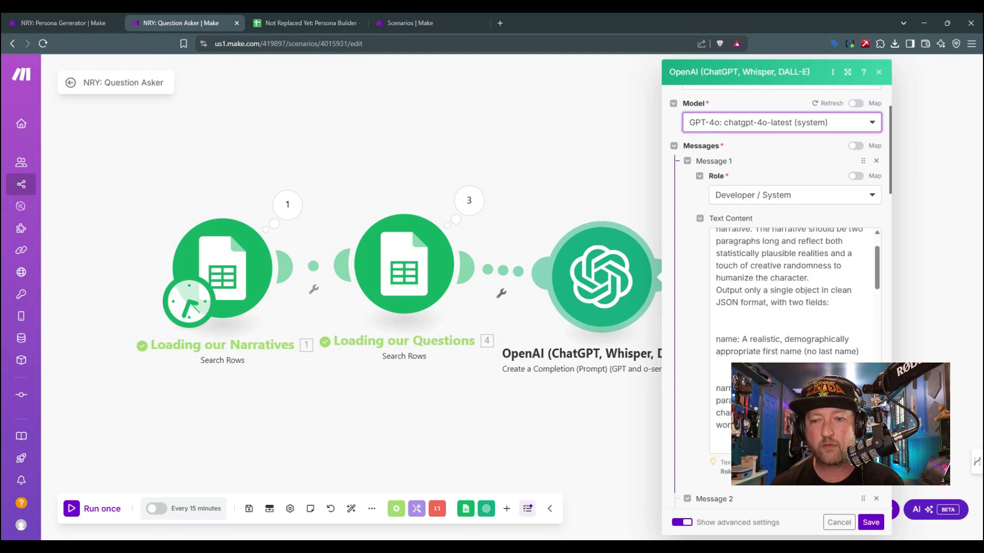
scroll(794, 333, "down", 10)
scroll(794, 333, "down", 8)
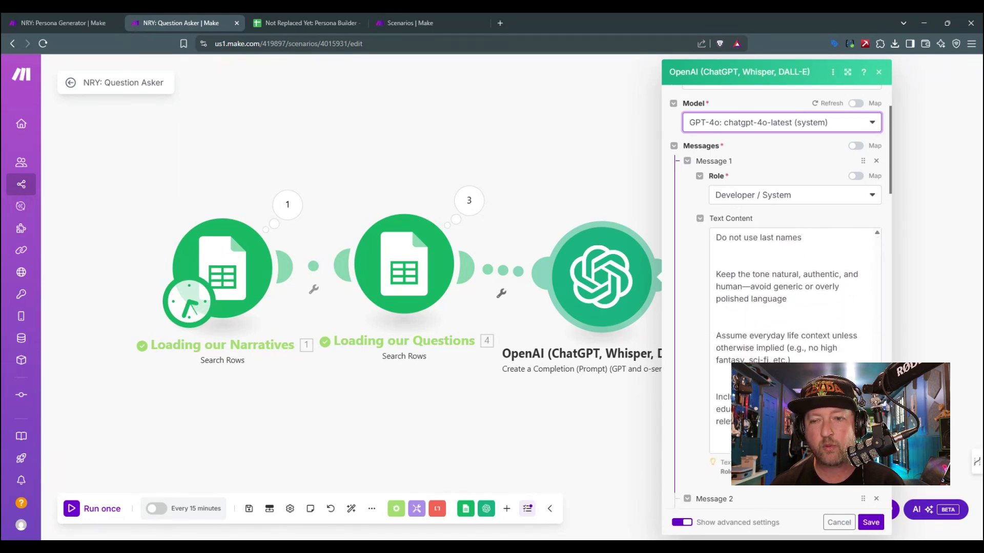
scroll(681, 362, "down", 3)
scroll(681, 362, "down", 3)
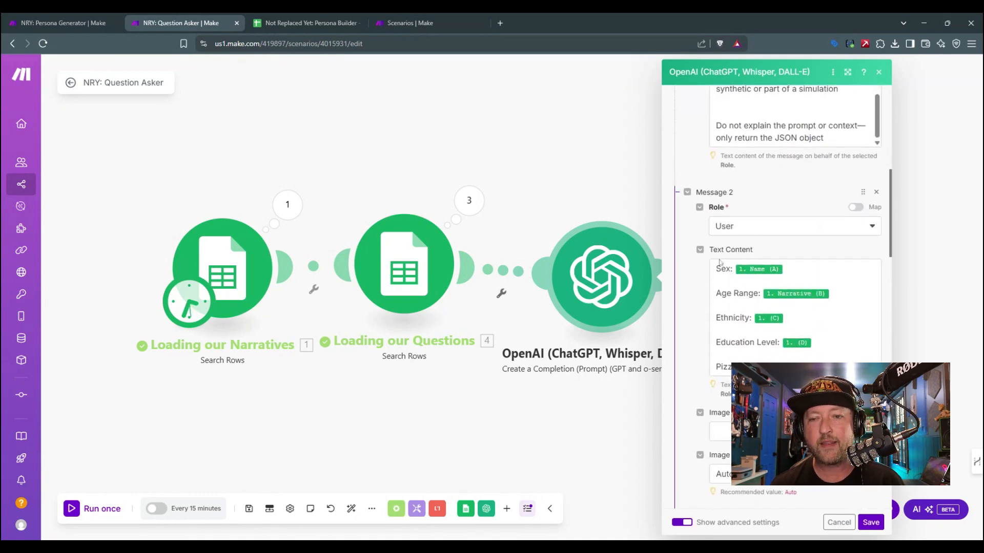
Step: Re-examine the closing constraints of Message 1's prompt, from everyday life context to returning only the JSON object
scroll(765, 115, "up", 4)
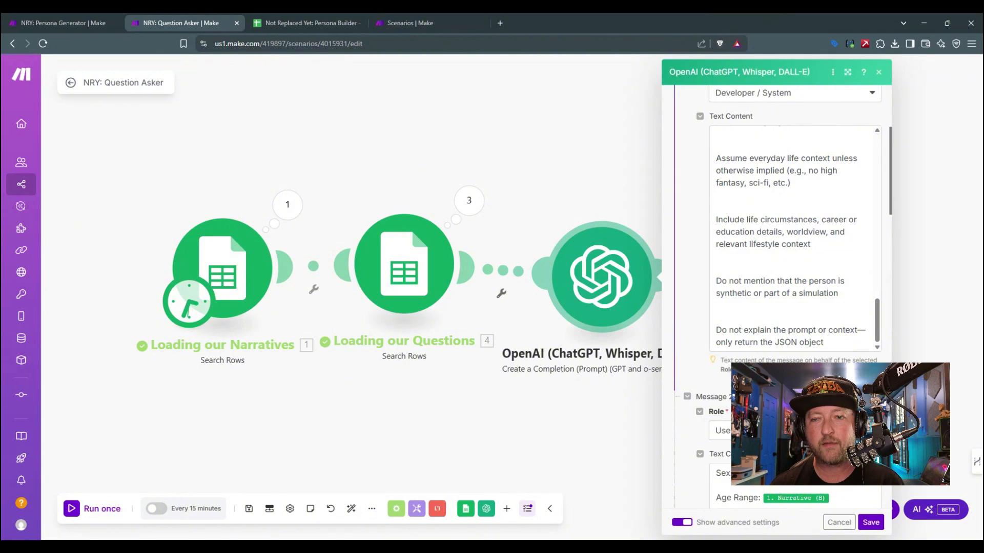
left_click_drag(717, 158, 717, 256)
left_click(732, 269)
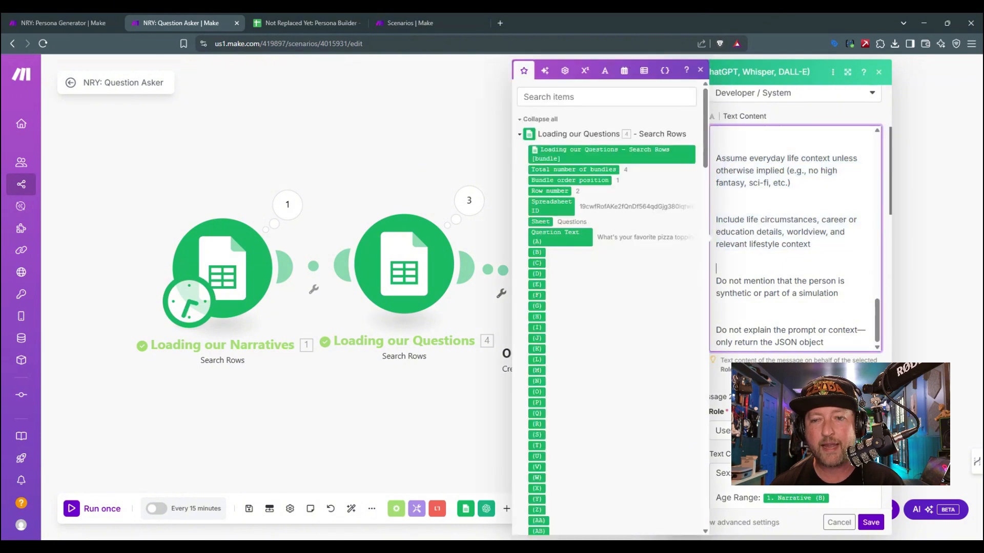
left_click(700, 70)
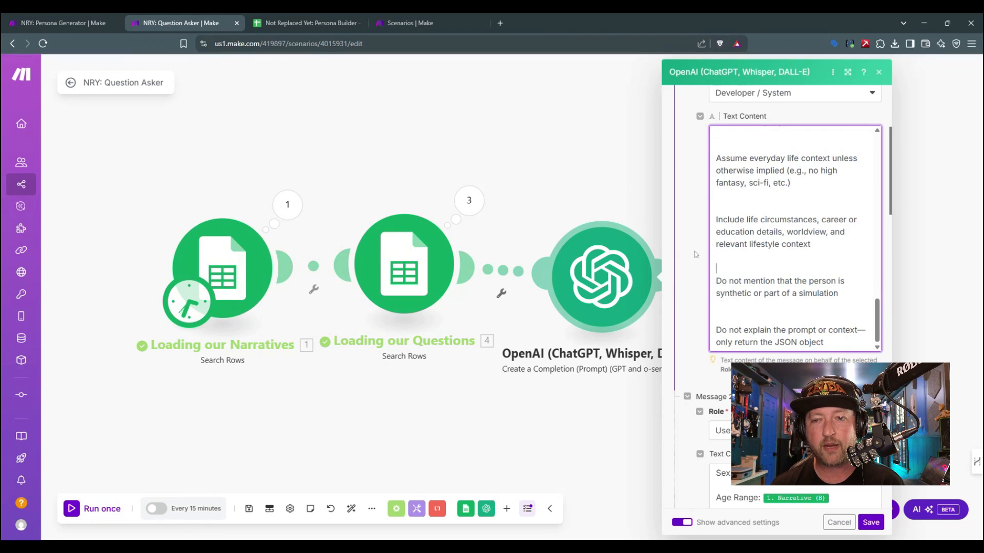
Step: Cut all demographic lines, from Sex to Pizza Engagement, out of Message 2's User text content
scroll(687, 274, "down", 5)
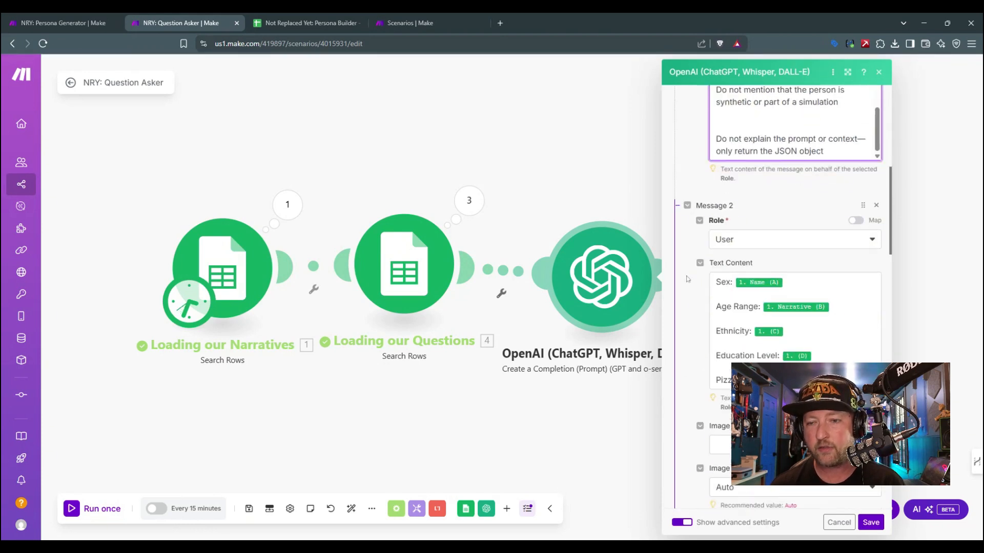
scroll(687, 279, "down", 1)
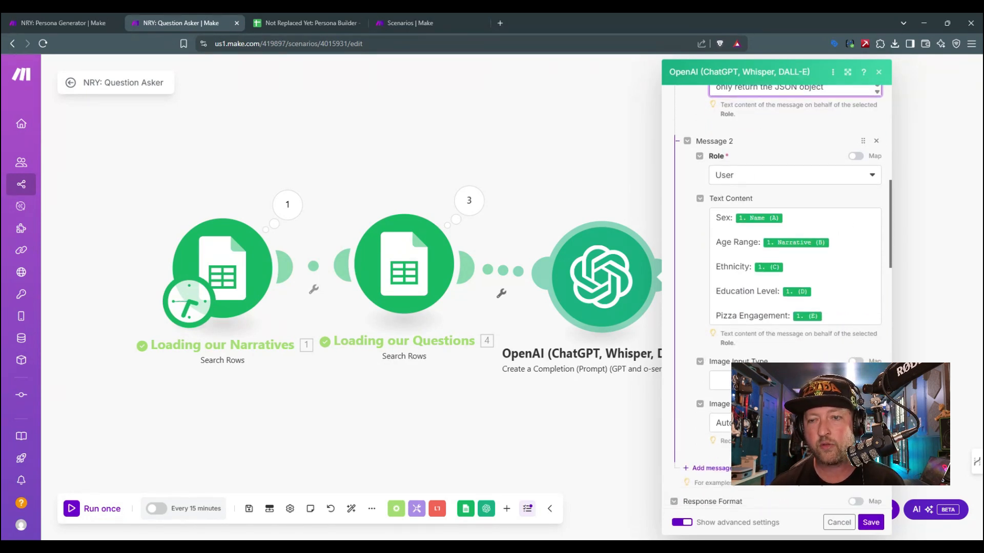
left_click_drag(715, 217, 840, 332)
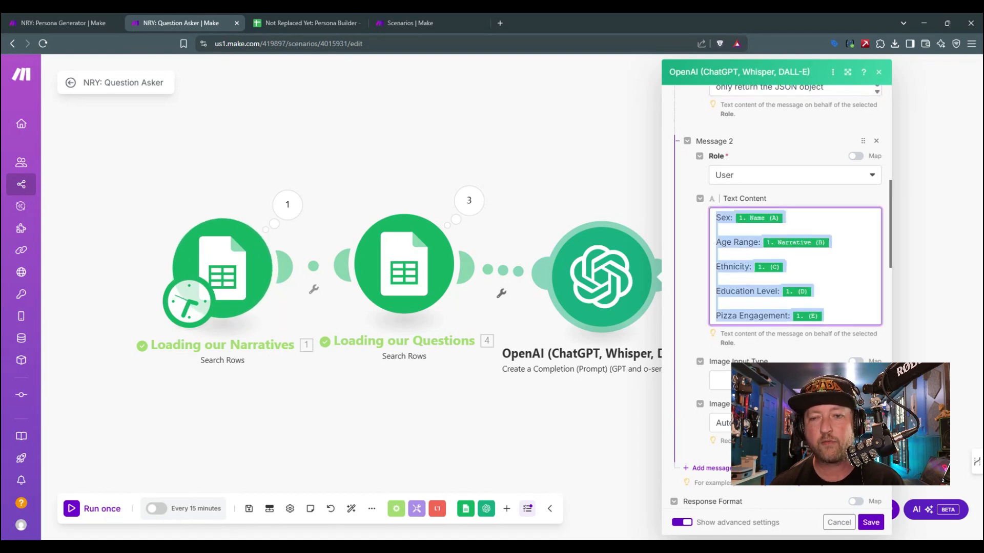
key("ctrl+x")
scroll(776, 256, "up", 1)
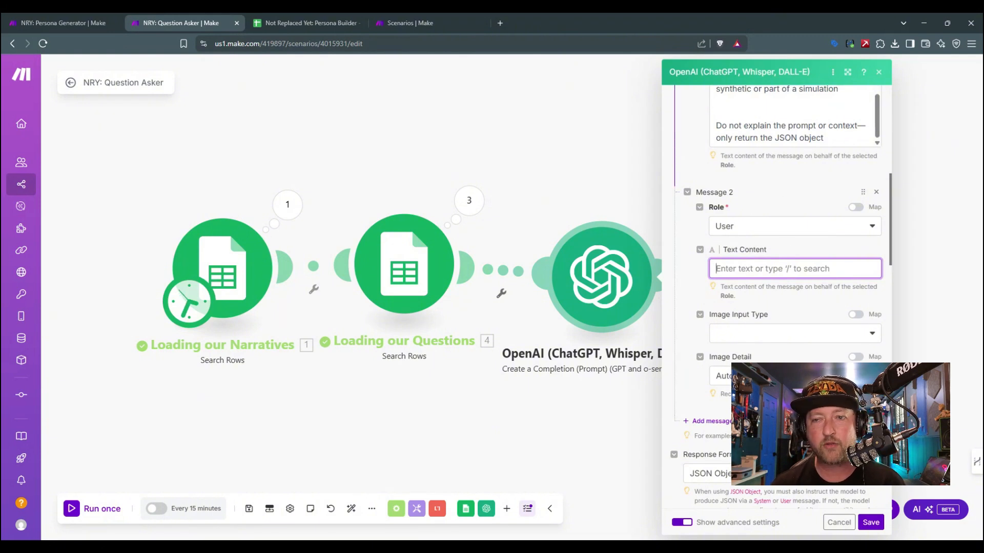
scroll(776, 256, "down", 1)
Step: Add "Name:" and "Narrative:" lines to Message 2, mapped to Name (A) and Narrative (B) from Loading our Narratives
left_click(795, 217)
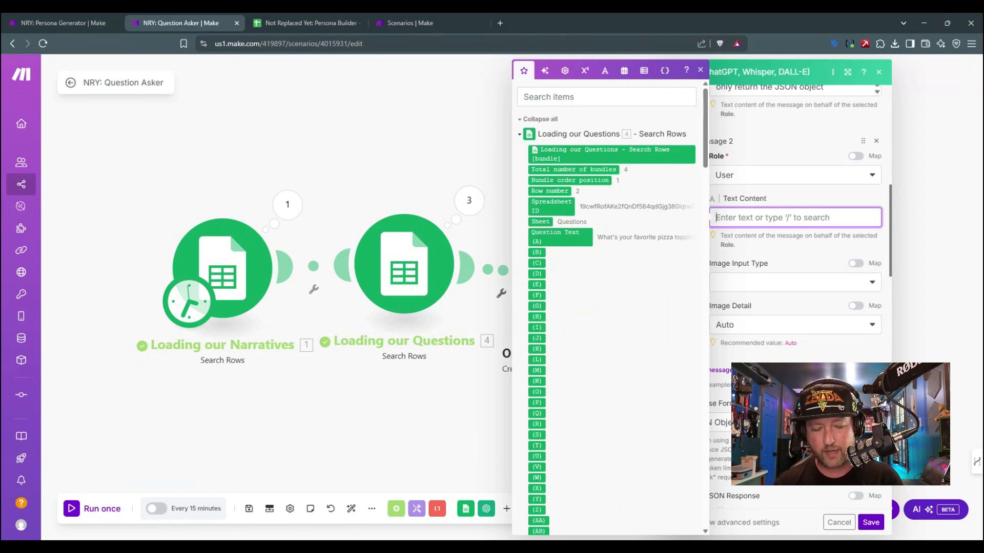
type("Name:")
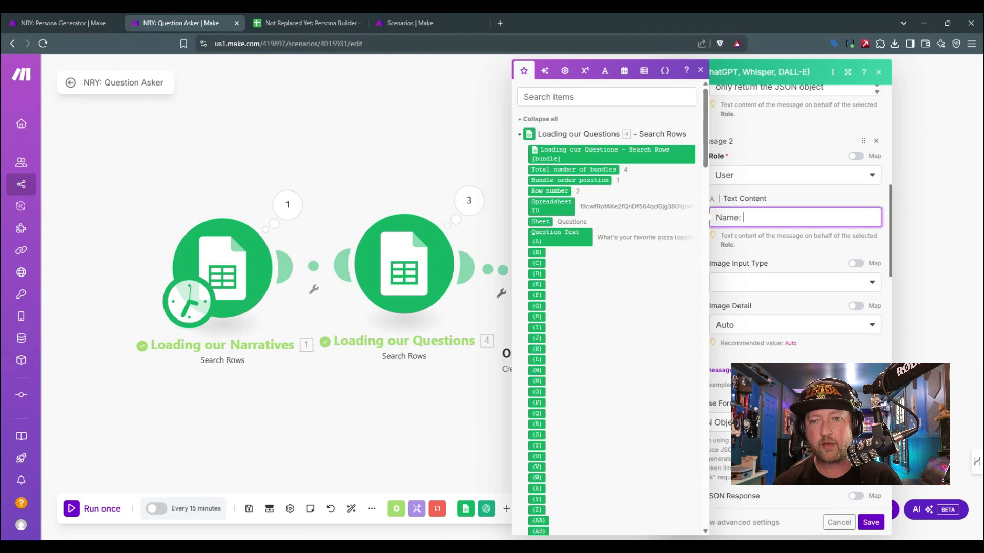
scroll(552, 341, "down", 10)
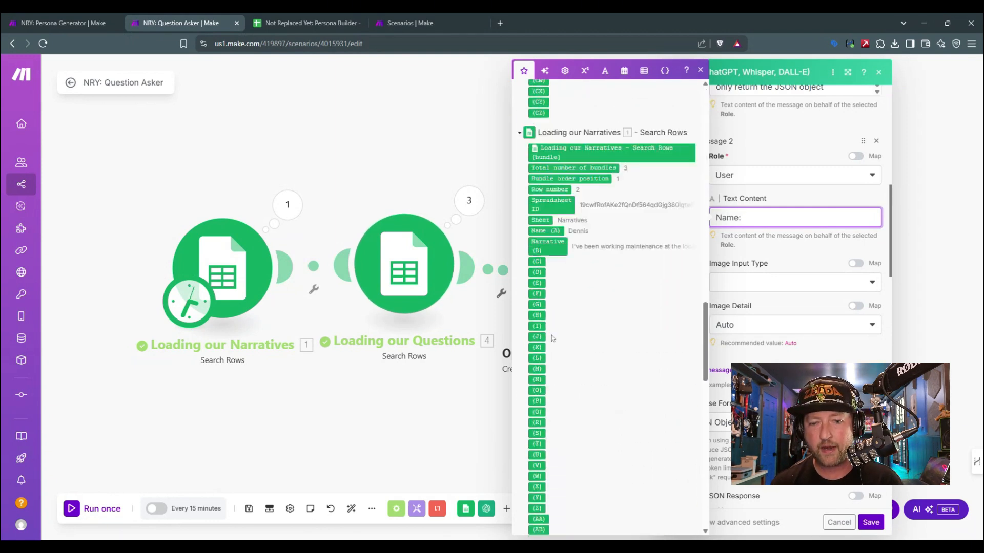
scroll(552, 341, "up", 5)
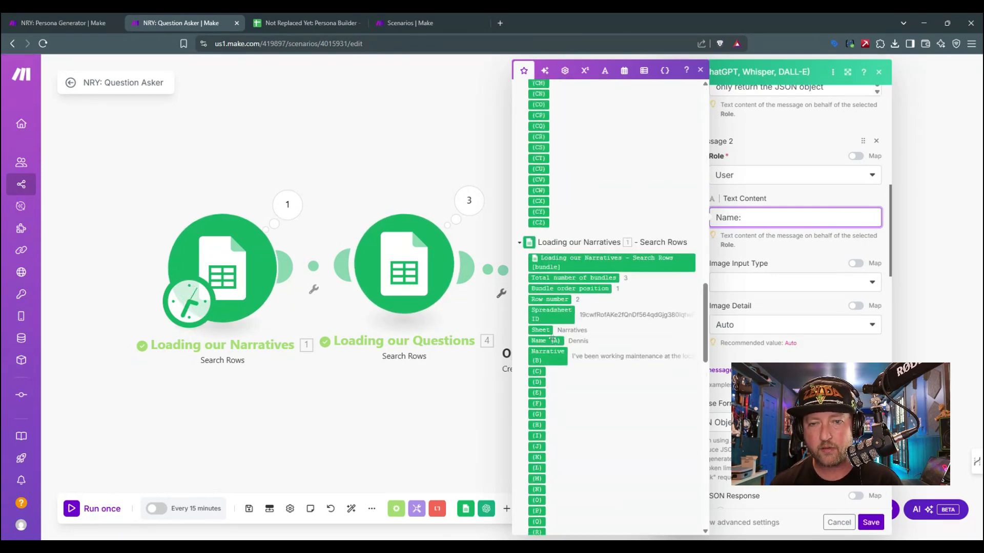
left_click(554, 341)
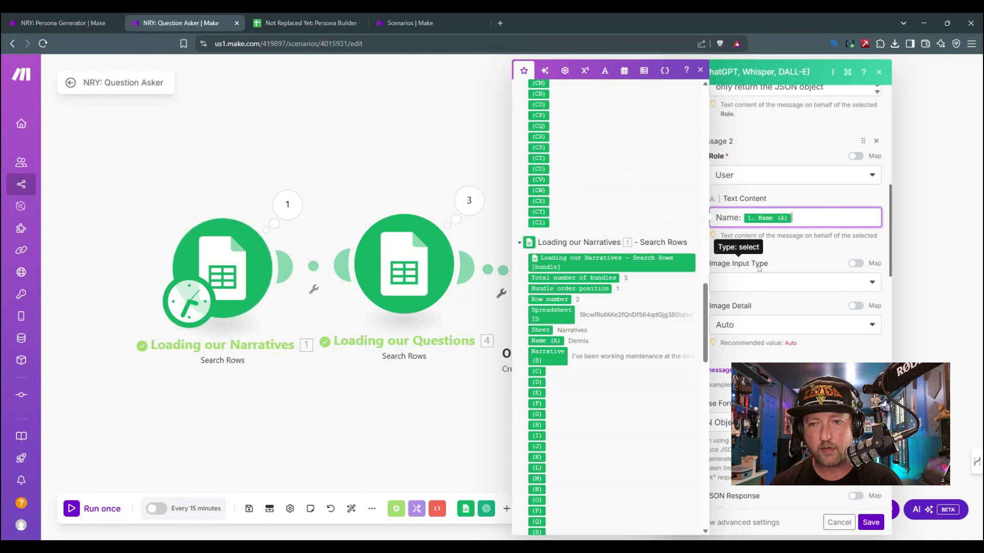
key("Return")
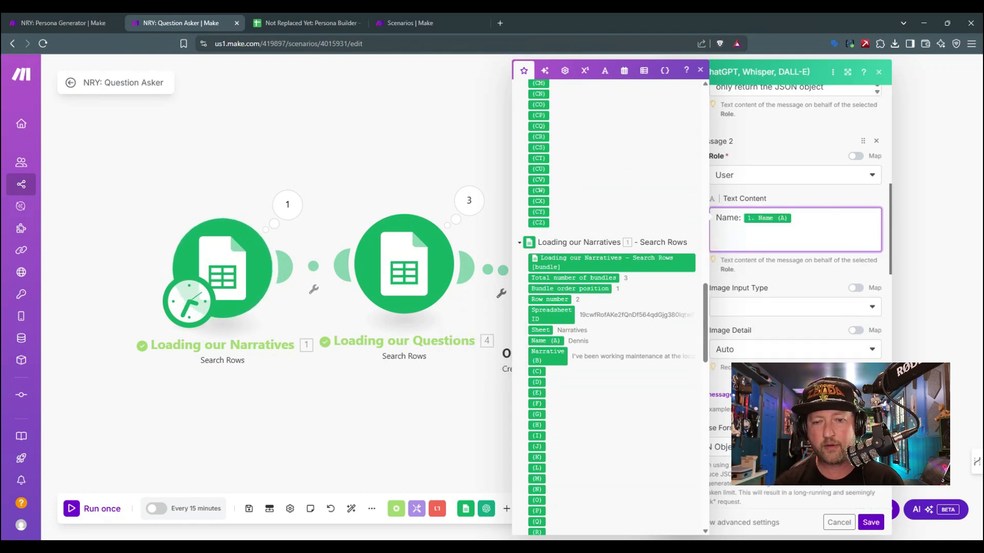
type("Narrative:")
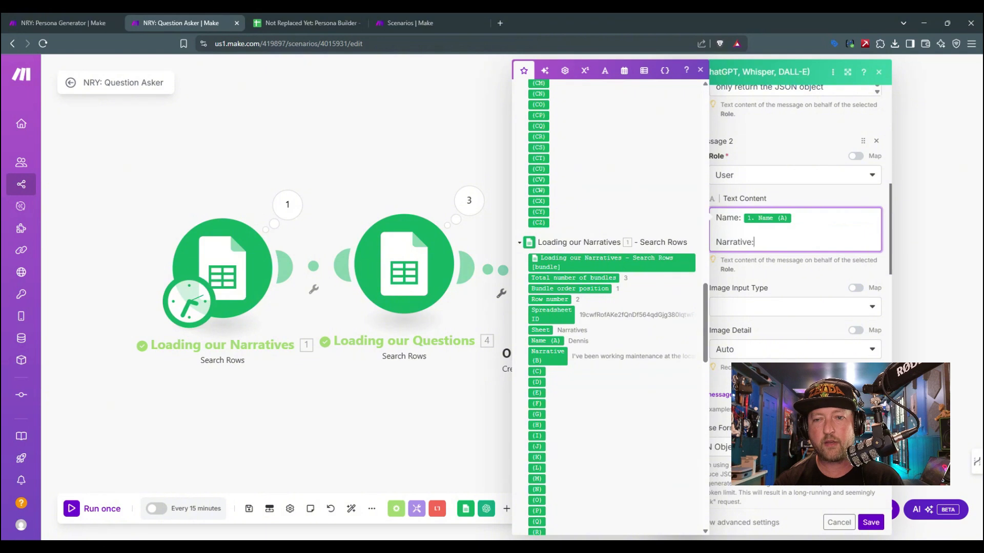
left_click(547, 355)
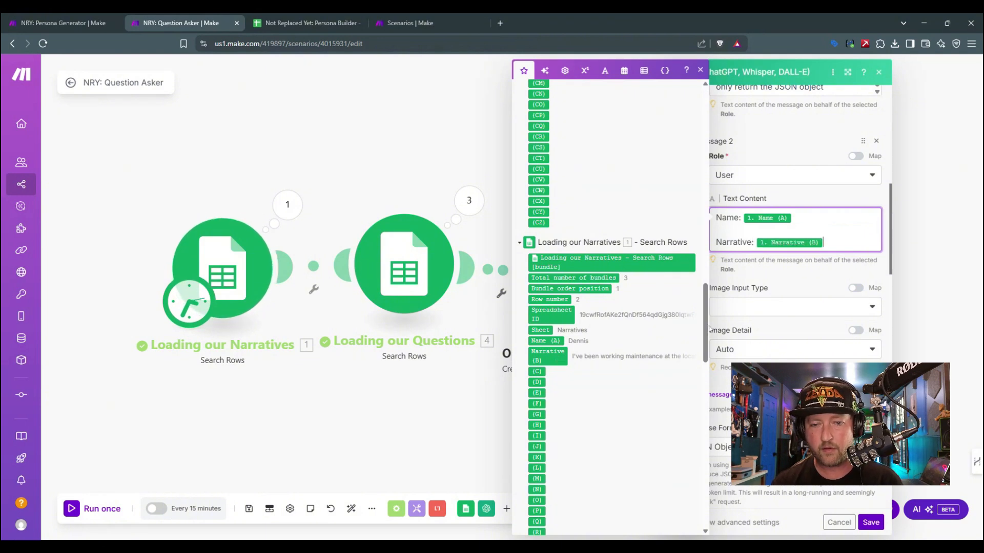
Step: Add a "Question:" line to Message 2, mapped to Question Text (A) from Loading our Questions
key("Return")
type("Question:")
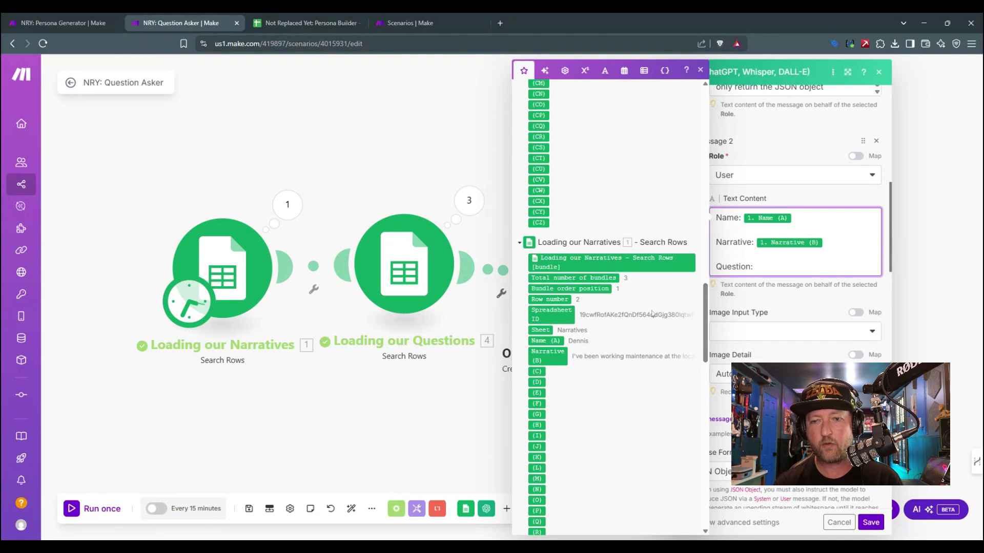
scroll(594, 364, "up", 15)
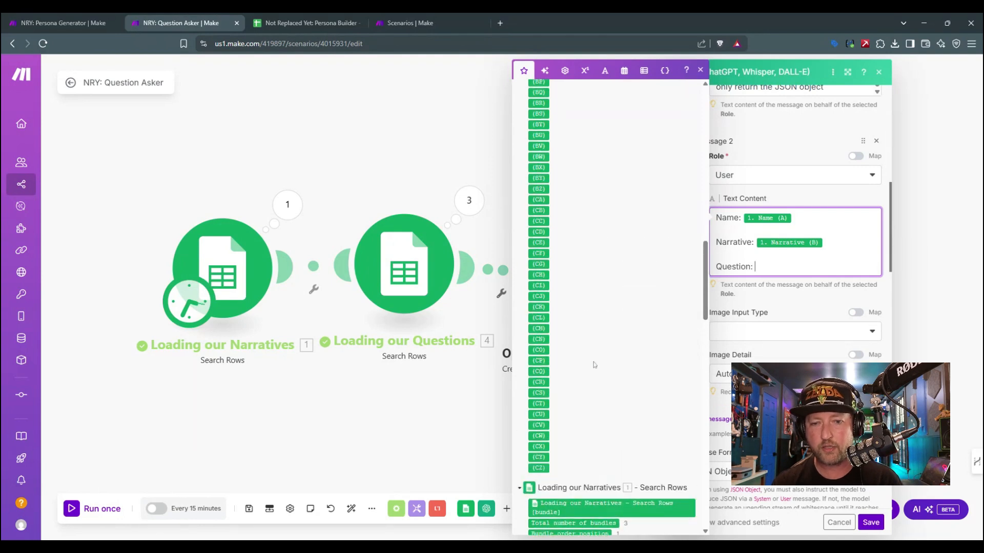
scroll(594, 364, "up", 5)
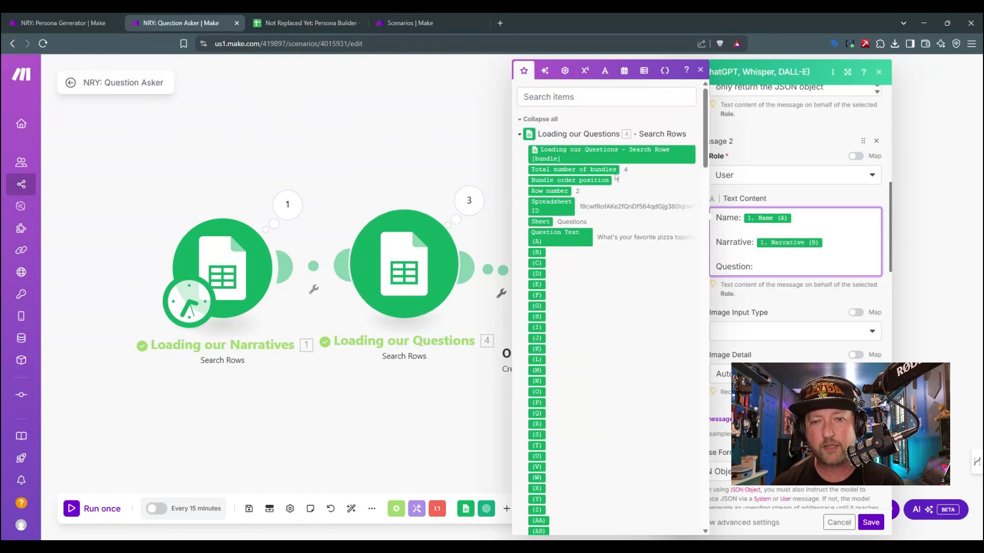
left_click(555, 234)
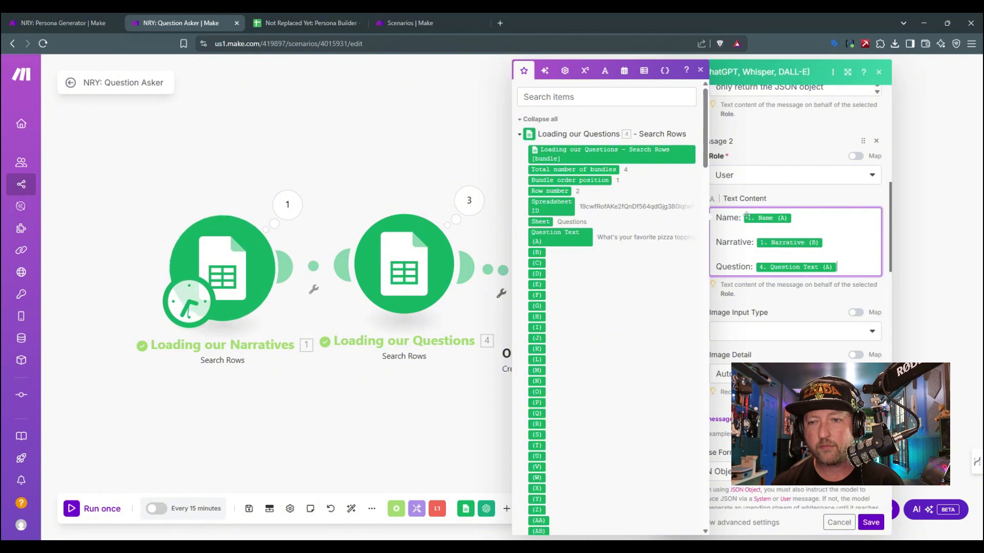
left_click(700, 70)
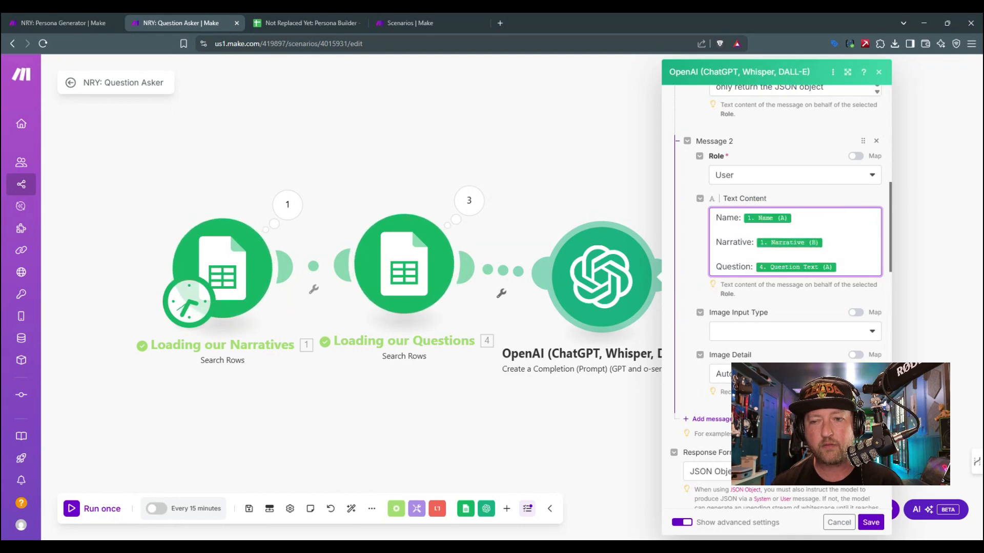
Step: Select the entire Developer / System prompt text in Message 1
scroll(802, 272, "up", 10)
scroll(778, 234, "down", 2)
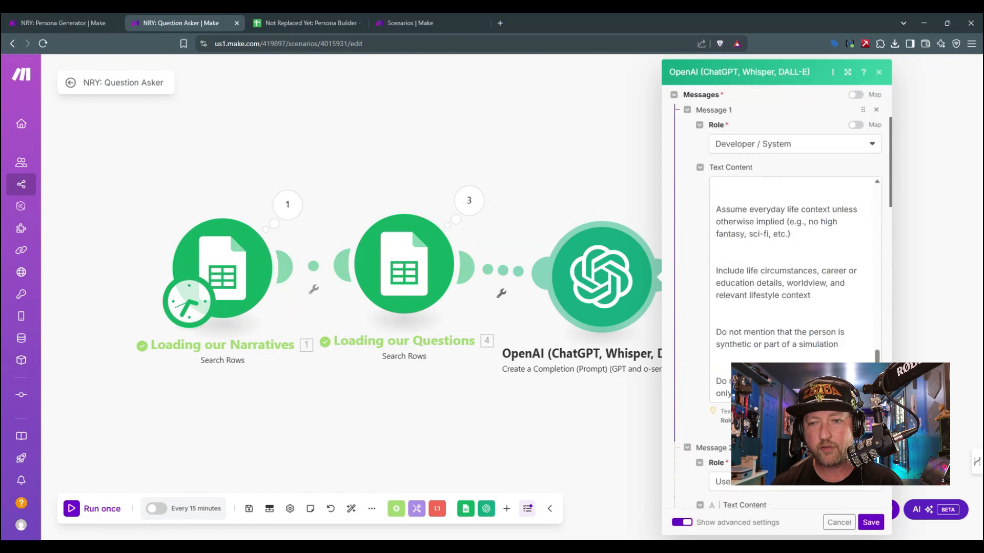
left_click(778, 234)
key("ctrl+a")
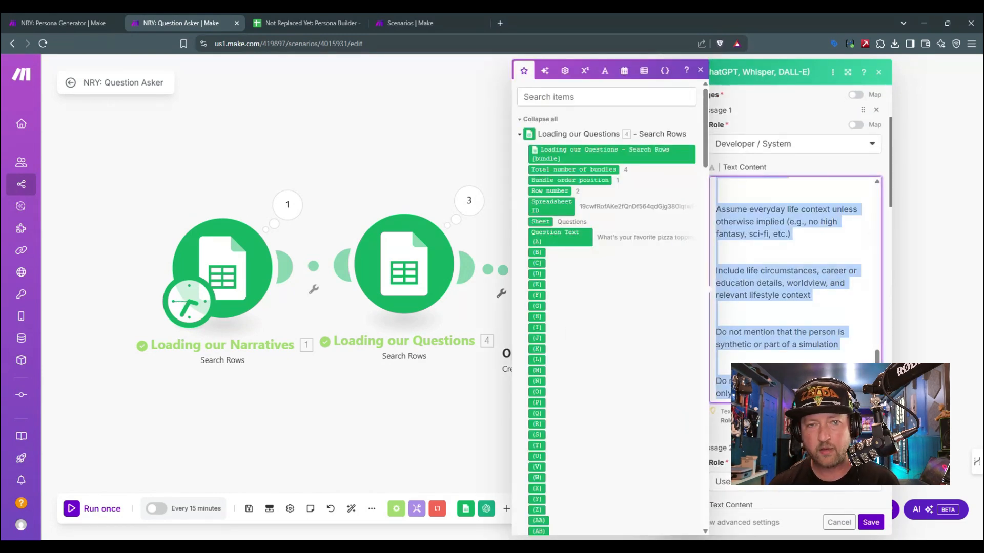
Step: Open ChatGPT at chatgpt.com in a new browser tab and collapse its sidebar
left_click(500, 22)
type("chat")
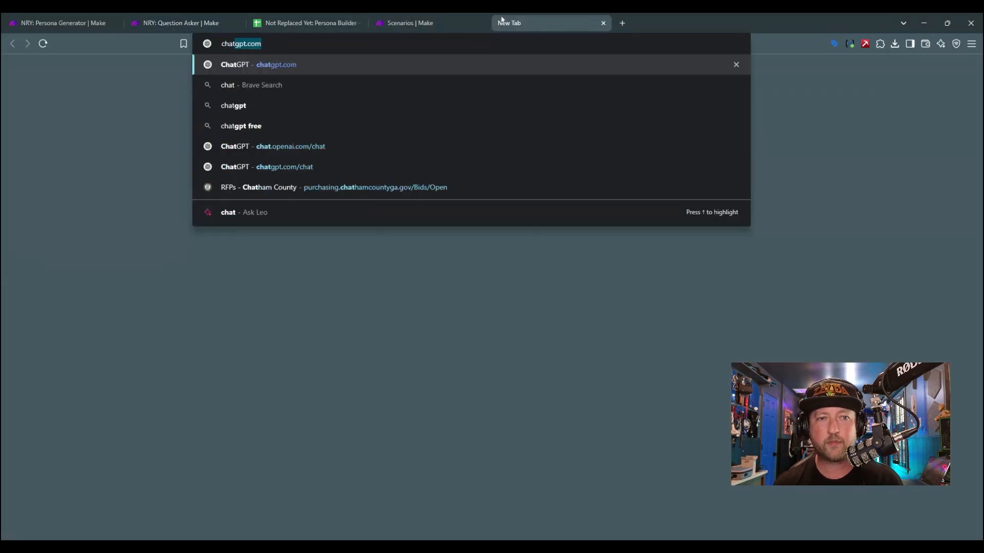
key("Return")
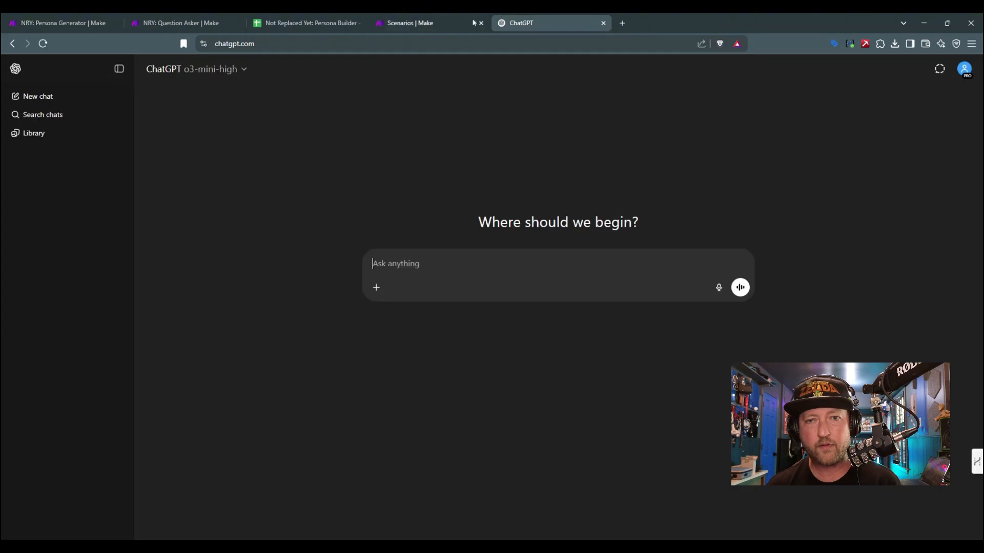
left_click(111, 68)
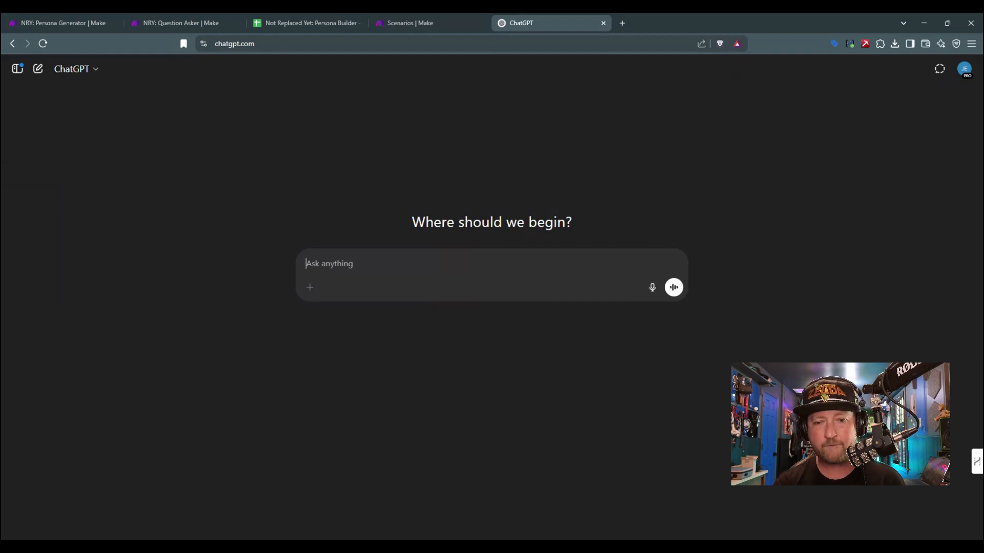
Step: Begin the ChatGPT message with "Help me modify a prompt that I'm using in my AI application. I don't need this to create persona or narratives"
type("Help me modify ")
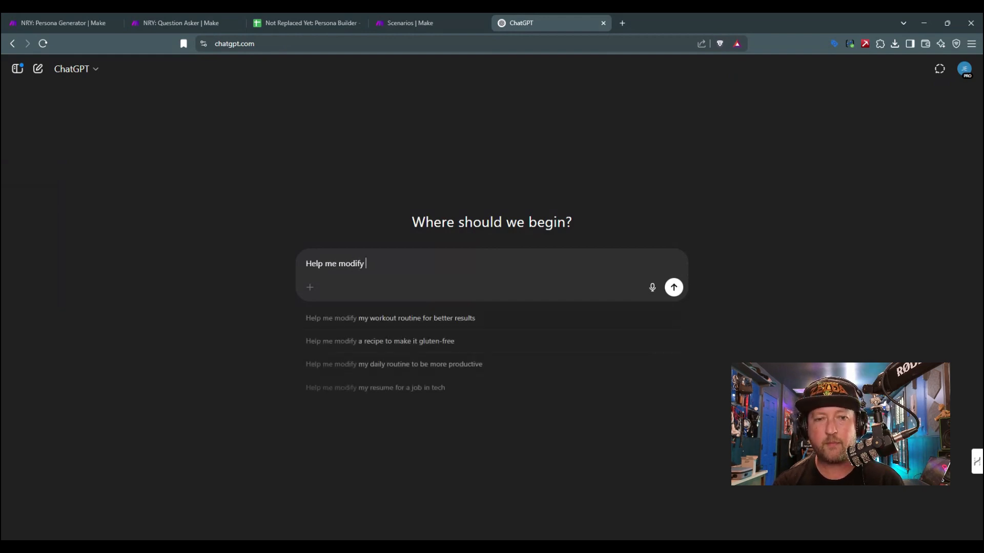
type("a prompt that I'm")
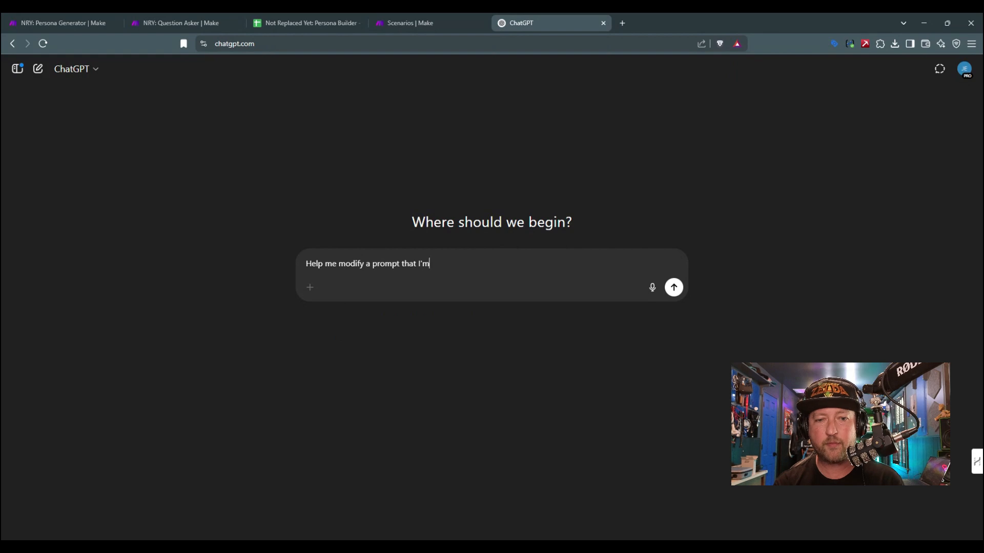
type(" using in my AI ")
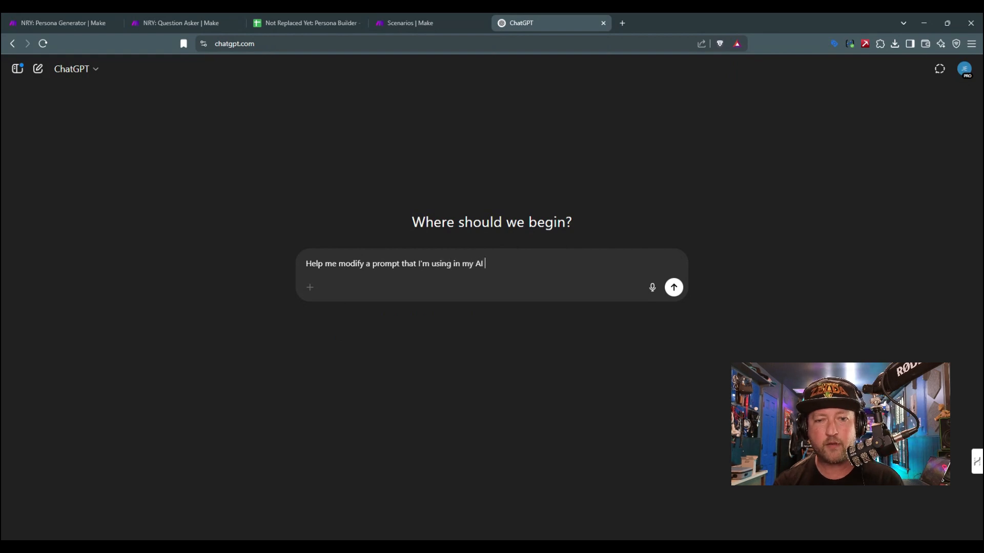
type("application")
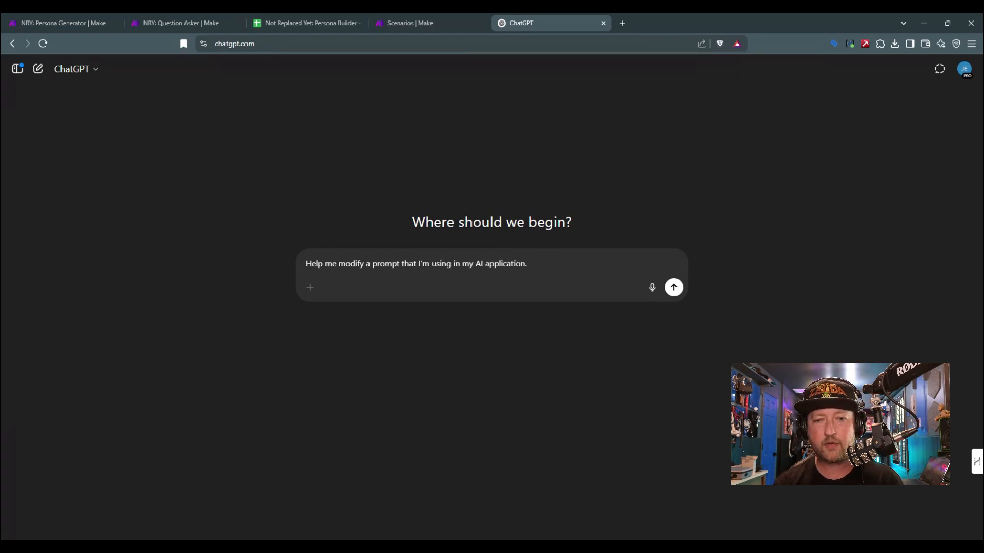
type(".  I don't need")
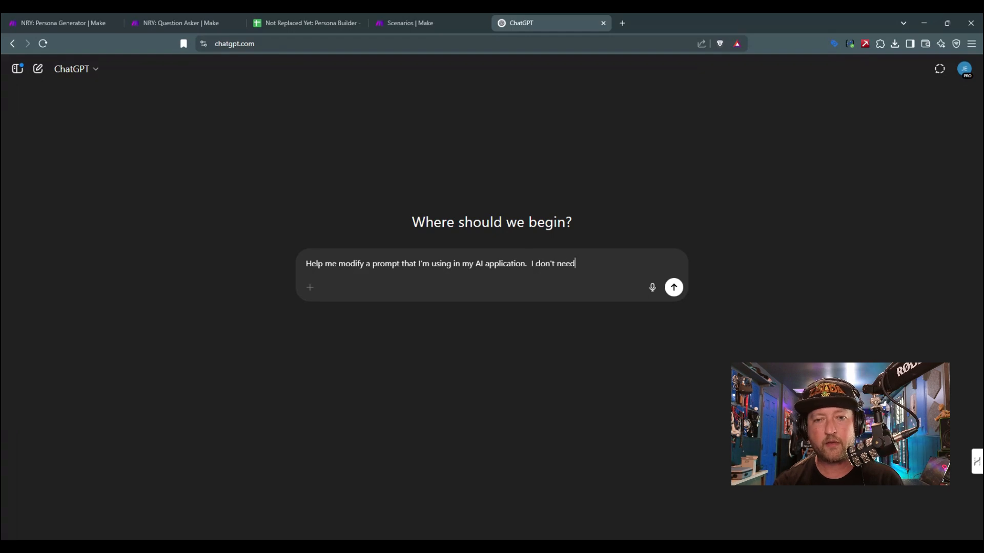
type(" this to create persona")
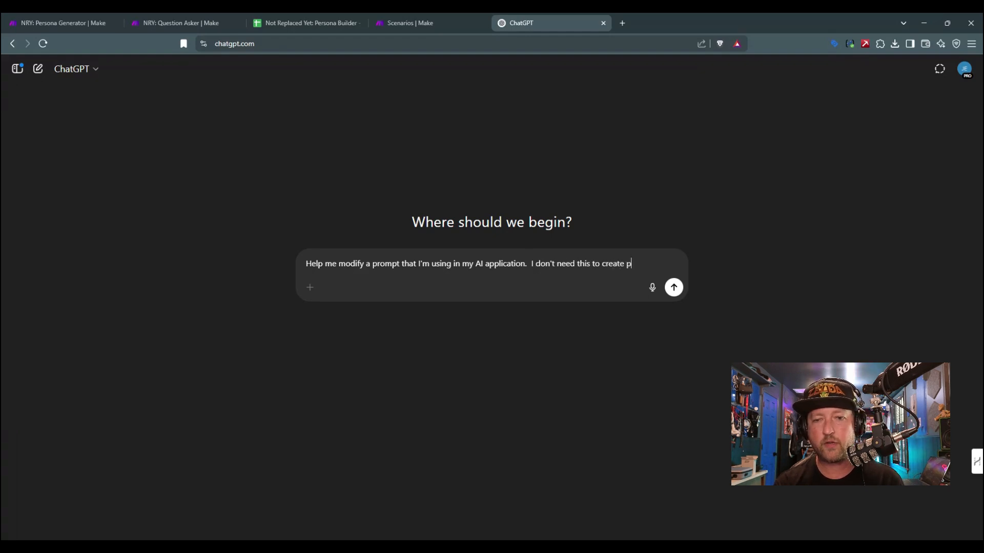
key("BackSpace")
key("BackSpace")
key("BackSpace")
key("BackSpace")
key("BackSpace")
key("BackSpace")
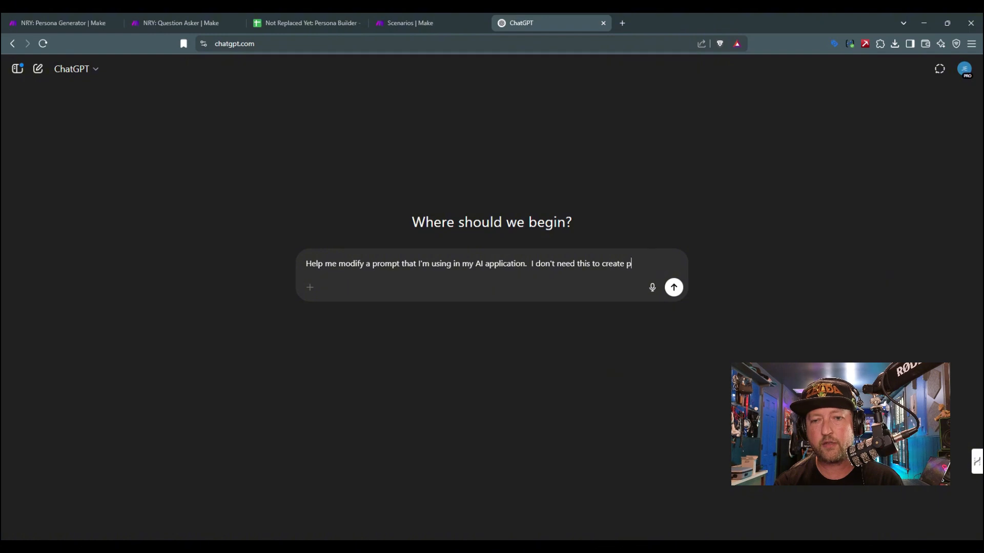
type("ersona or narra")
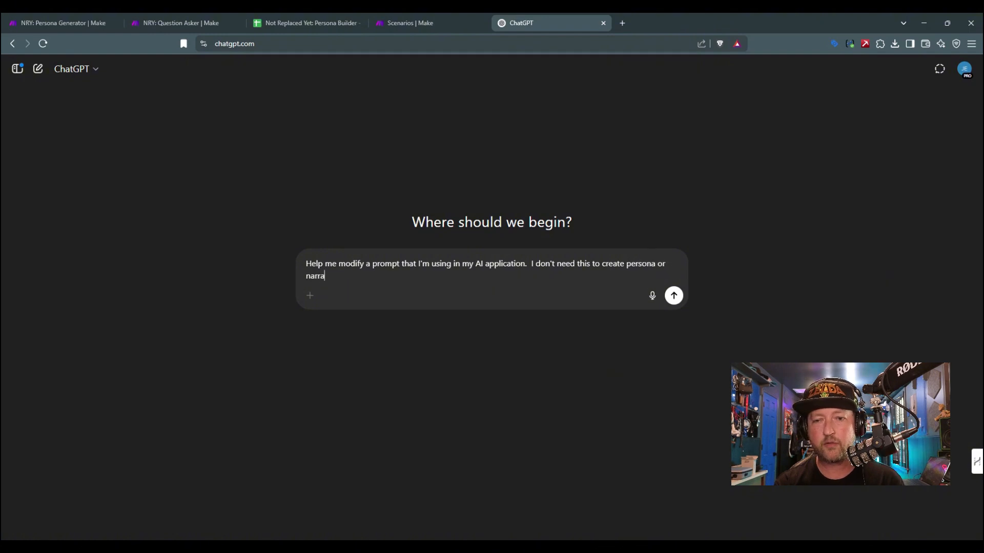
type("tives, but I do need it to ")
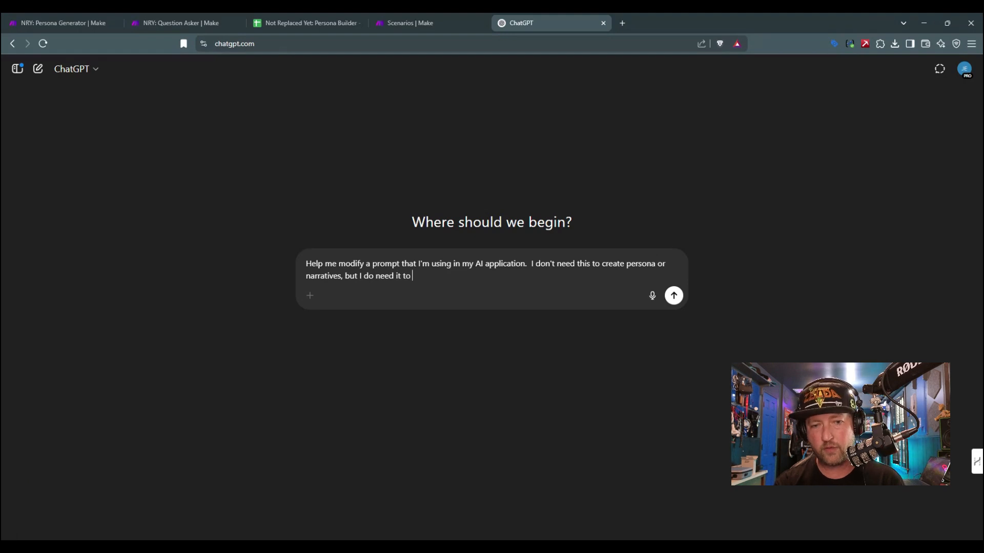
type("ask the")
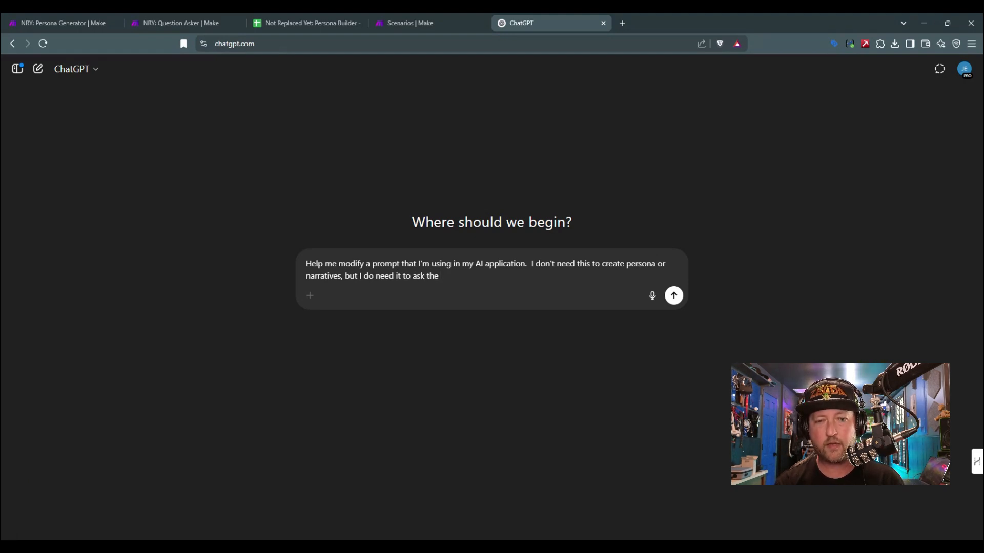
type(" nar")
Step: Continue the message with ", but I do need it to ask the synthetic persona, based on the narrative provided,"
key("BackSpace")
key("BackSpace")
type("sy")
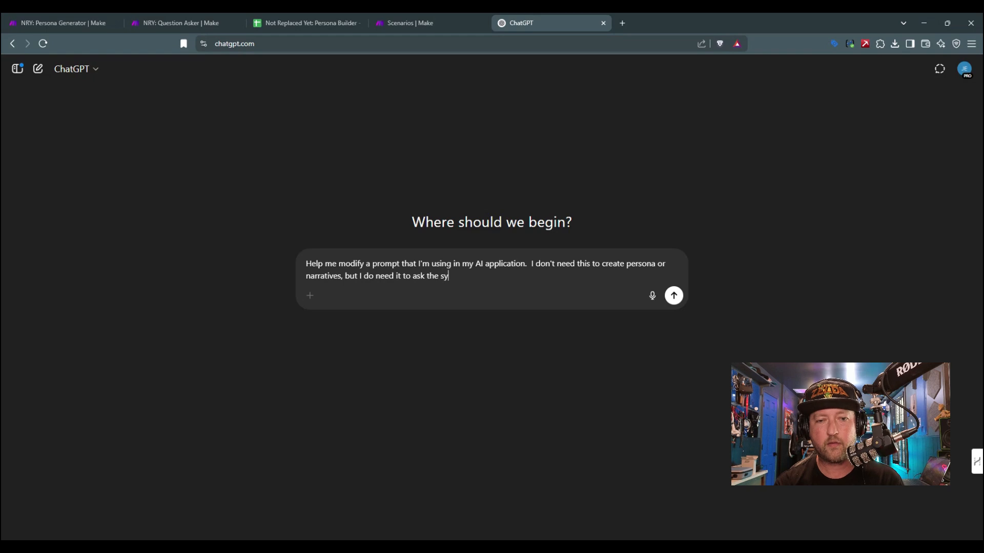
type("nthetic persona, based on the ")
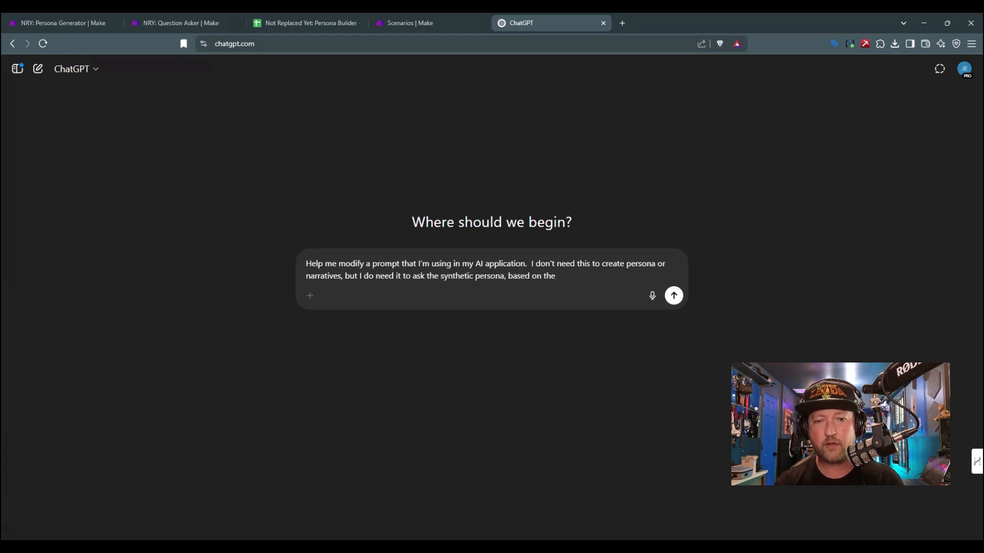
type("narrativ")
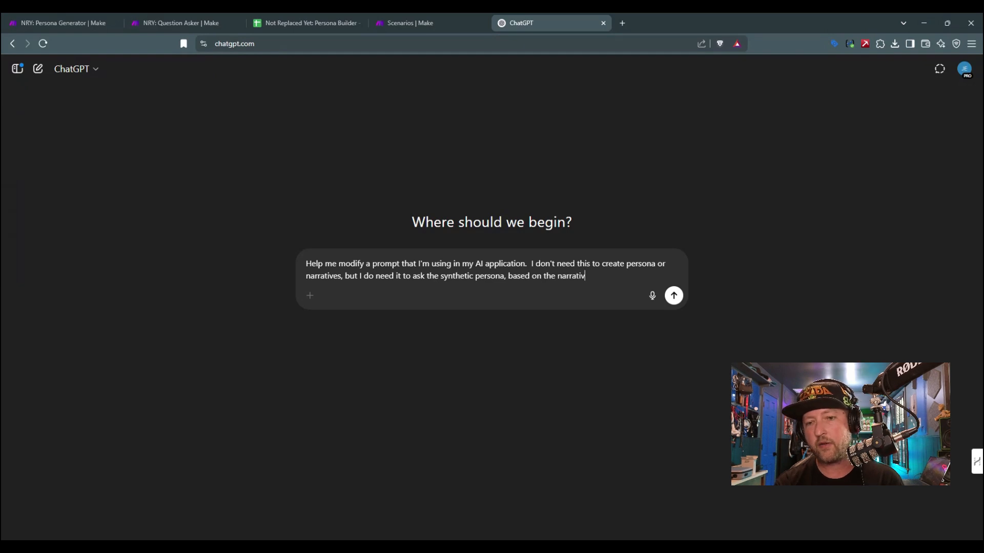
type("e provided, ")
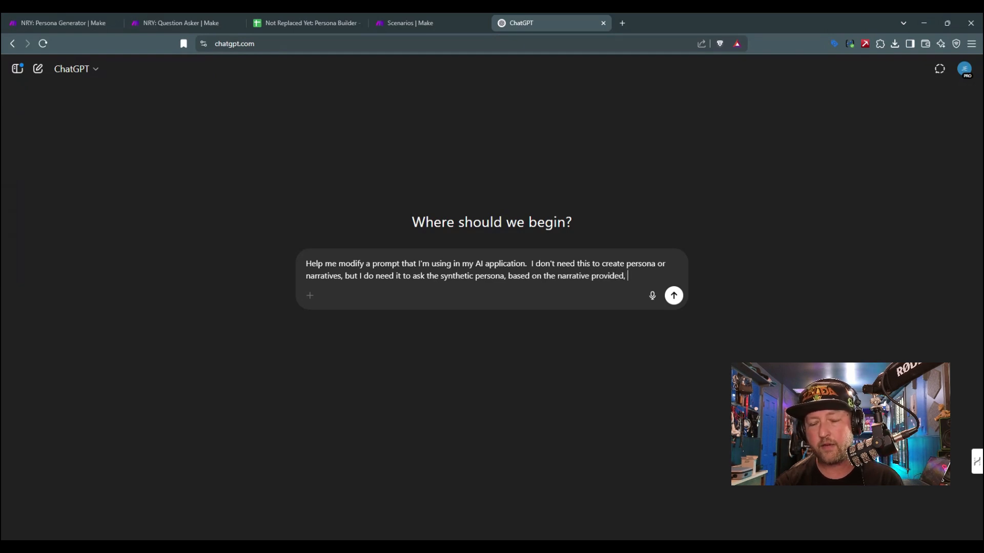
type("a ")
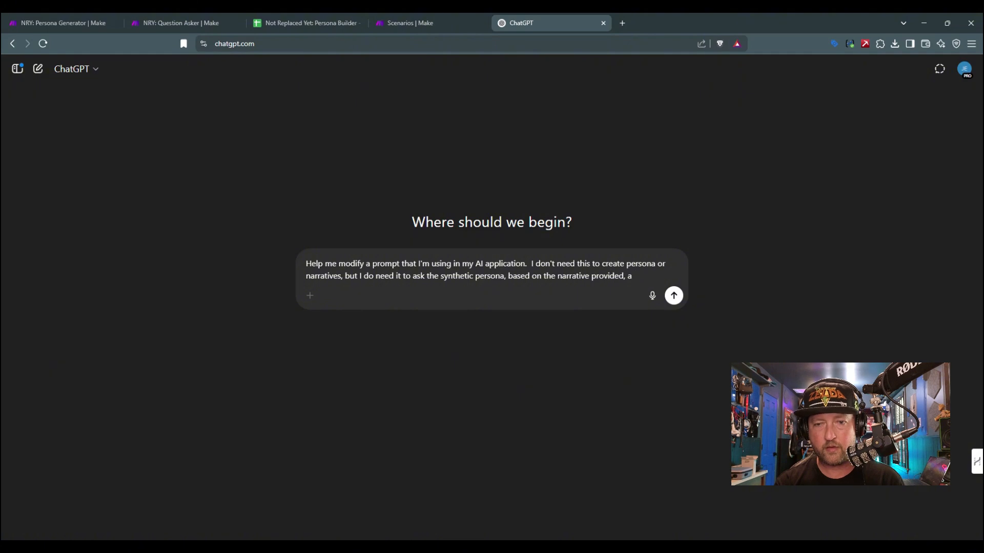
type("single question")
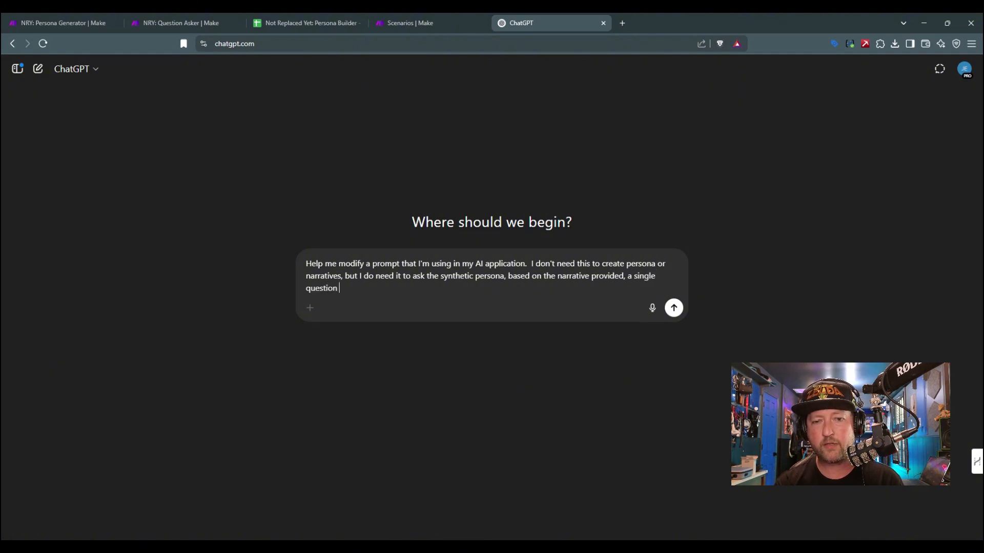
type(" that will")
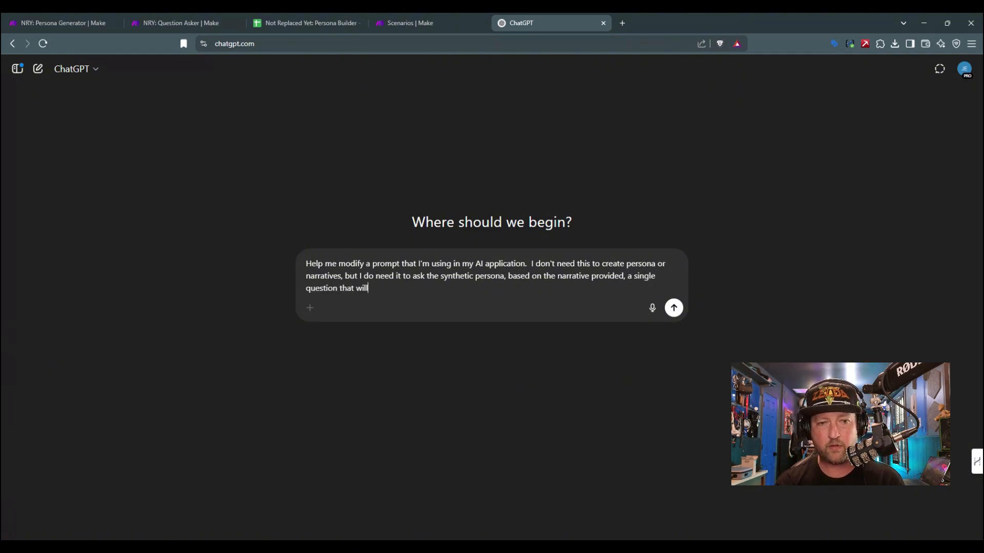
type(" also be provided")
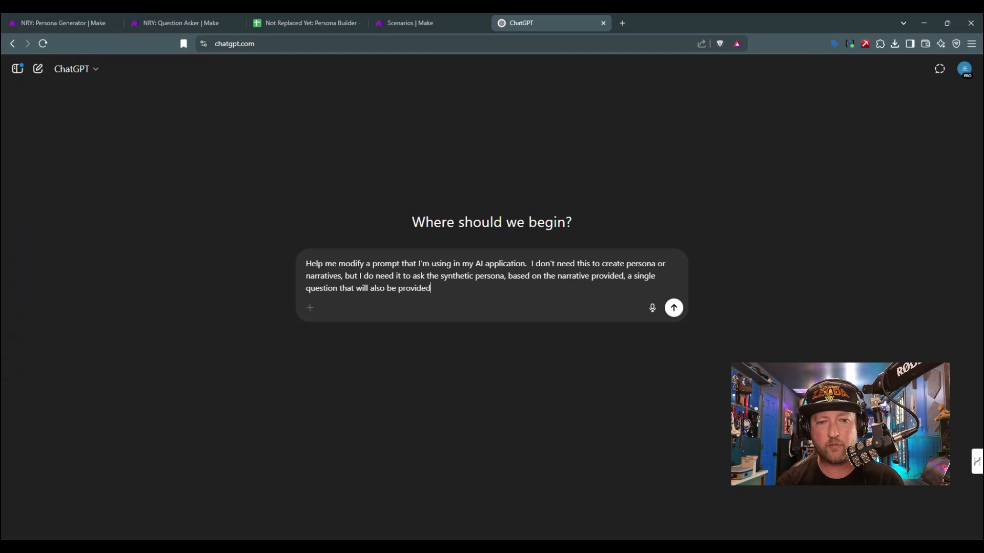
type(" in the user")
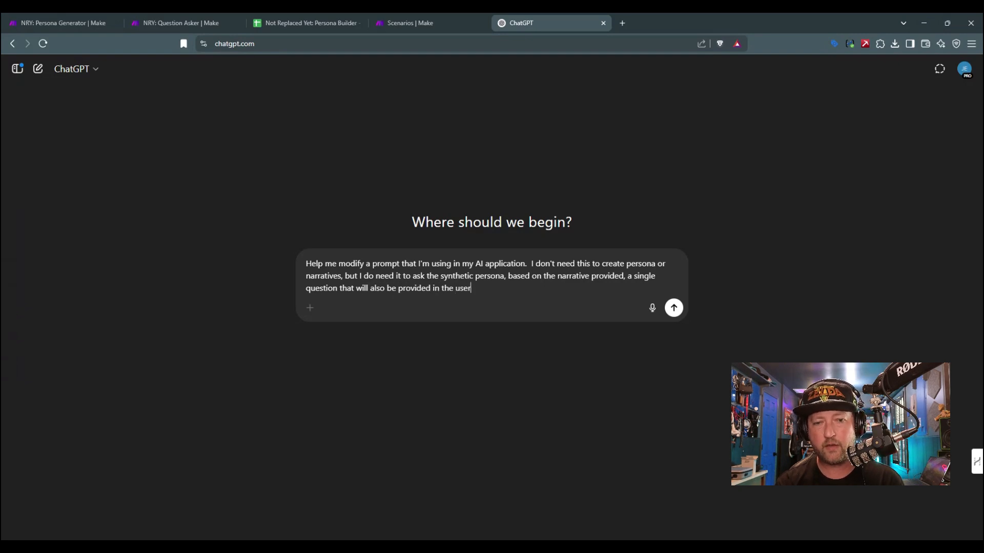
type(" message context.")
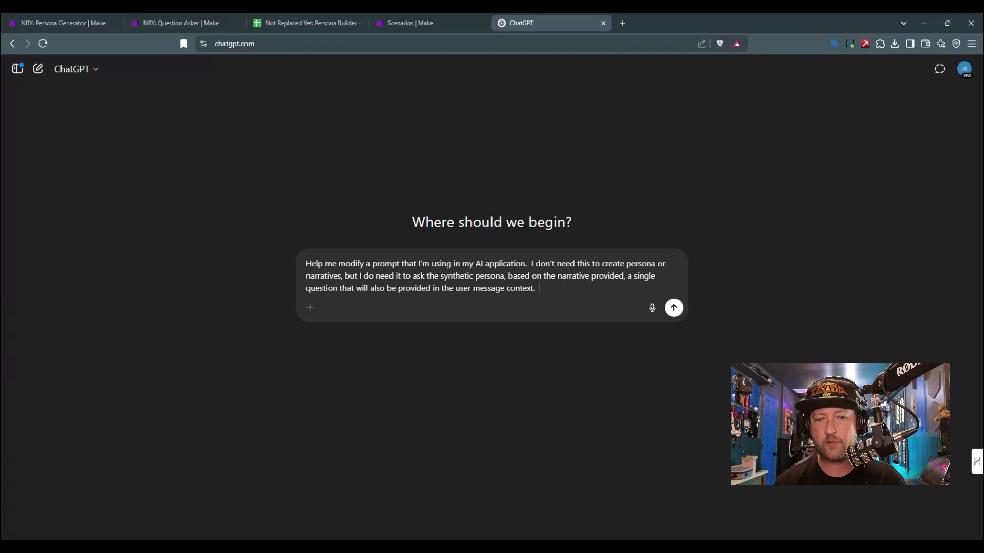
Step: Add the sentence "Other than this change in intention, please keep the other factors detailed in this prompt the same."
type("Other than this ch")
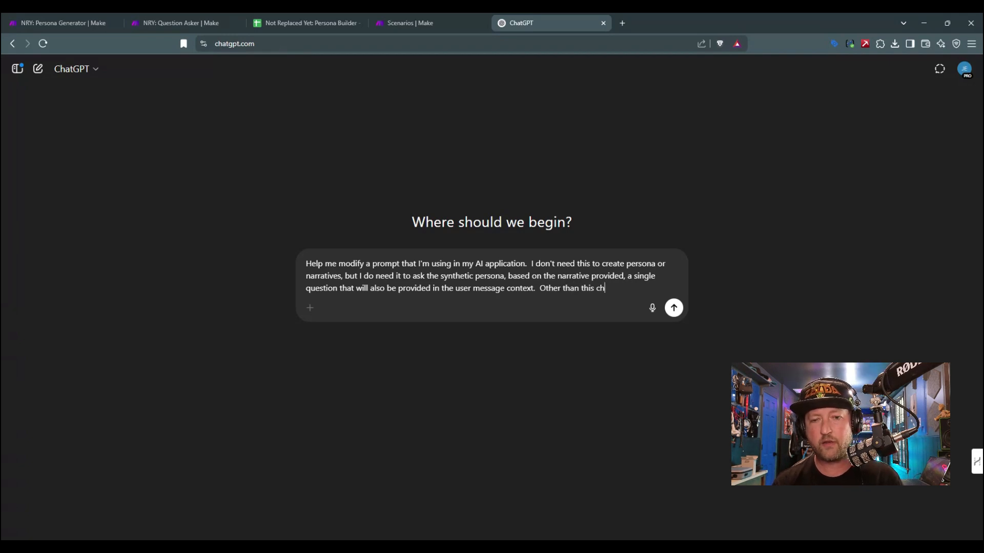
type("ange in intetn")
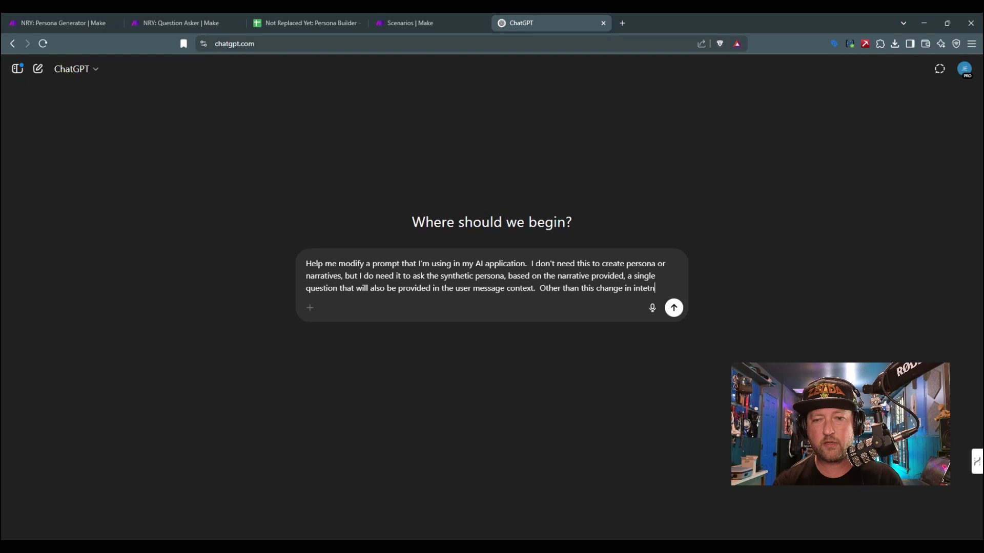
key("BackSpace")
key("BackSpace")
type("ntion, please ke")
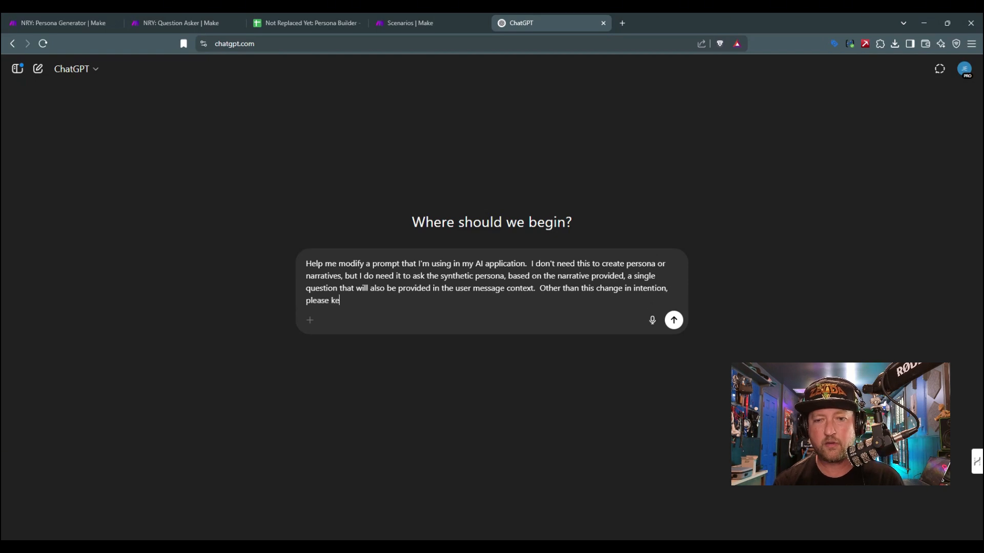
type("ep the others")
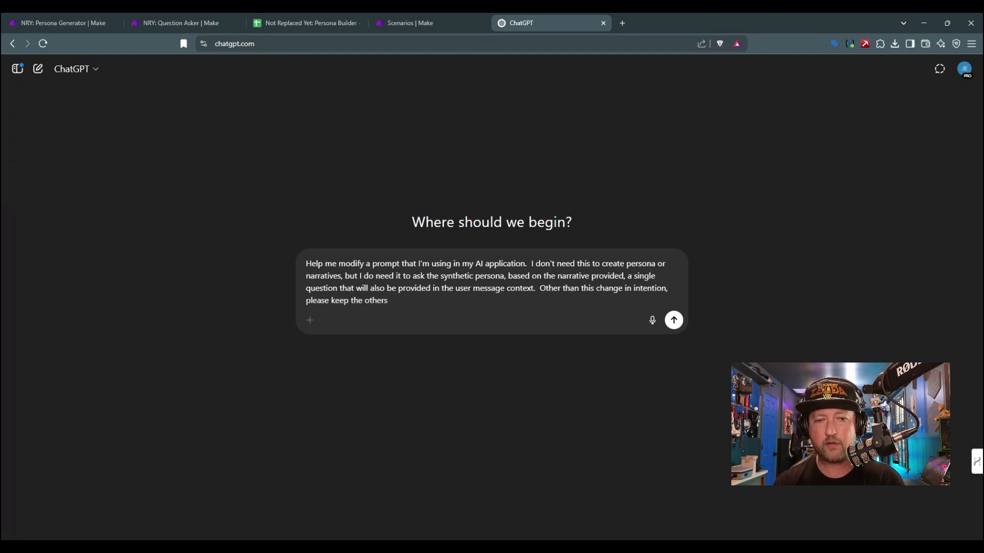
key("BackSpace")
type("fa")
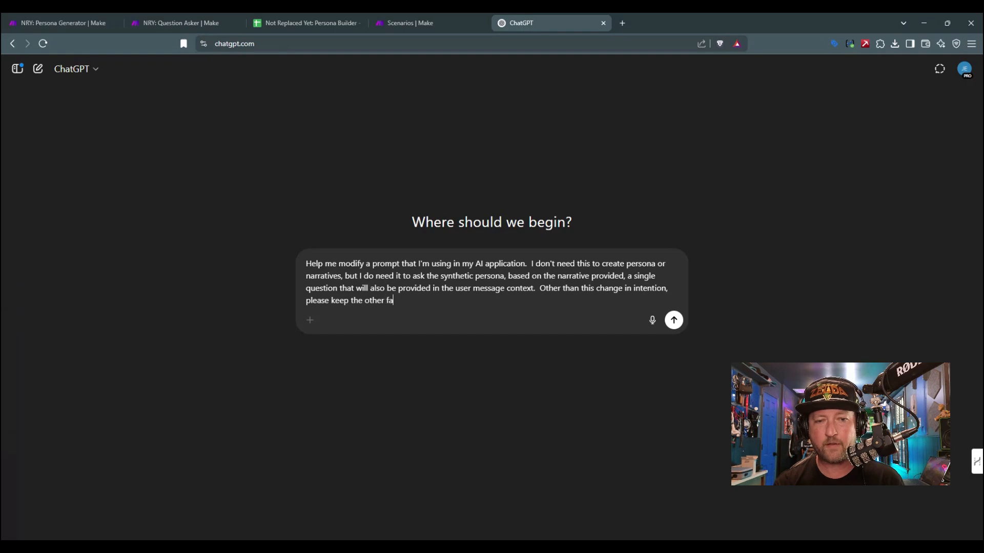
type("ctors detailed in t")
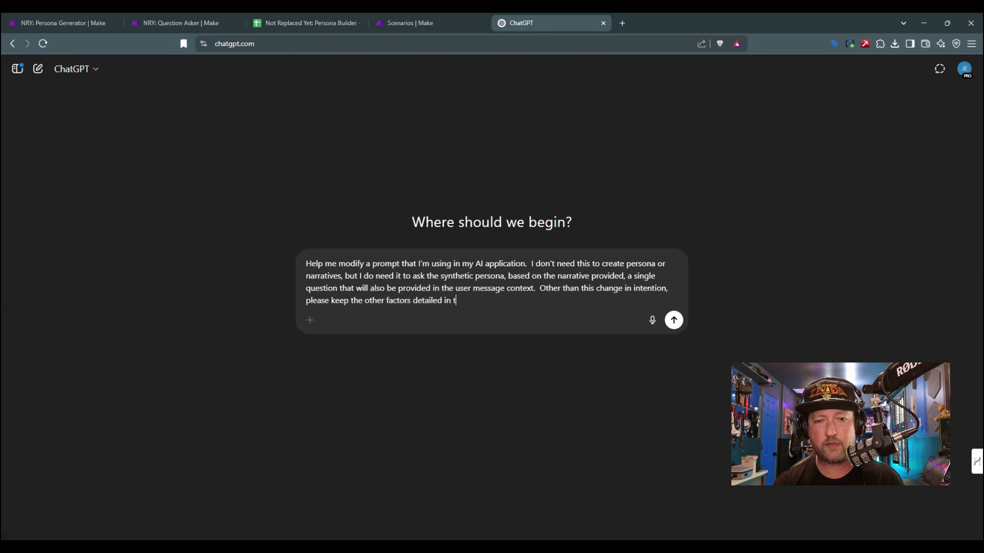
type("his prompt the same")
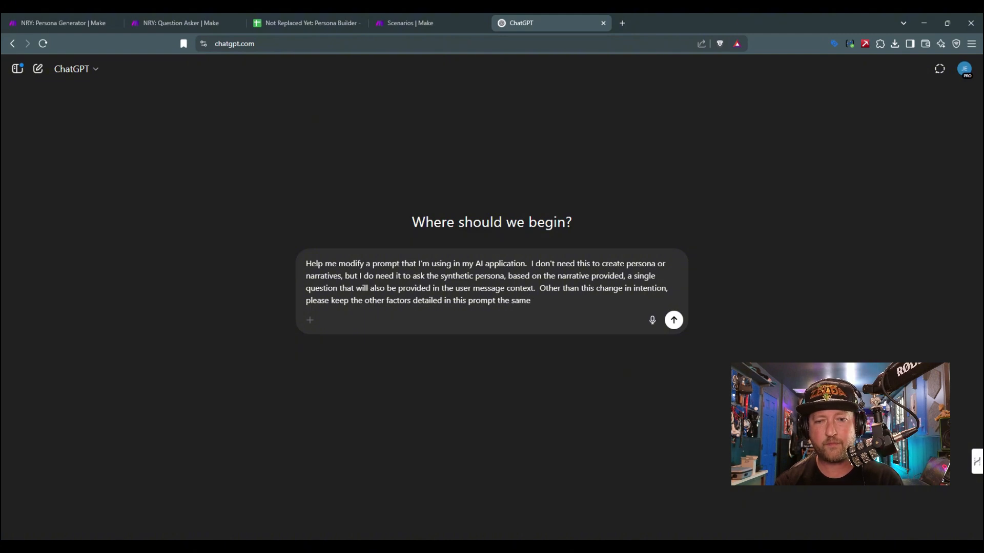
type(" whilee")
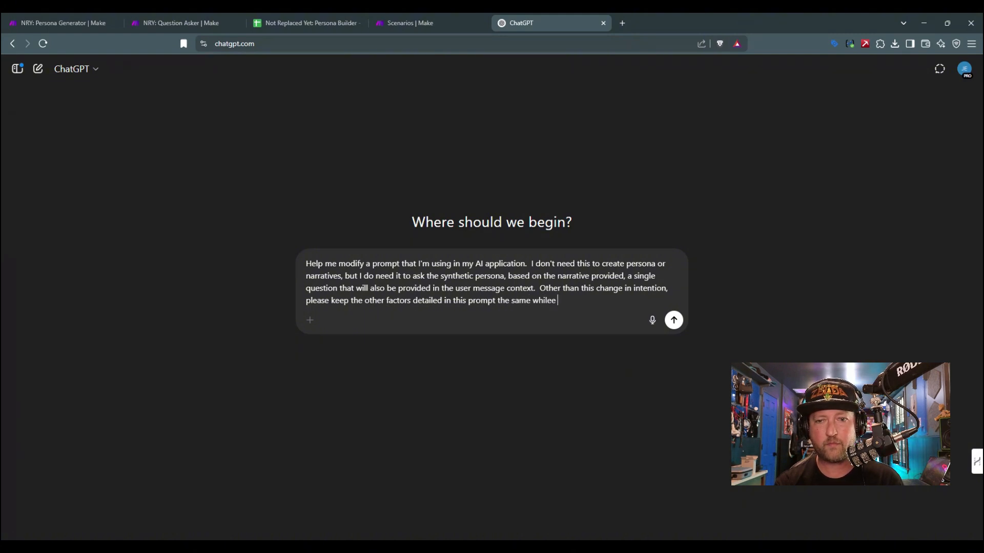
key("BackSpace")
key("BackSpace")
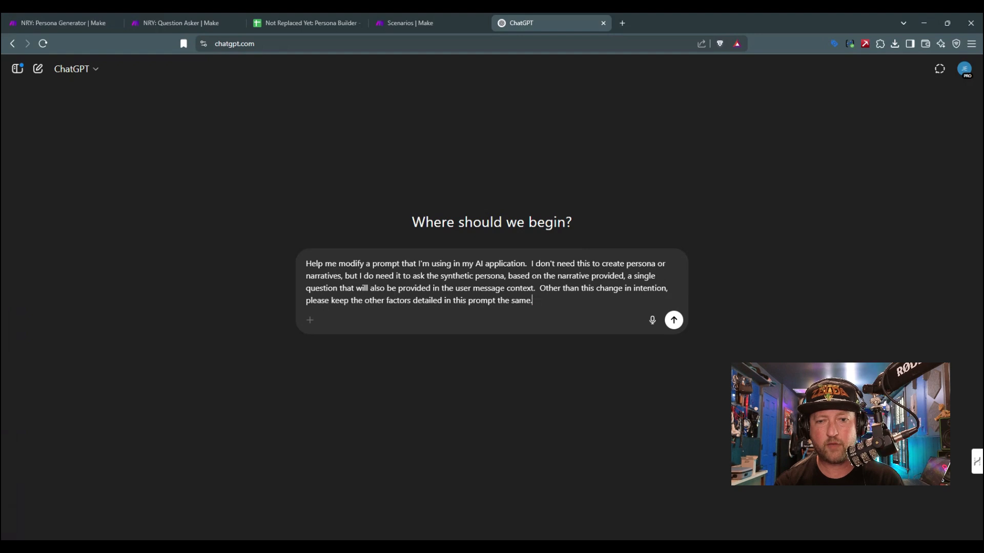
Step: Start a new paragraph labelled "Existing Prompt:" and paste the copied Developer / System prompt after it
key("shift+Return")
key("shift+Return")
type("Existings")
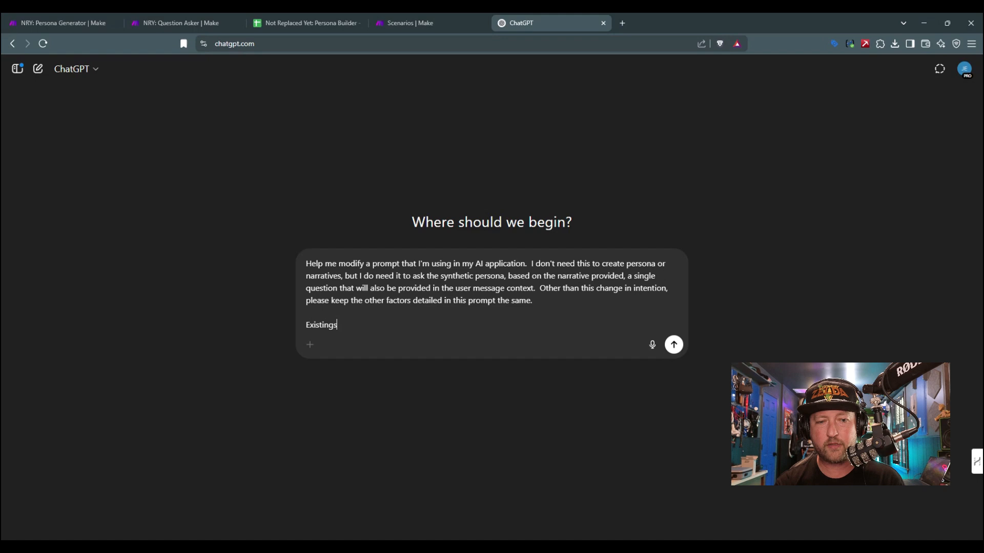
key("BackSpace")
type("Pro")
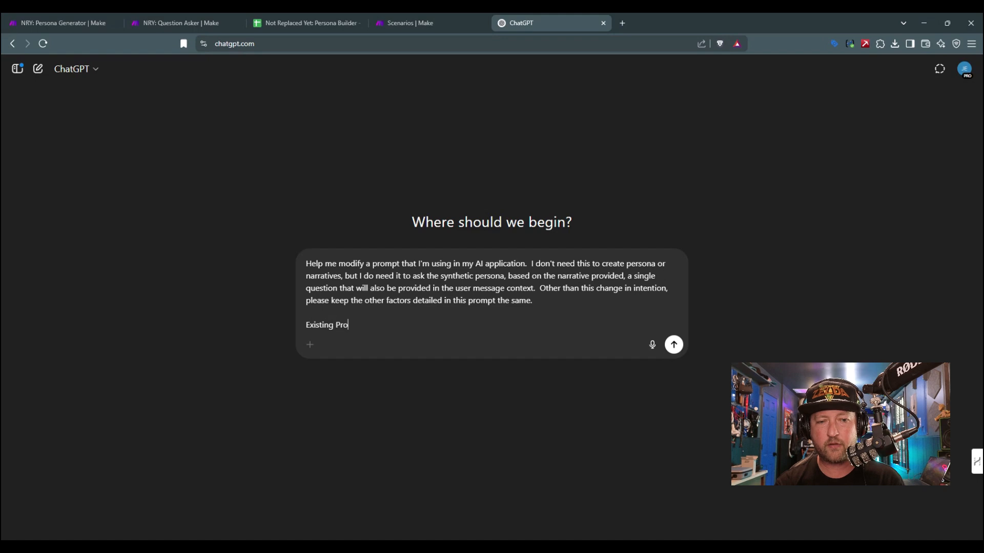
type("mpt:")
key("ctrl+v")
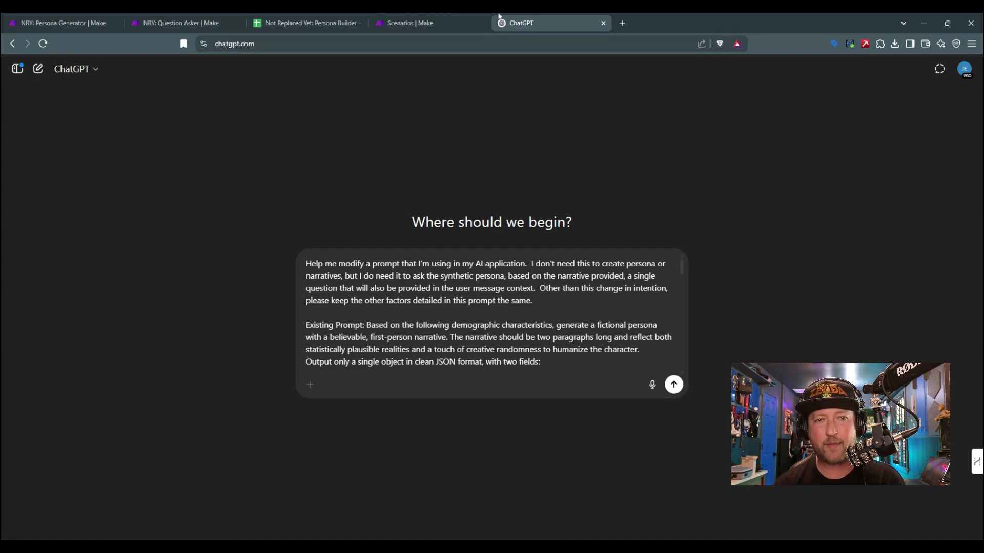
Step: Send the prompt-modification request to ChatGPT and look over the submitted message
key("Return")
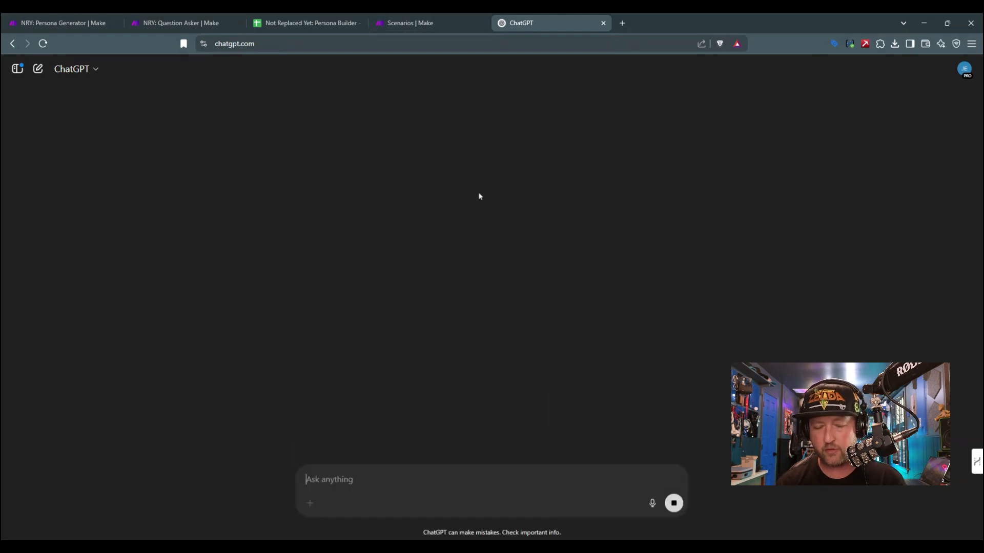
scroll(431, 334, "up", 12)
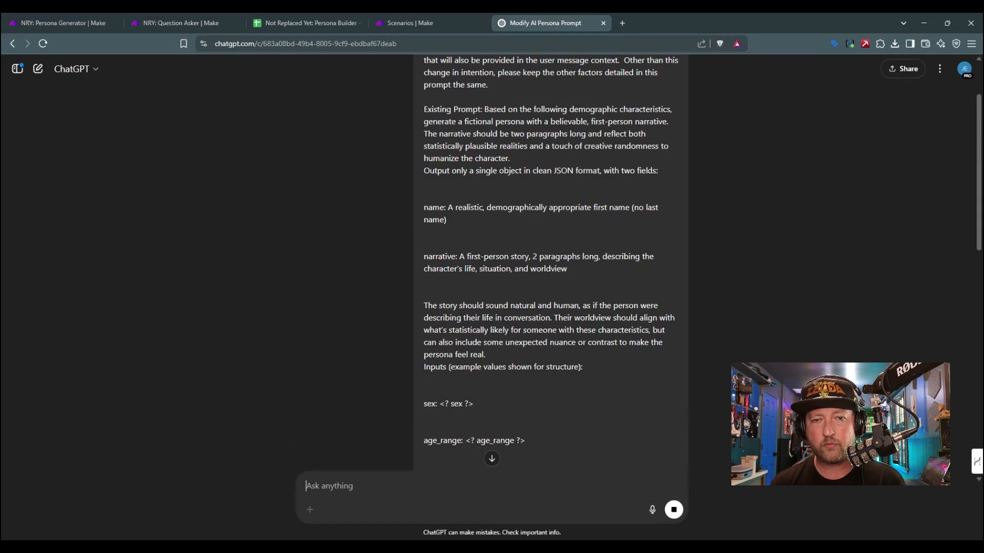
scroll(430, 335, "down", 11)
scroll(431, 335, "down", 2)
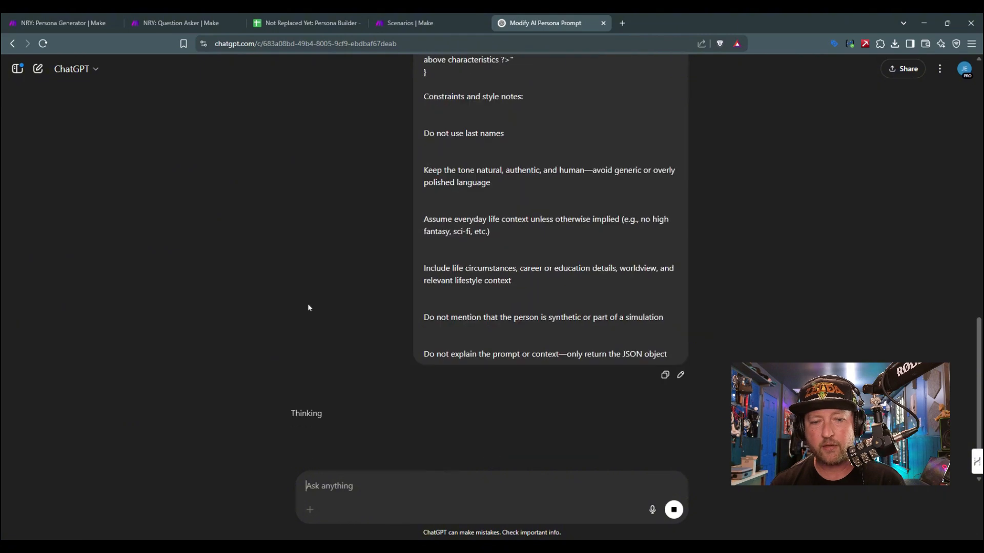
scroll(290, 319, "up", 4)
Step: View the available ChatGPT models, including the additional models, without switching
left_click(87, 68)
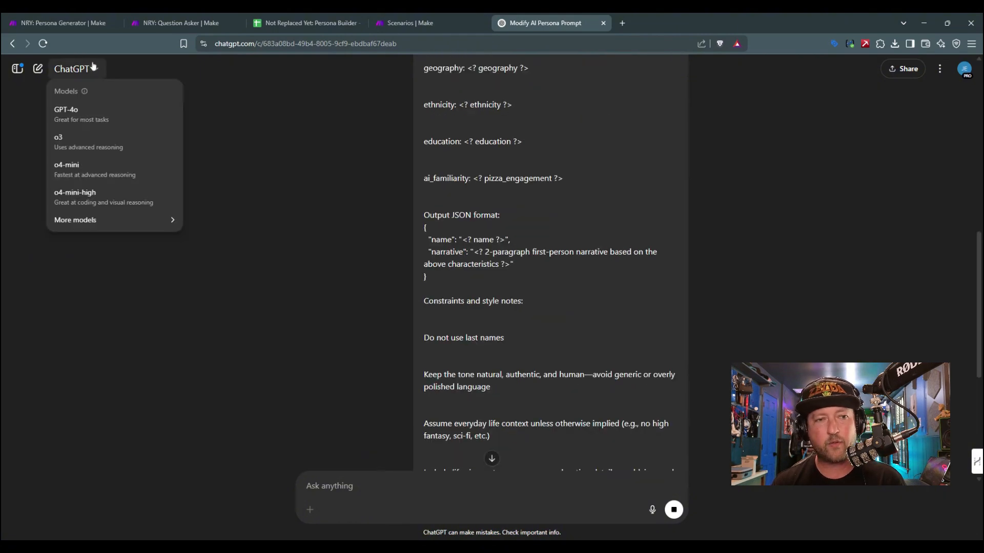
scroll(266, 267, "up", 10)
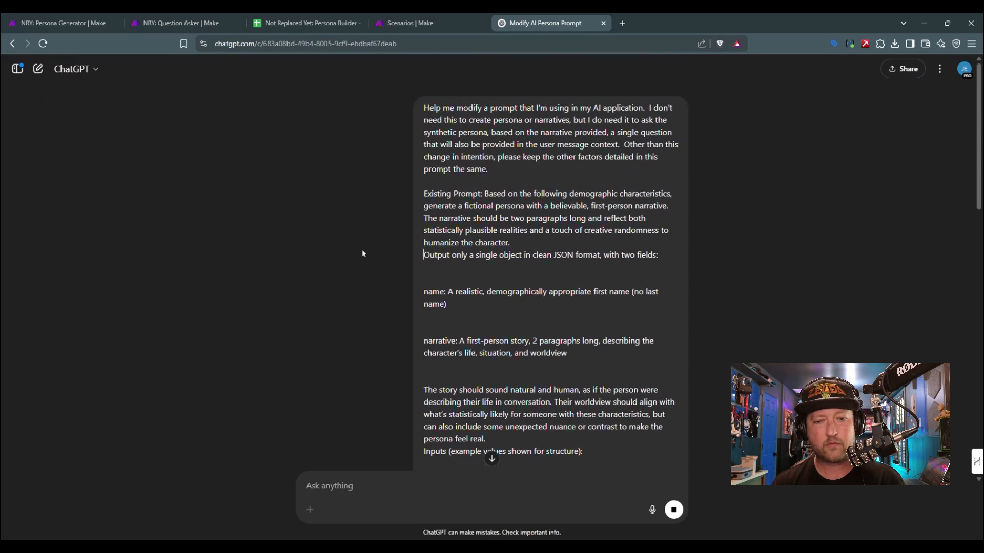
scroll(362, 249, "down", 15)
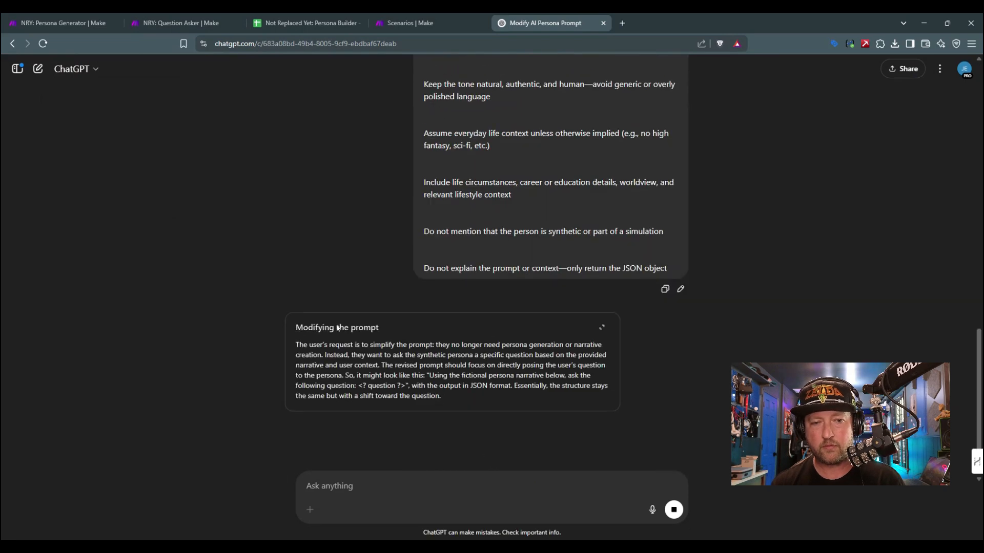
left_click(95, 68)
mouse_move(101, 220)
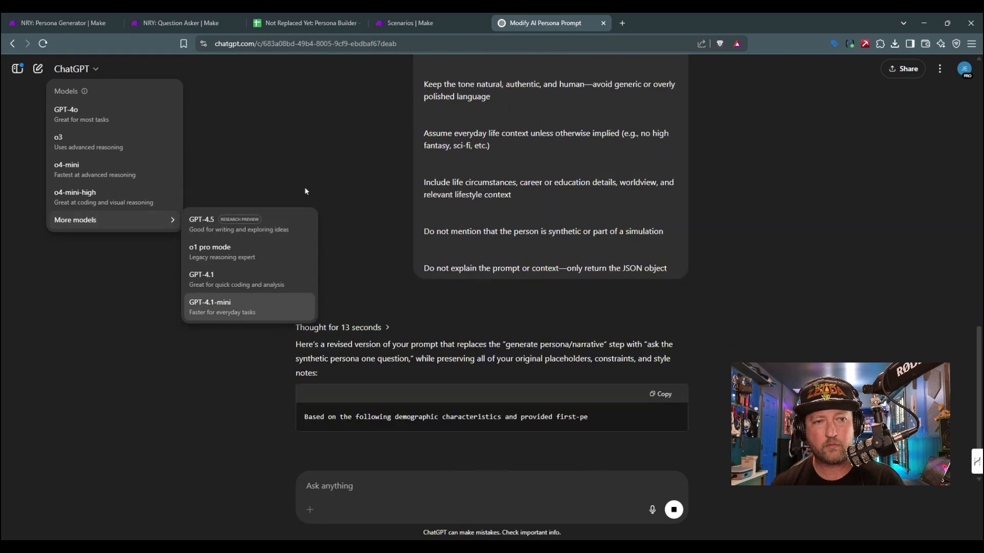
left_click(311, 158)
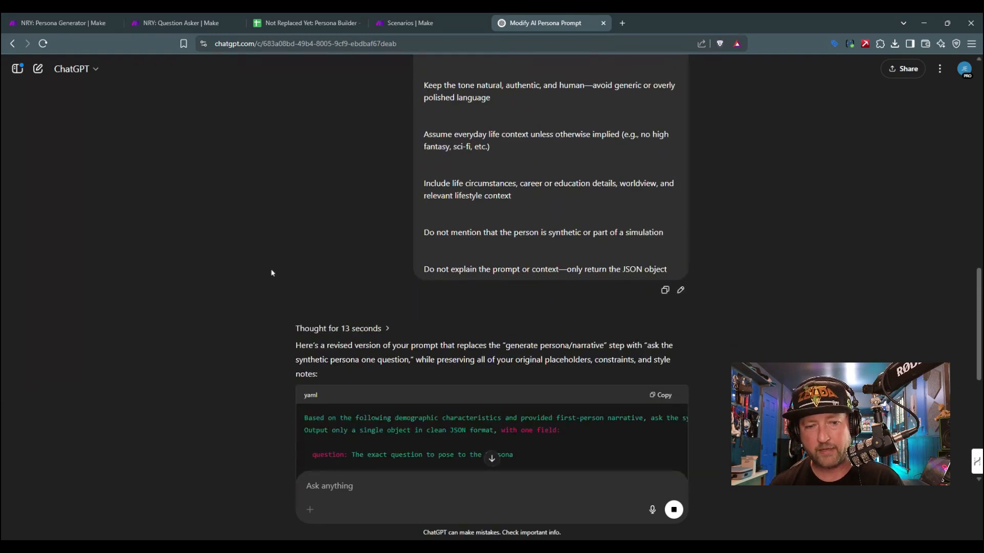
Step: Examine the revised prompt in the reply, especially its opening instruction, demographic inputs, output format and style notes
scroll(272, 273, "down", 2)
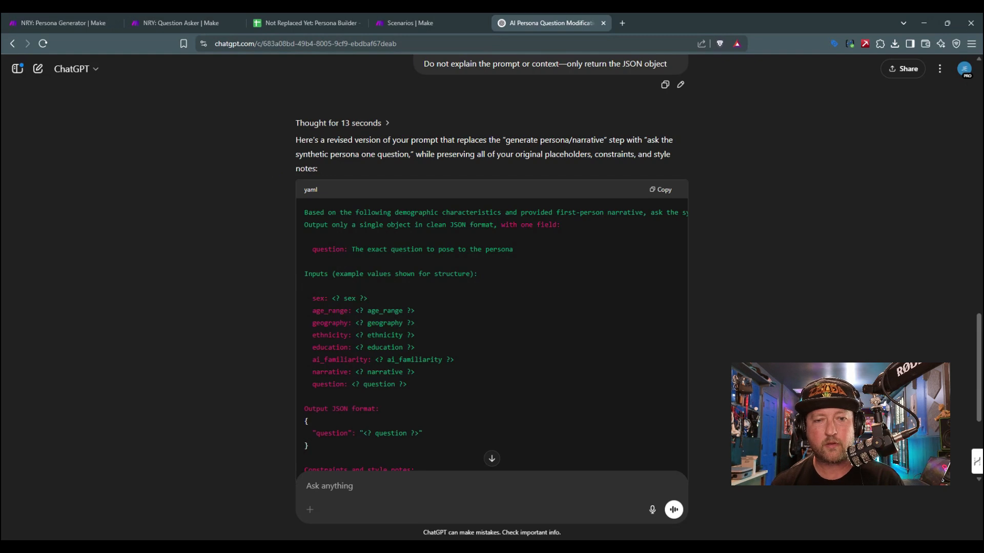
scroll(361, 334, "down", 2)
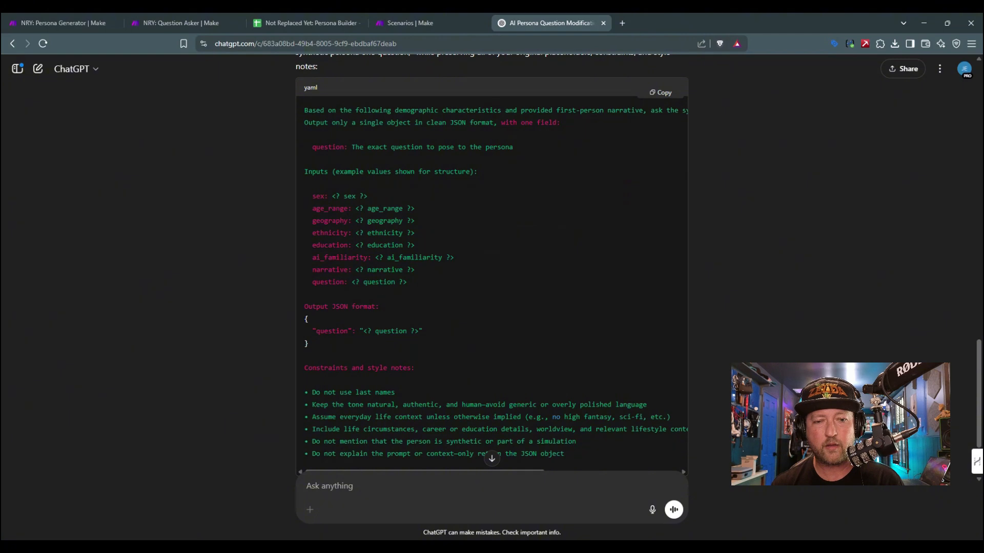
left_click_drag(317, 209, 414, 247)
left_click(414, 247)
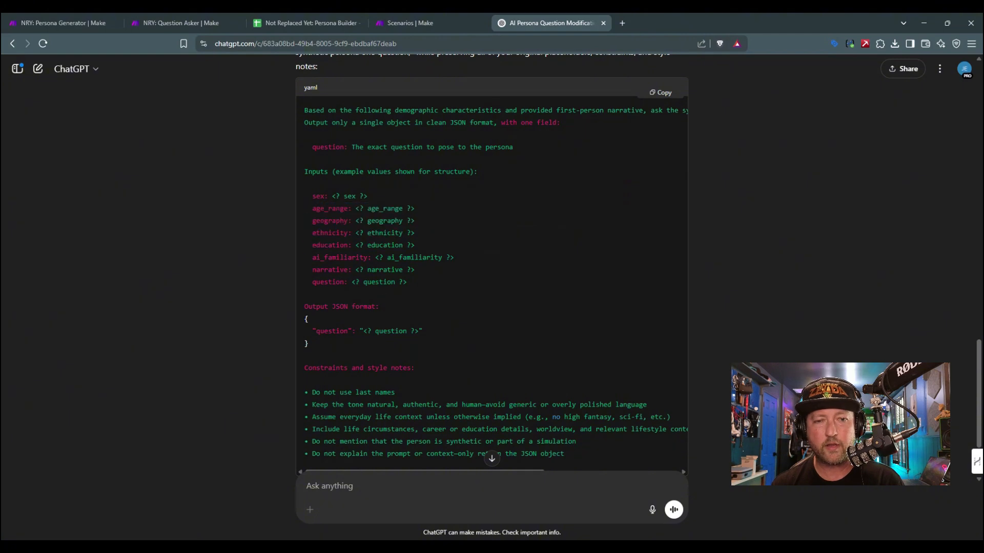
left_click_drag(311, 196, 360, 254)
left_click(360, 254)
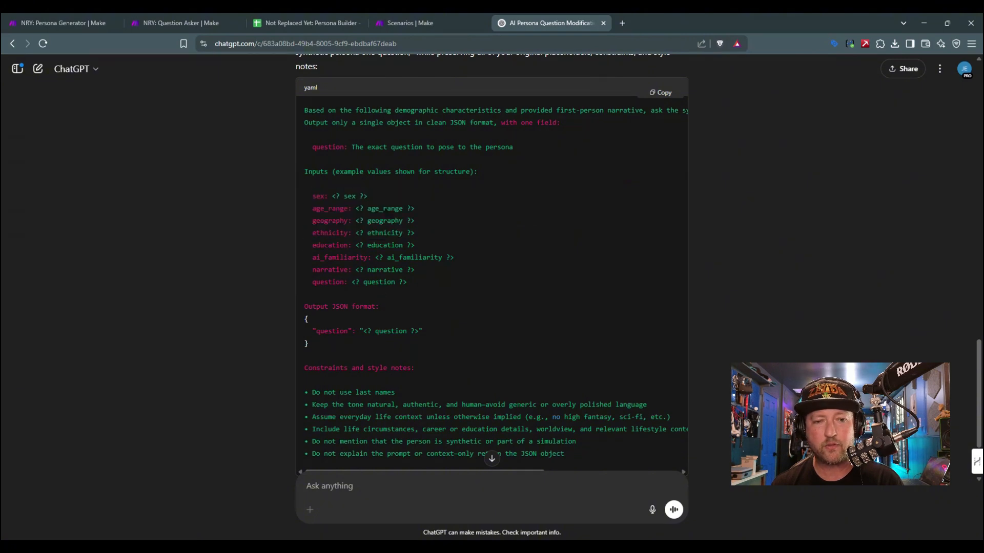
left_click_drag(455, 258, 305, 196)
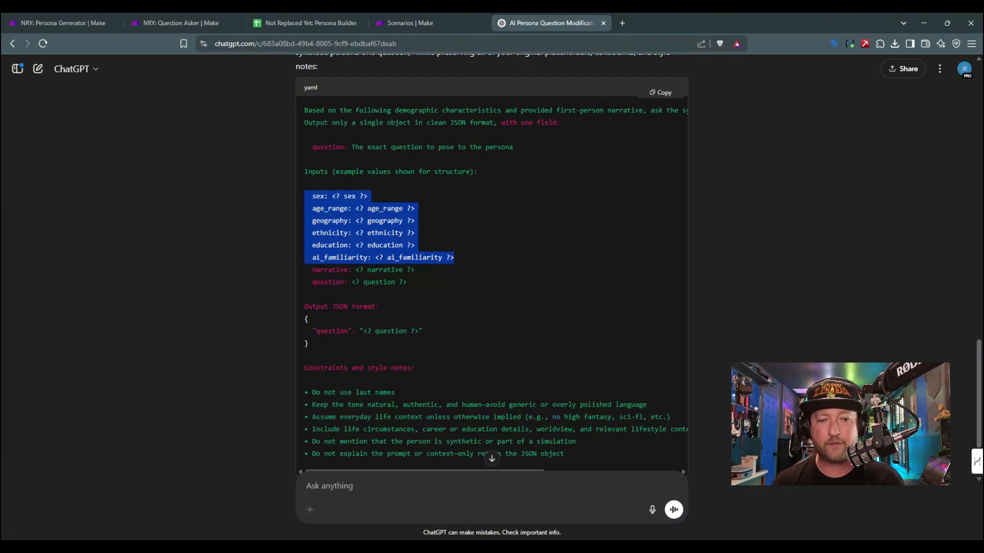
scroll(378, 340, "down", 1)
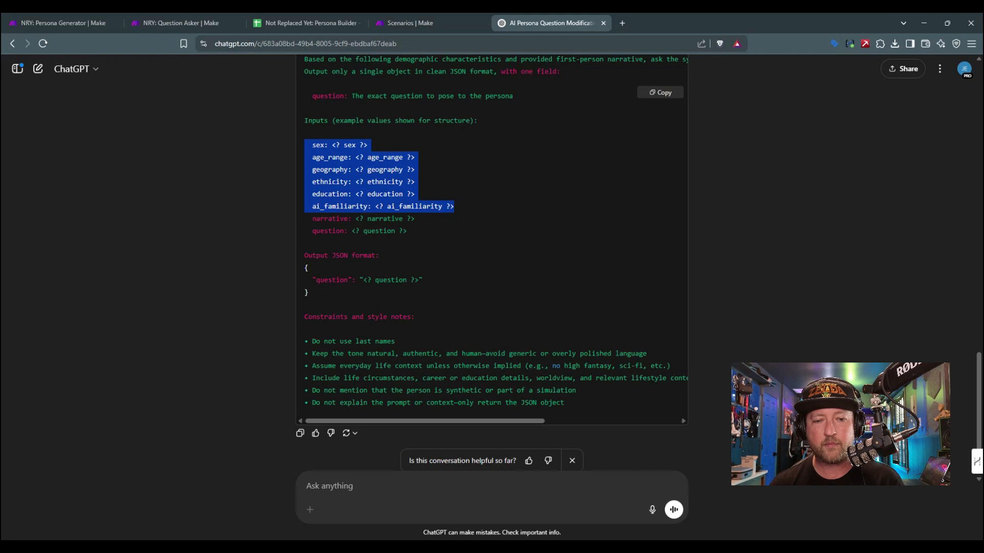
scroll(433, 375, "up", 3)
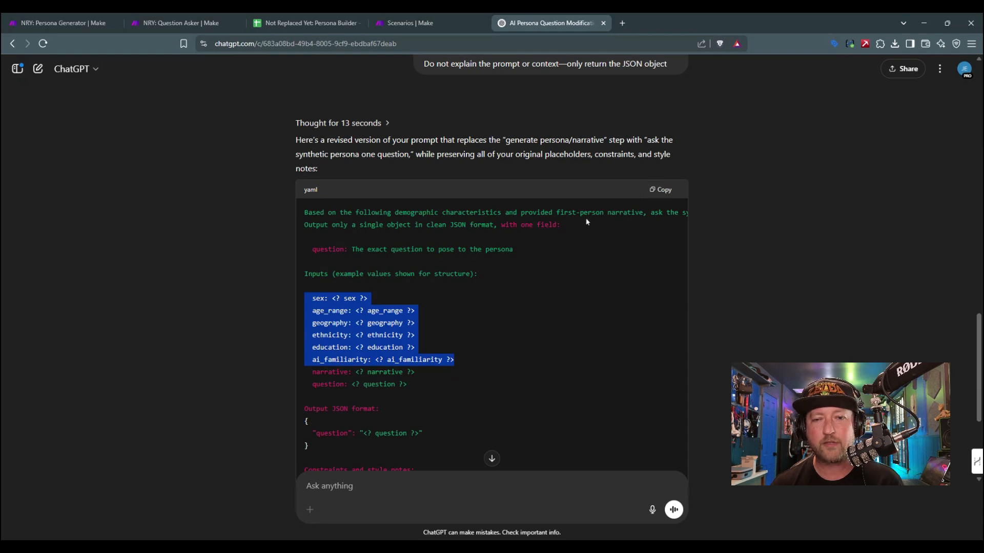
left_click_drag(605, 212, 320, 232)
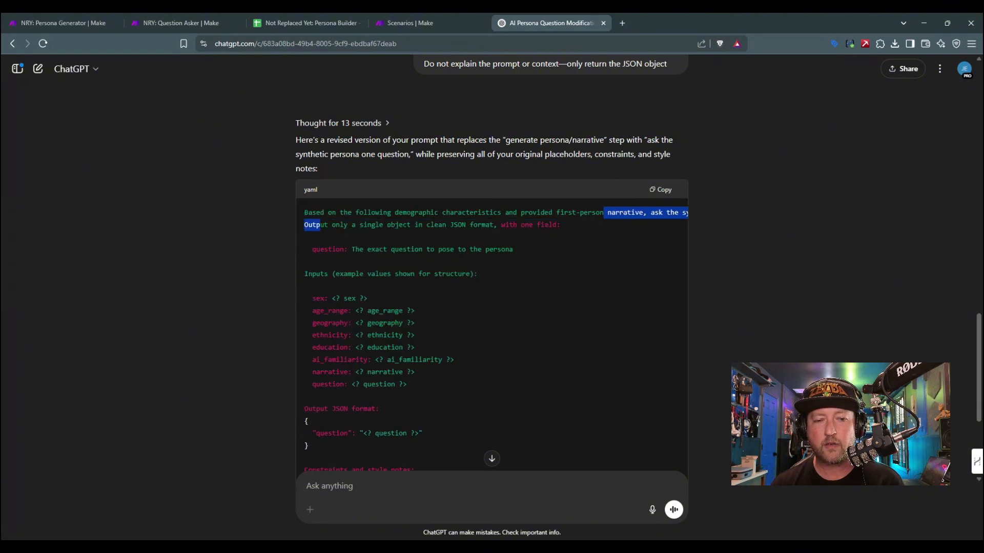
left_click(343, 384)
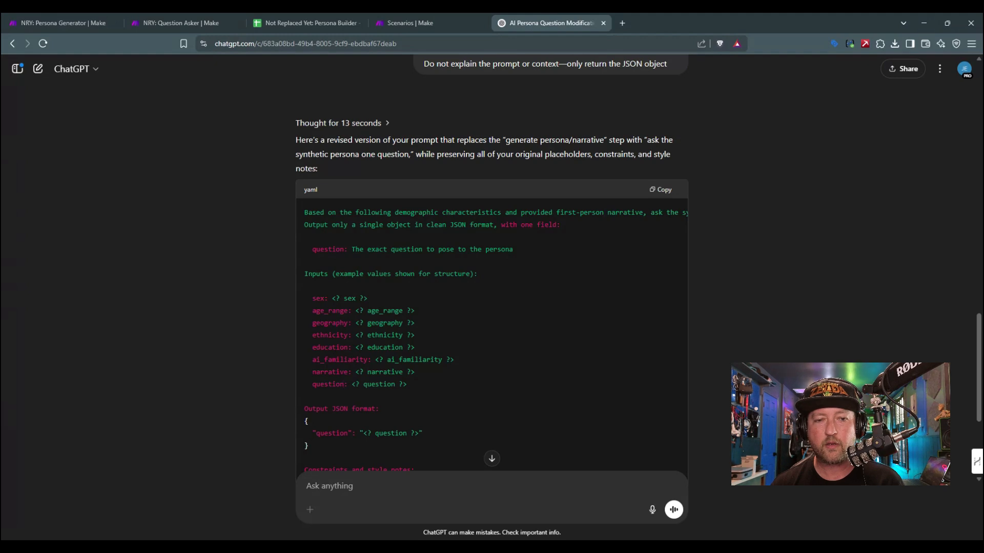
Step: Copy the revised prompt and use it to replace the whole Developer / System text content in the Question Asker scenario's OpenAI module
left_click(658, 190)
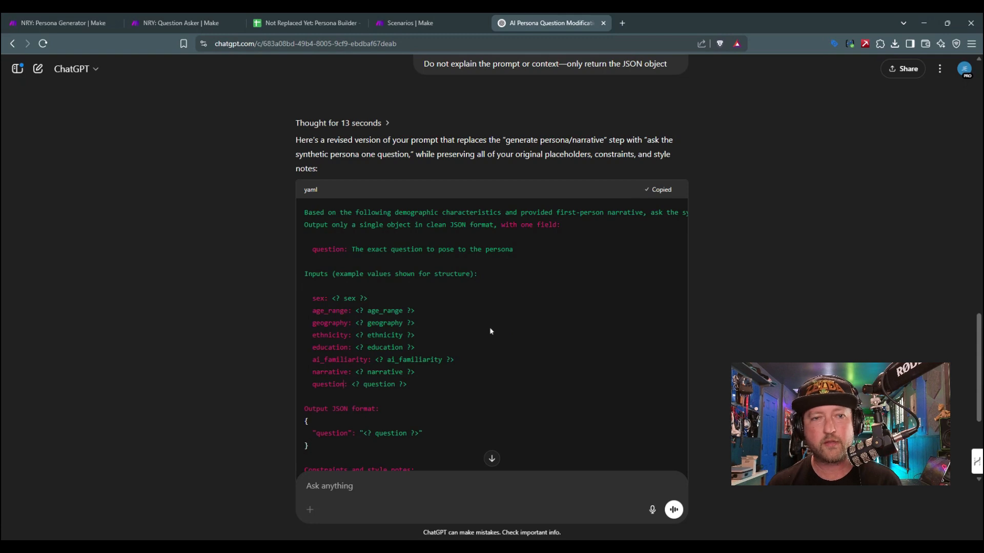
left_click(179, 23)
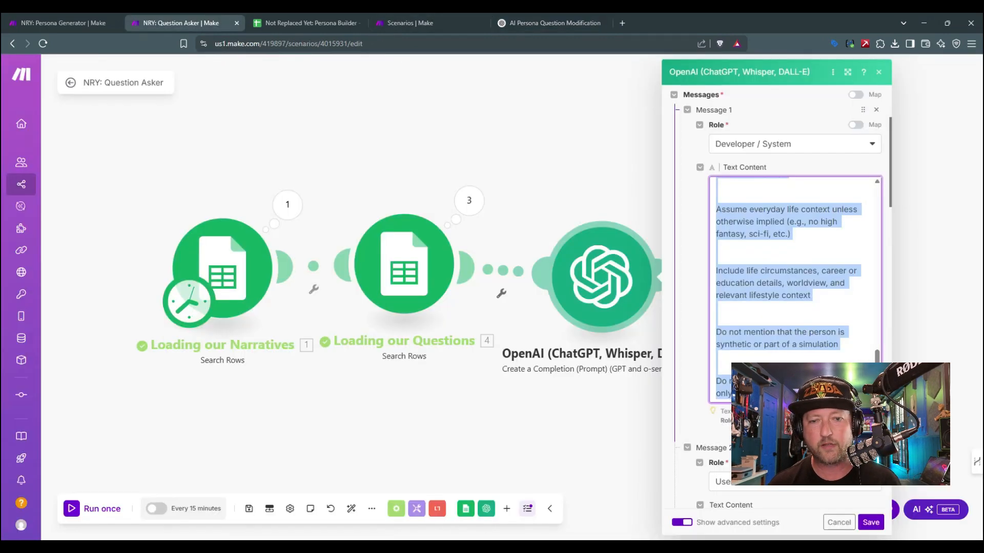
left_click(847, 75)
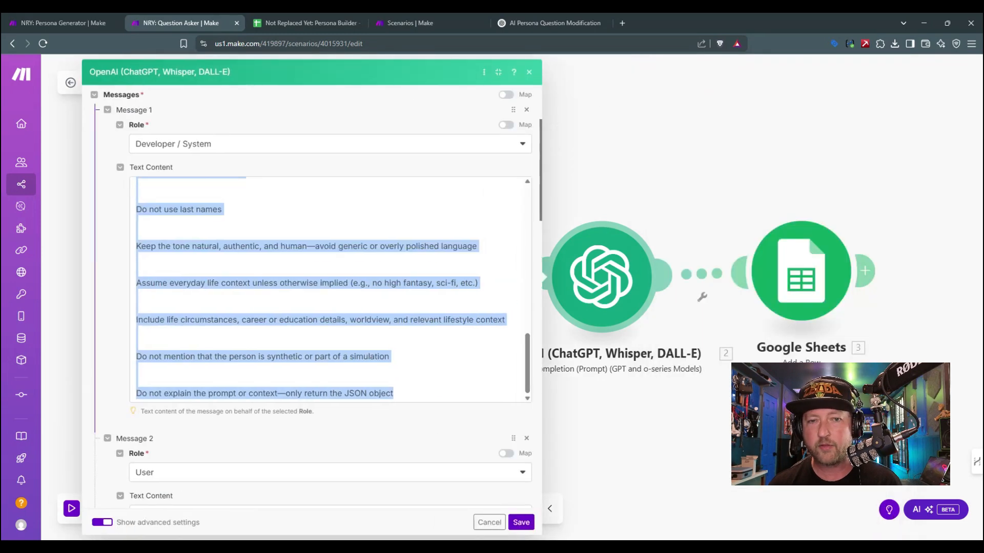
left_click(136, 234)
key("ctrl+a")
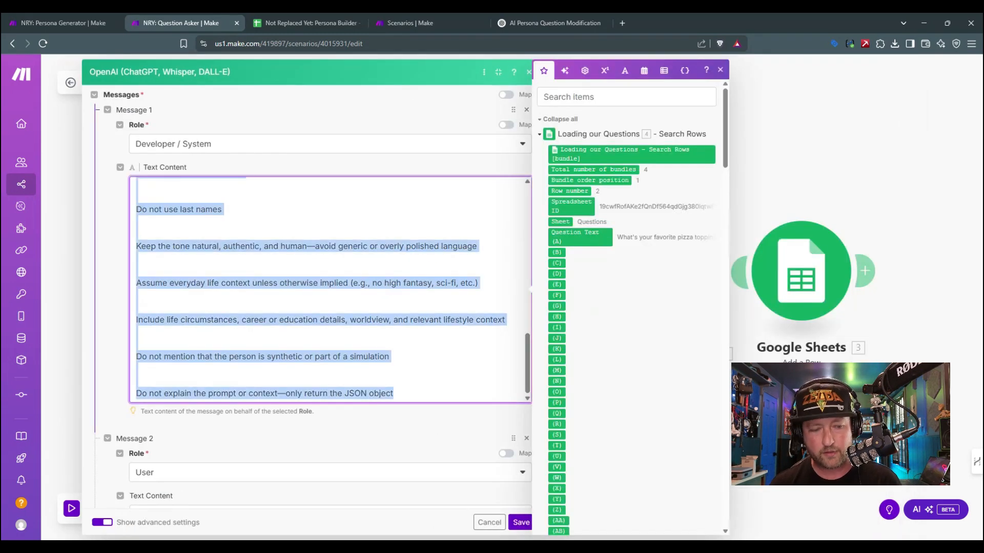
key("Delete")
key("ctrl+v")
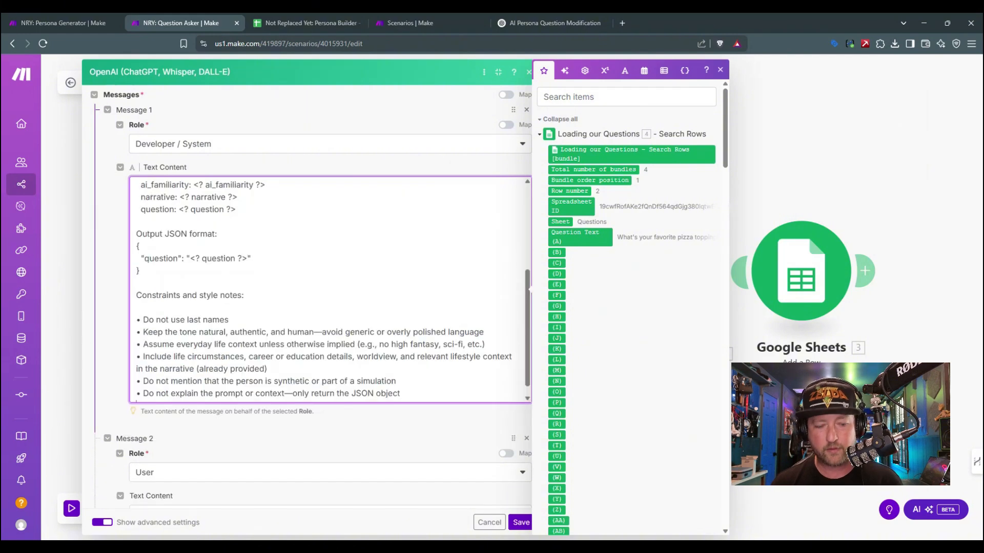
Step: In the prompt's first sentence, replace "the following demographic characteristics and" with "the"
scroll(303, 310, "up", 6)
scroll(313, 284, "down", 3)
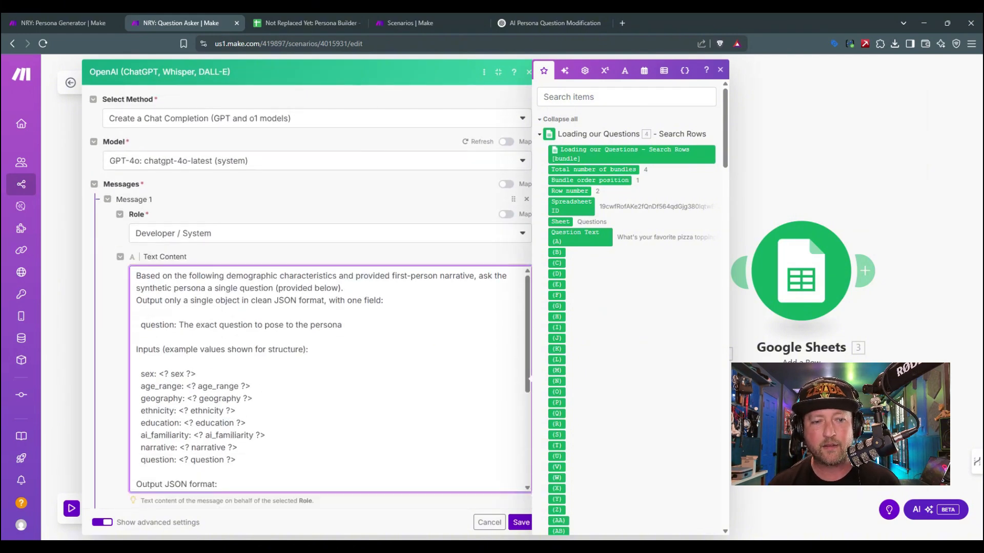
scroll(307, 298, "up", 1)
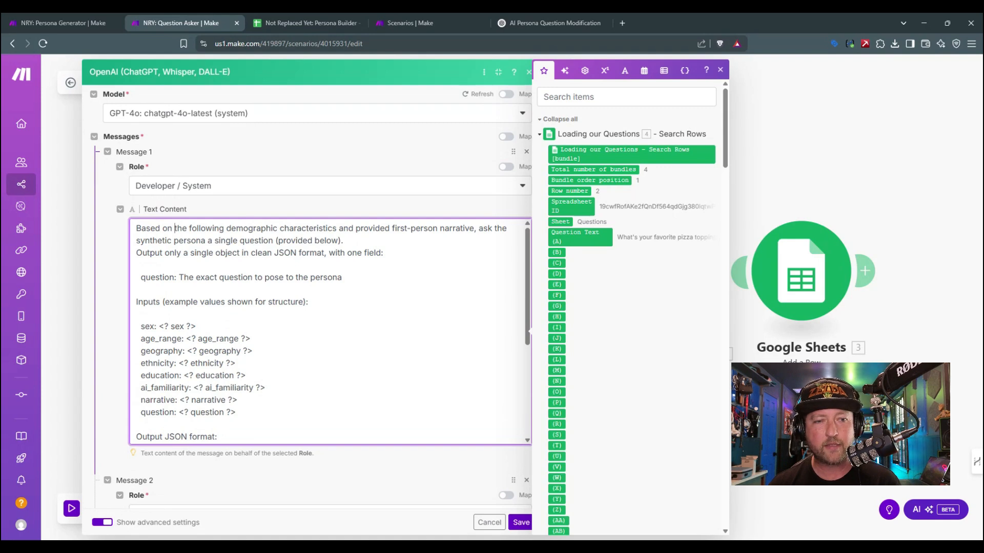
left_click_drag(175, 228, 353, 228)
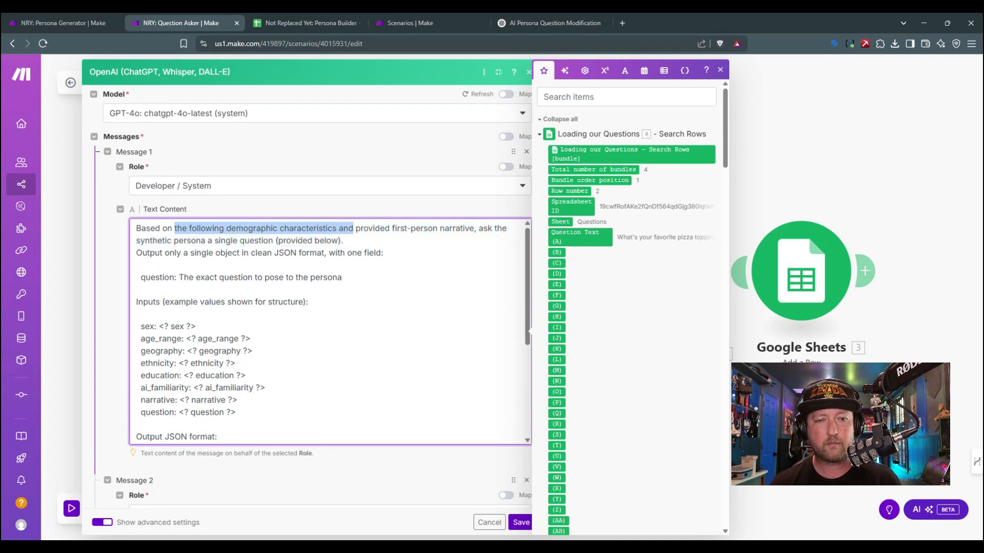
type("the")
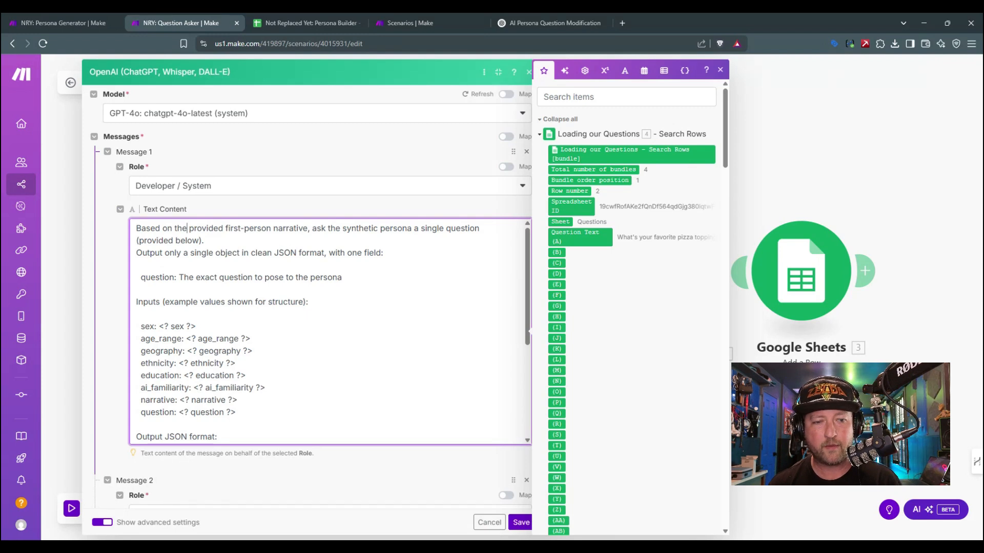
Step: Replace the prompt's input lines from sex through ai_familiarity with the single line "name: <? name ?>"
left_click_drag(140, 327, 266, 388)
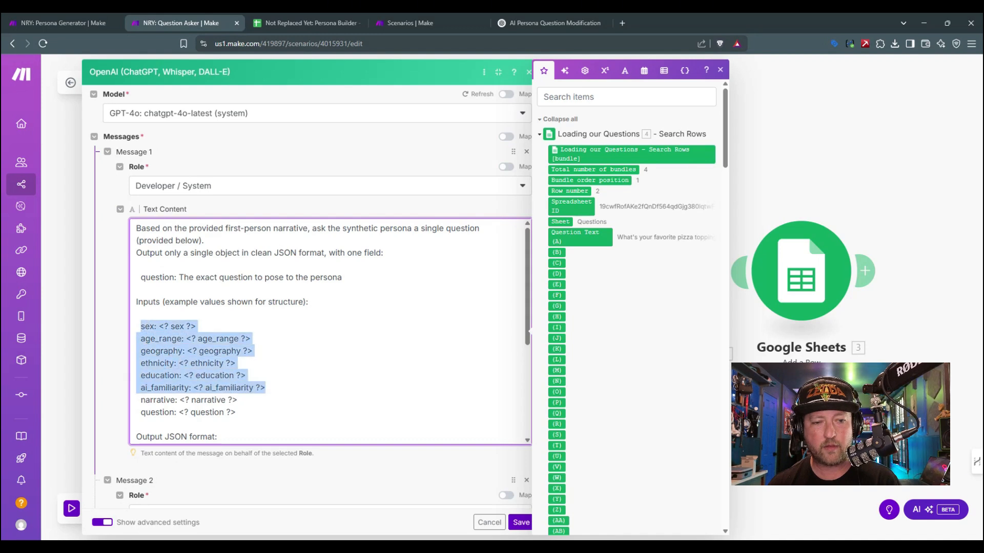
key("BackSpace")
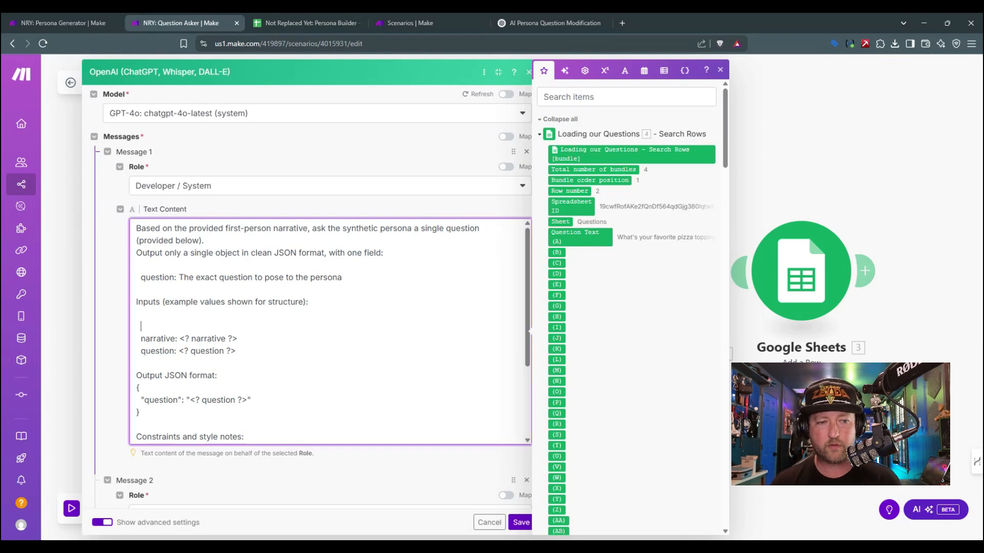
type("name: <? name ?>")
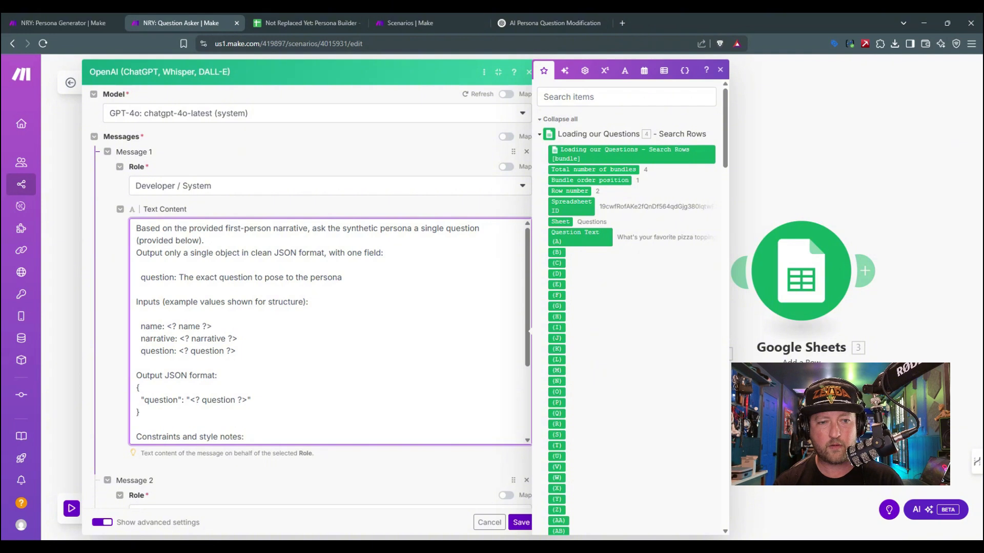
key("ctrl+shift+Left")
key("ctrl+shift+Left")
key("ctrl+shift+Left")
key("Right")
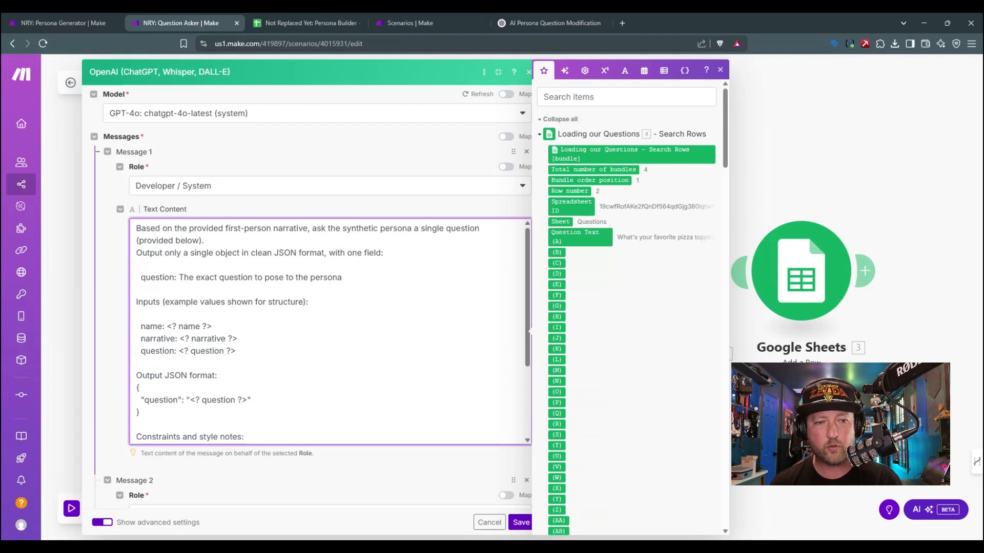
Step: Review the output JSON format and the constraints and style notes in the Developer / System prompt
scroll(328, 332, "down", 1)
scroll(328, 332, "down", 2)
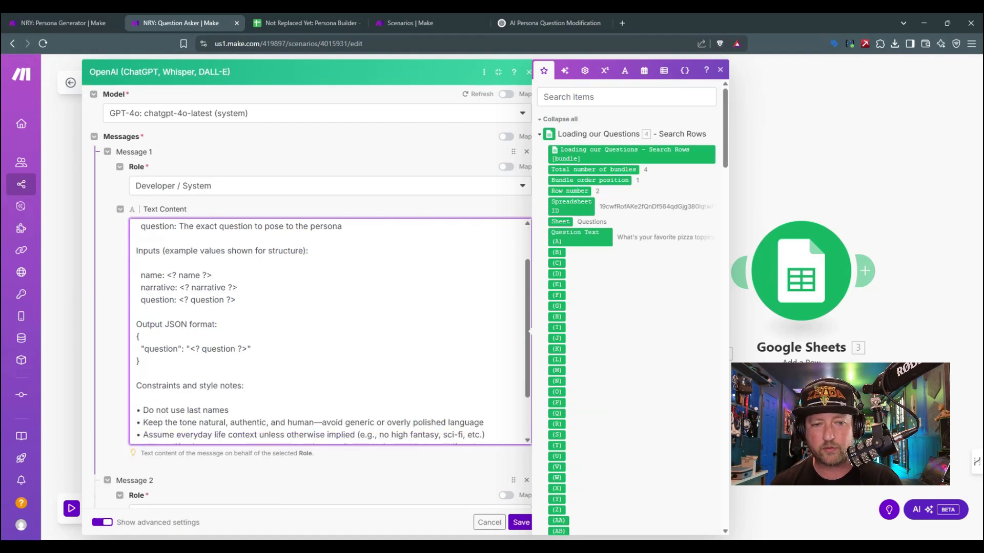
scroll(328, 332, "down", 2)
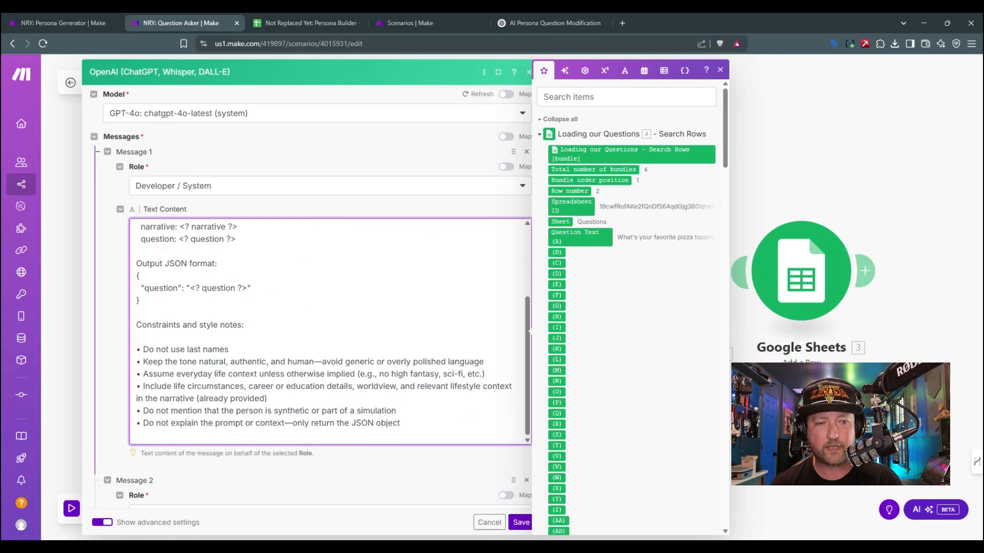
scroll(328, 332, "up", 2)
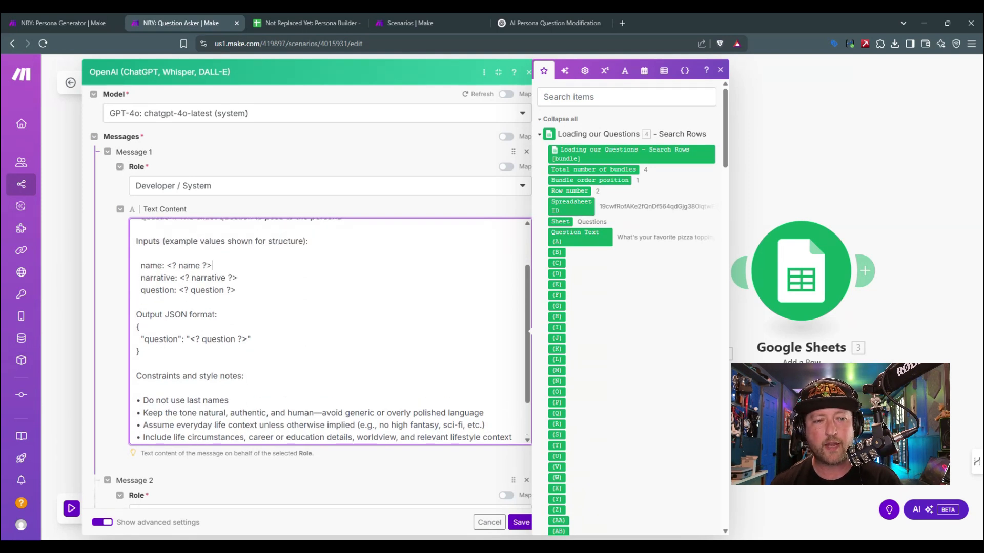
left_click_drag(136, 327, 141, 339)
left_click(247, 339)
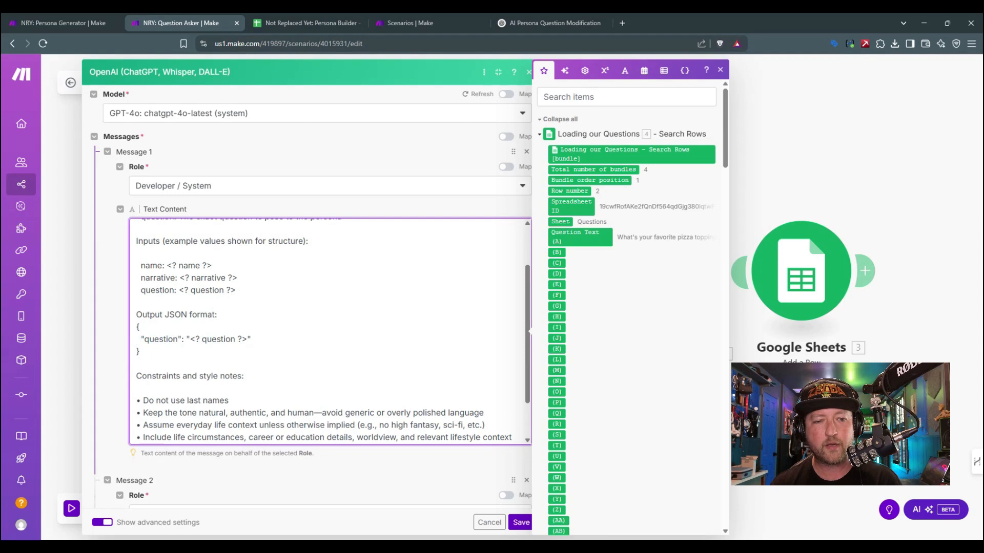
scroll(330, 330, "down", 2)
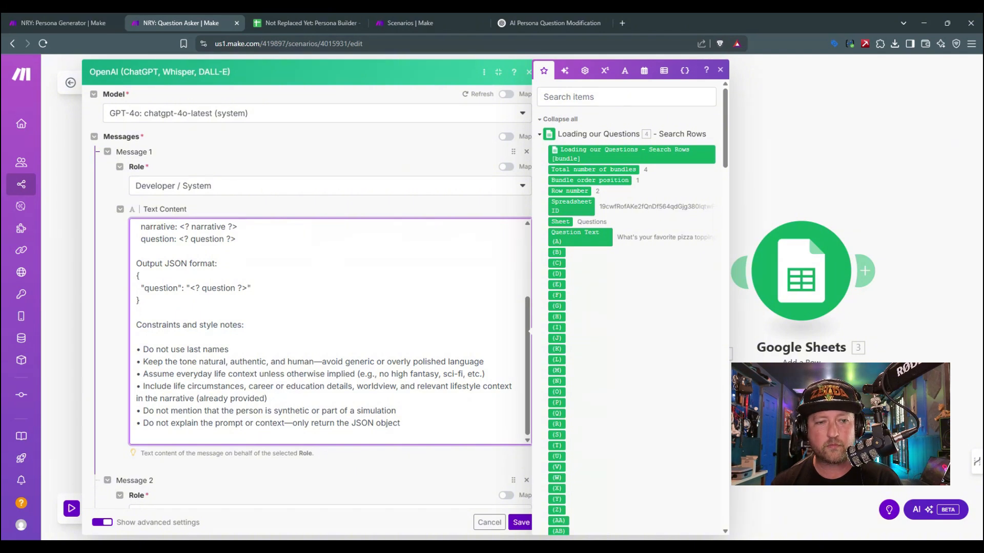
Step: Set the system prompt's output JSON field to "answer": "<? answer ?>" and save the OpenAI module
scroll(331, 331, "up", 2)
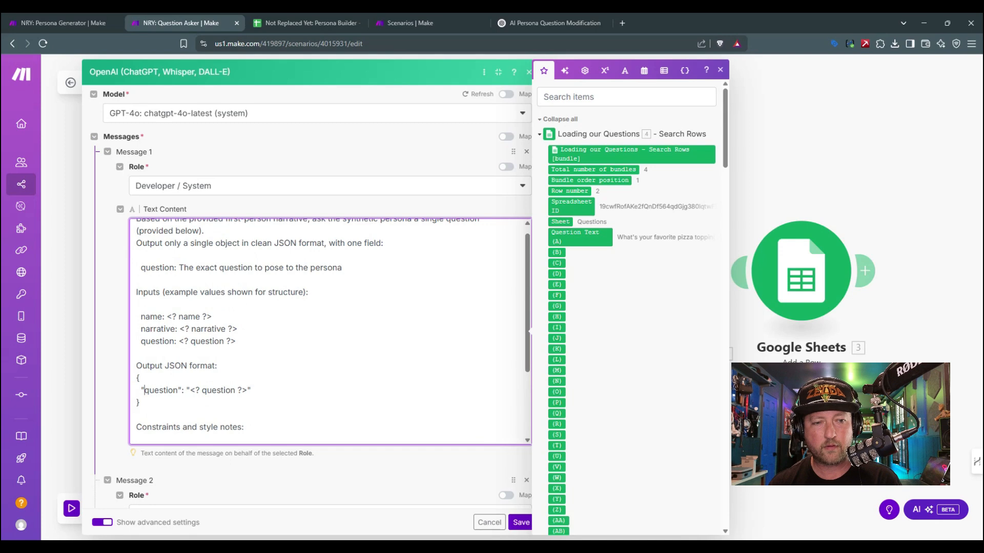
left_click_drag(144, 390, 178, 390)
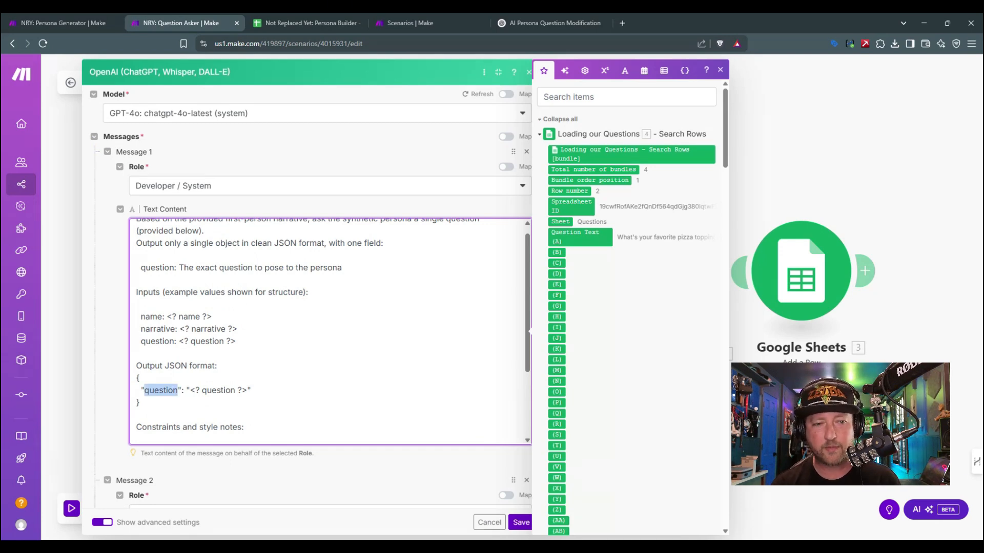
type("answer")
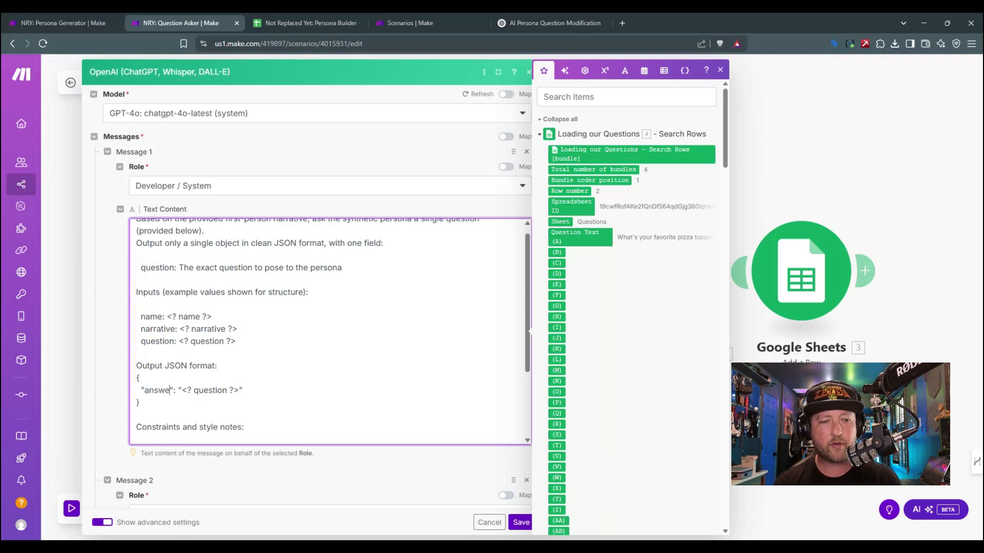
key("ctrl+Right")
key("ctrl+Right")
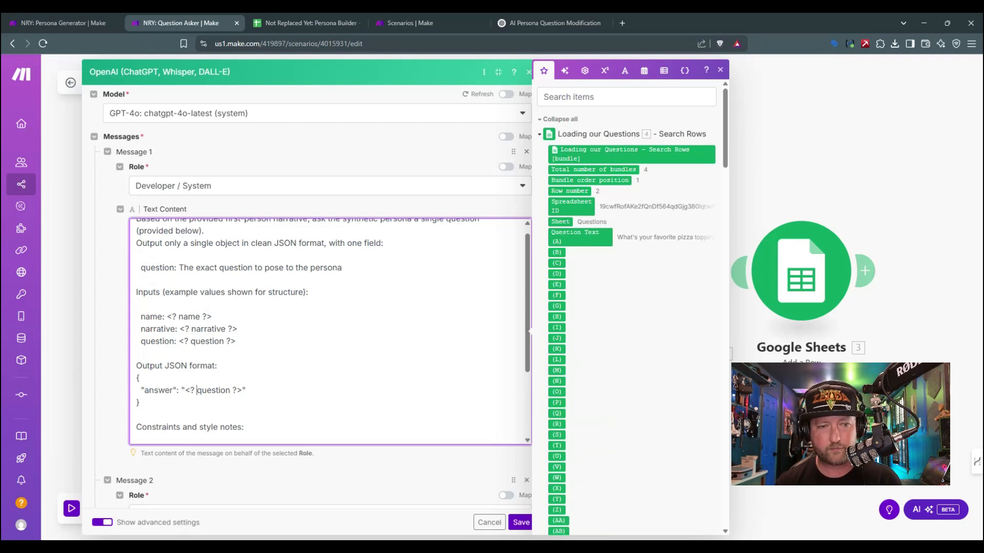
key("shift+Right")
key("shift+Right")
key("shift+Right")
key("shift+Right")
key("shift+Right")
key("shift+Right")
key("shift+Right")
key("shift+Right")
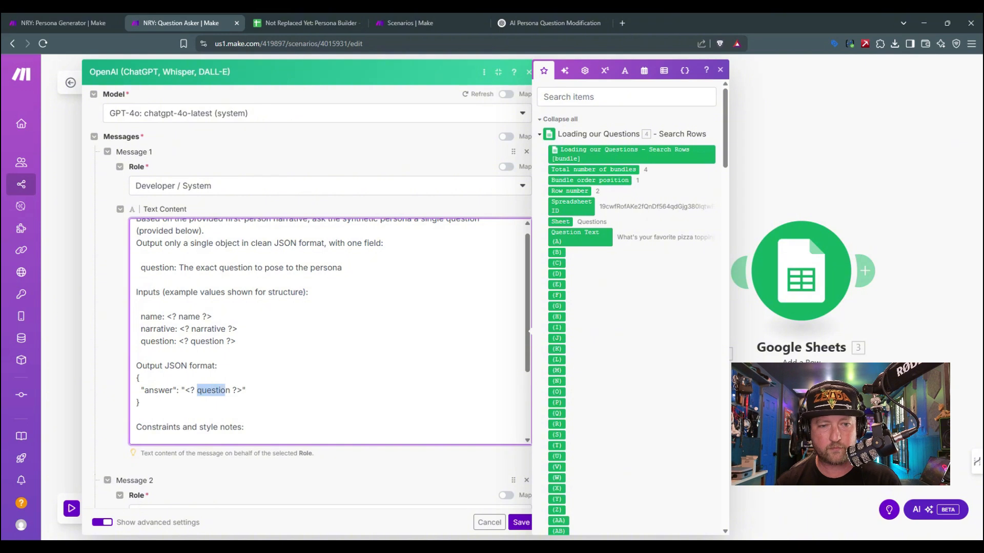
type("answer")
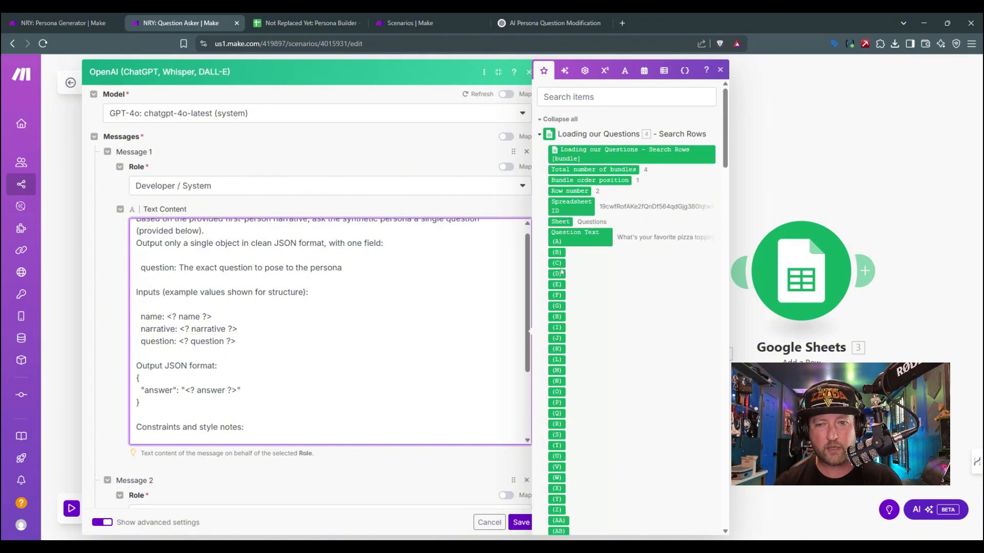
scroll(330, 328, "down", 2)
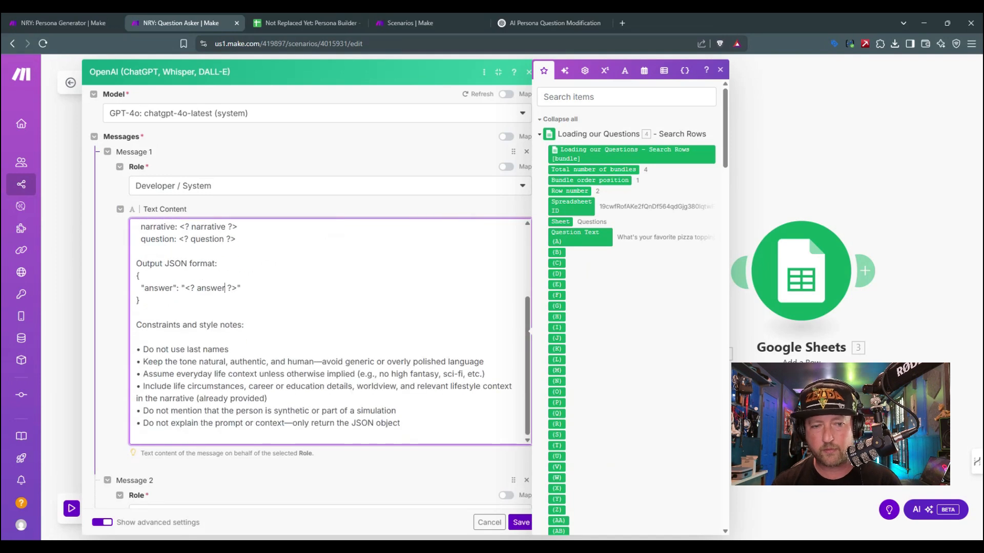
scroll(331, 330, "up", 3)
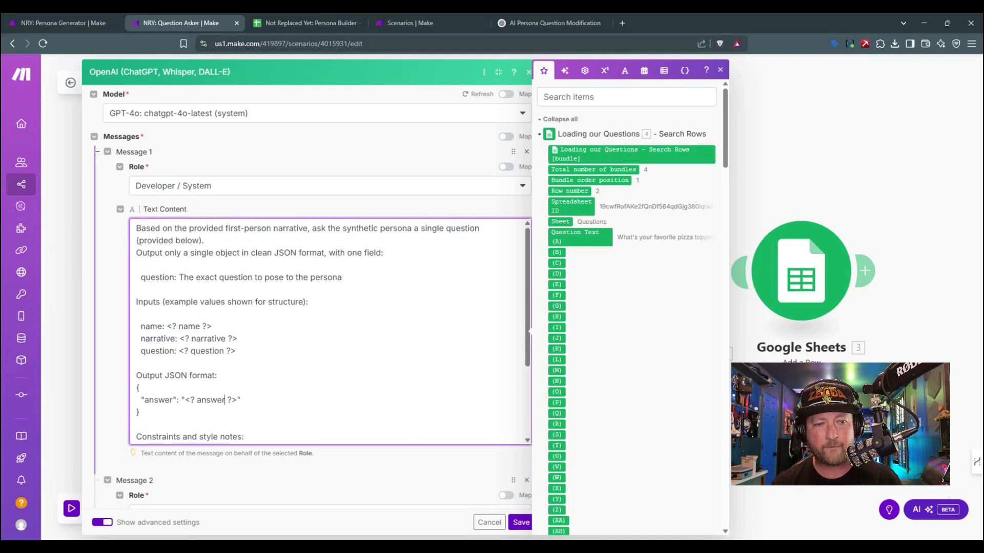
left_click(520, 523)
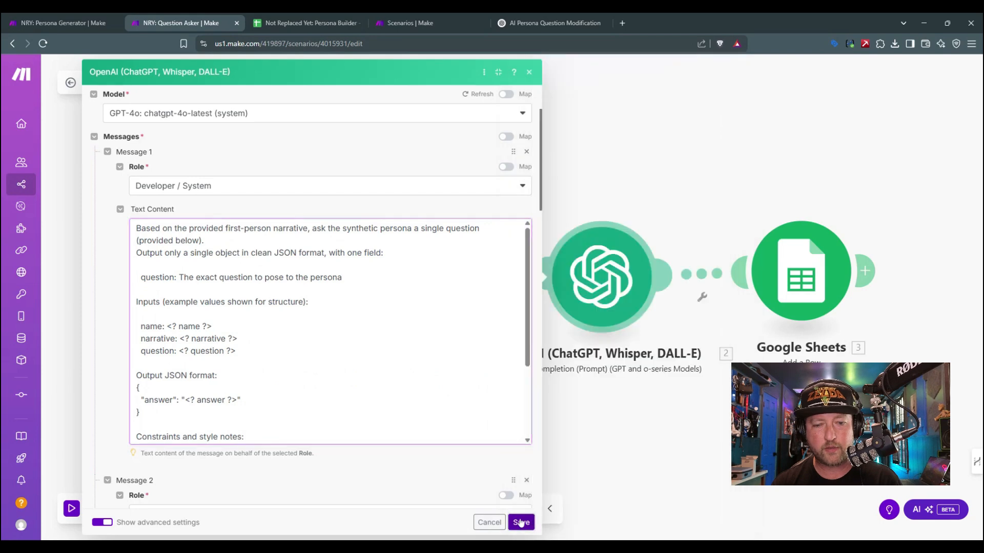
Step: Append the line "Keep answers to two sentences or less" after the constraints in the OpenAI module's Developer / System prompt, and save the module
left_click(628, 288)
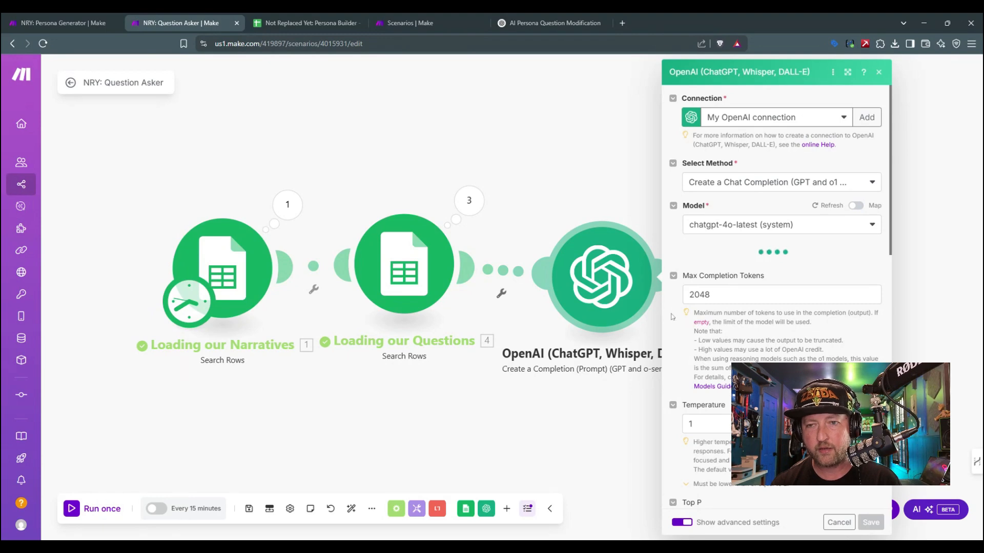
scroll(670, 319, "down", 3)
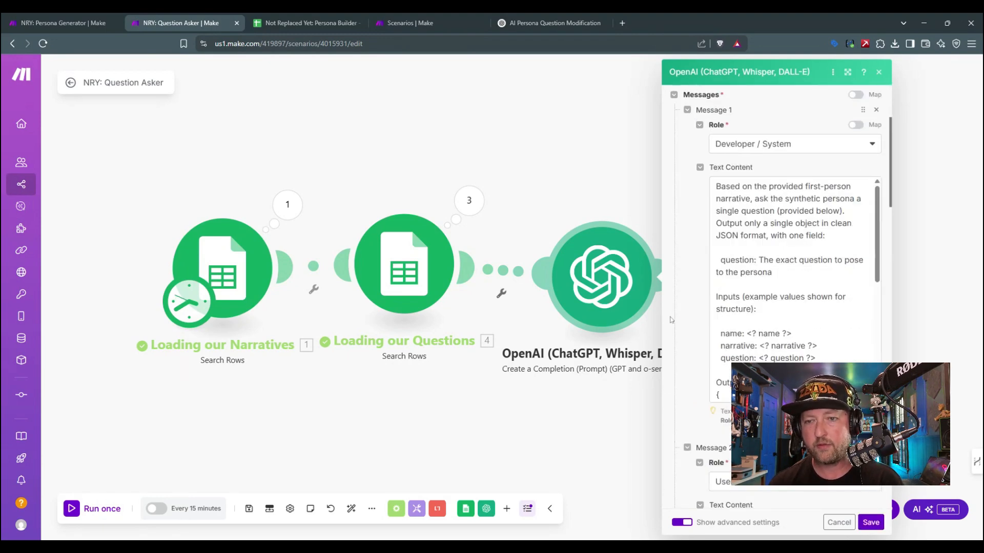
scroll(670, 319, "down", 3)
scroll(671, 319, "up", 2)
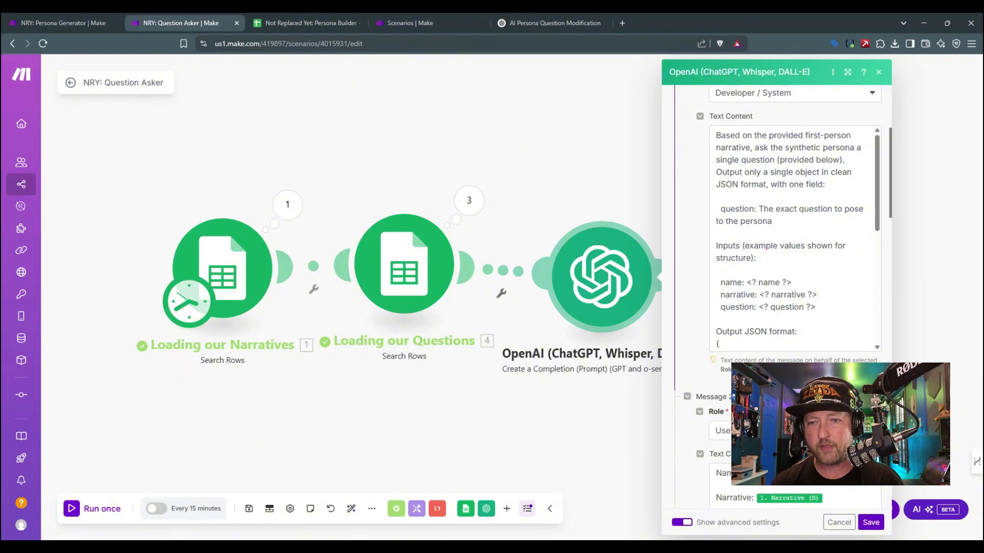
left_click_drag(755, 135, 778, 245)
left_click(778, 246)
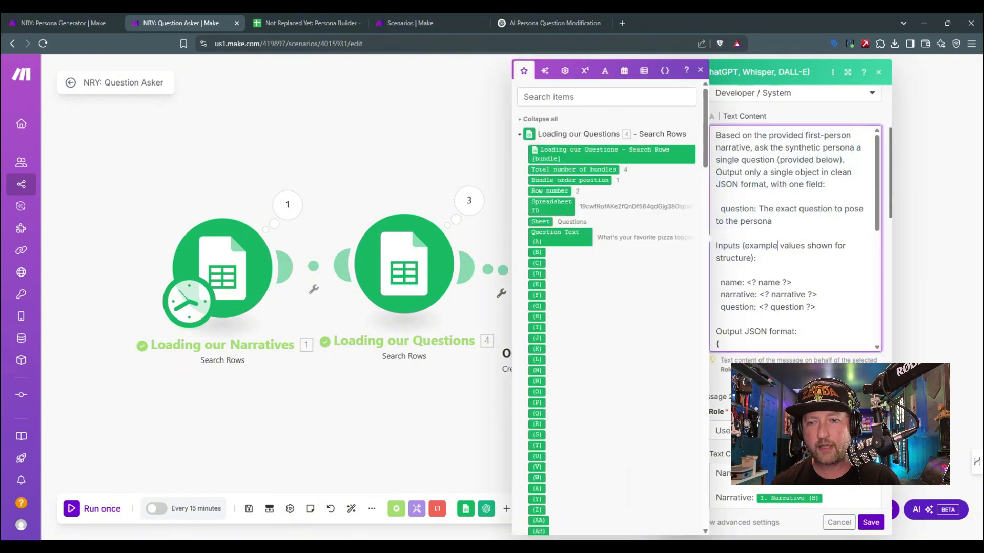
scroll(794, 239, "down", 5)
scroll(794, 238, "up", 2)
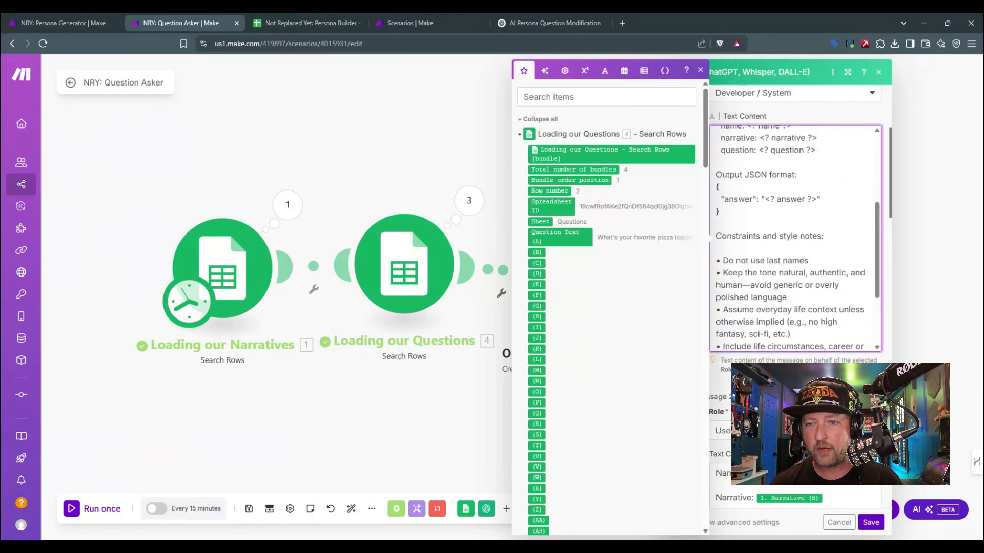
scroll(794, 238, "down", 2)
scroll(794, 238, "up", 1)
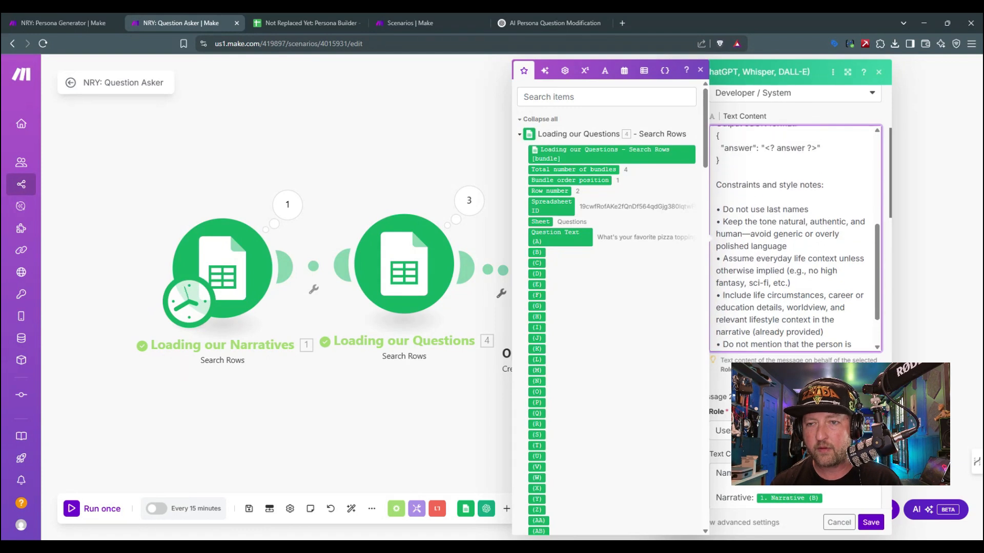
scroll(794, 239, "down", 1)
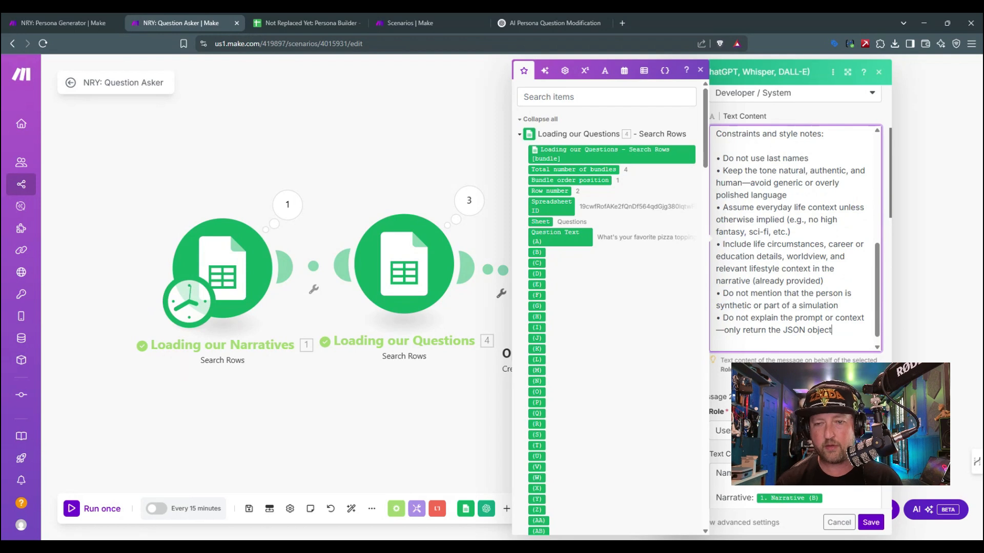
key("Return")
key("Return")
type("Keep answers t")
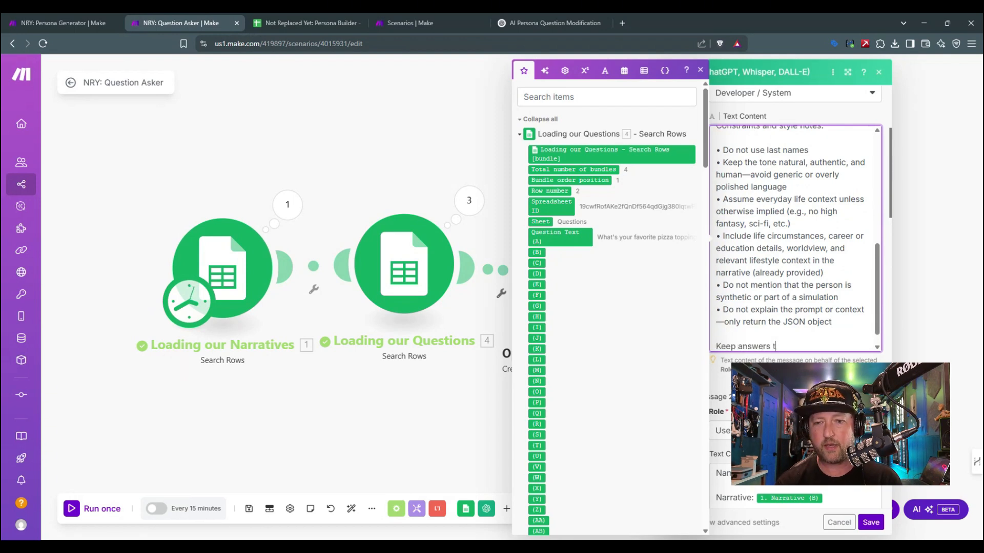
type("o two")
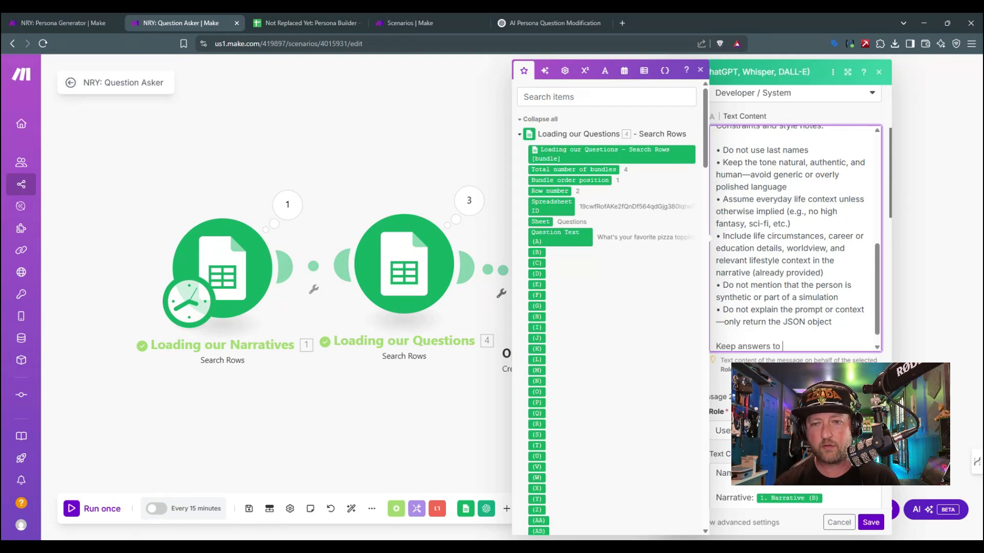
type(" paragra")
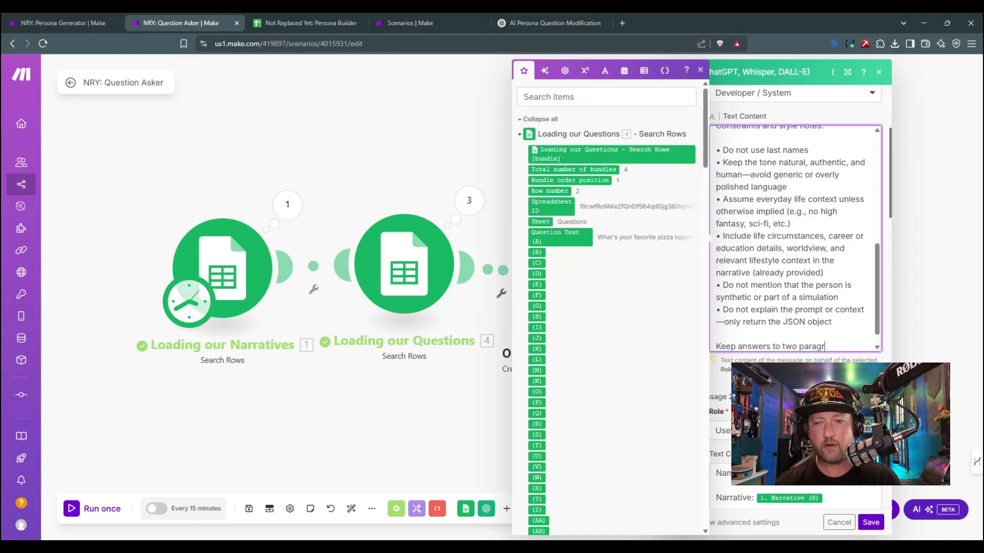
key("BackSpace")
key("BackSpace")
key("BackSpace")
key("BackSpace")
key("BackSpace")
key("BackSpace")
type("sentences or ")
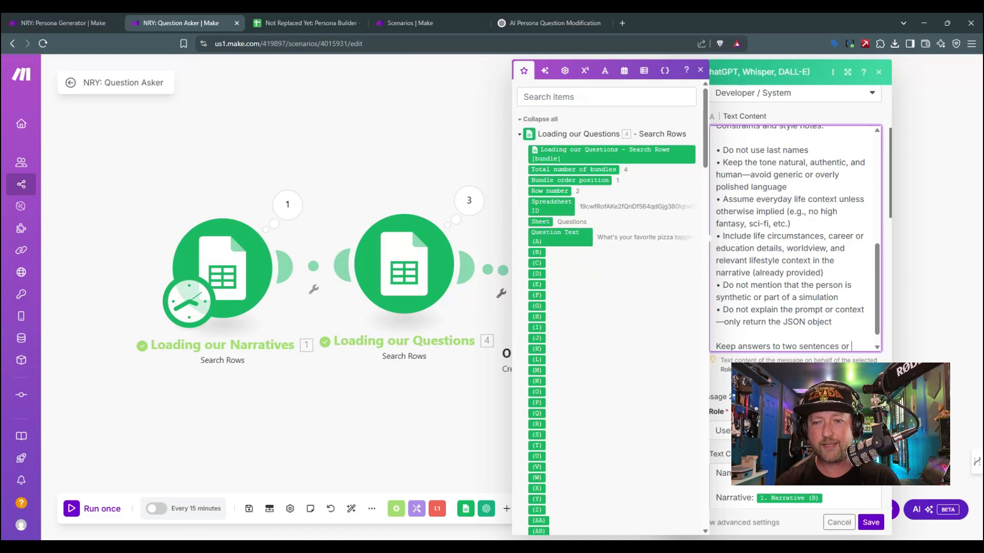
type("less")
scroll(794, 308, "down", 15)
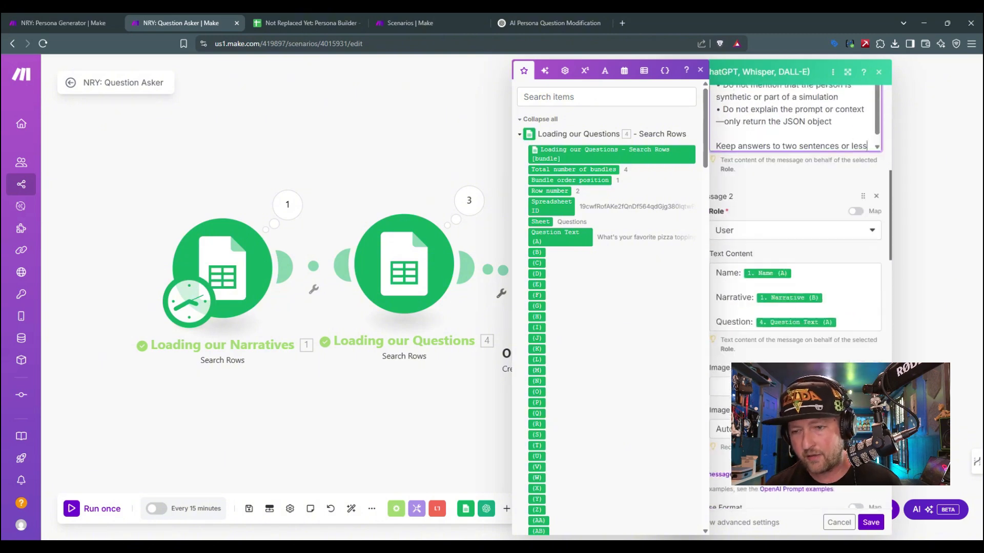
scroll(794, 307, "down", 8)
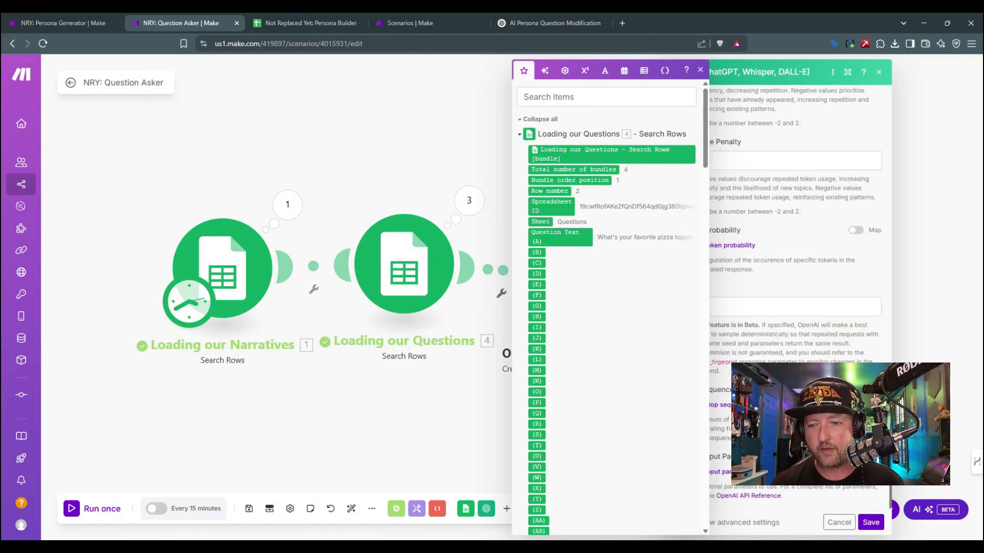
left_click(870, 522)
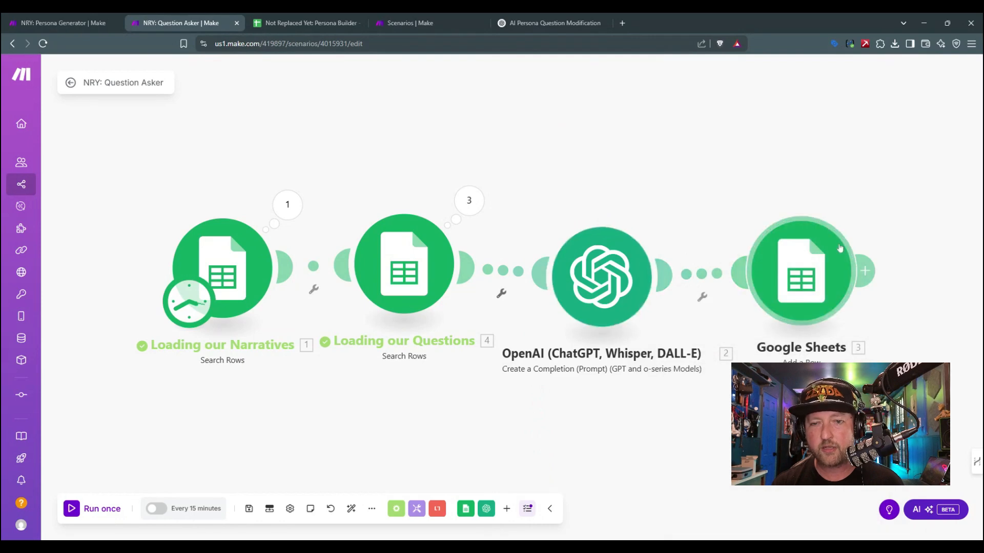
Step: Map the OpenAI module's Result to the Answer (D) column in the Google Sheets Add a Row module and save it
left_click(810, 261)
scroll(607, 284, "down", 4)
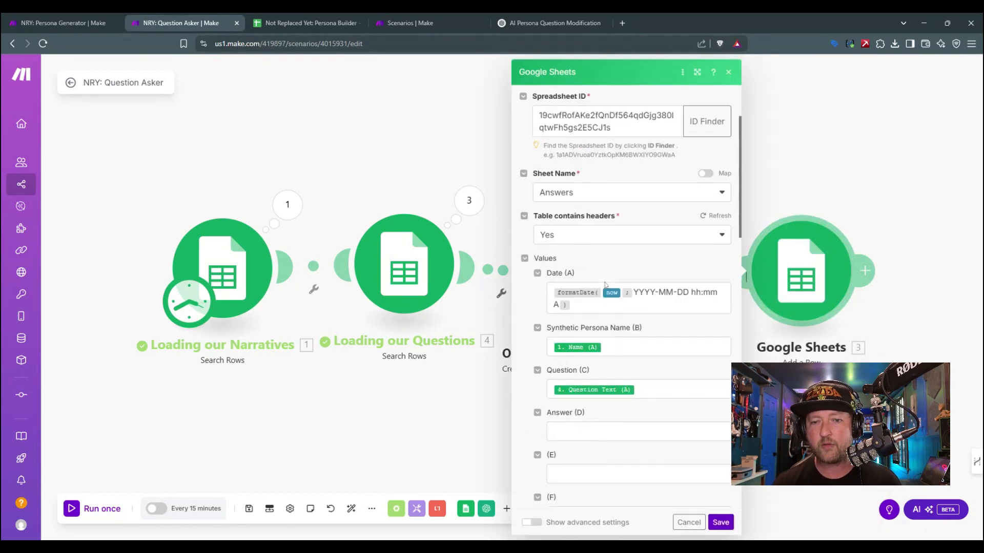
left_click(637, 336)
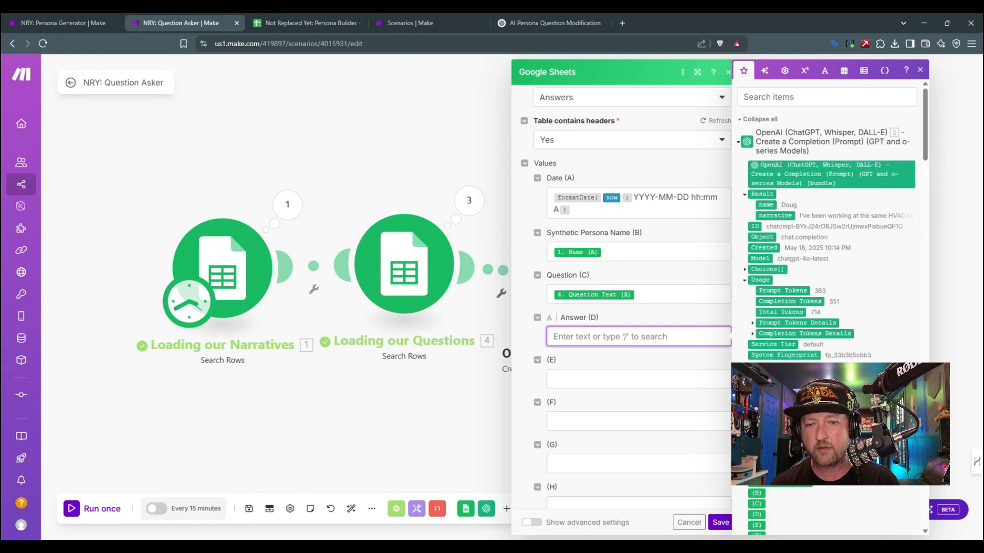
left_click(762, 194)
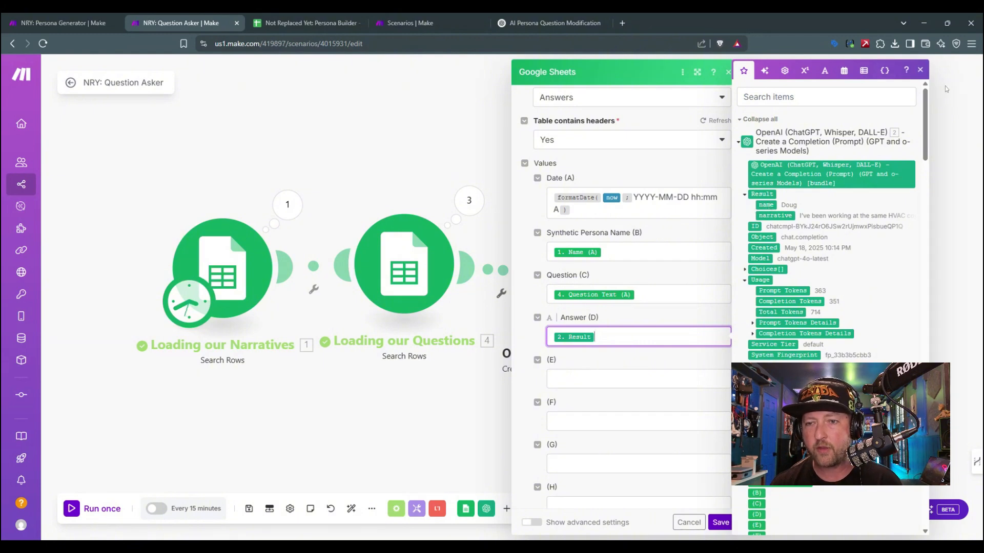
left_click(926, 74)
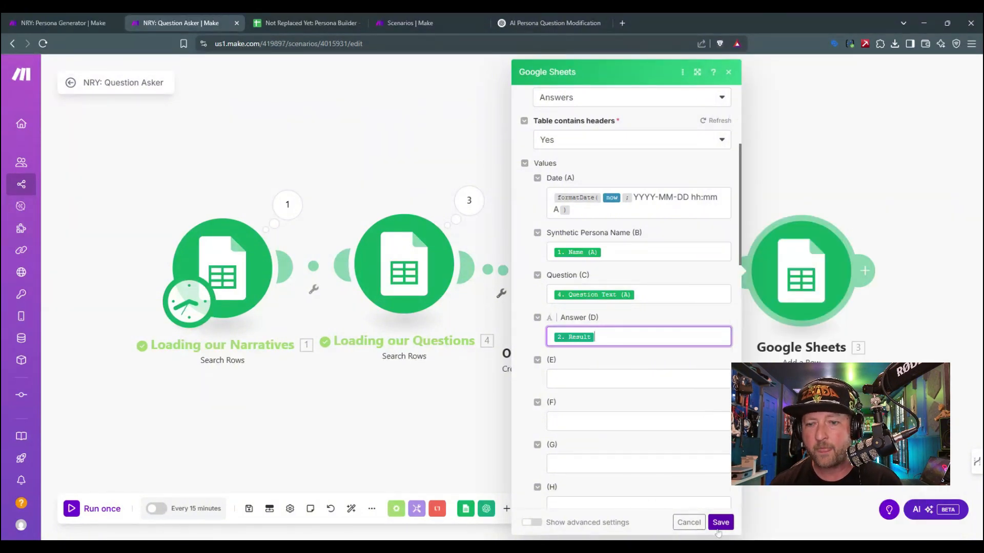
left_click(718, 522)
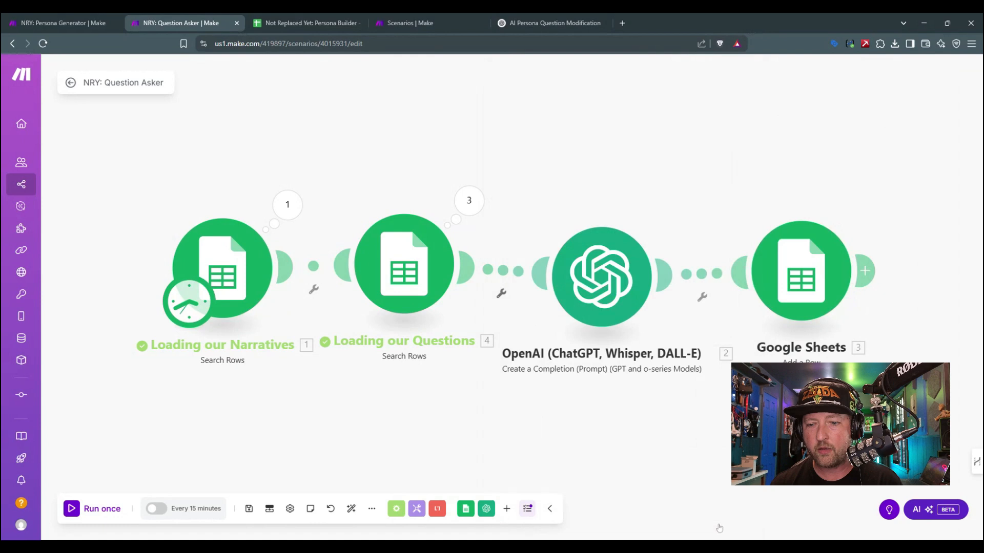
Step: Run the Question Asker scenario once and check the rows added to the Answers sheet of the Persona Builder spreadsheet
left_click(75, 508)
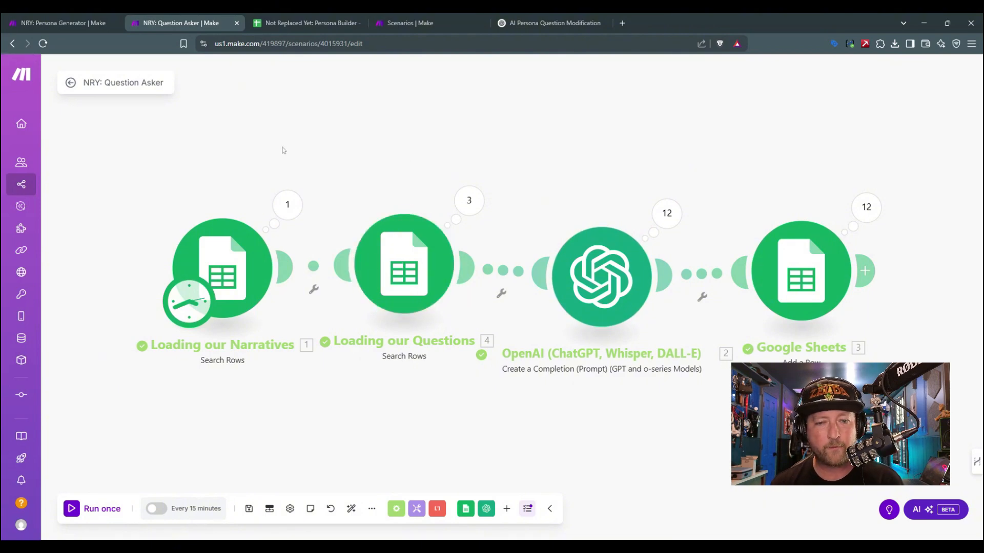
left_click(283, 18)
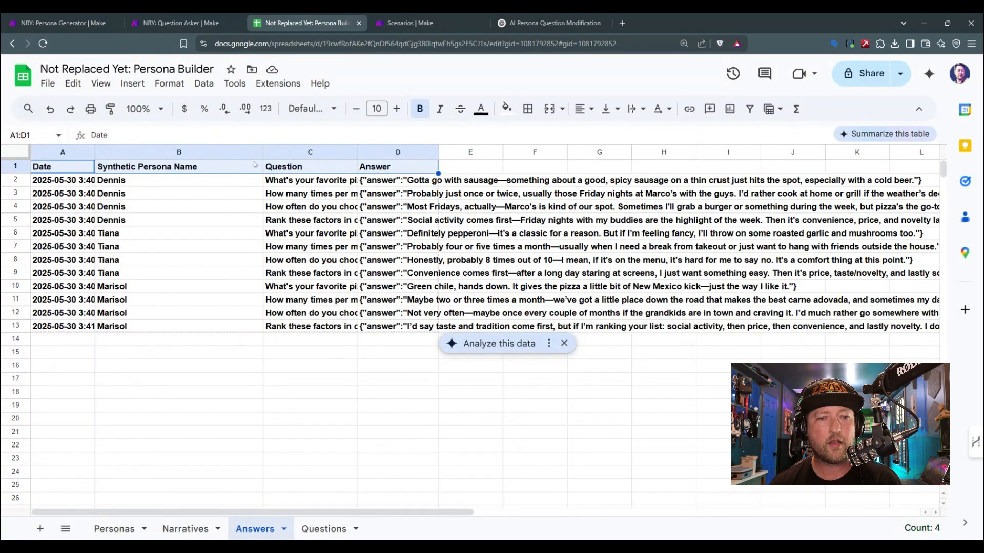
left_click(22, 328)
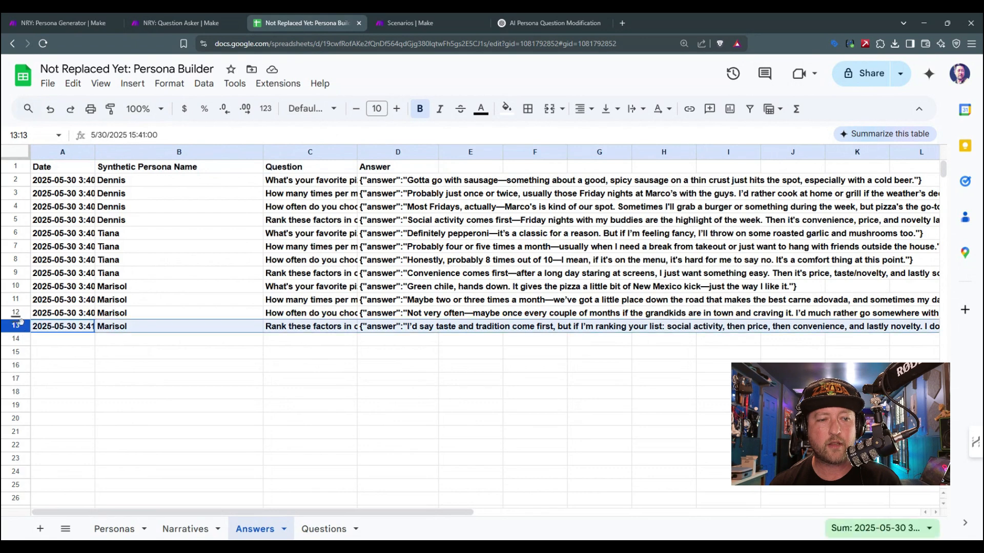
left_click(21, 167)
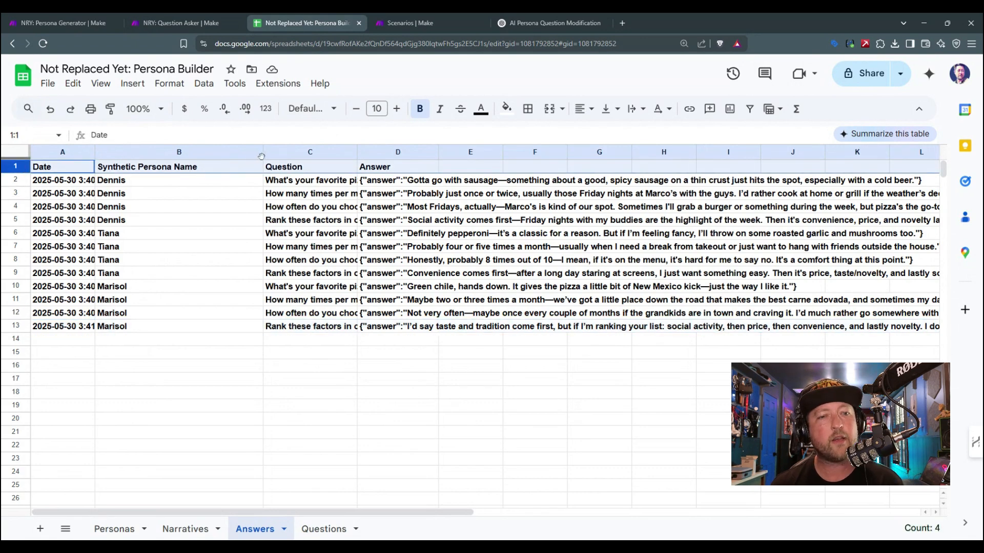
Step: Narrow the Synthetic Persona Name column and widen the Date column in the Answers sheet to fit the full date and time
left_click_drag(262, 153, 210, 153)
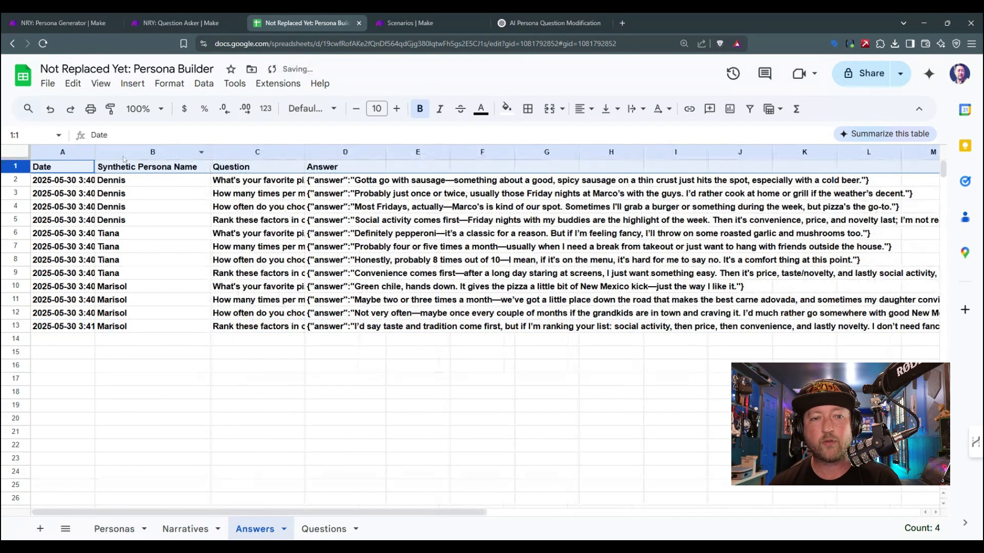
left_click_drag(95, 152, 116, 152)
left_click_drag(116, 152, 136, 152)
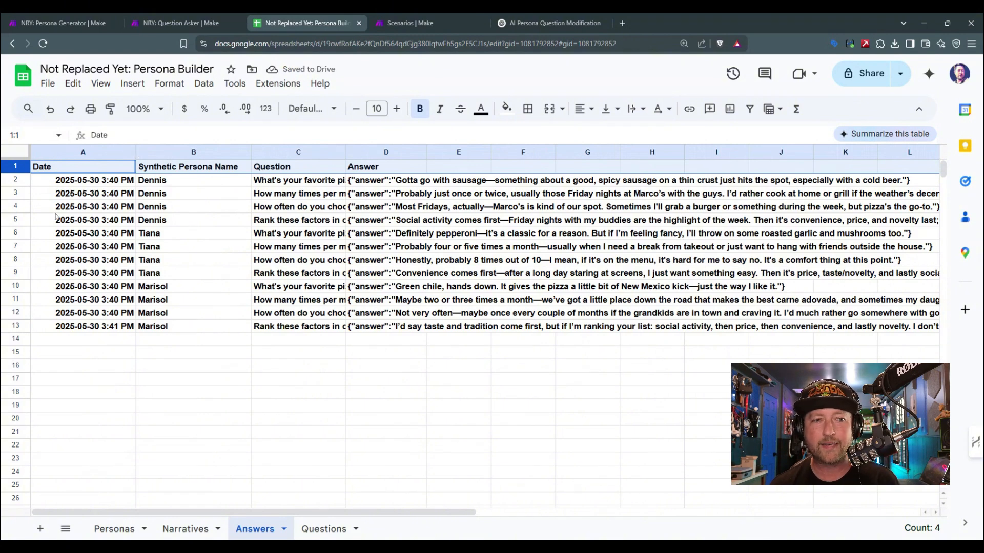
left_click(217, 186)
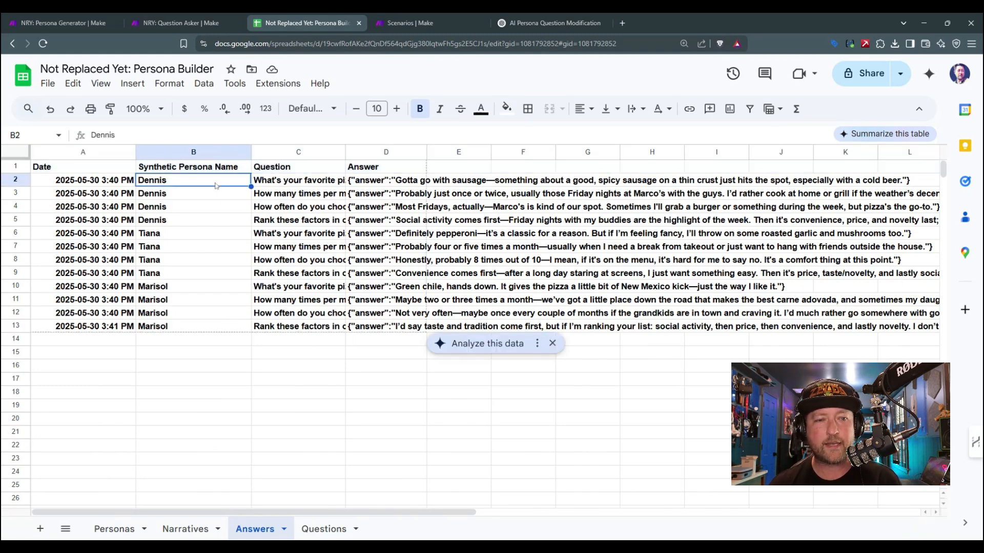
Step: Widen the Question column in the Answers sheet to fit the pizza topping question, and review the personas' topping answers and the first persona's questions
left_click(297, 186)
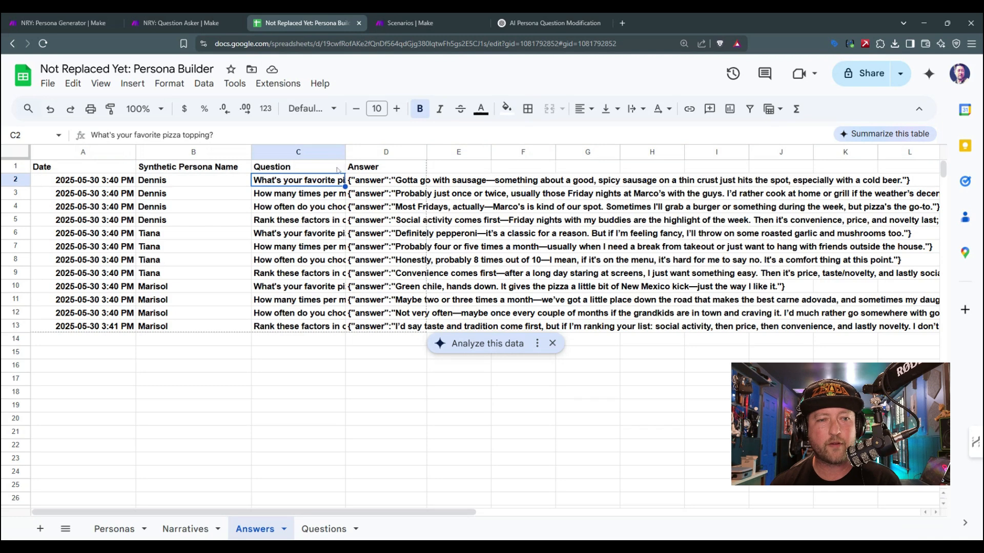
left_click_drag(345, 152, 397, 153)
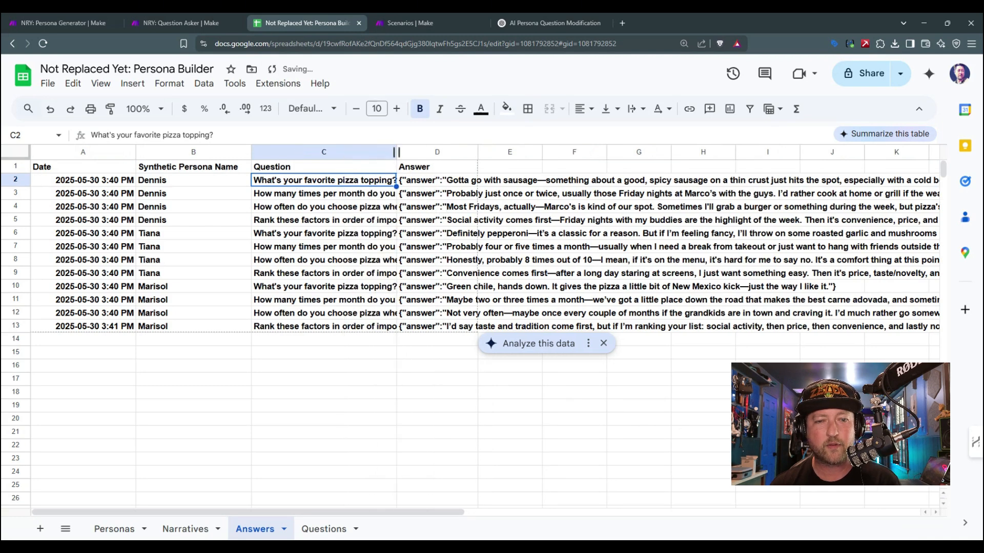
left_click(454, 181)
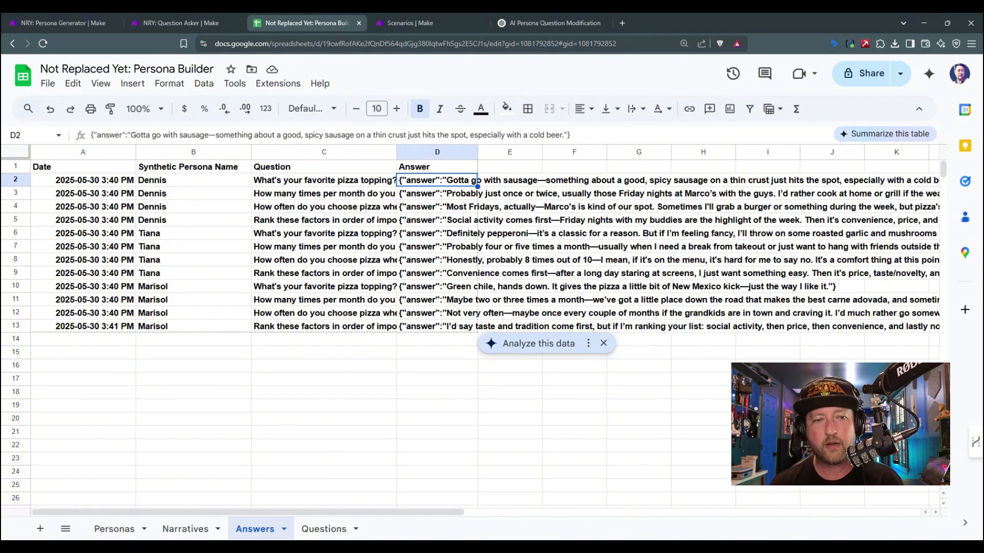
left_click(455, 235)
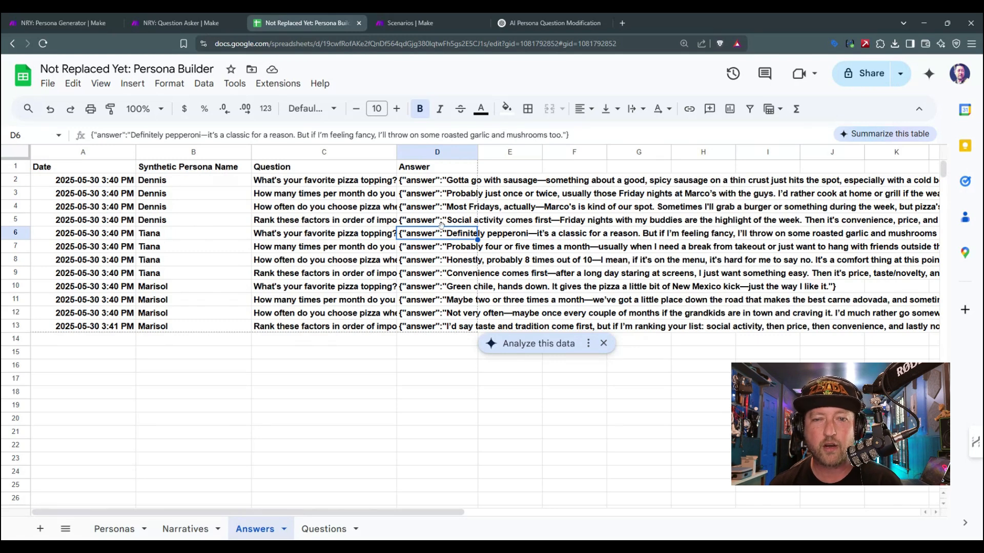
left_click(436, 288)
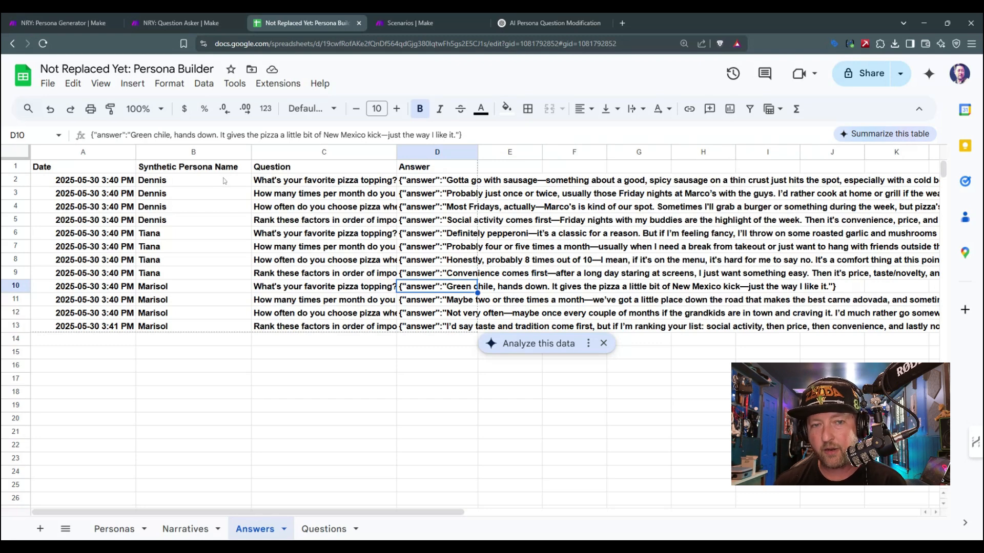
left_click(273, 180)
left_click(277, 210)
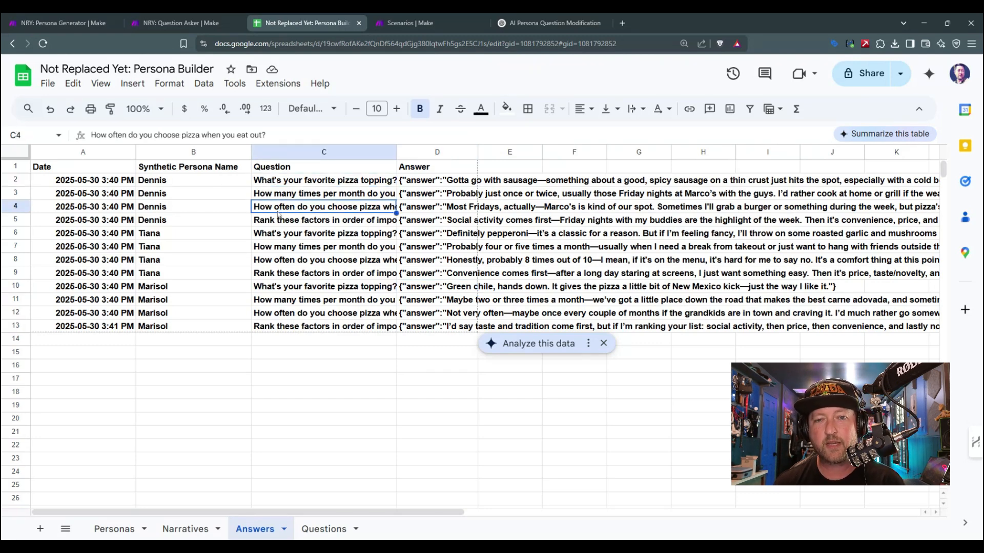
left_click(277, 223)
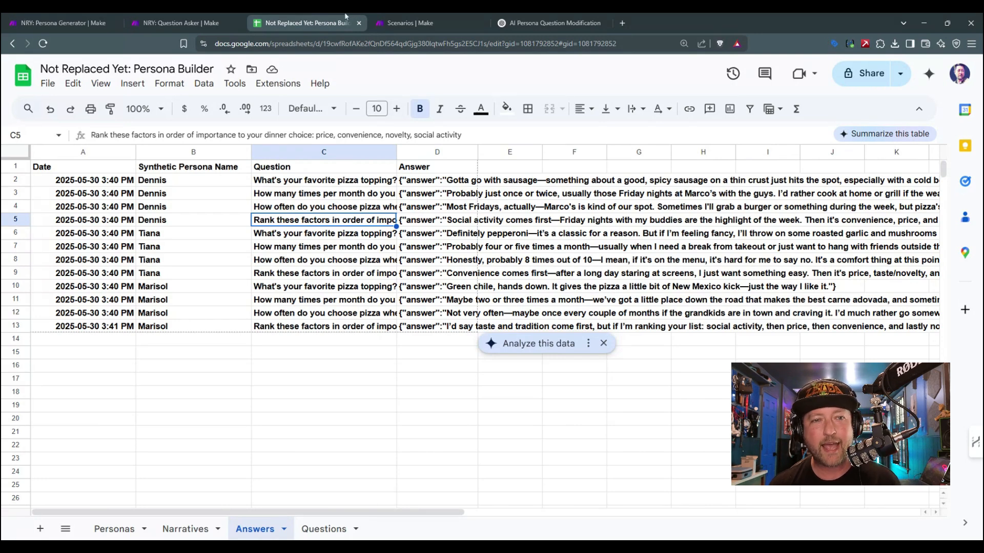
Step: Clear the four existing questions in A2:A5 of the Questions sheet
left_click(310, 533)
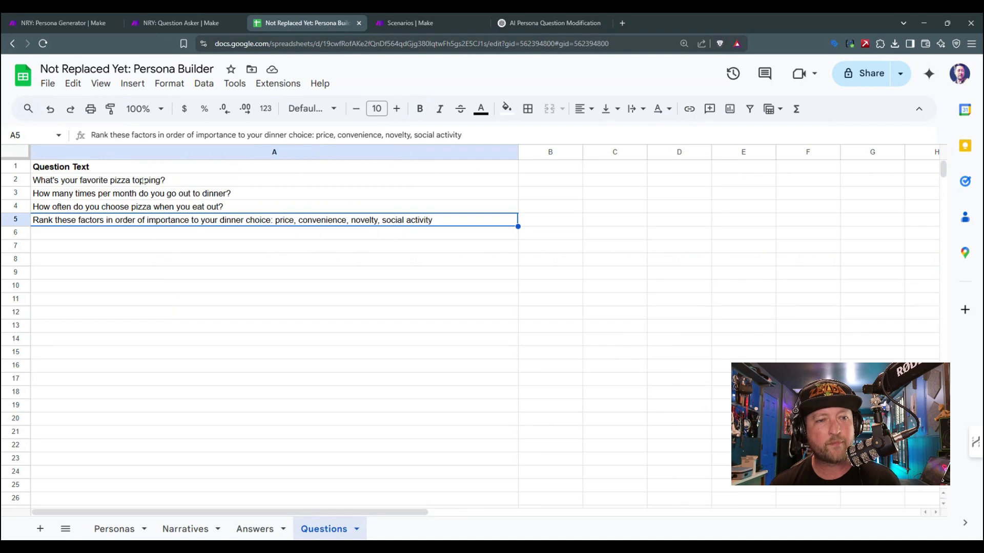
left_click_drag(108, 179, 106, 221)
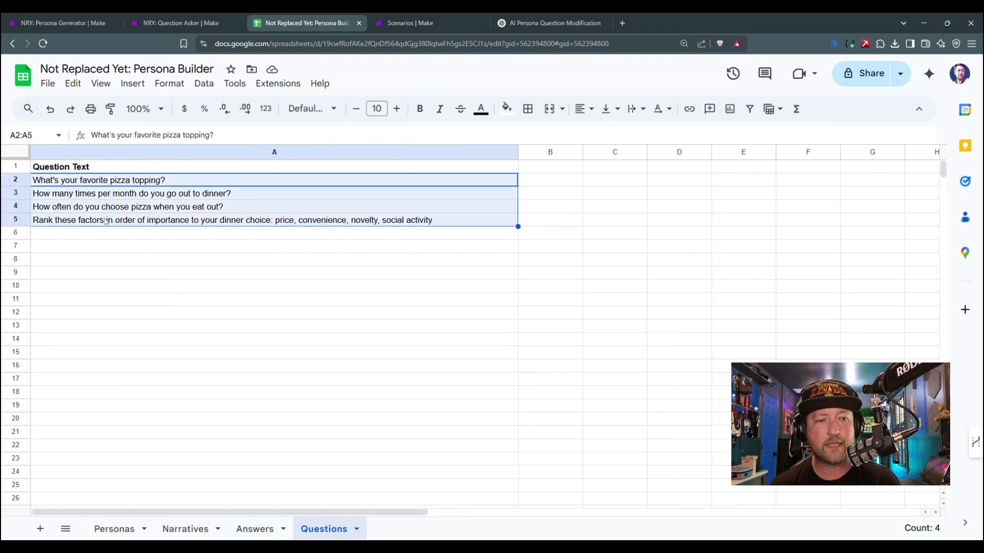
key("Delete")
Step: Enter "who did you vote for in the last presidential election?" in cell A2 of the Questions sheet
left_click(127, 183)
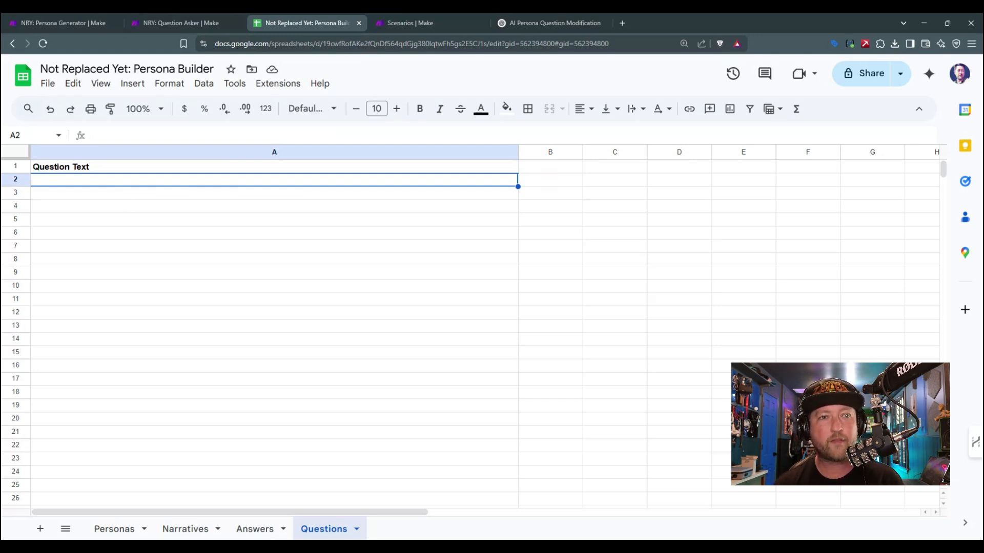
type("who di you")
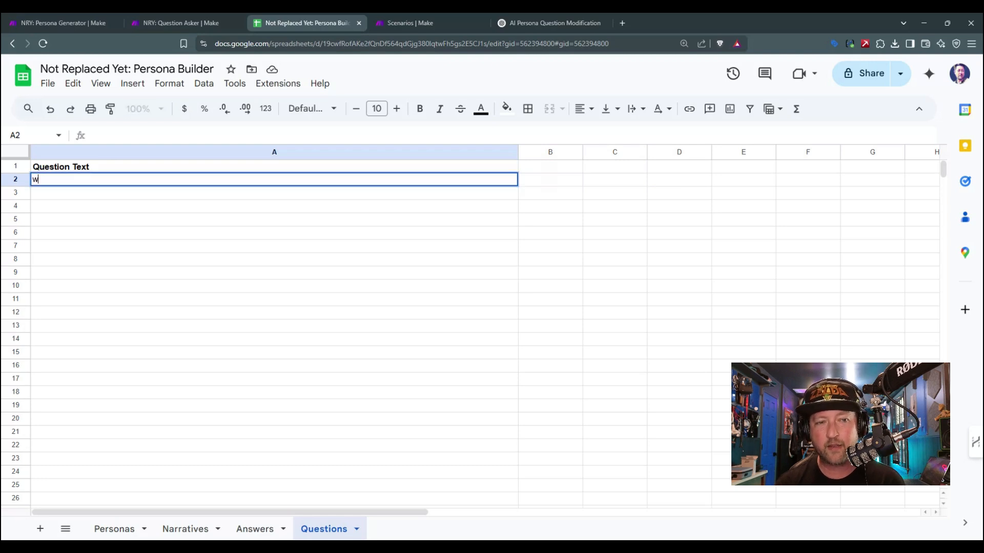
key("BackSpace")
key("BackSpace")
key("BackSpace")
key("BackSpace")
type("d yo")
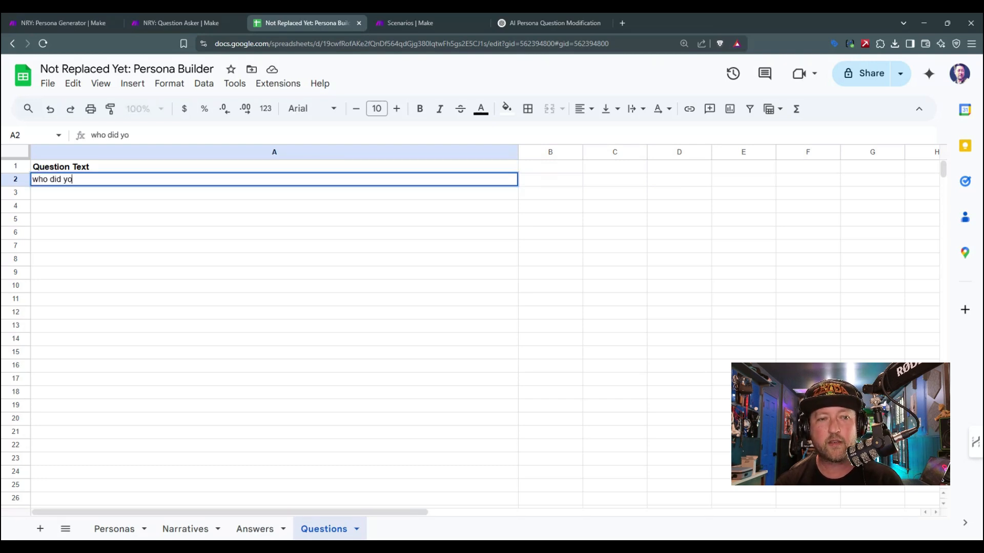
type("u vote for in t")
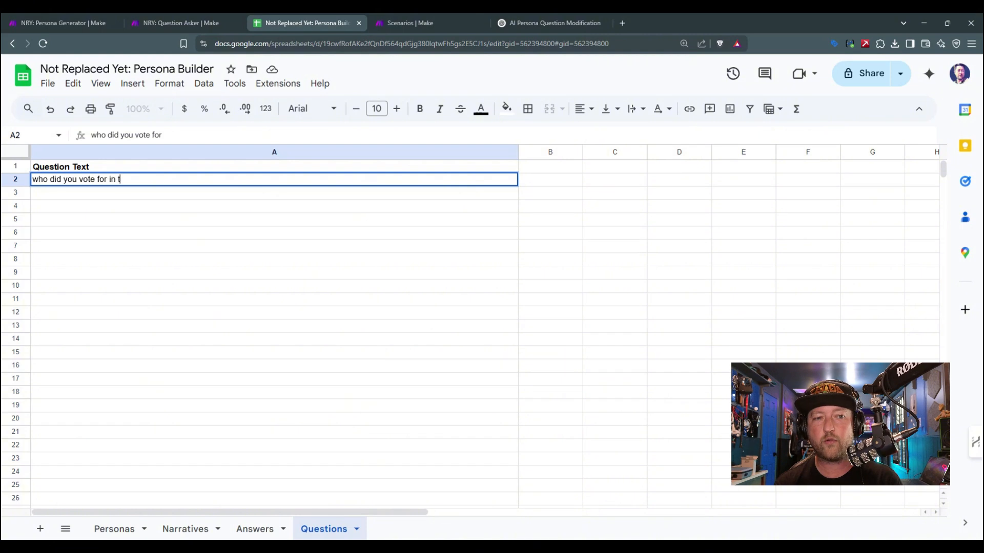
type("he last president")
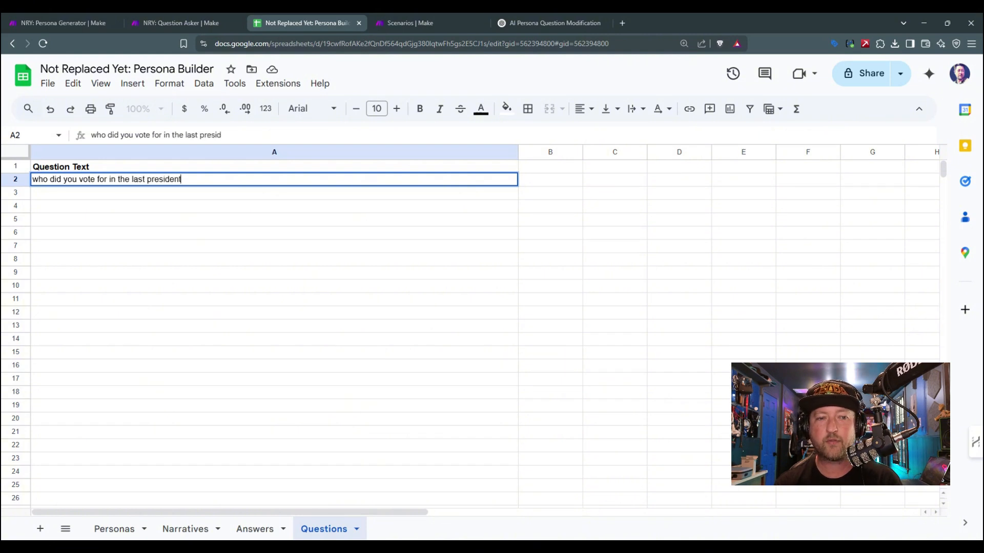
type("ial election?")
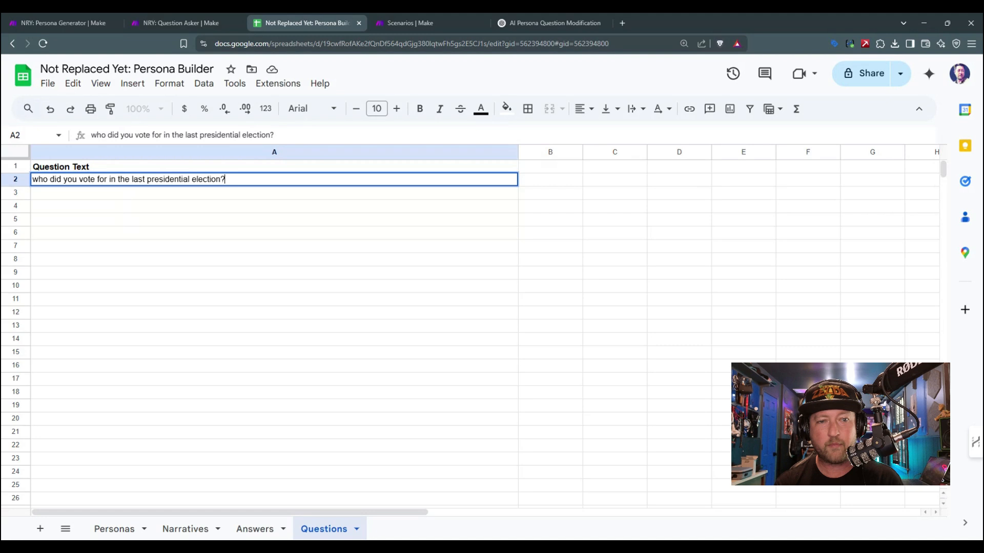
key("Return")
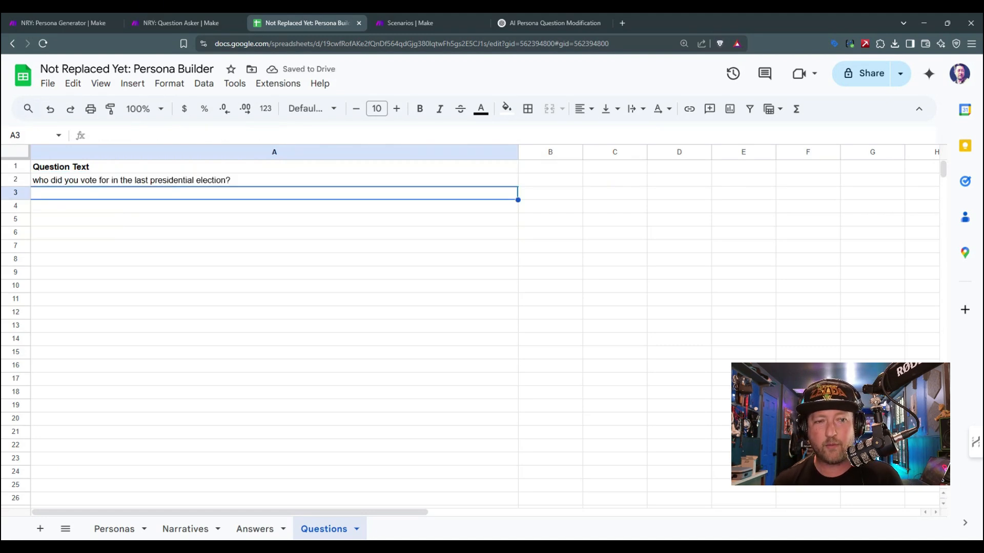
Step: Enter "what is a sales or business tactic that would turn you off to future patronage?" as the second question in A3
type("w")
type("a ta")
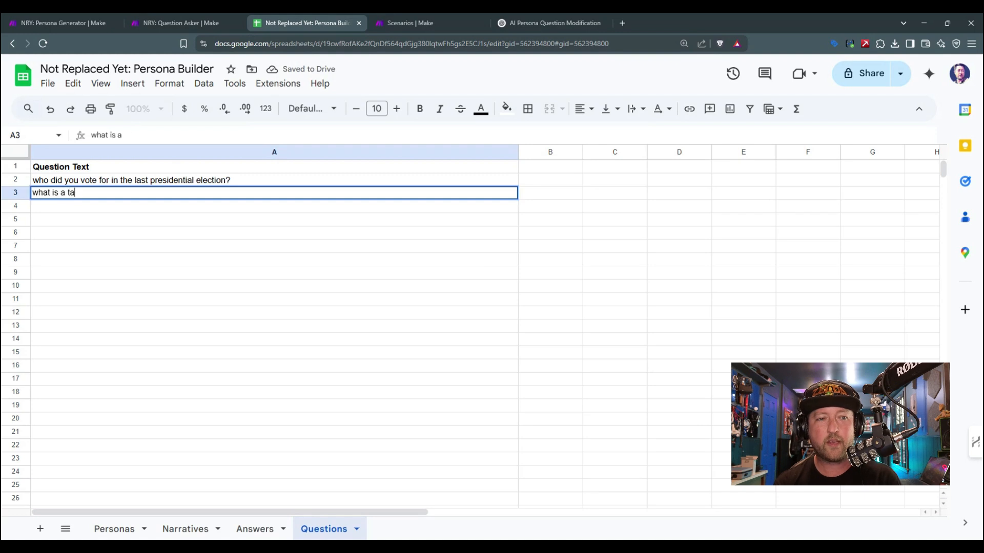
type("ctic that would")
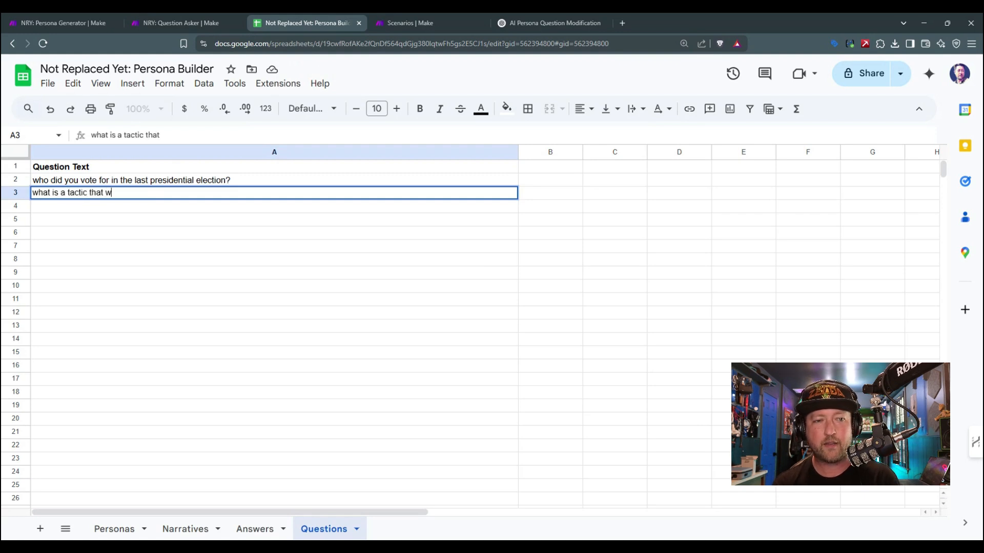
key("BackSpace")
key("BackSpace")
key("BackSpace")
key("BackSpace")
key("BackSpace")
key("BackSpace")
key("BackSpace")
key("BackSpace")
key("BackSpace")
key("BackSpace")
key("BackSpace")
key("BackSpace")
key("BackSpace")
key("BackSpace")
key("BackSpace")
key("BackSpace")
key("BackSpace")
key("BackSpace")
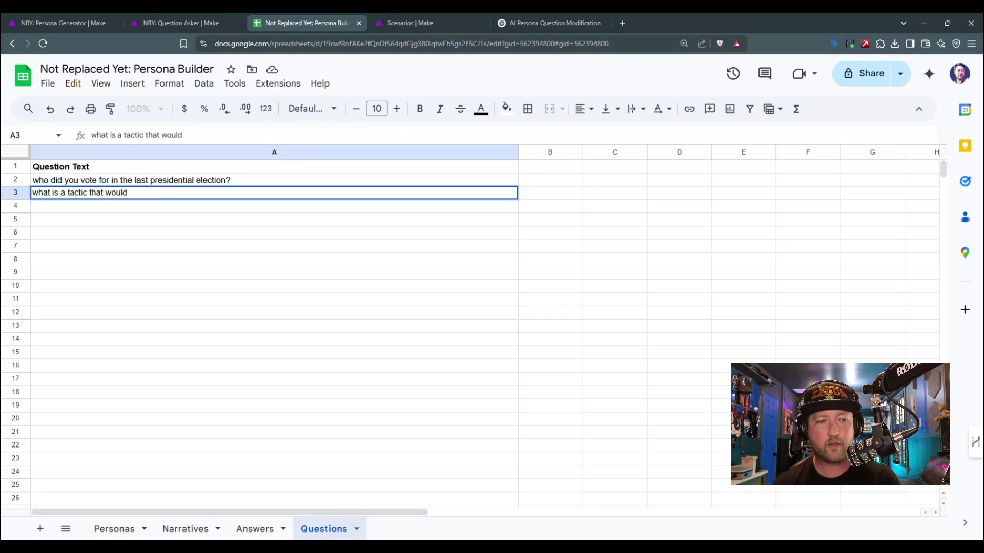
type("sales or")
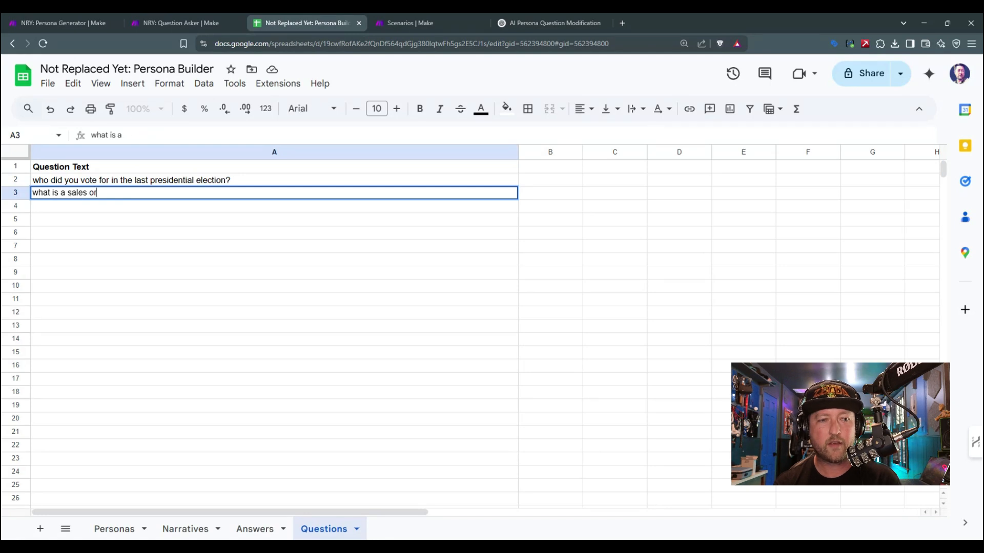
type(" business tactic that would ")
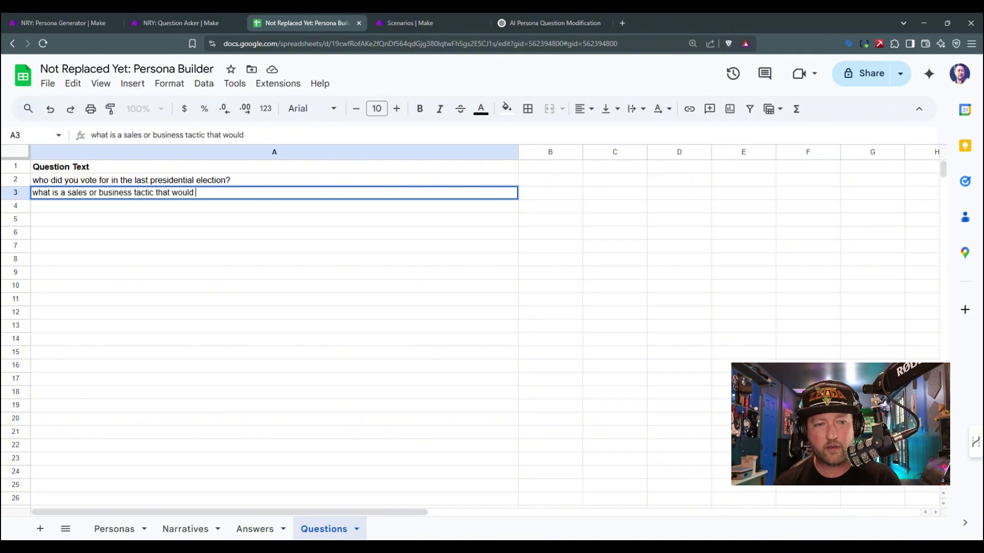
type("turn you off ")
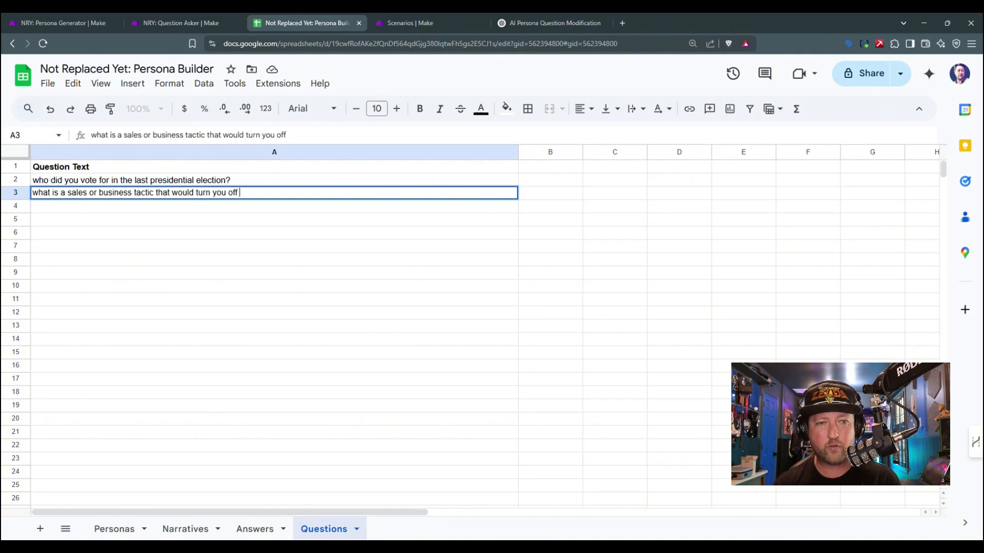
type("to future pa")
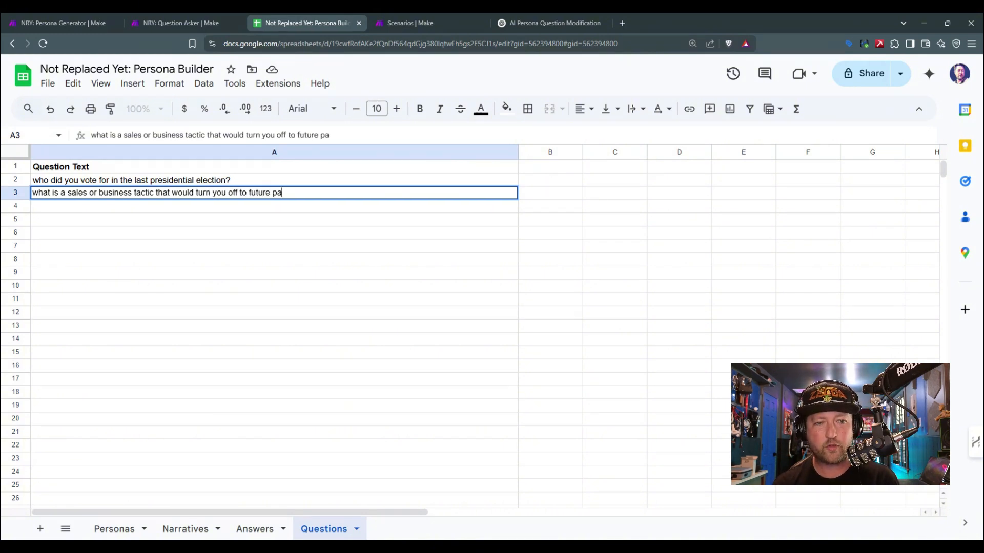
type("tronage")
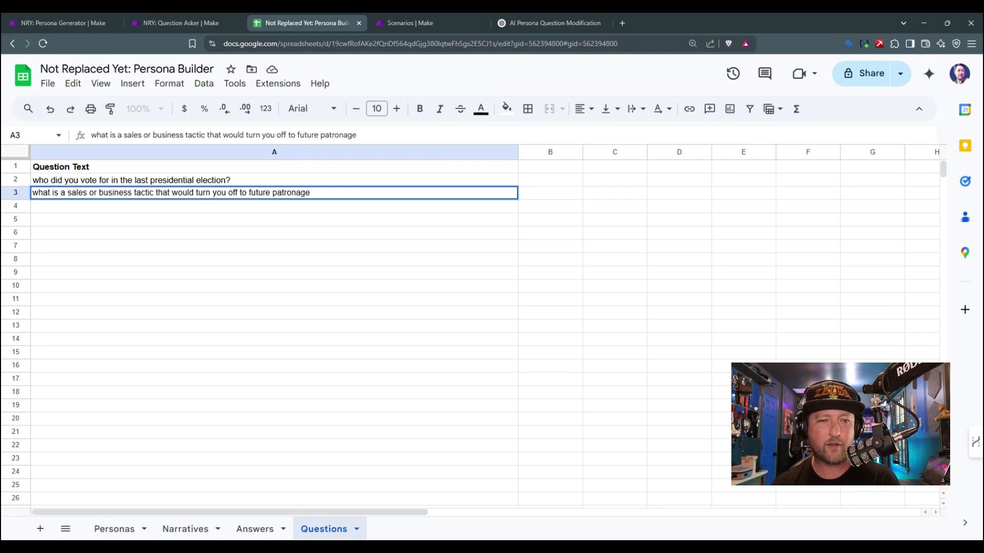
type("?")
key("Return")
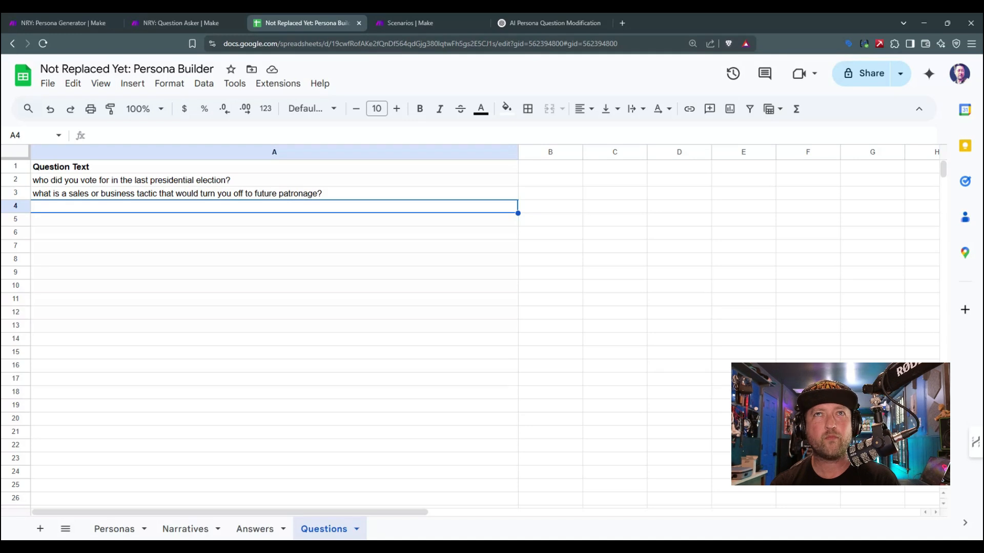
Step: Enter "what kind of ad would appeal to you?" as the third question in A4
type("what kin")
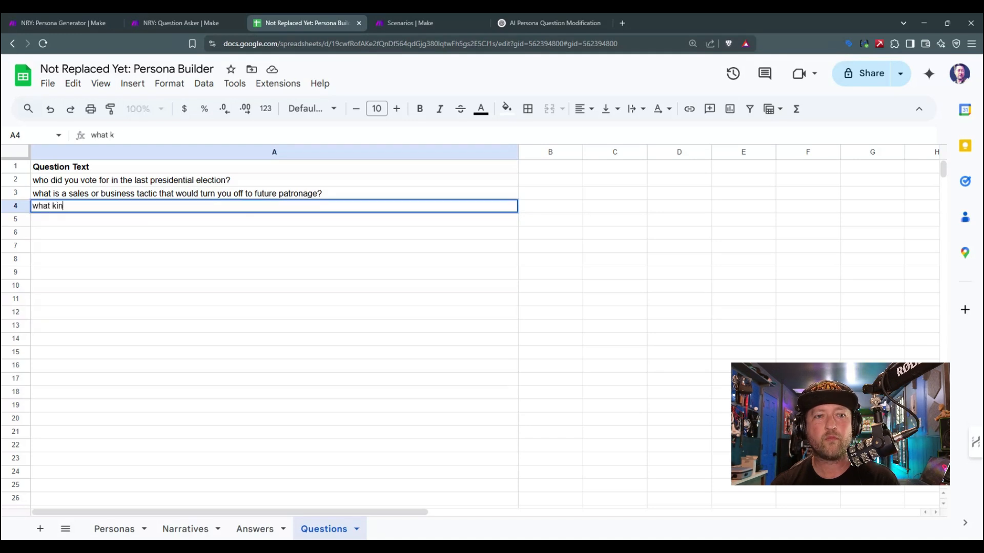
type("d of ad would appeal to you?")
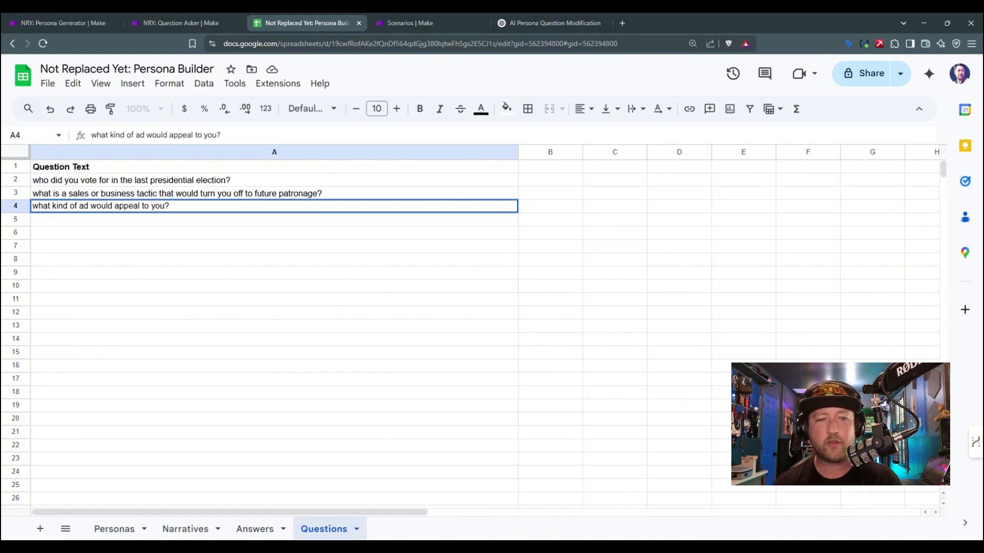
key("Return")
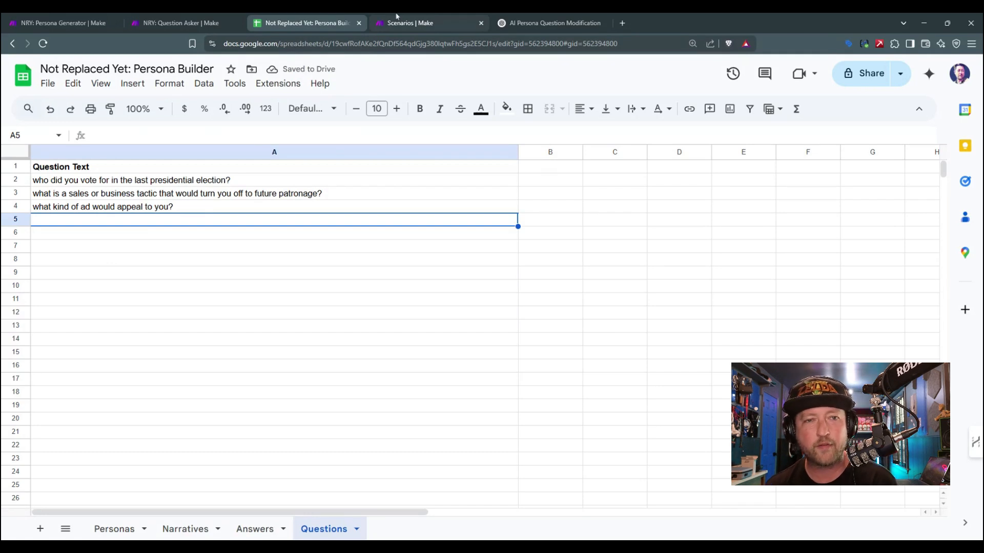
left_click_drag(174, 181, 176, 207)
Step: Switch to Make, run the Question Asker scenario once, and examine the first new row's question and answer in the Answers sheet of Persona Builder
left_click(181, 22)
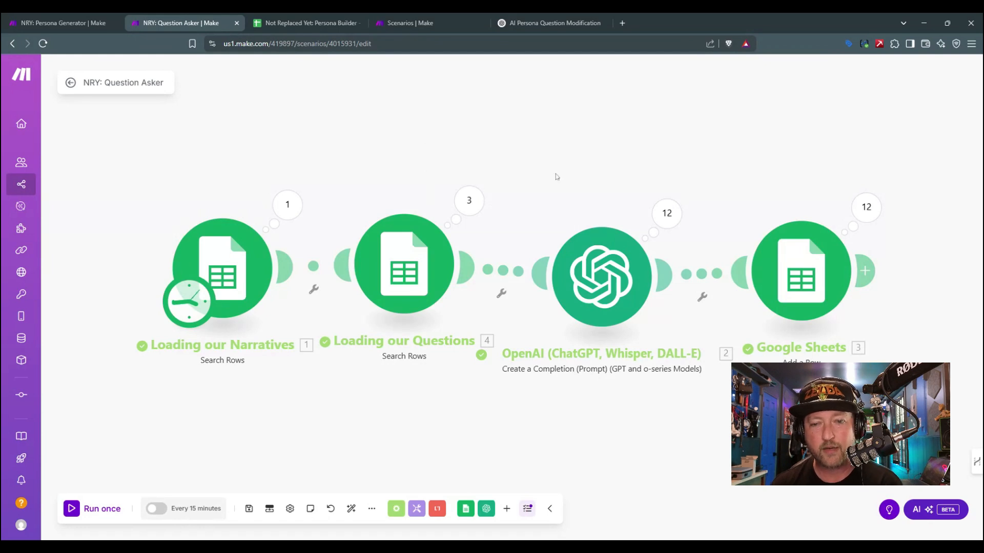
left_click(64, 510)
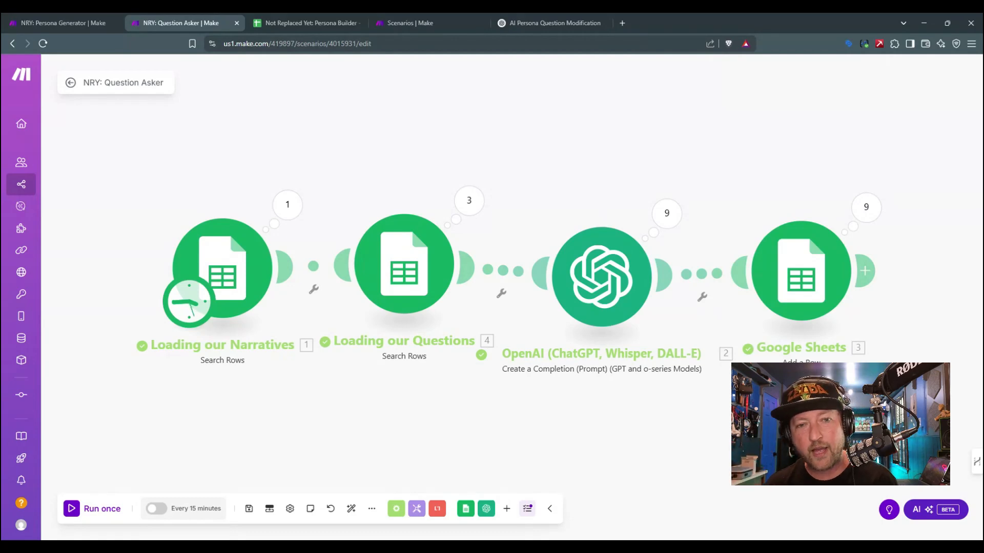
left_click(308, 22)
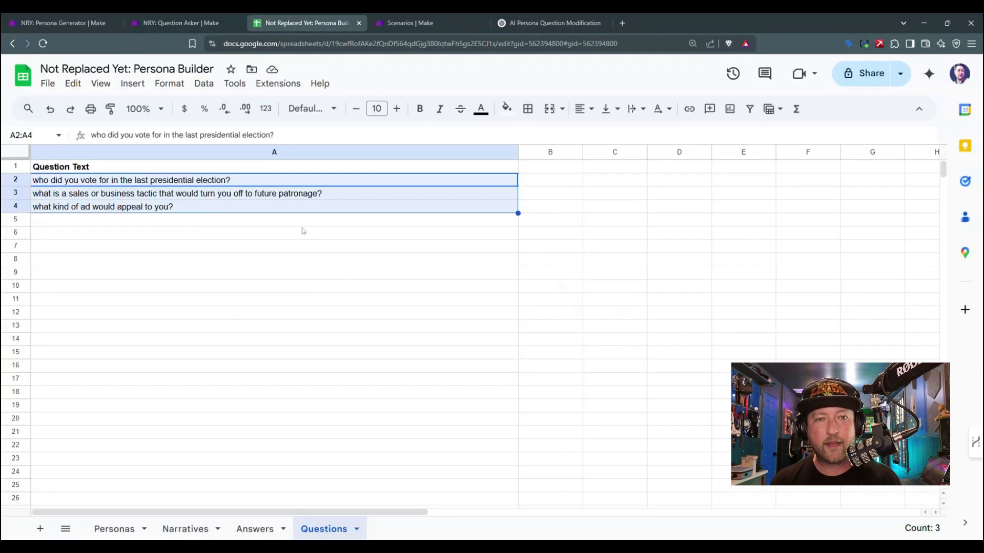
left_click(269, 535)
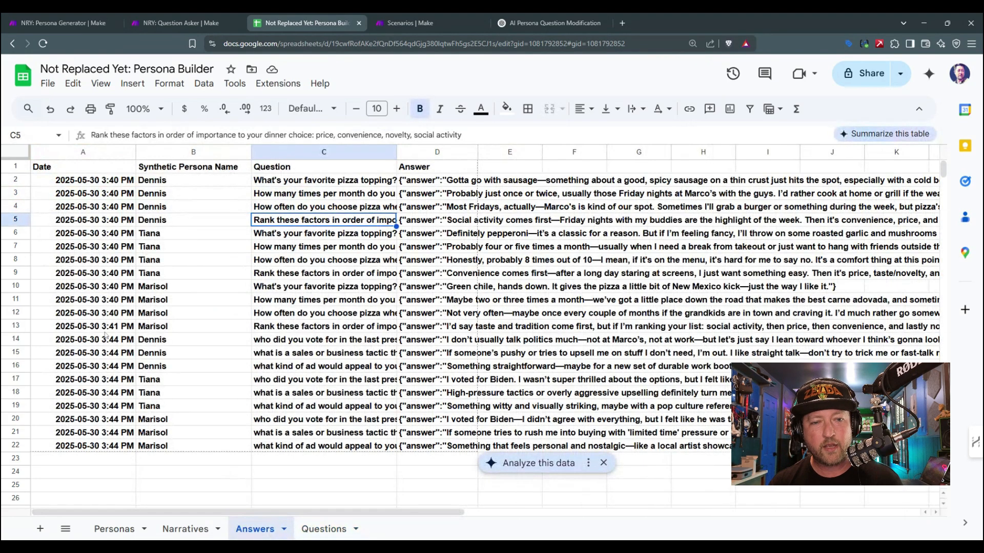
left_click(20, 340)
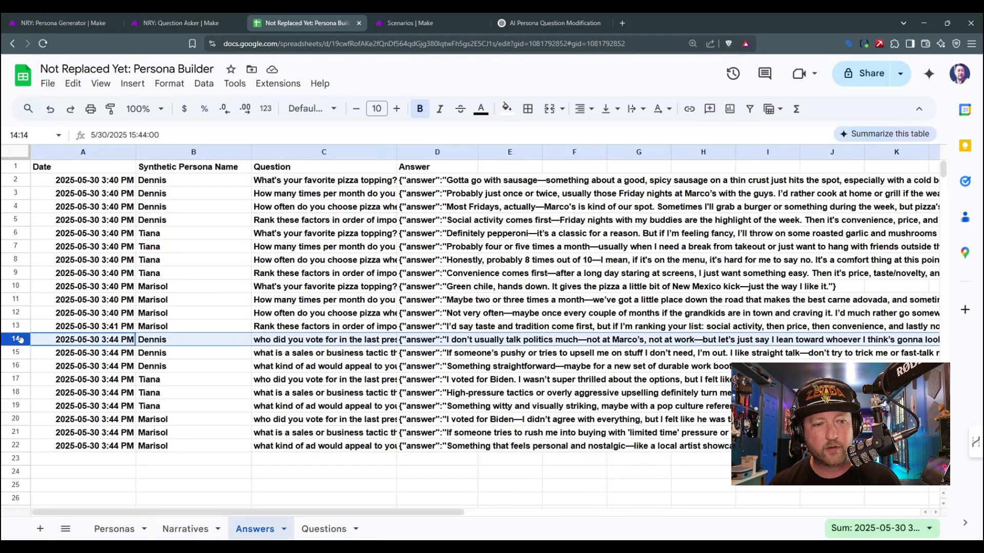
left_click(313, 341)
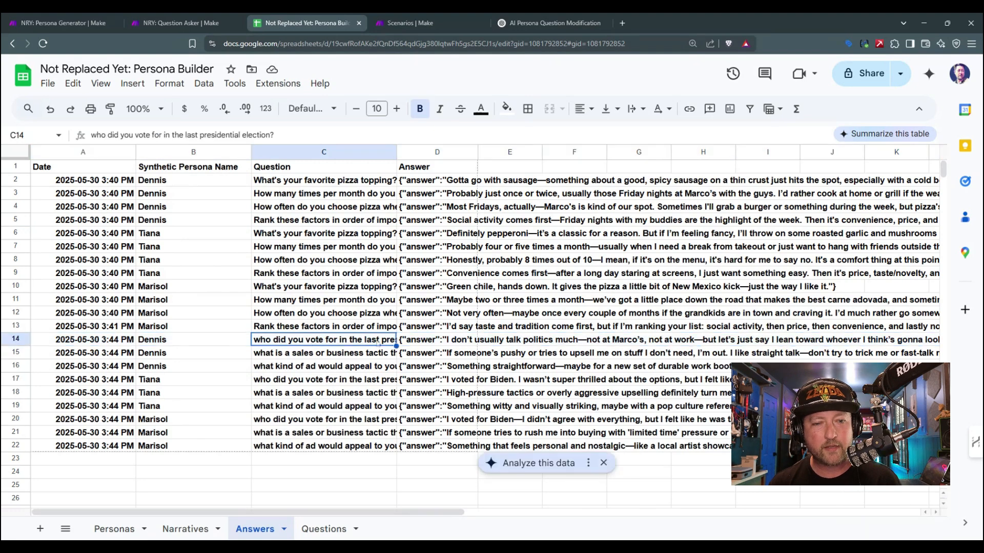
left_click(475, 343)
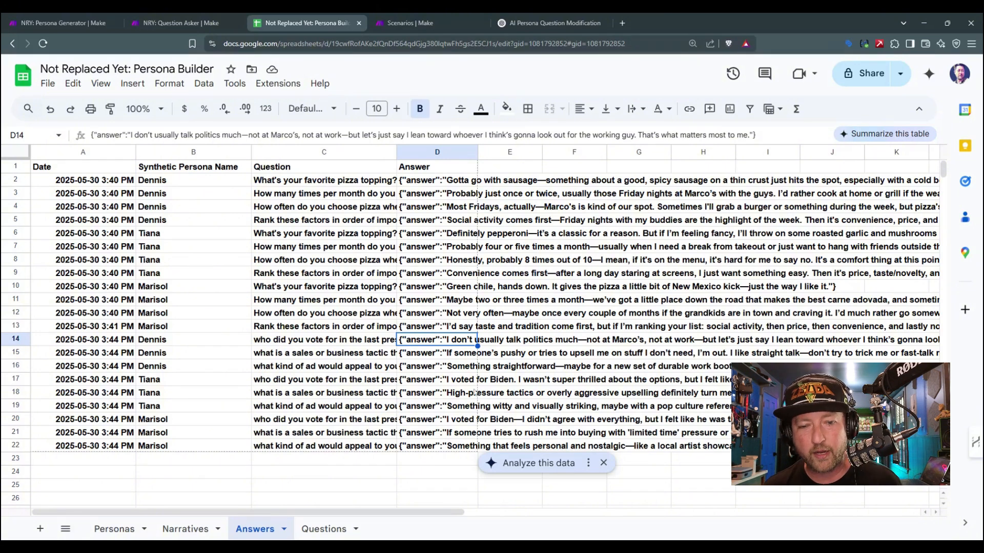
Step: Examine the second and third personas' full answers to the presidential election question in cells D17 and D20
left_click(469, 385)
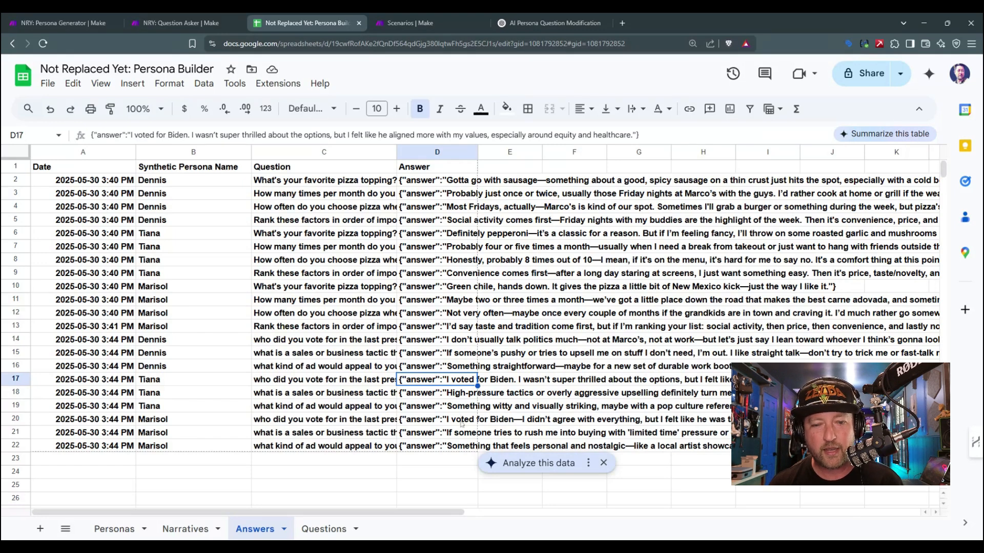
left_click(462, 422)
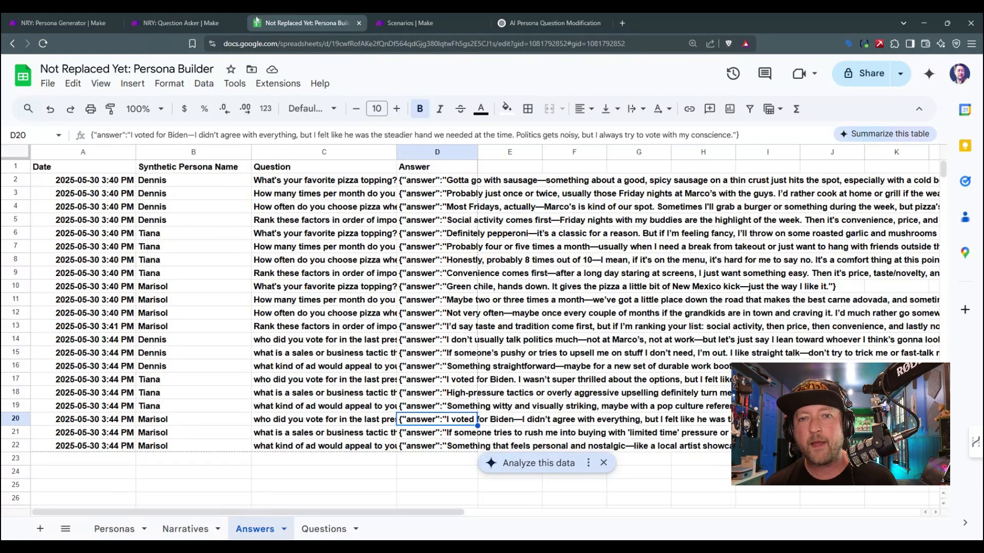
Step: Switch to the Question Asker scenario in Make and copy the OpenAI module's entire Developer / System prompt text
left_click(179, 22)
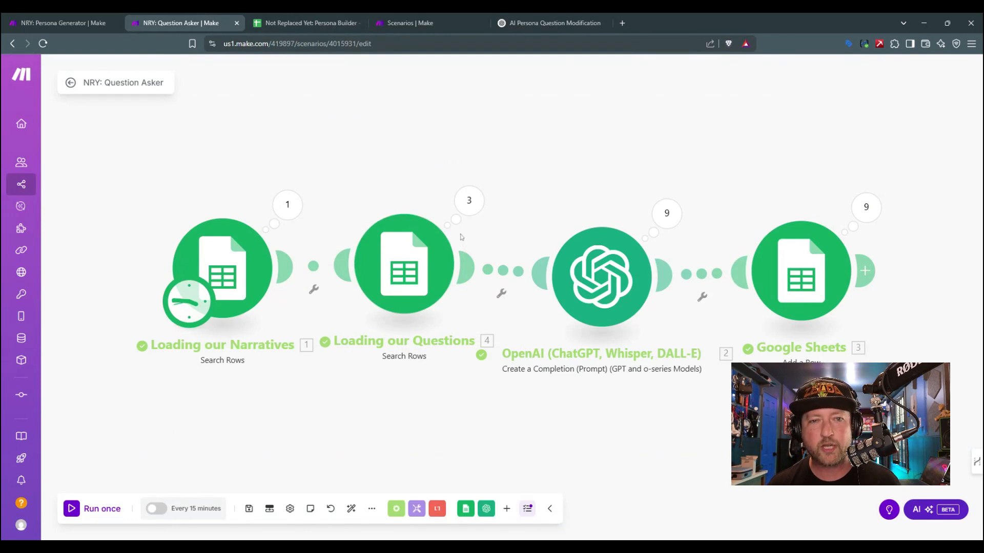
left_click(602, 286)
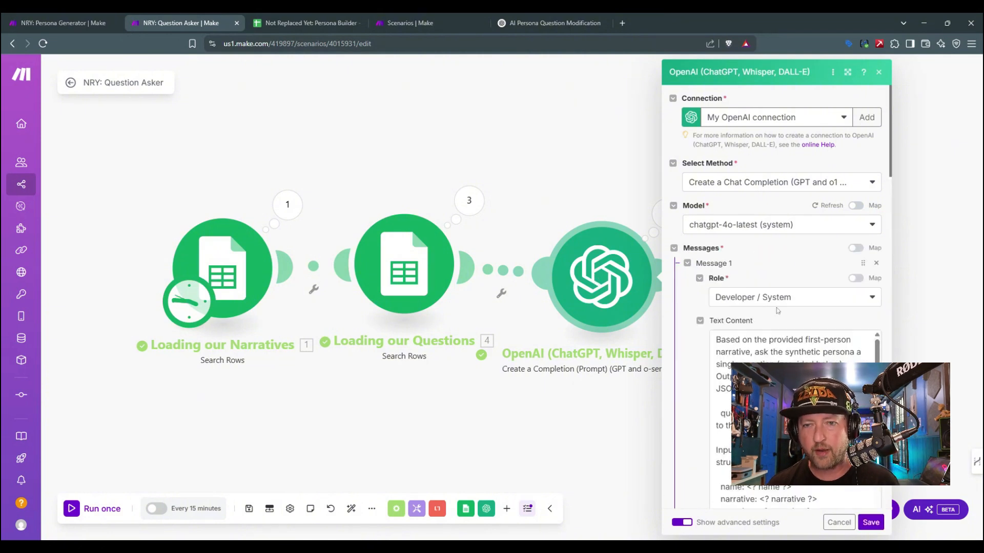
scroll(795, 420, "down", 5)
scroll(795, 420, "up", 5)
left_click(795, 420)
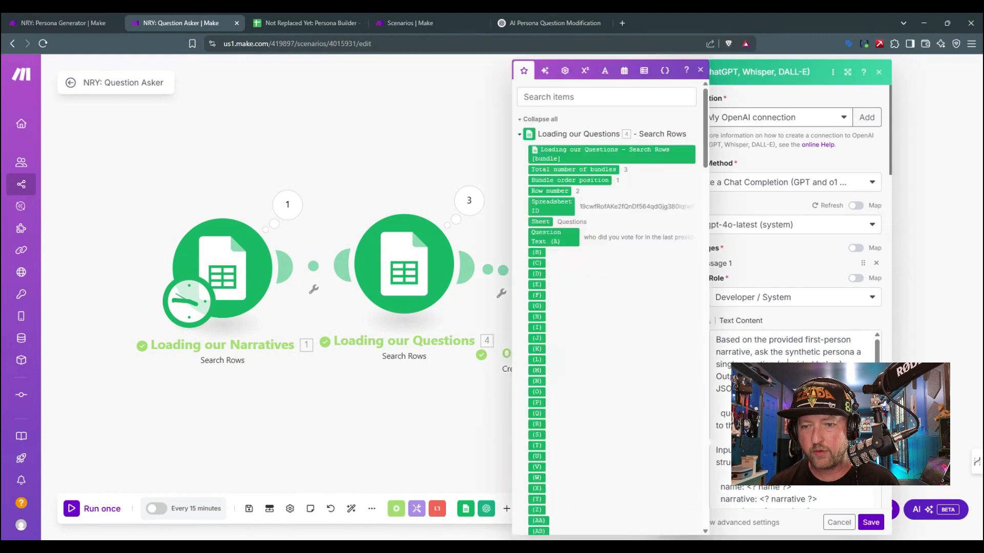
key("ctrl+a")
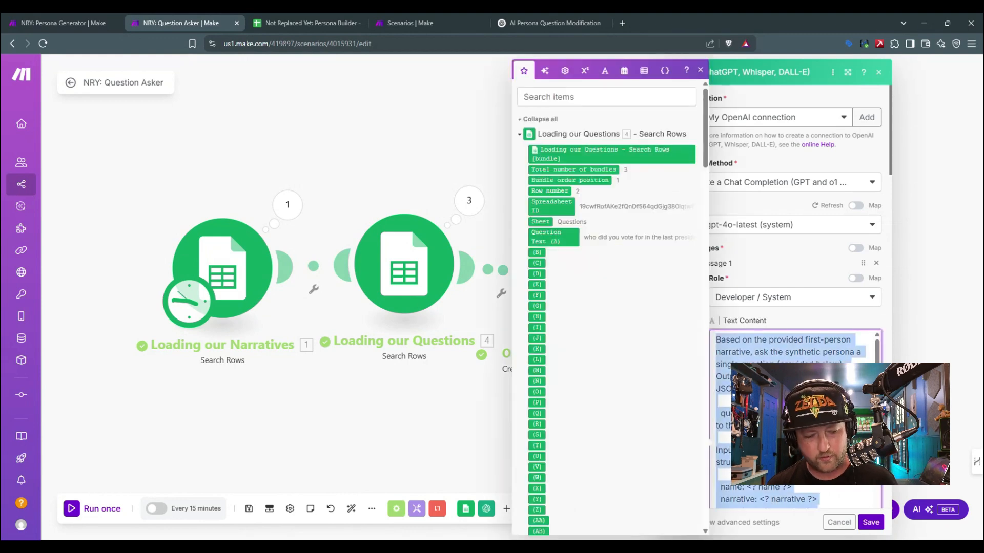
Step: In the ChatGPT conversation, write "Here's where I ended up. Please modify this so that it's not a survey question but an A/B test structure."
left_click(548, 22)
scroll(344, 180, "down", 5)
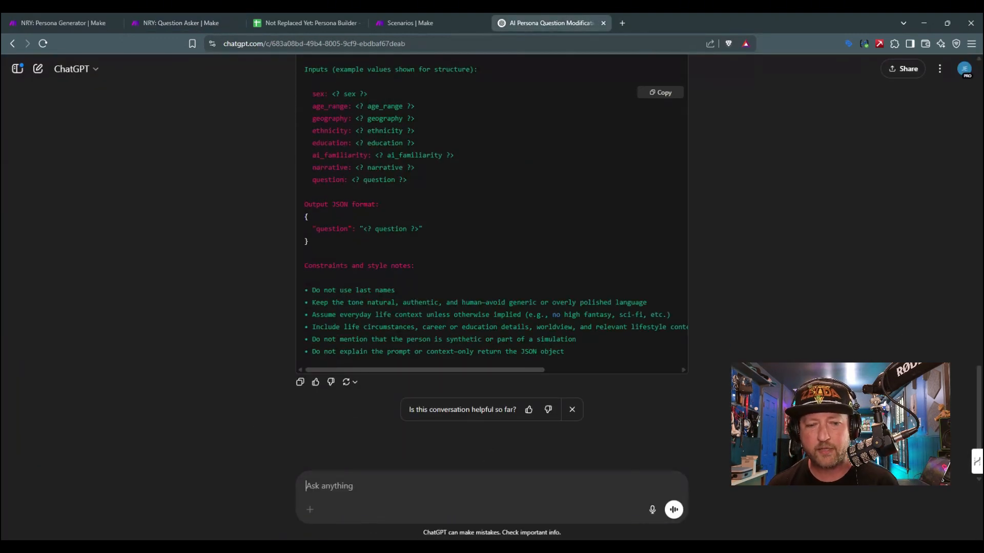
type("Here's where I ")
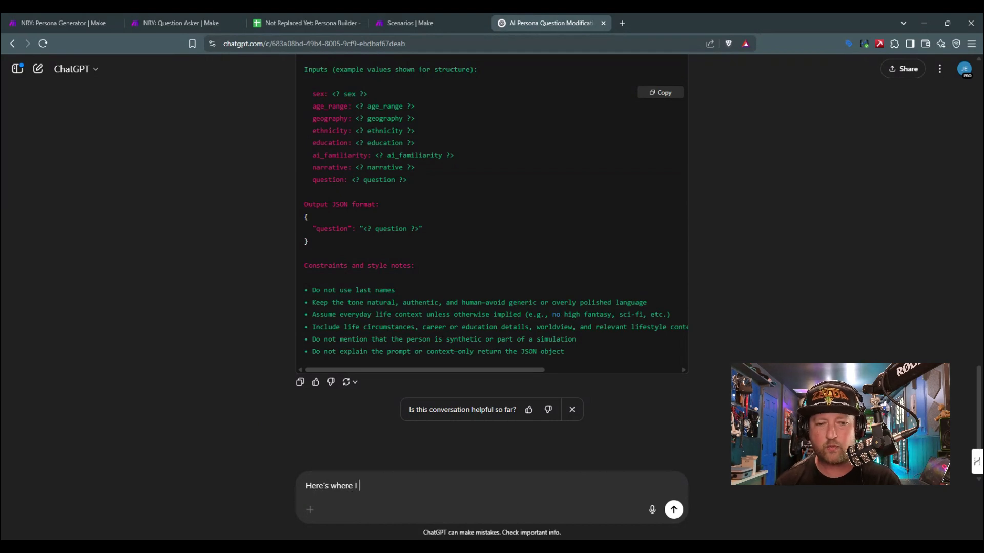
type("ended up.  P")
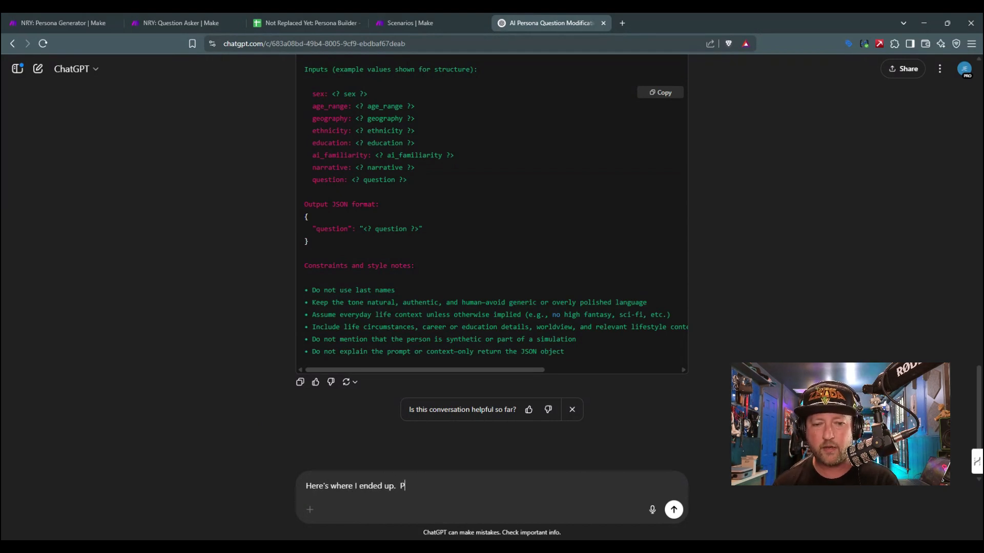
type("lease modify this ")
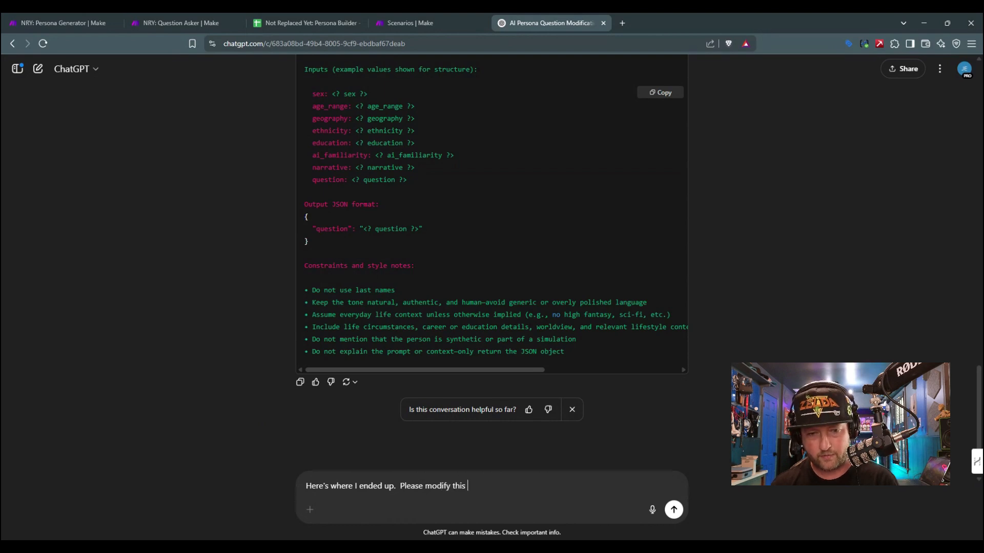
type("so that it's ")
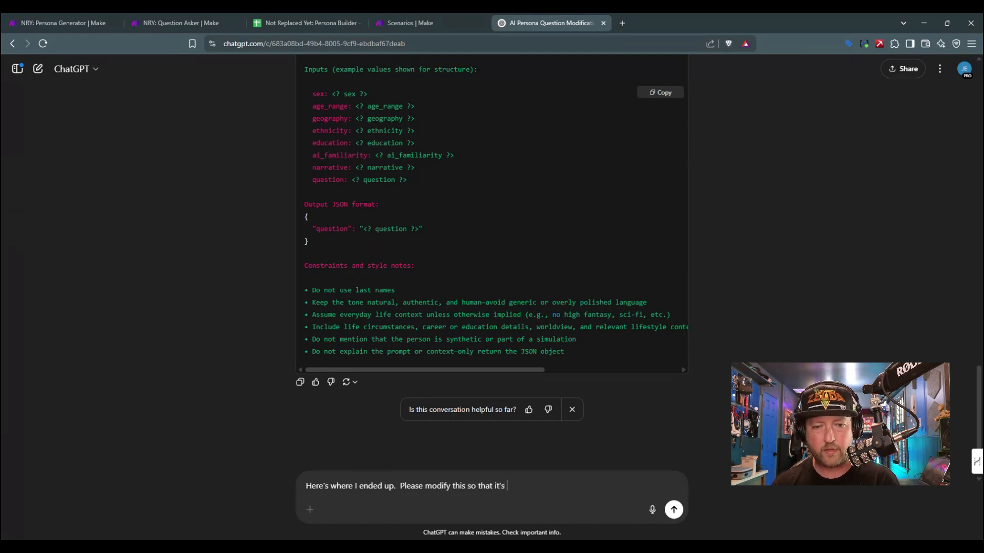
type("not a survey question ")
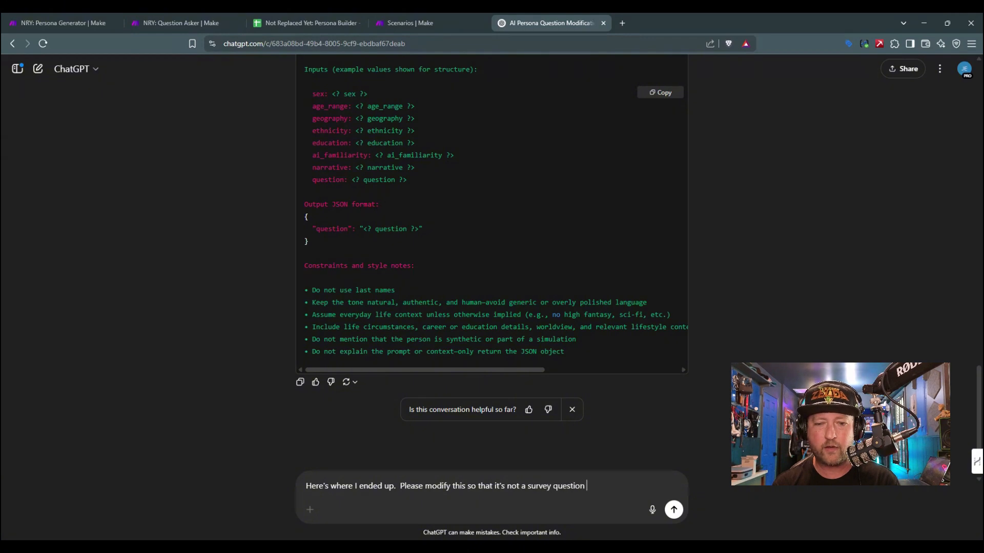
type("but an A/")
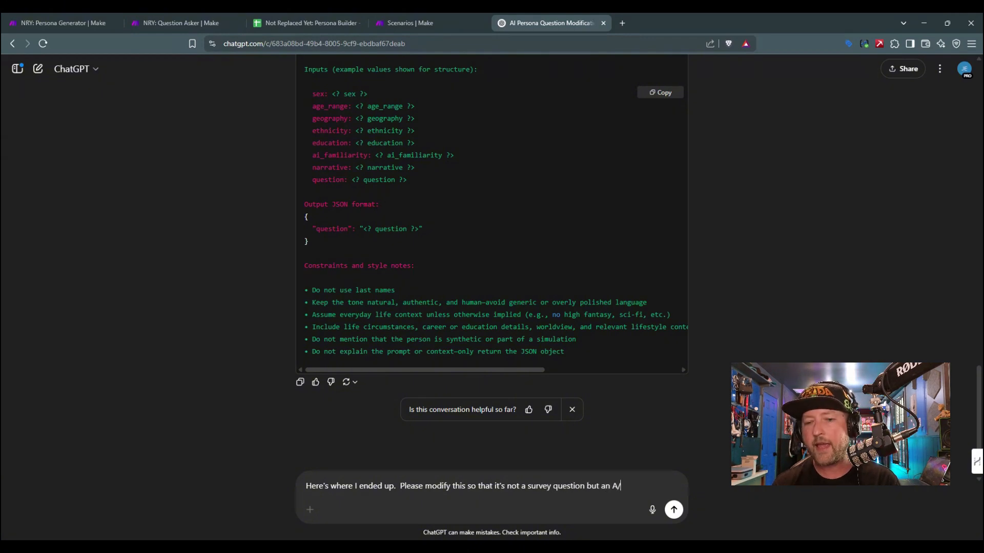
type("B test struc")
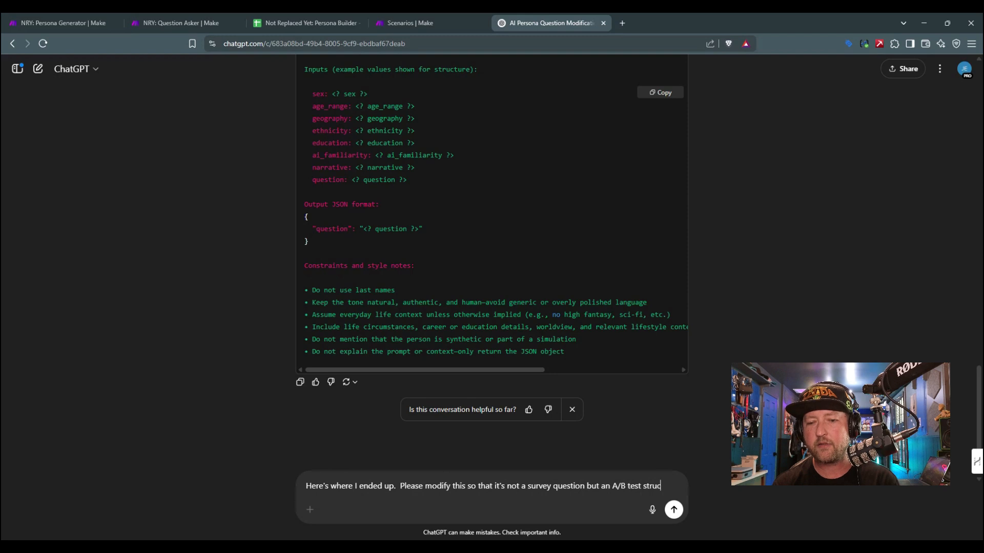
type("ture. We'll pas")
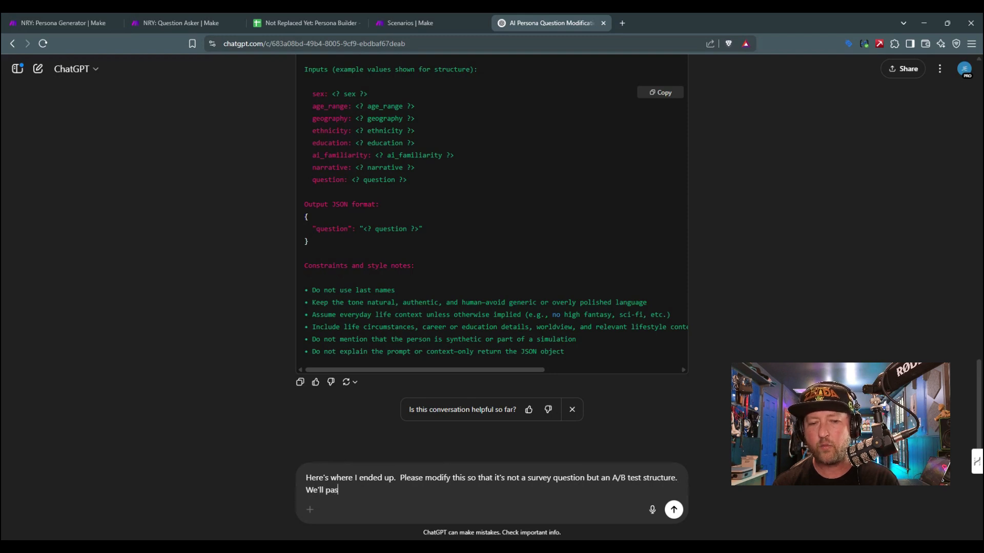
type("s in")
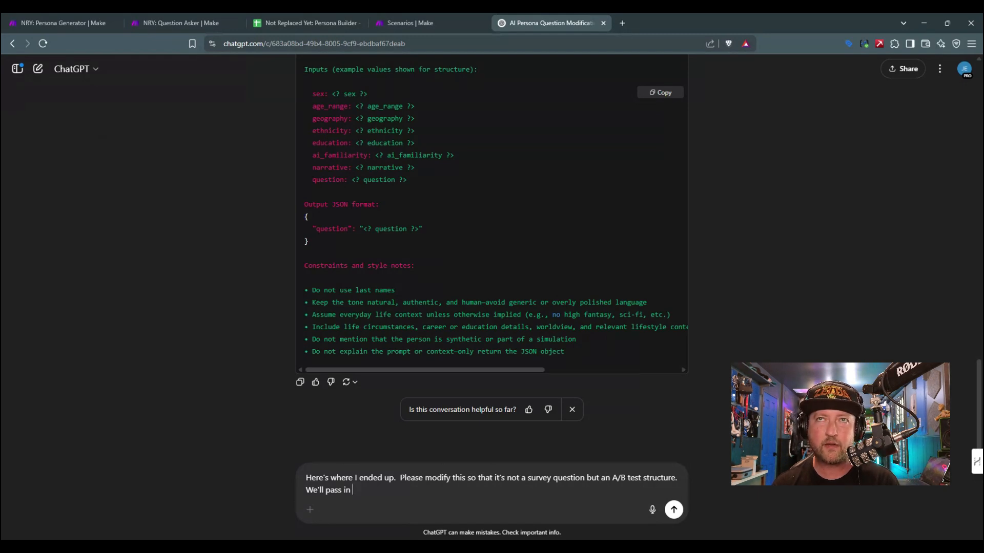
Step: Continue the ChatGPT message with "We'll pass in a KPI and two test variables, then"
type("a KPI")
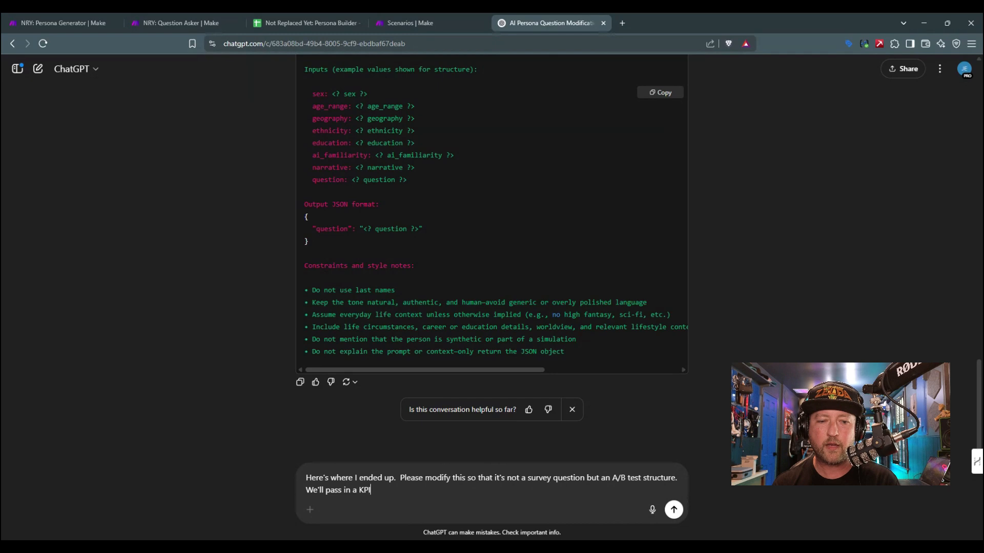
type(", a")
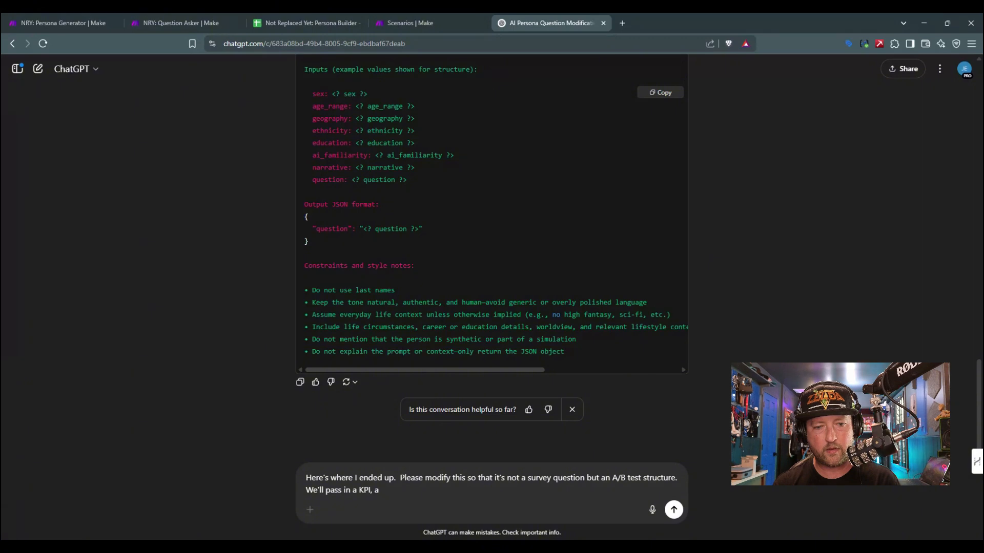
key("BackSpace")
key("BackSpace")
key("BackSpace")
type("and ")
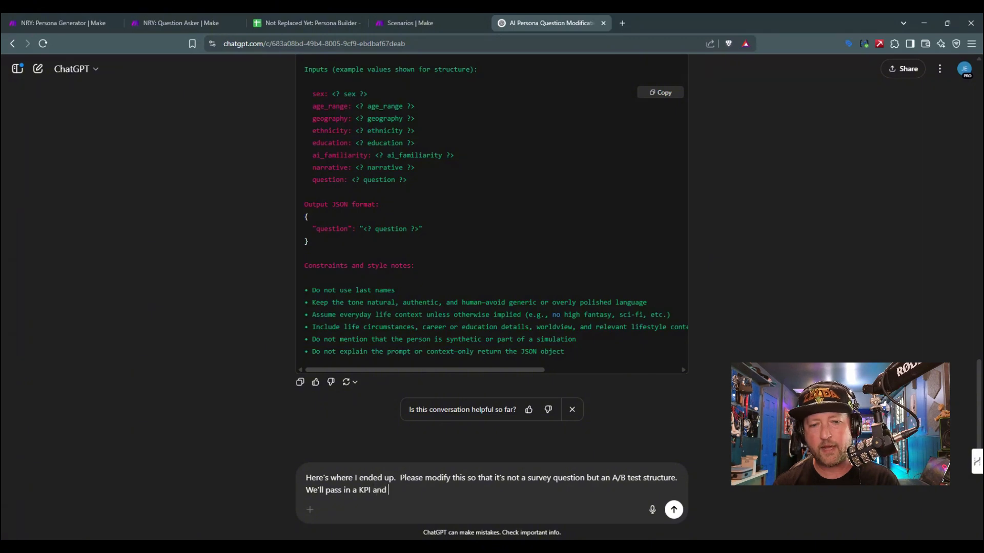
type("two test var")
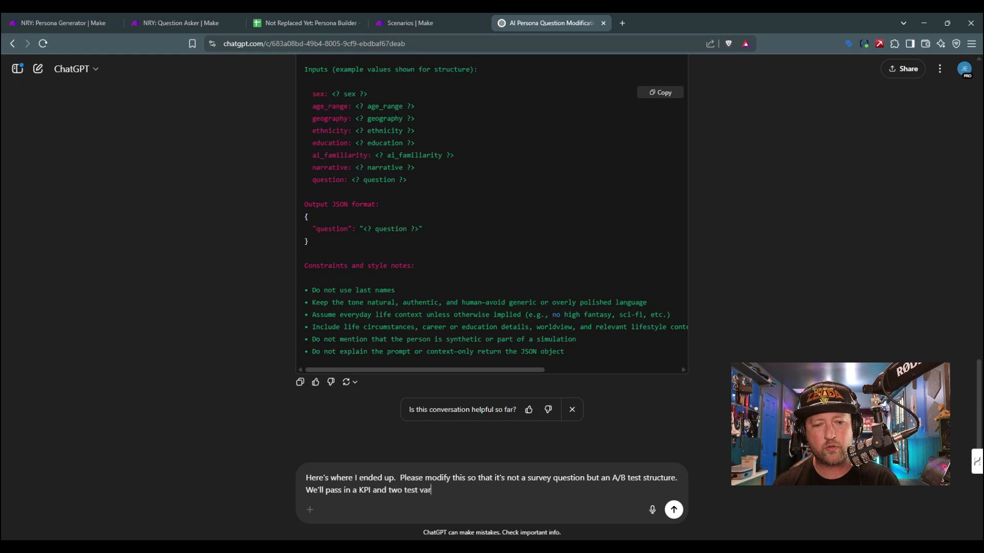
type("iables, then you")
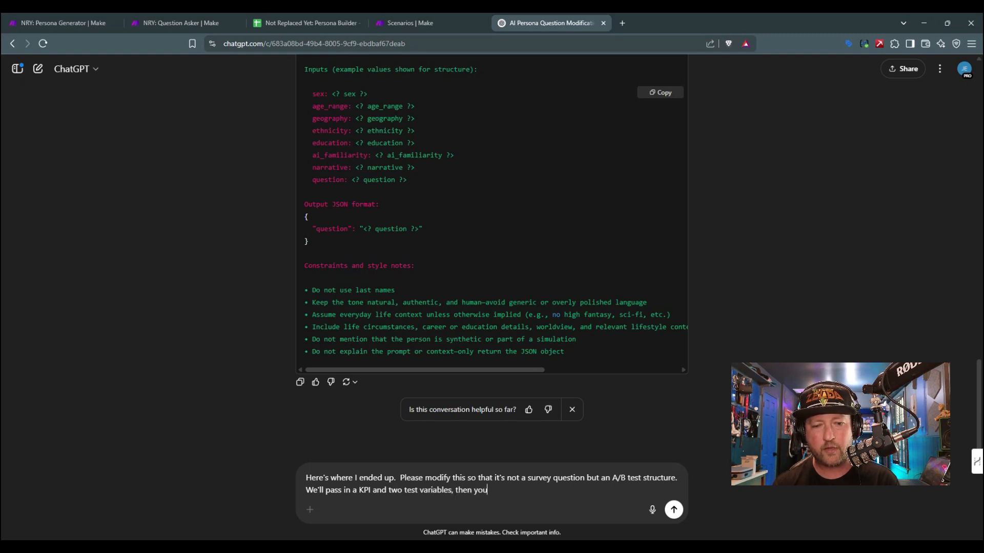
key("BackSpace")
key("BackSpace")
key("BackSpace")
key("BackSpace")
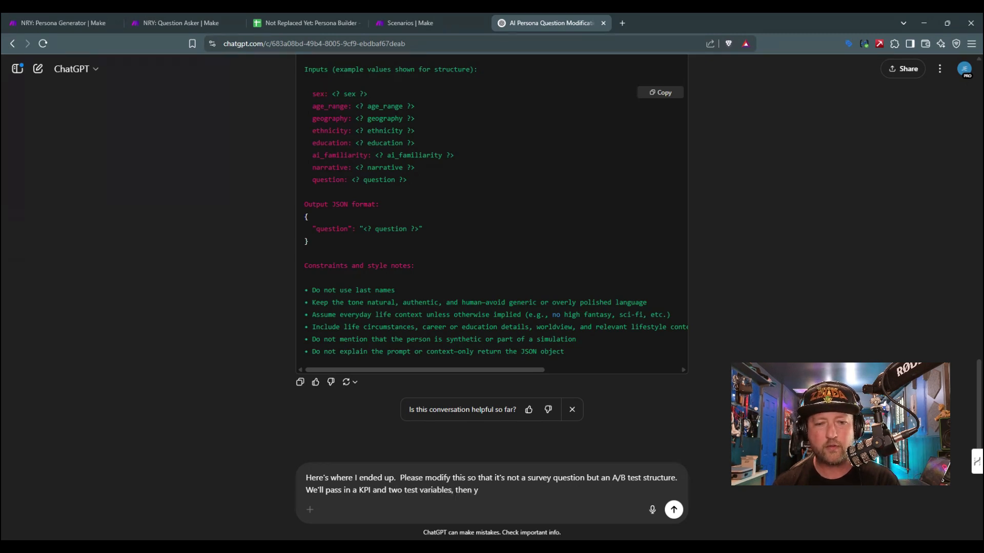
Step: Finish the request with "the prompt should take into account the narrative and predict a likely variable winner from the two."
type("the prompt should")
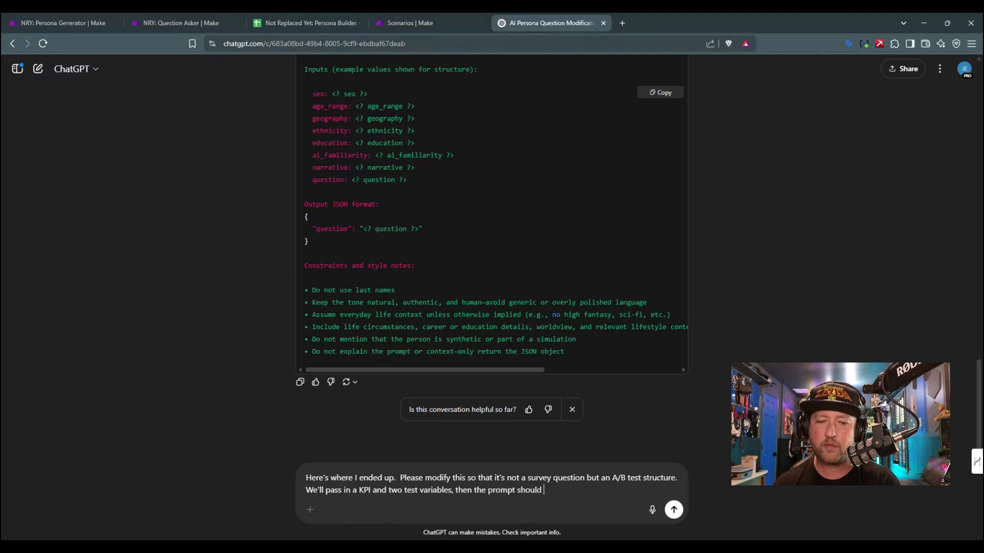
type(" take ")
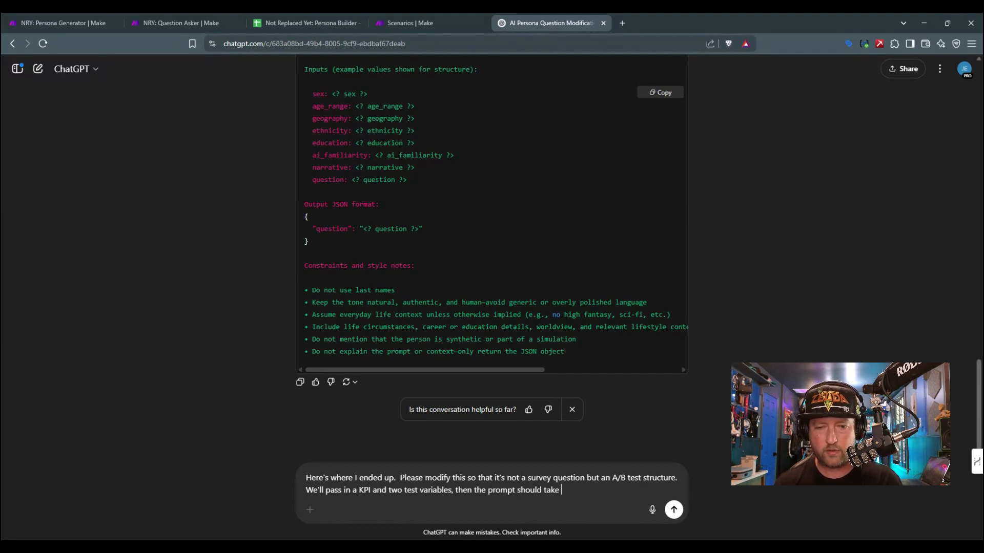
type("into accou")
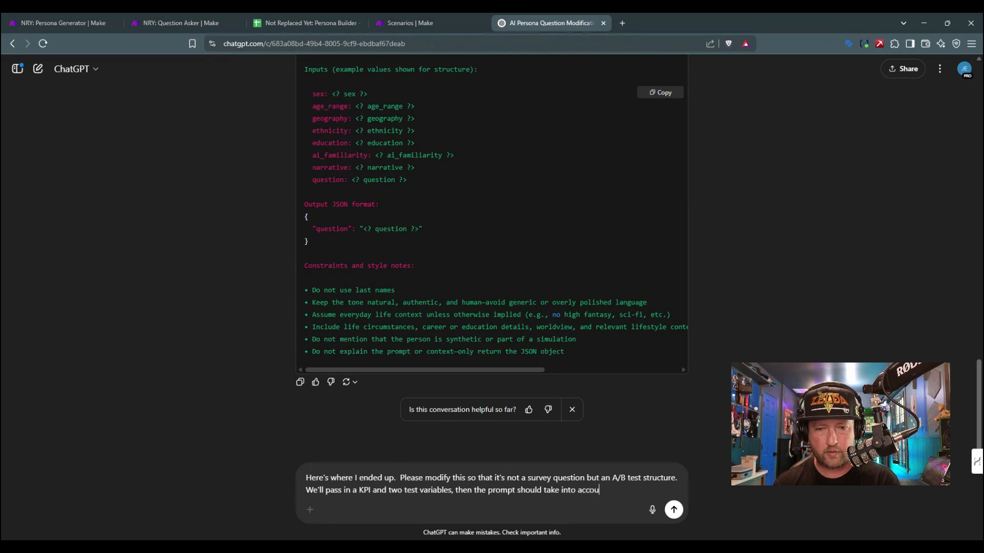
type("nt the narrative")
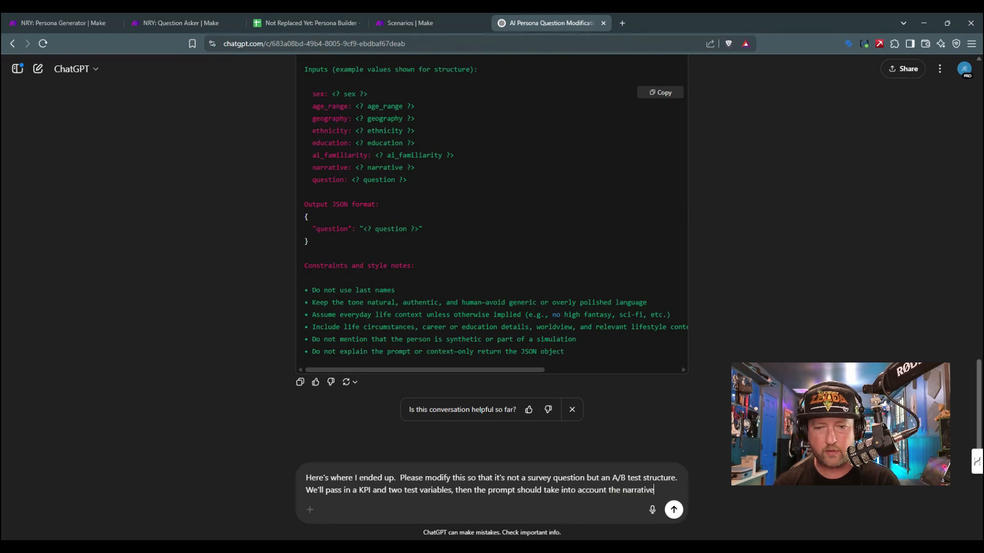
type(" and predict a li")
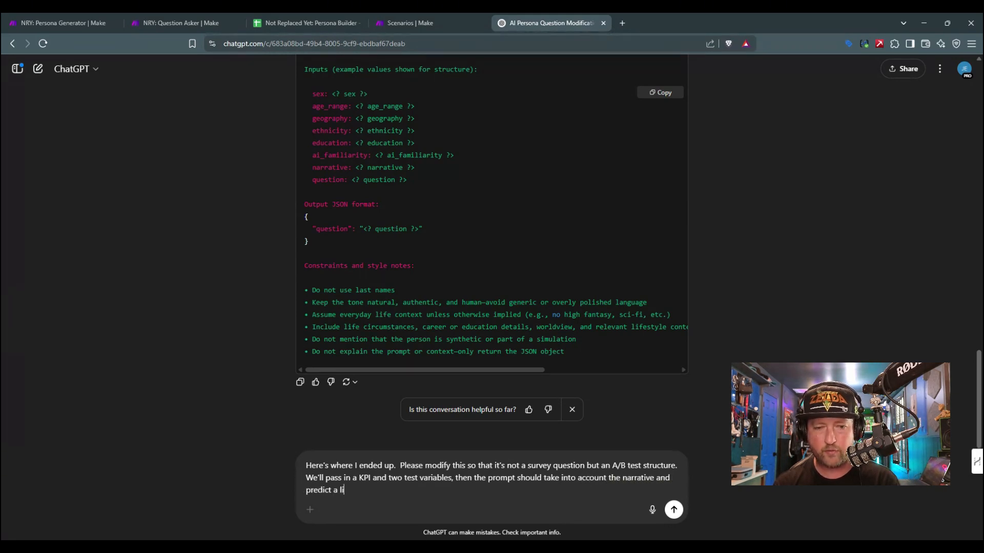
type("kely and")
key("BackSpace")
key("BackSpace")
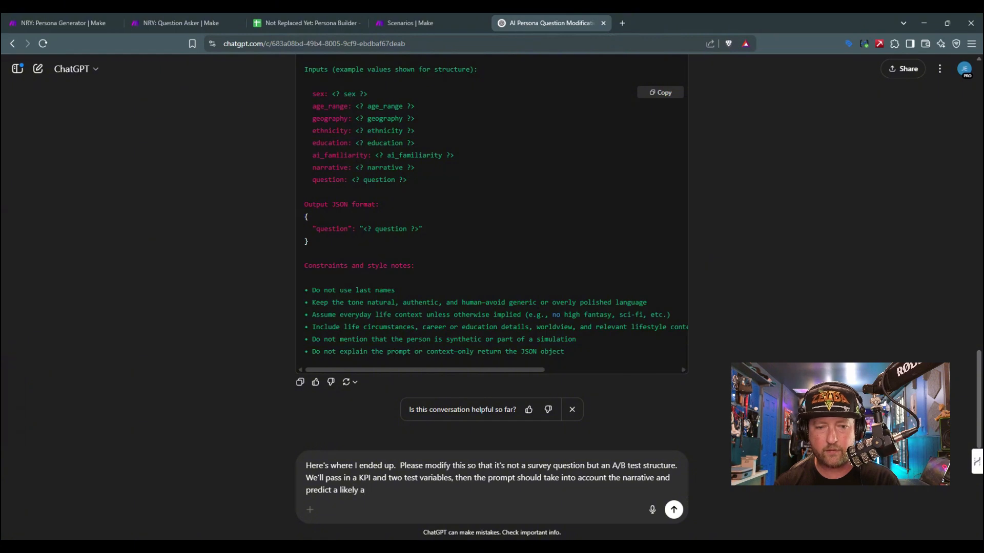
key("BackSpace")
type("variable winner")
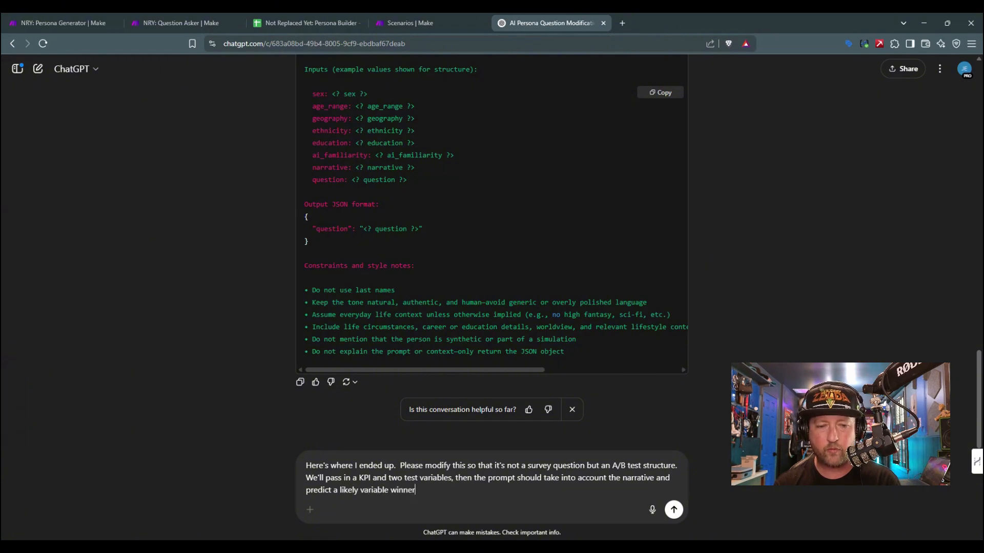
type(" fro mthe")
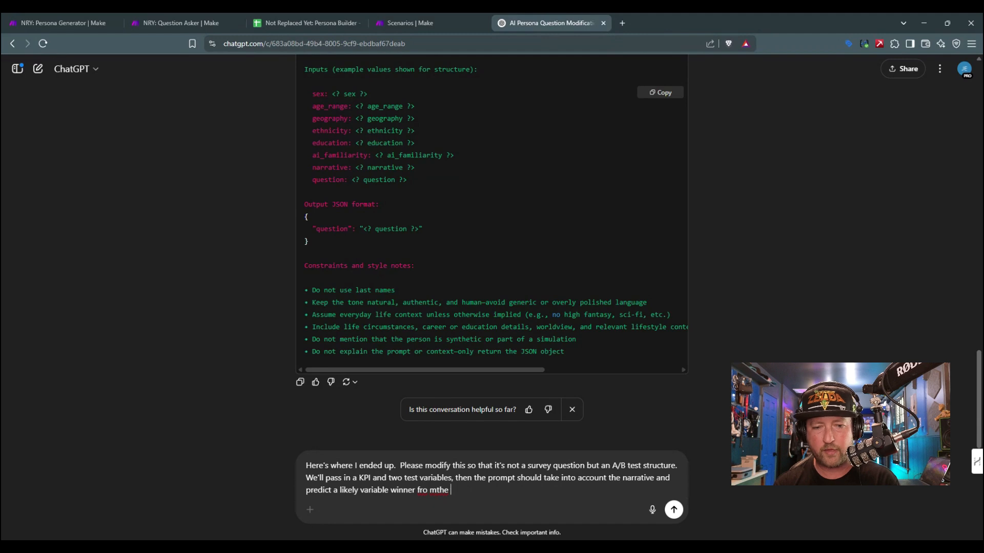
key("BackSpace")
key("BackSpace")
key("BackSpace")
key("BackSpace")
key("BackSpace")
key("BackSpace")
type("m the two.")
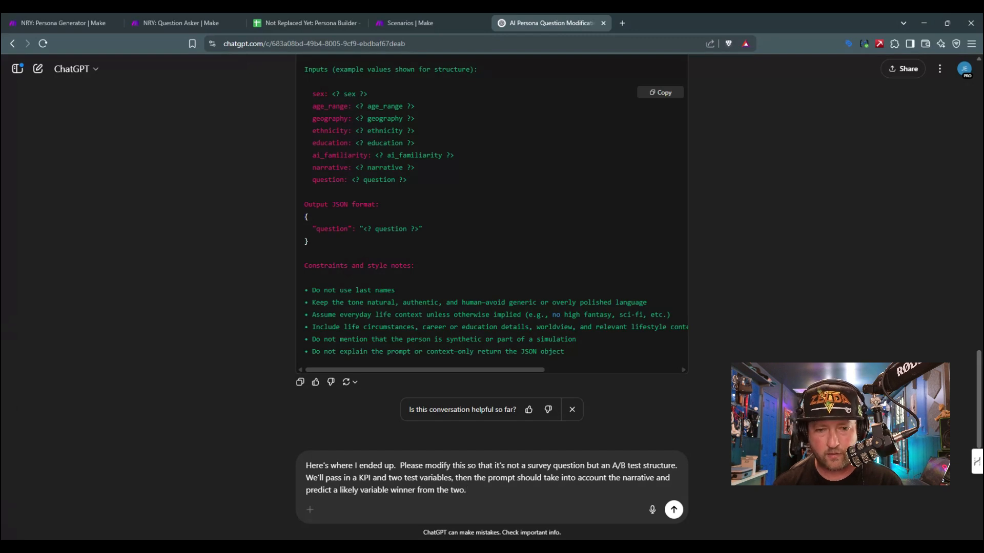
Step: Paste the copied OpenAI module prompt below the request after a blank line and send the message
key("shift+Return")
key("shift+Return")
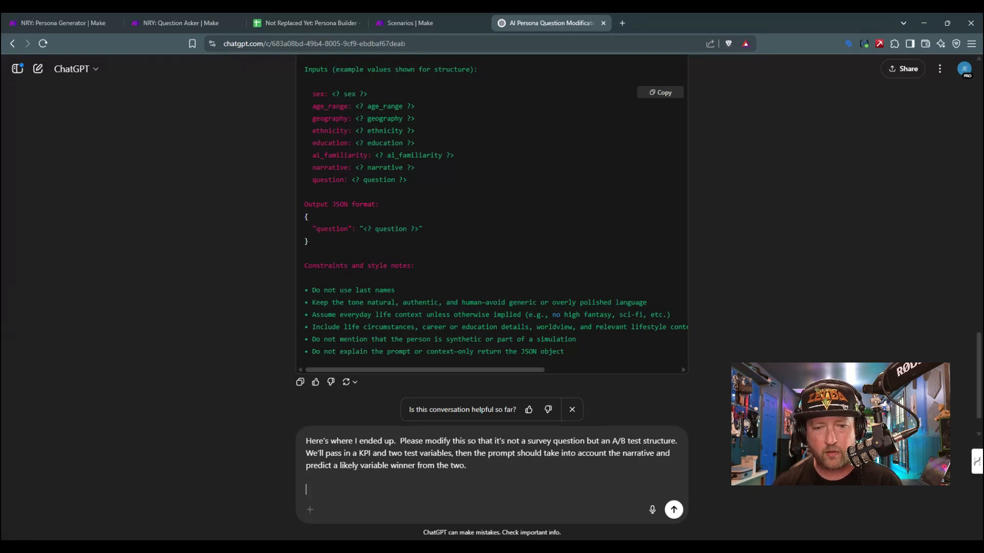
key("ctrl+v")
key("Return")
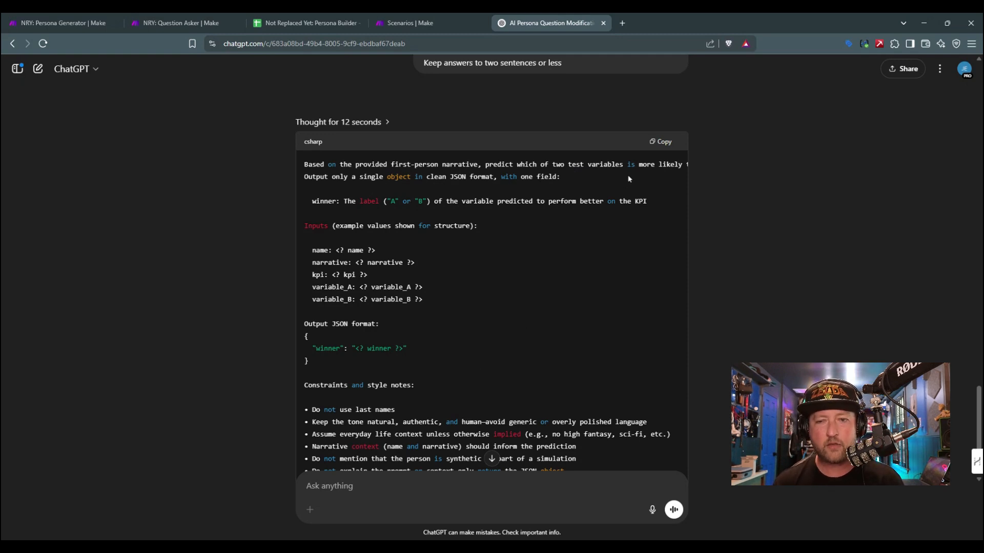
Step: Examine the opening instruction of ChatGPT's rewritten A/B test prompt and switch back to the Persona Builder spreadsheet
left_click_drag(632, 165, 297, 164)
left_click(319, 177)
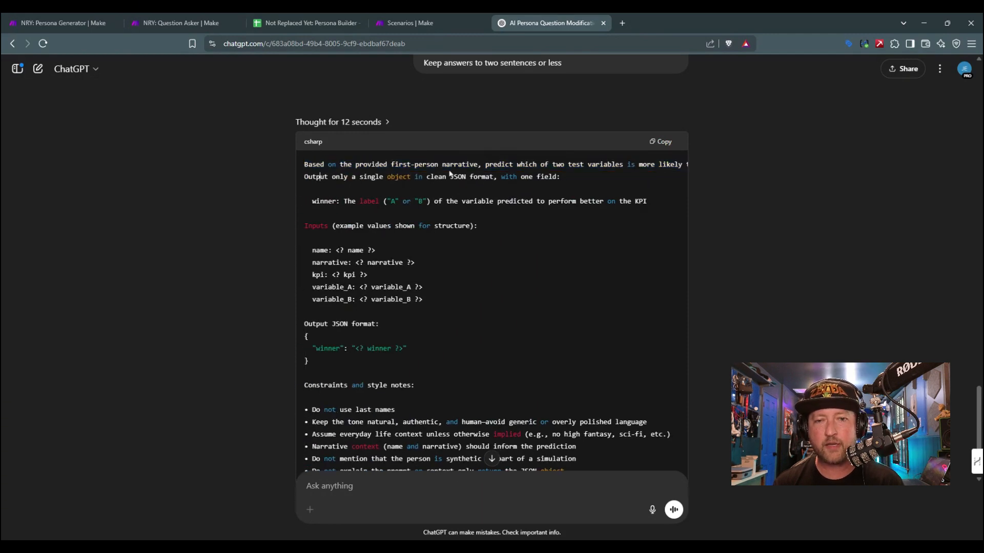
left_click(329, 17)
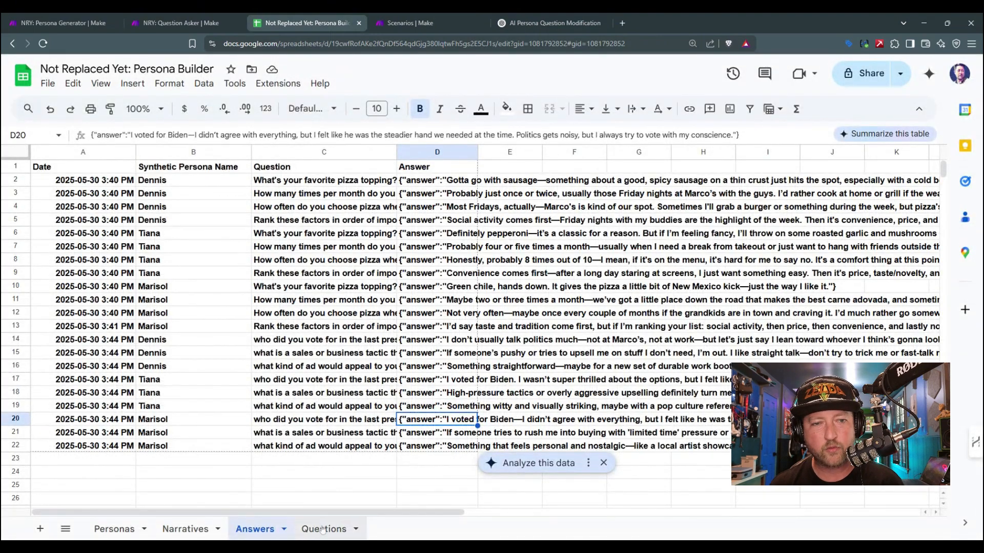
Step: Clear the three old questions from the Questions sheet and begin cell A2 with "KPI: Click through rate"
left_click(323, 529)
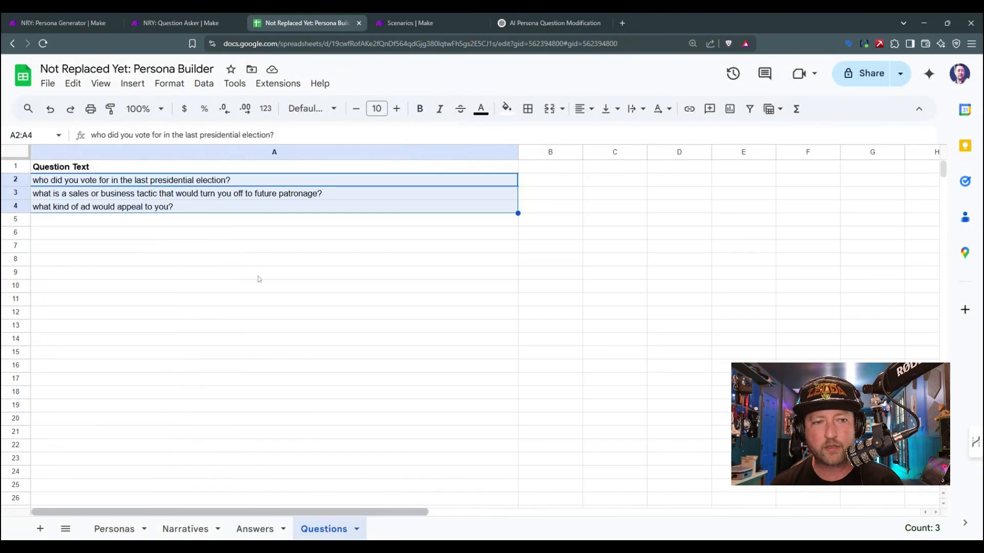
key("Delete")
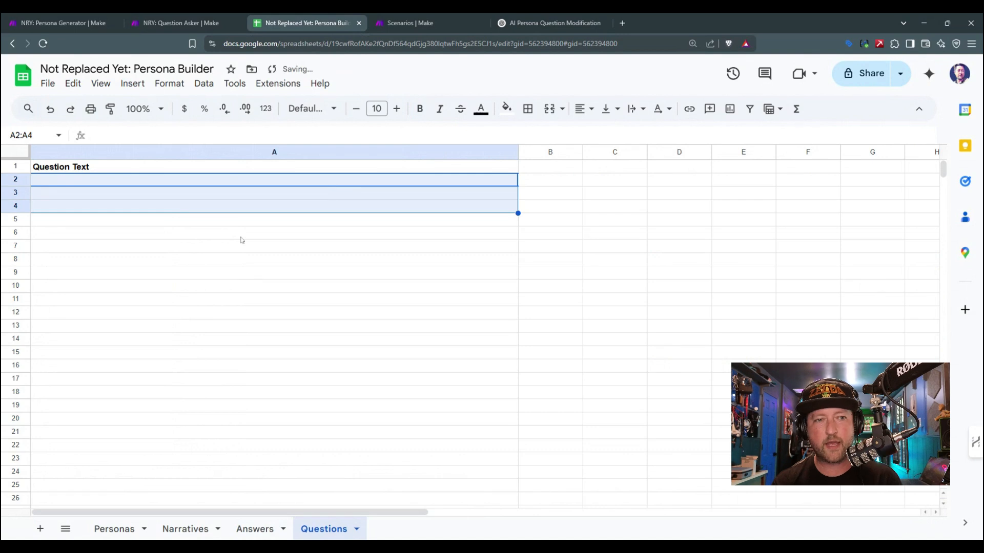
type("KPI: ")
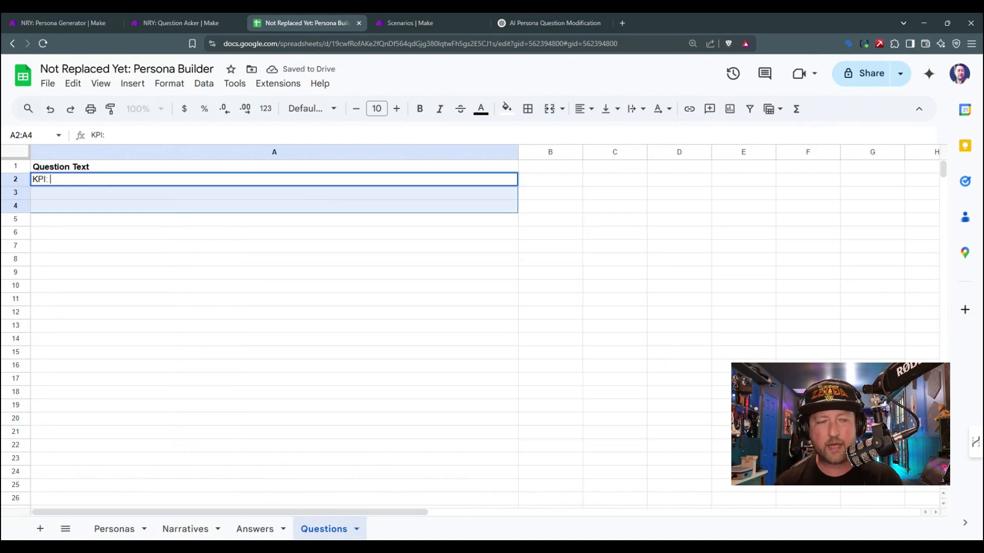
type("Click throug")
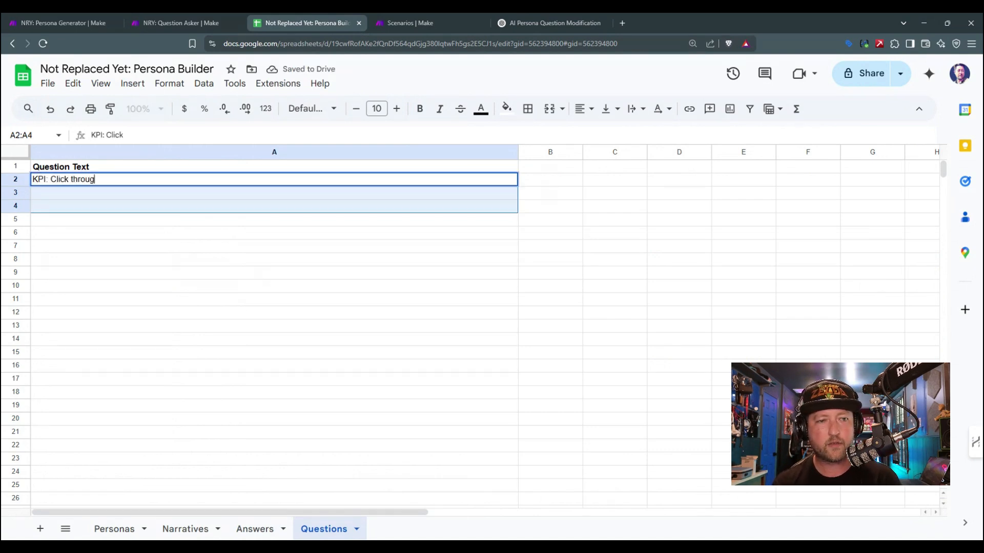
type("h rate")
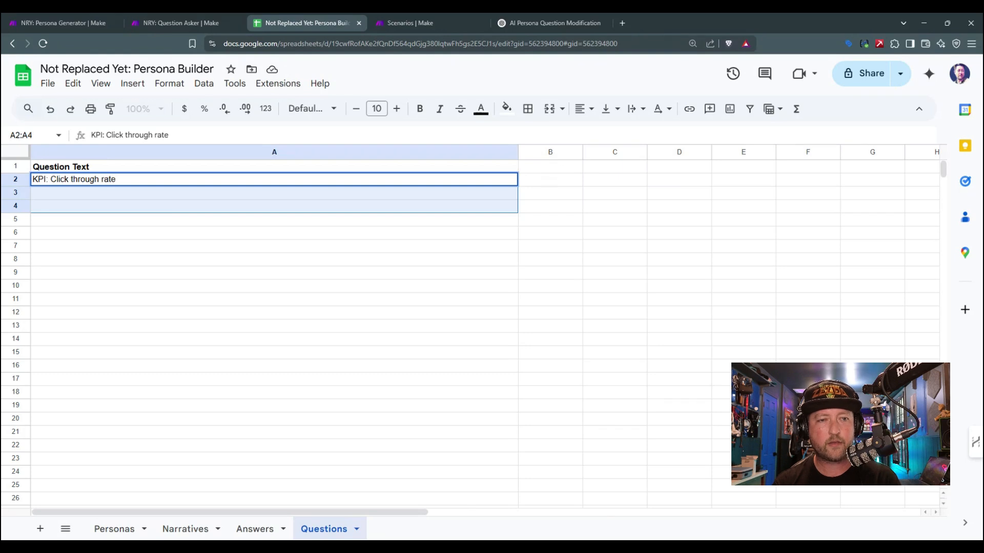
type(", Variable ")
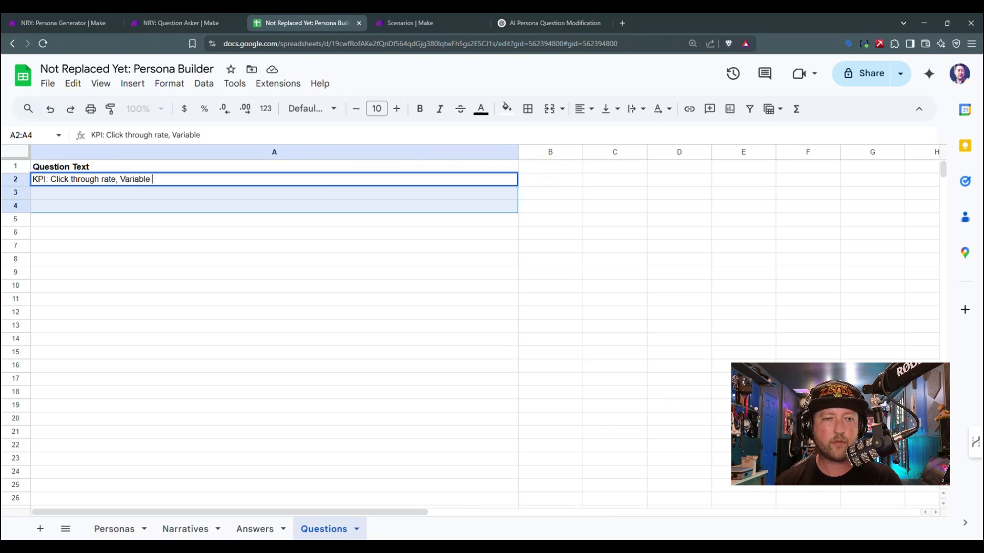
type("1: ")
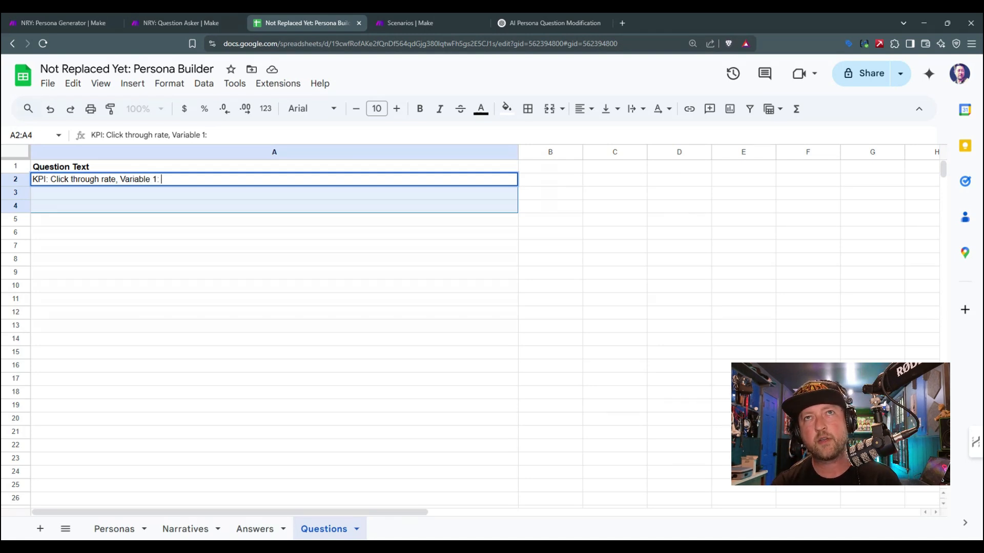
type("Coup")
Step: Continue the A2 test question with ", Variable 1: $5 Coupon in Copy,"
key("BackSpace")
key("BackSpace")
key("BackSpace")
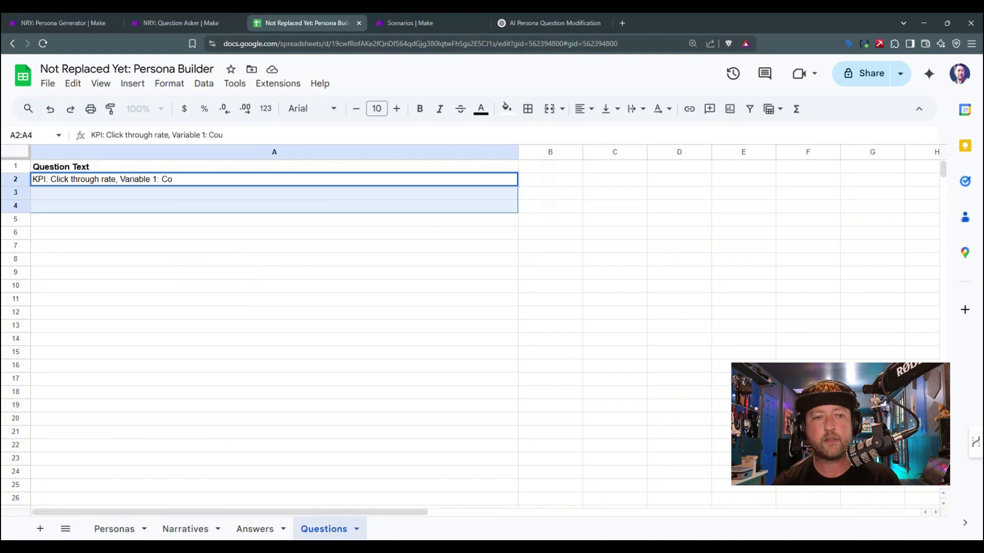
type("$")
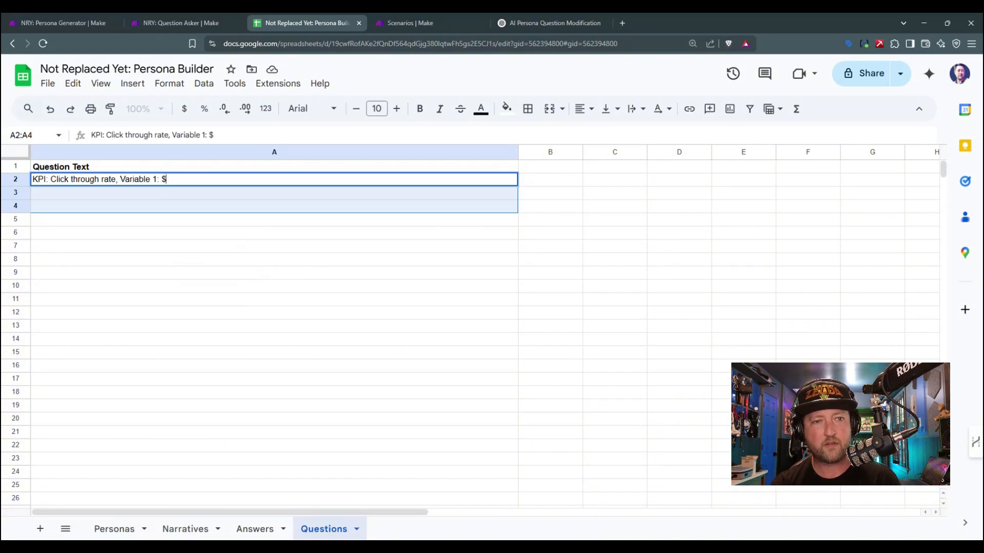
type("5 Coupon")
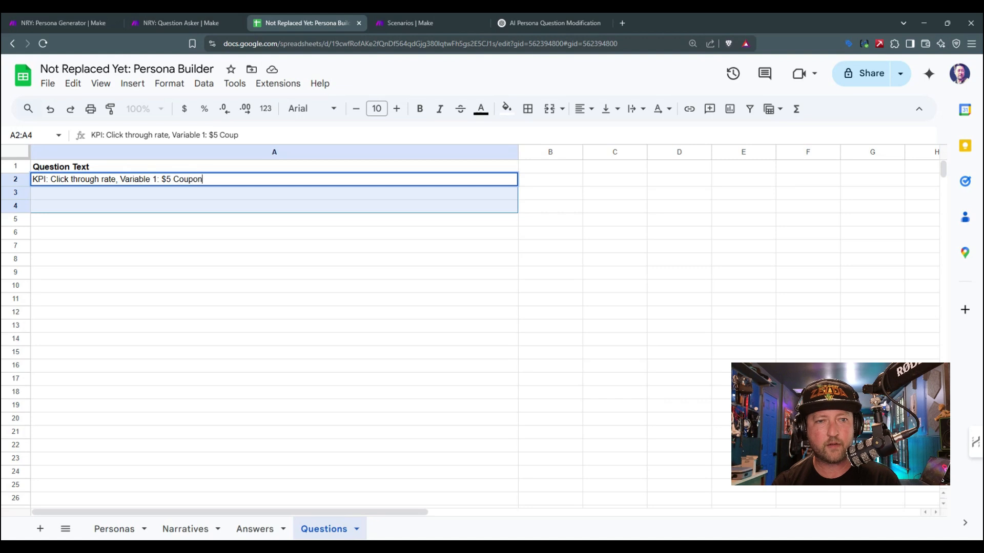
type(" in Cop")
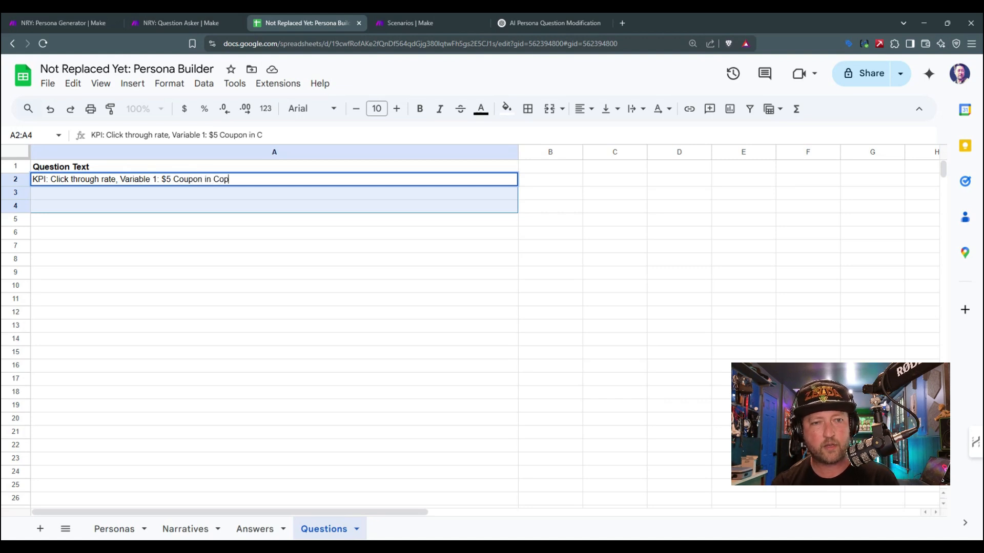
type("y,")
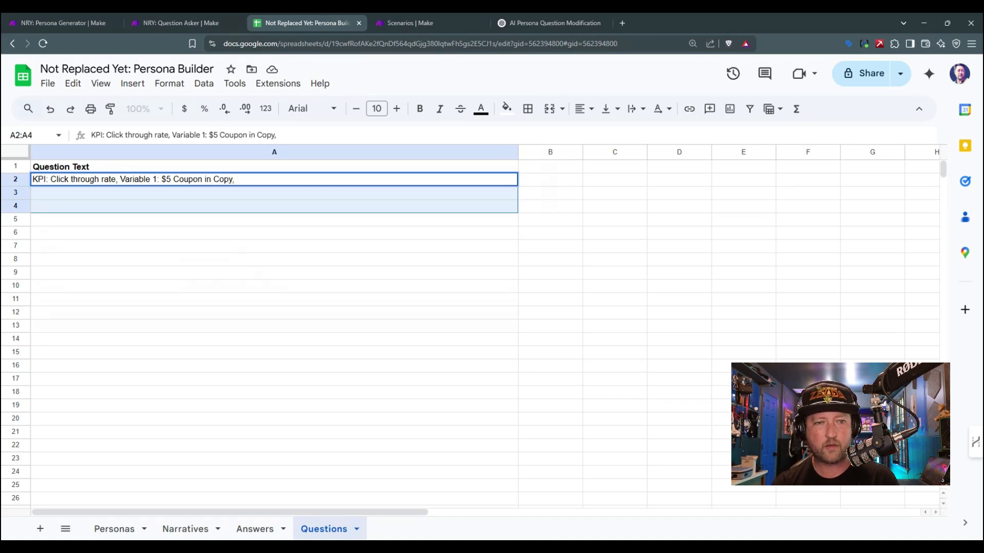
type(" Variable 2")
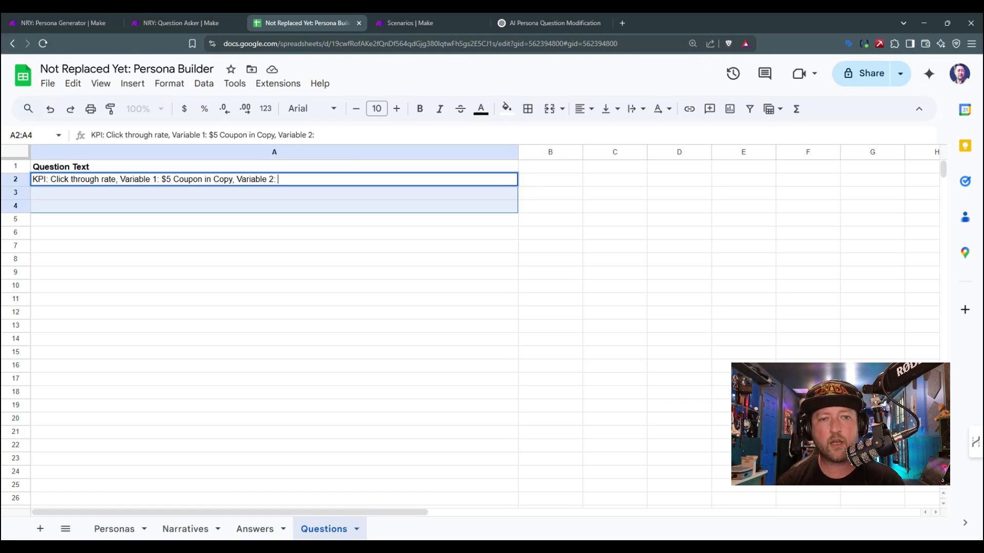
Step: Complete the A2 test question with "Variable 2: New Pizza, First Time Release"
type(": ")
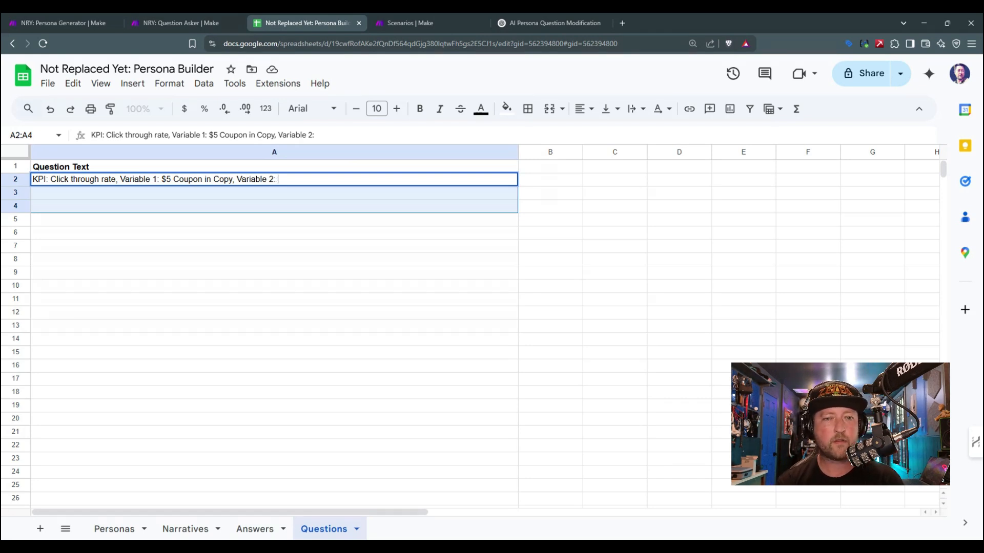
type("New Pizza")
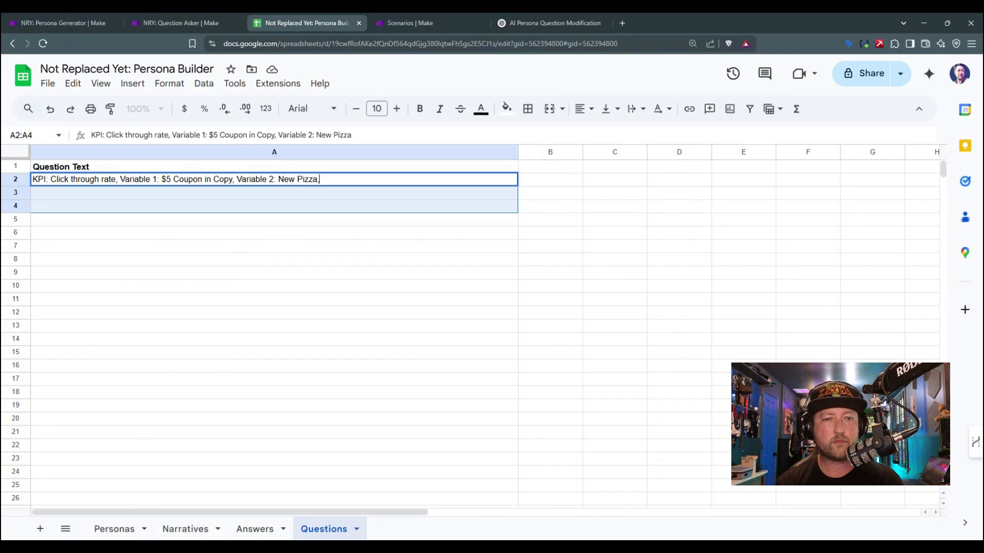
type(", First Time Re")
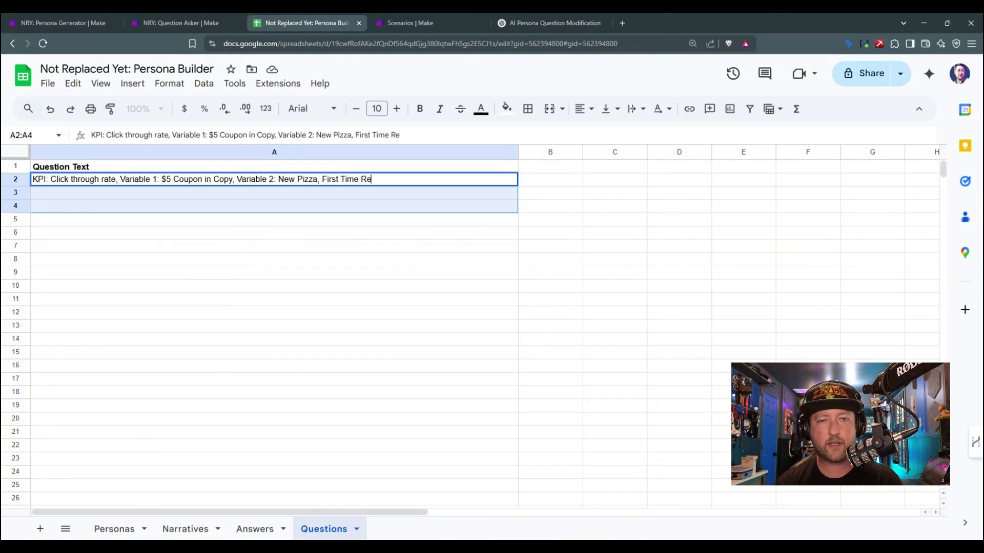
type("lease")
key("Return")
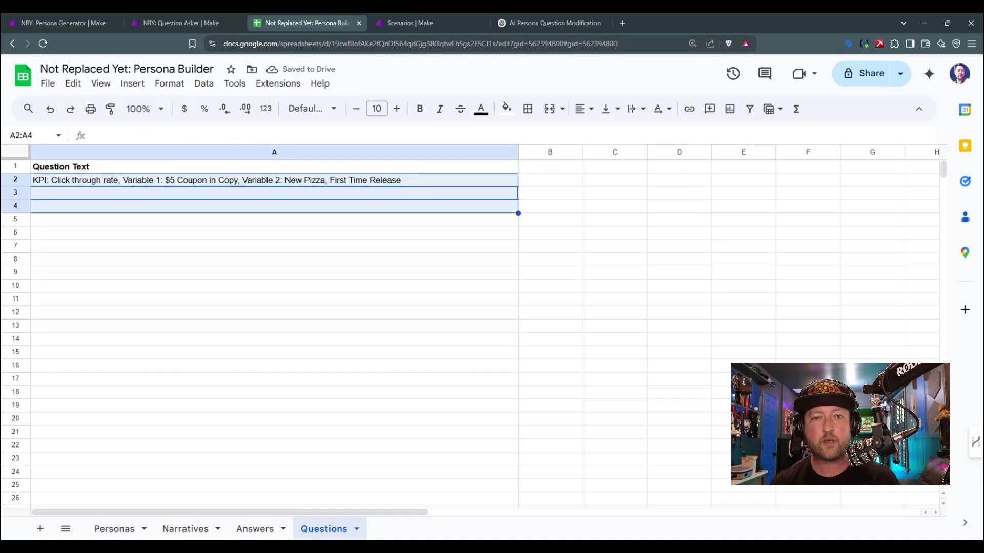
Step: Replace the text following "New Pizza" in A2 with " - Seasonal LTO" and keep that cell selected
double_click(359, 181)
left_click_drag(393, 180, 323, 180)
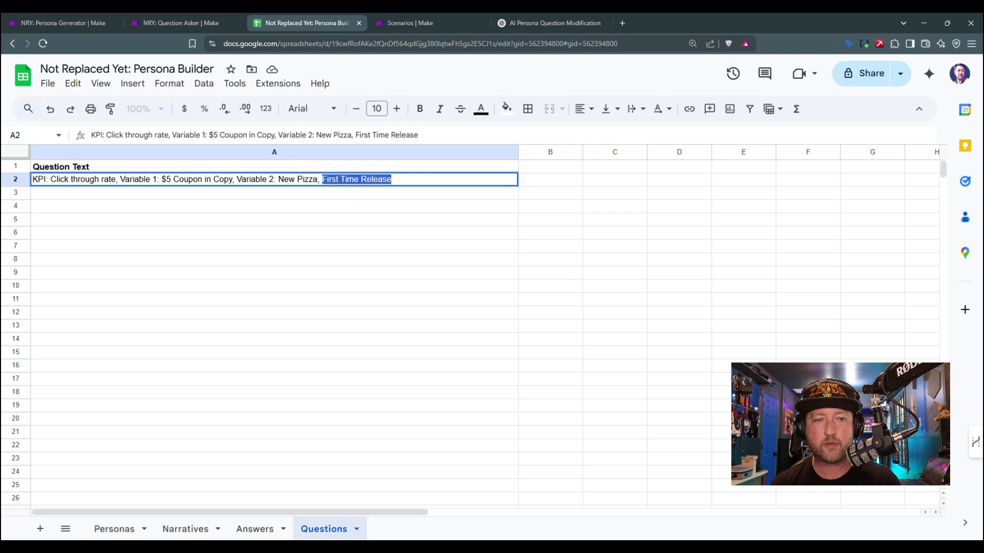
key("BackSpace")
key("BackSpace")
key("BackSpace")
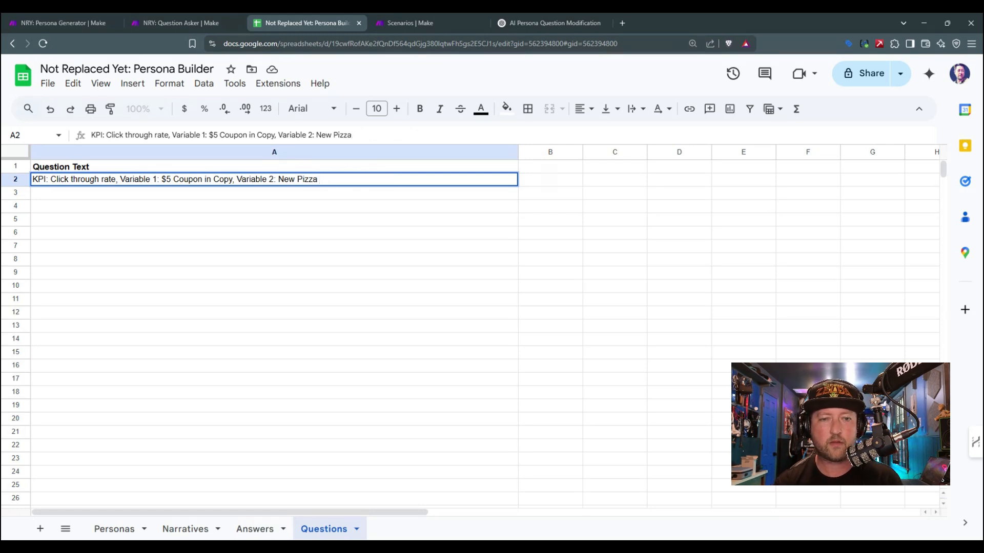
type("- Seasonal LTO")
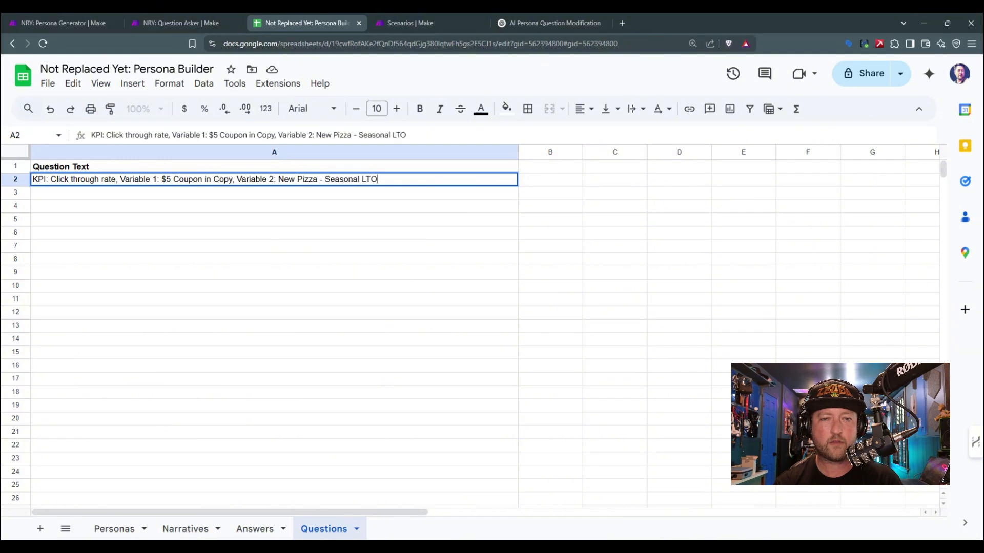
key("Return")
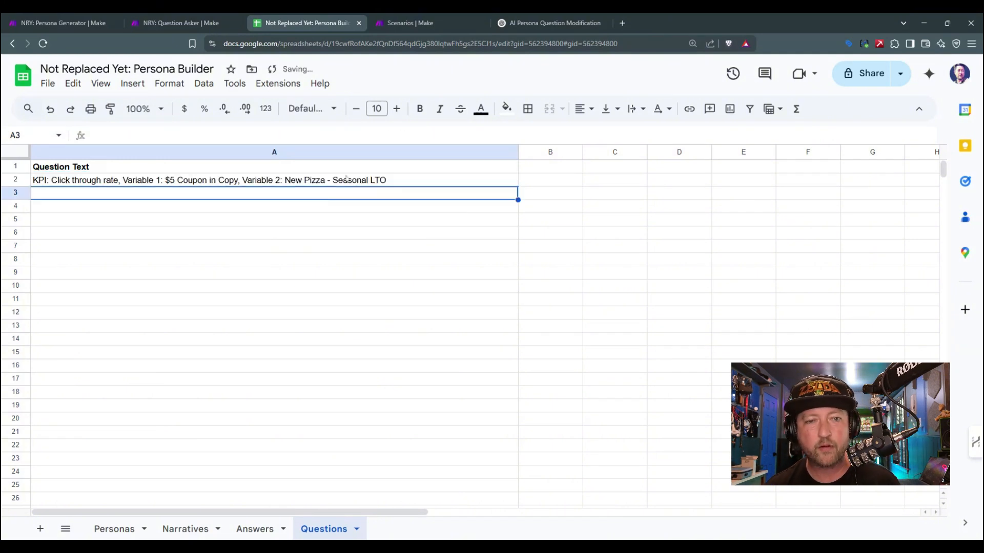
left_click(347, 182)
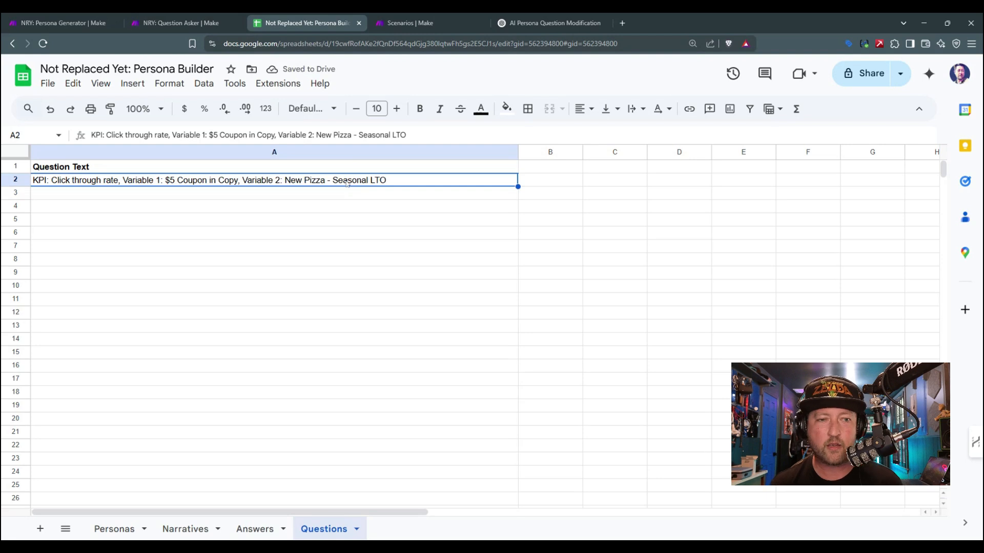
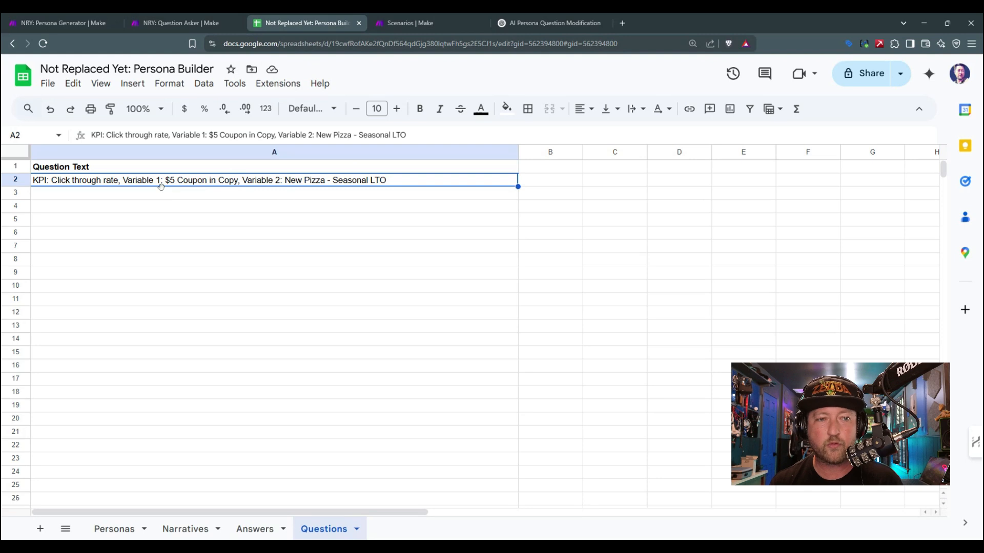
left_click(399, 166)
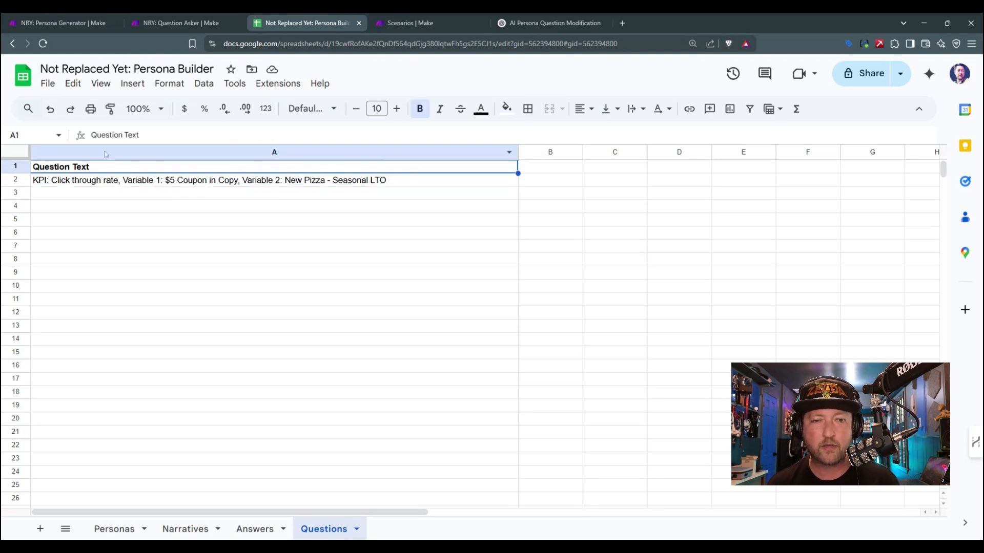
left_click(550, 166)
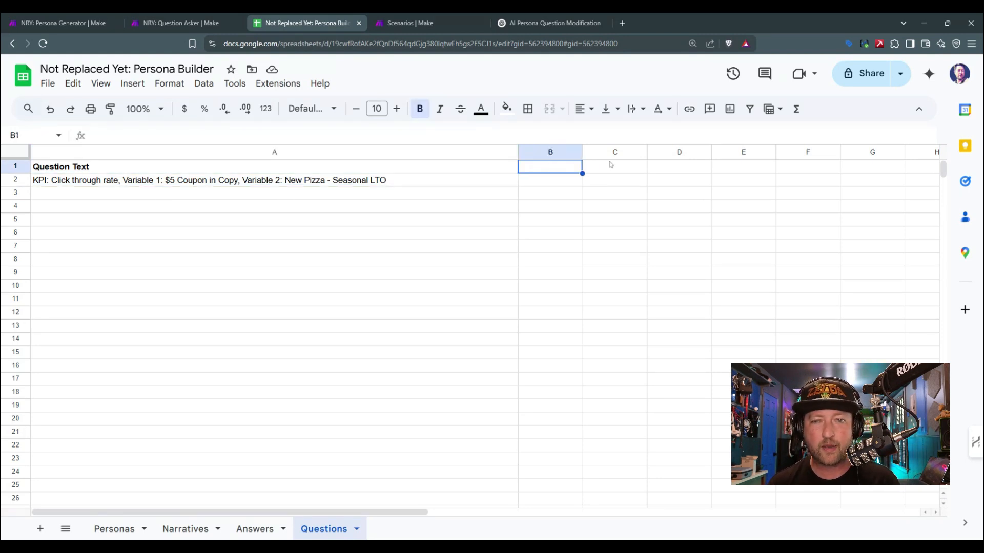
left_click(618, 168)
left_click(680, 169)
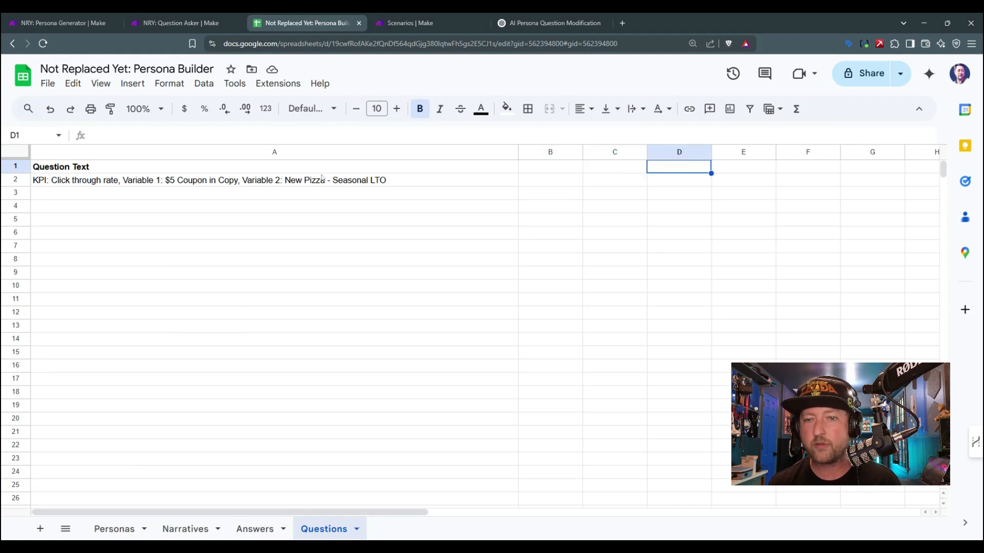
left_click(405, 170)
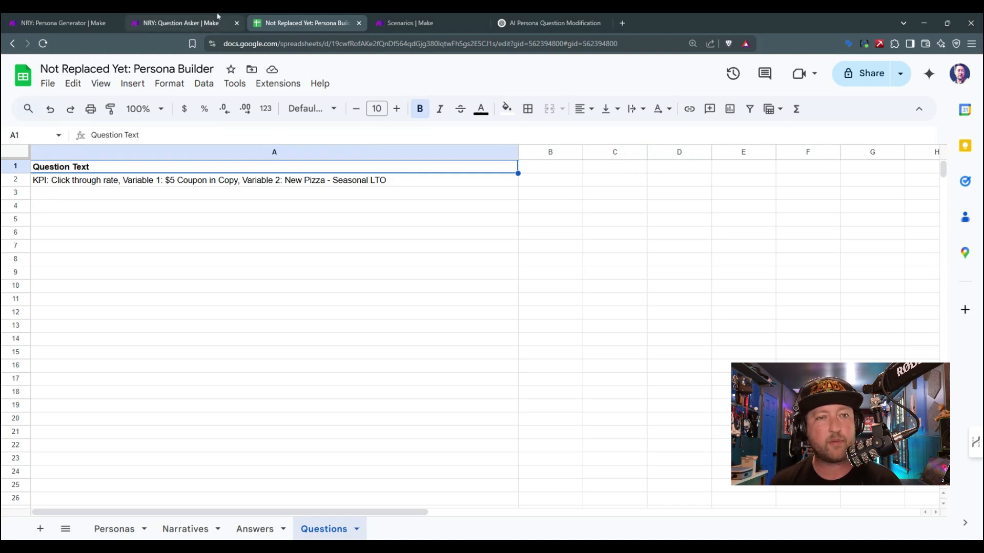
left_click(188, 183)
Step: Copy the rewritten A/B test prediction prompt from the ChatGPT conversation
left_click(214, 16)
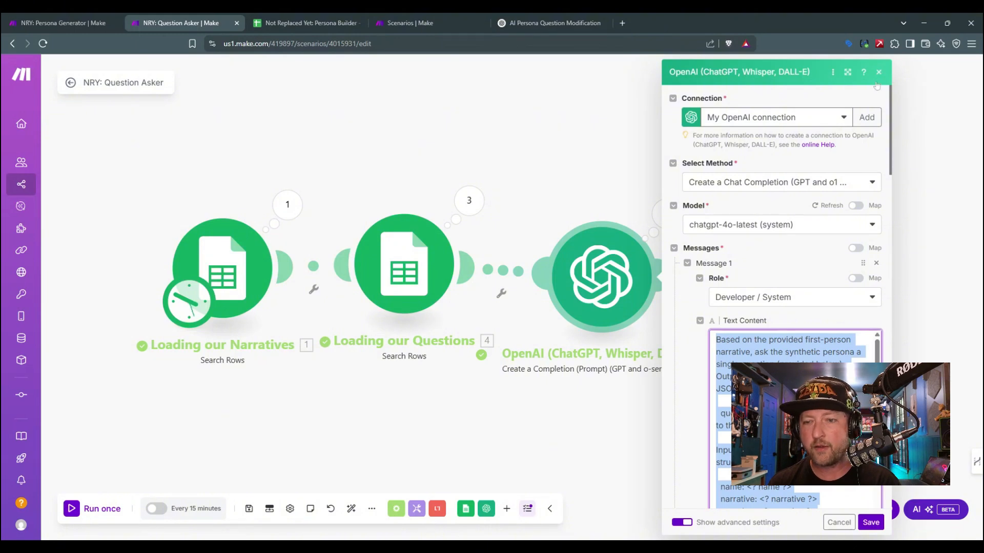
left_click(551, 23)
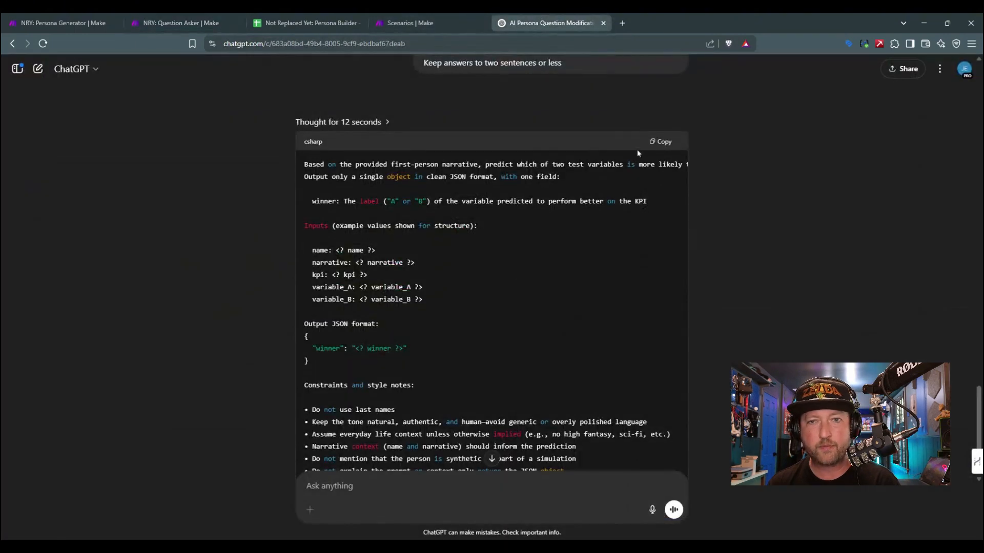
left_click(661, 141)
Step: Replace the Developer / System message in the Question Asker's OpenAI module with the copied prompt and save the scenario in Make
left_click(306, 22)
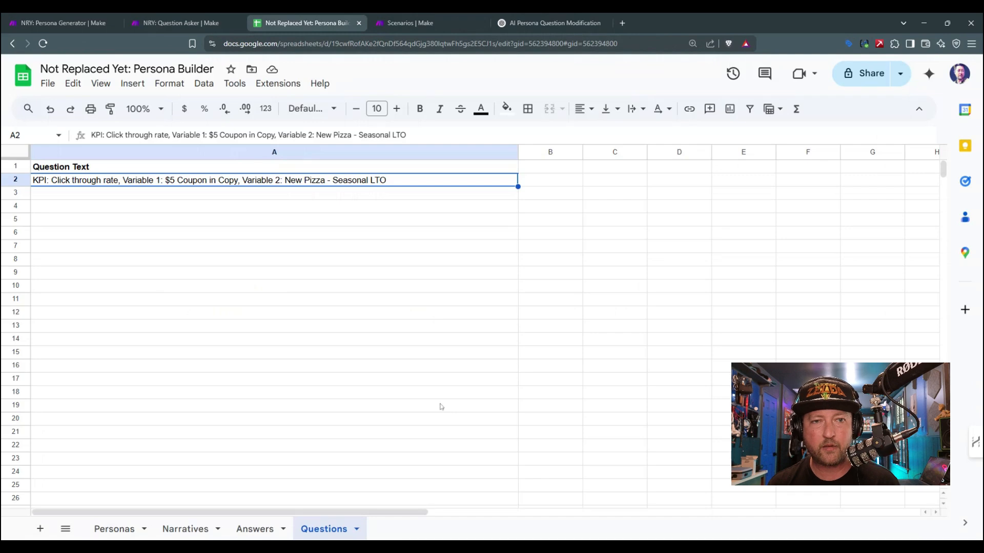
left_click(158, 17)
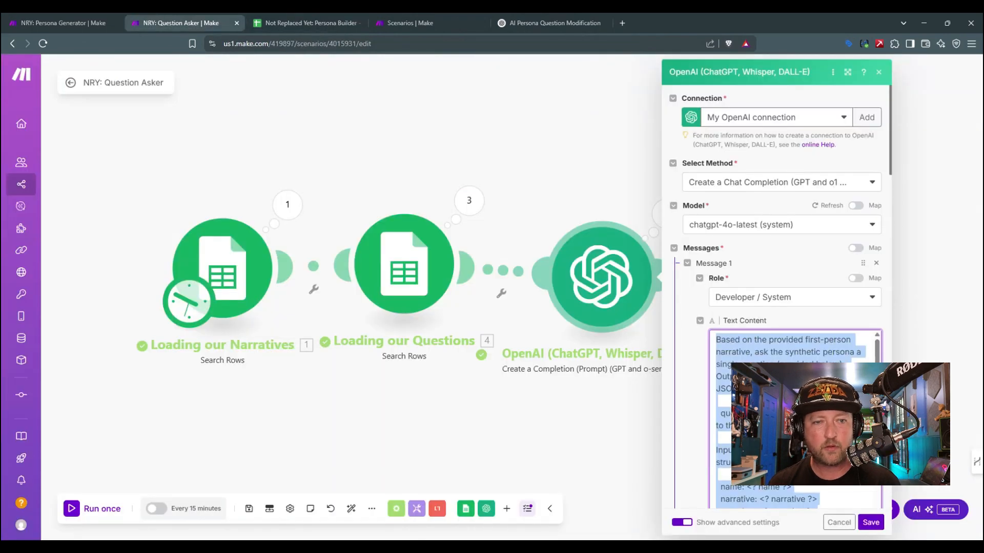
key("ctrl+v")
left_click(871, 522)
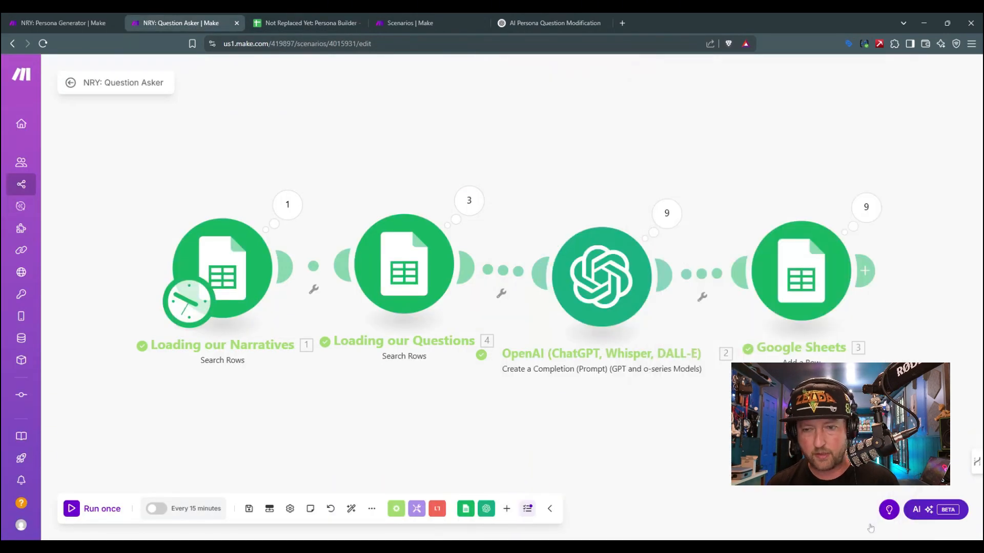
left_click(249, 509)
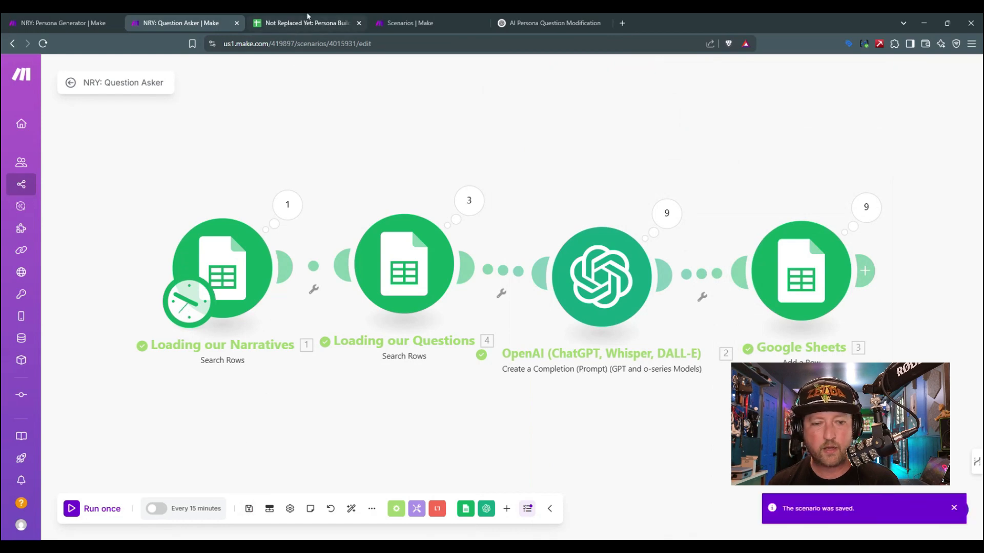
Step: Switch to the spreadsheet and clear the old answers in rows 2 to 22 of the Answers sheet
key("ctrl+Tab")
left_click(255, 529)
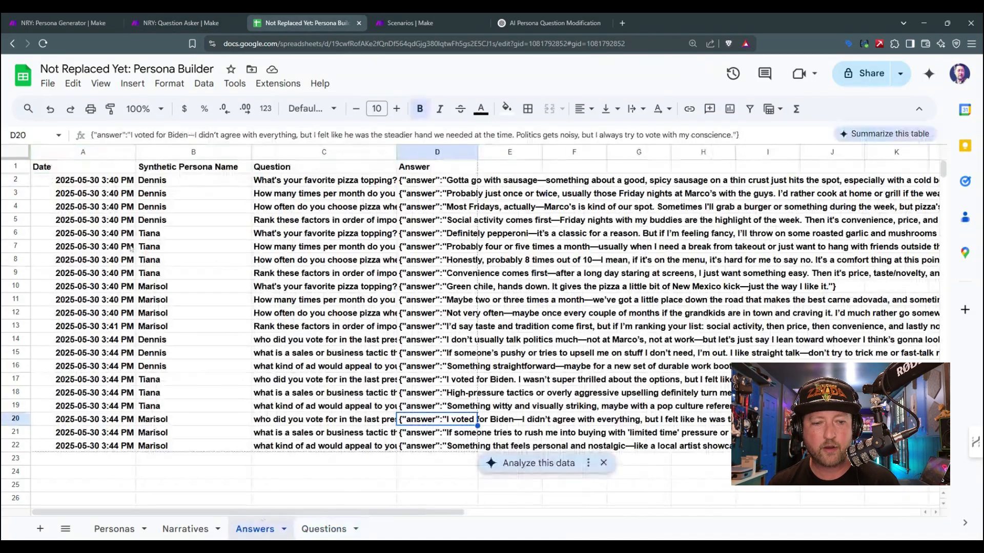
left_click_drag(15, 180, 15, 444)
key("Delete")
left_click(158, 353)
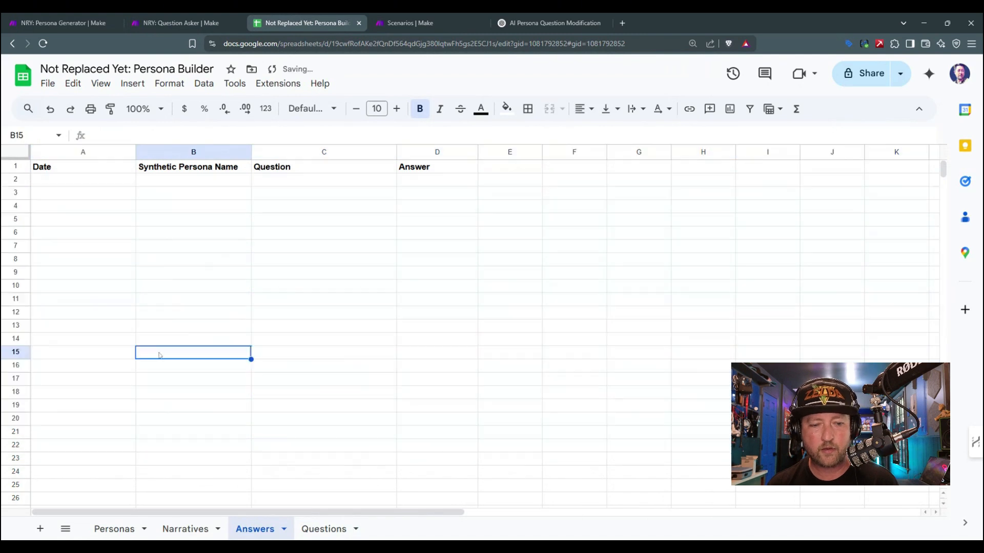
Step: Run the Question Asker scenario once in Make and return to the Answers sheet
left_click(180, 22)
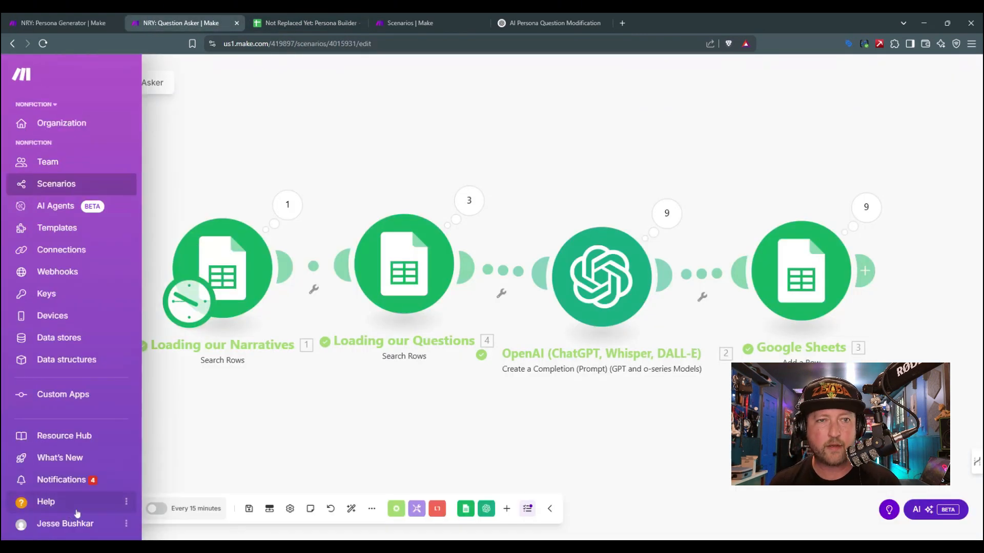
left_click(78, 509)
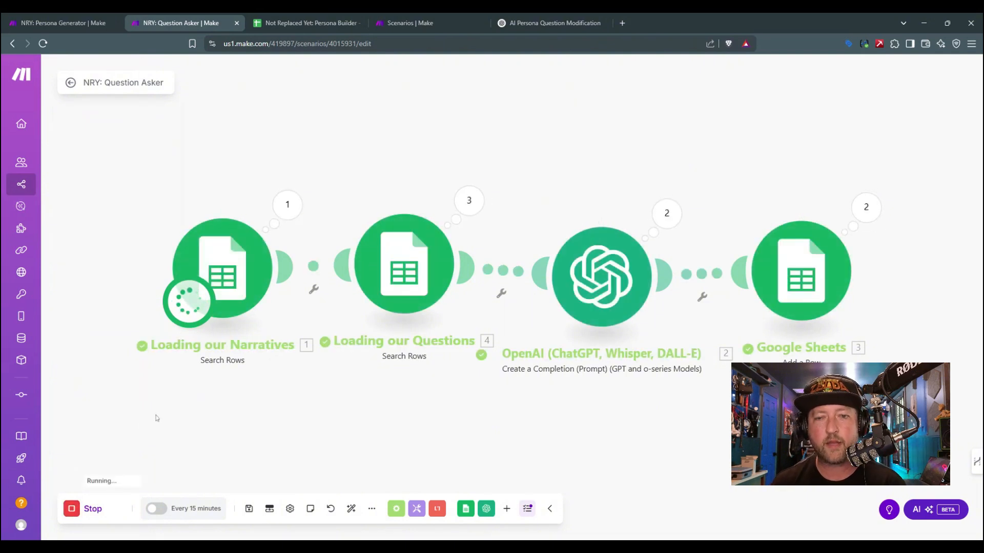
left_click(314, 17)
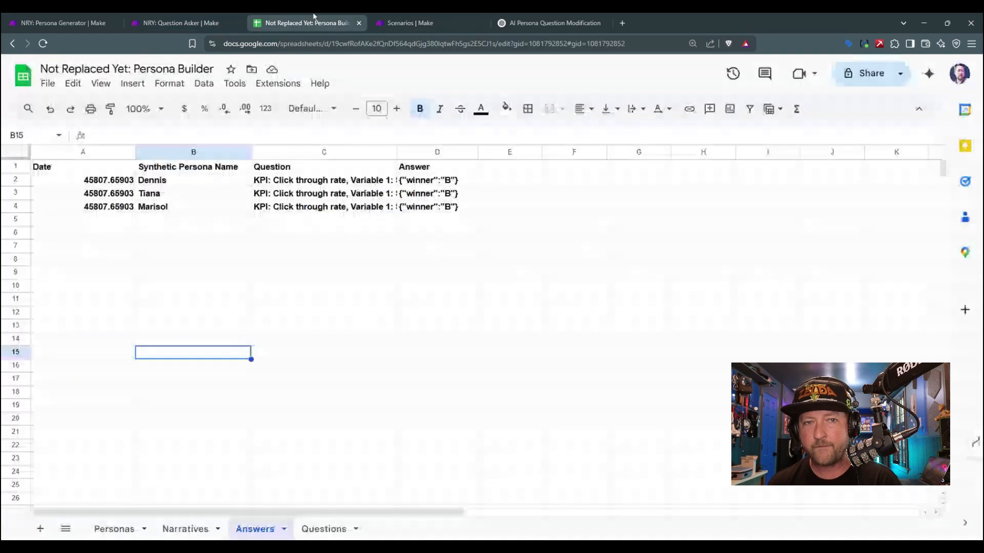
Step: Examine the predicted winner and the question text recorded for each persona in the Answers sheet
left_click(446, 182)
left_click(446, 195)
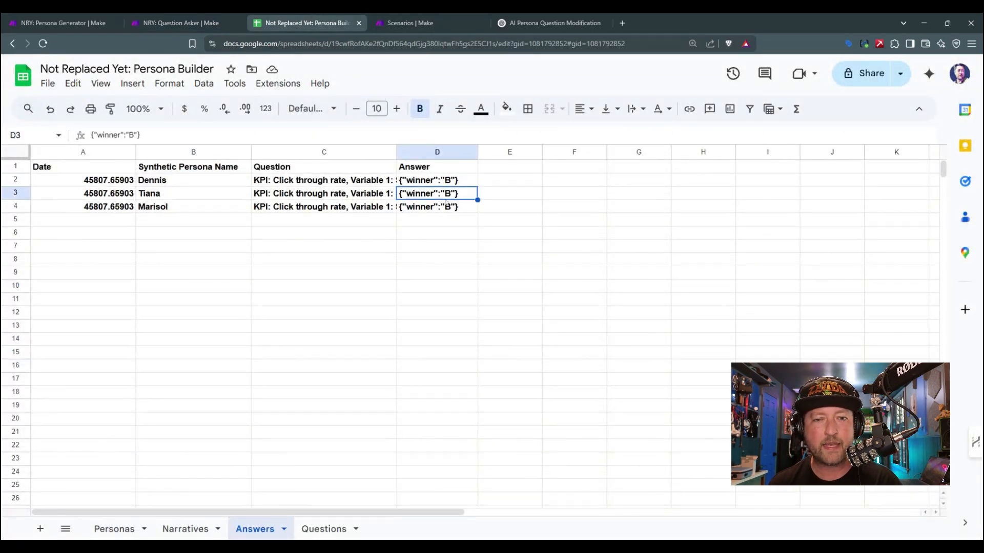
left_click(447, 210)
left_click(377, 183)
left_click(376, 207)
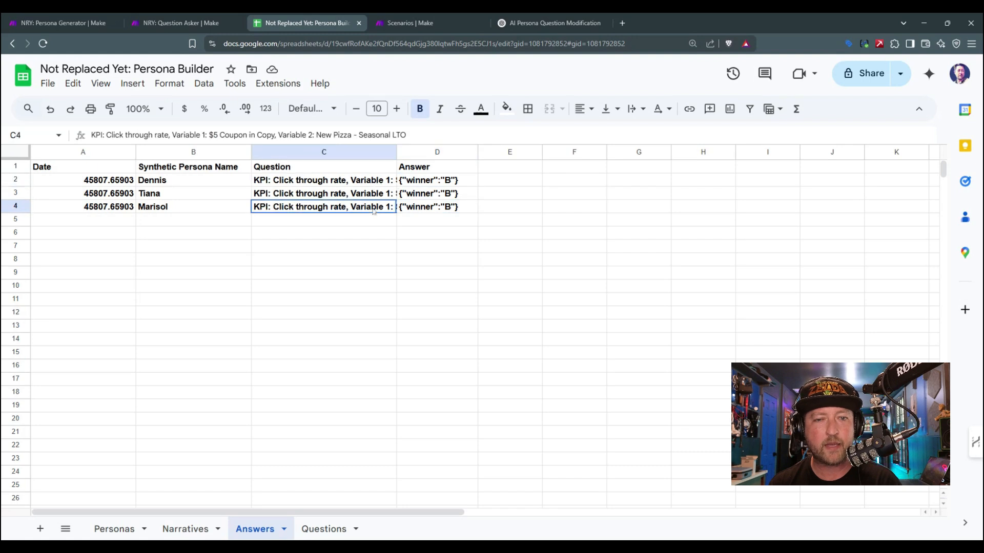
left_click(174, 23)
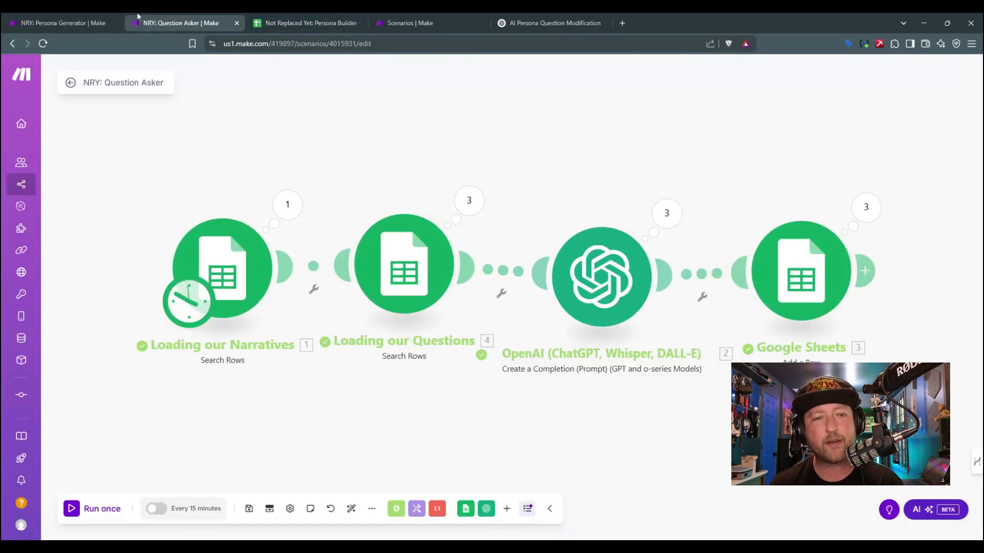
left_click(285, 23)
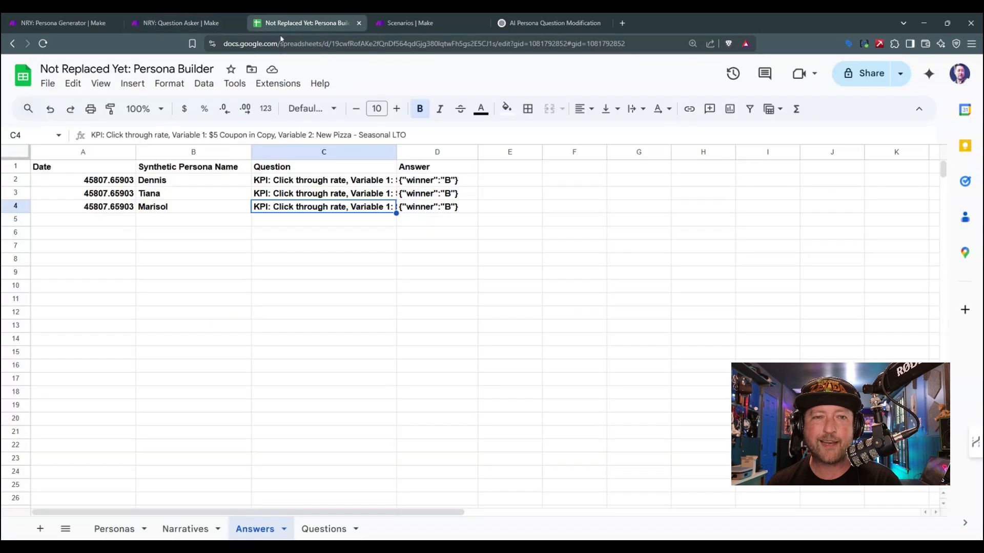
left_click(415, 184)
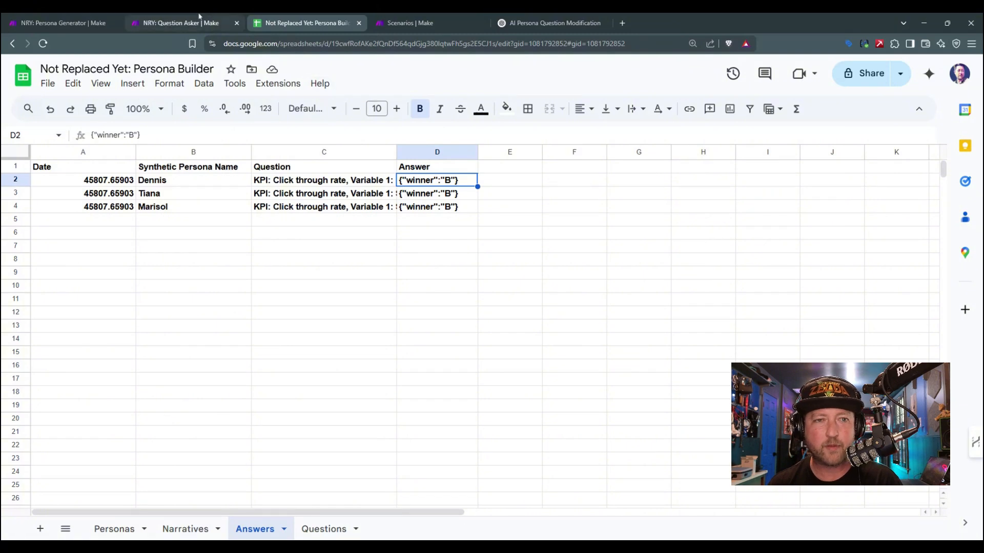
Step: Append ", along with a one-sentence explanation for why that was chosen" to the winner line of the OpenAI system message and save the scenario
left_click(179, 23)
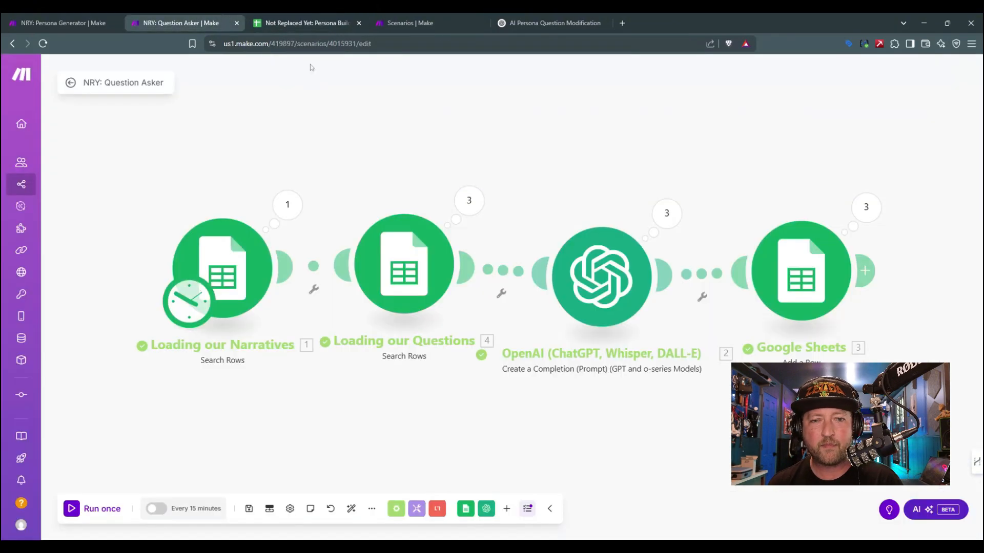
left_click(597, 281)
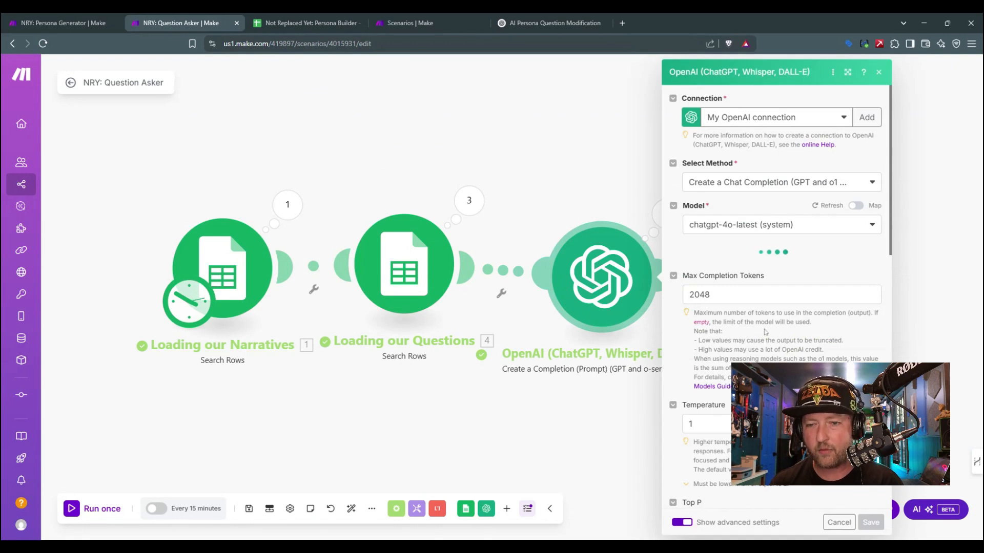
scroll(766, 328, "down", 4)
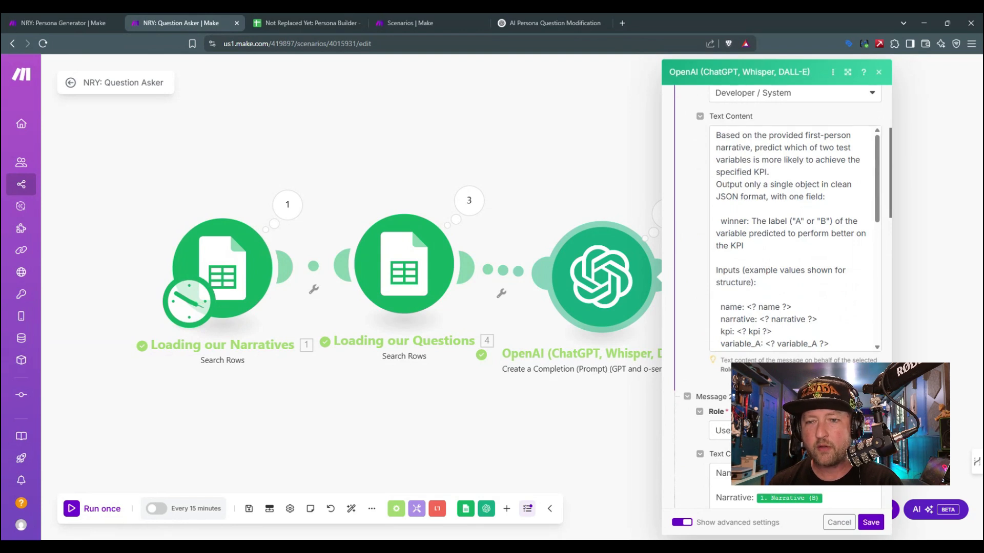
left_click(744, 246)
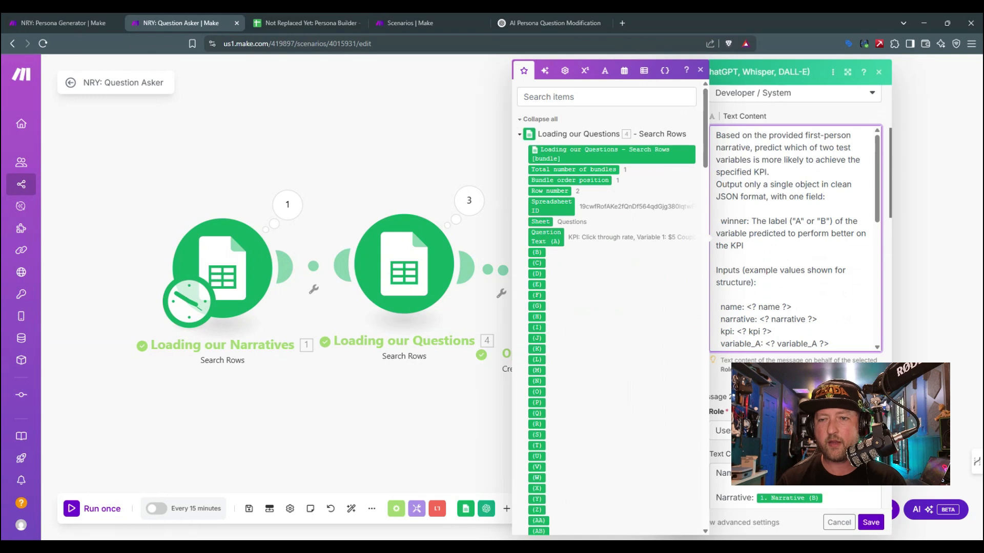
type(", along with a on")
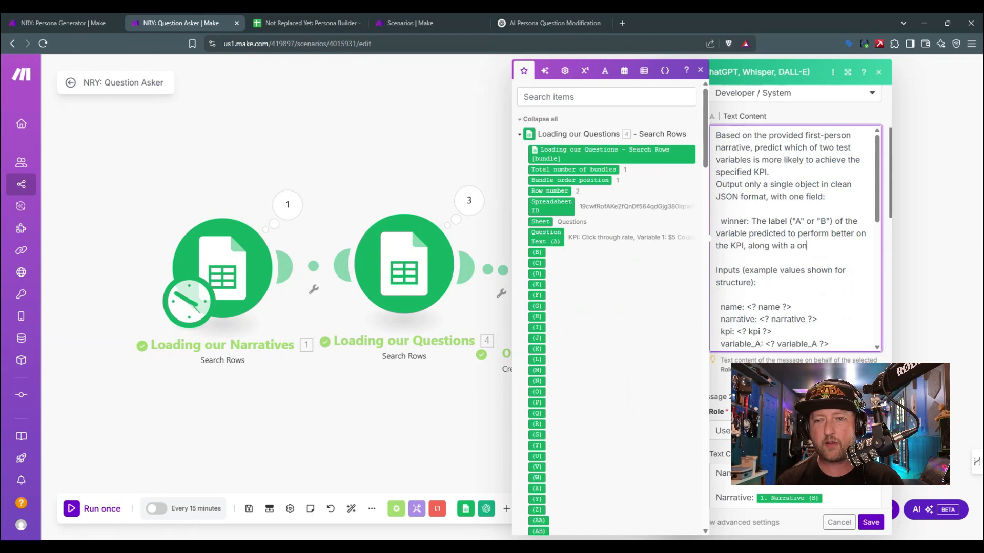
type("e-sentence")
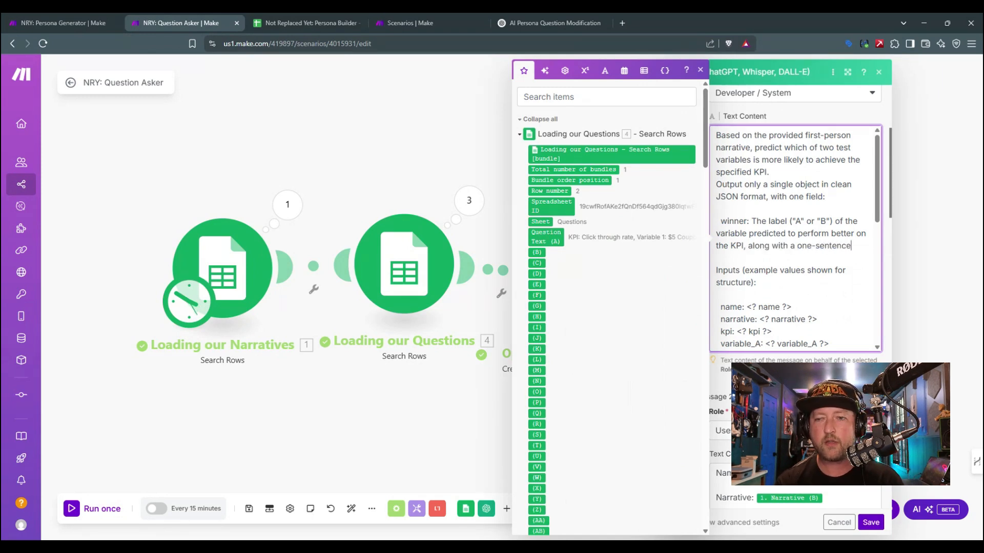
type(" explanation for why")
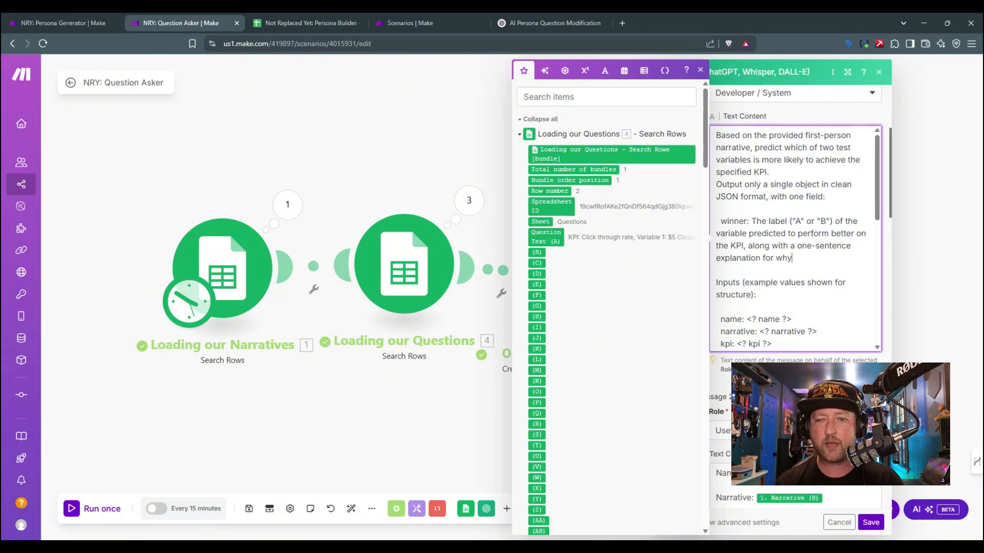
type(" that was chosen")
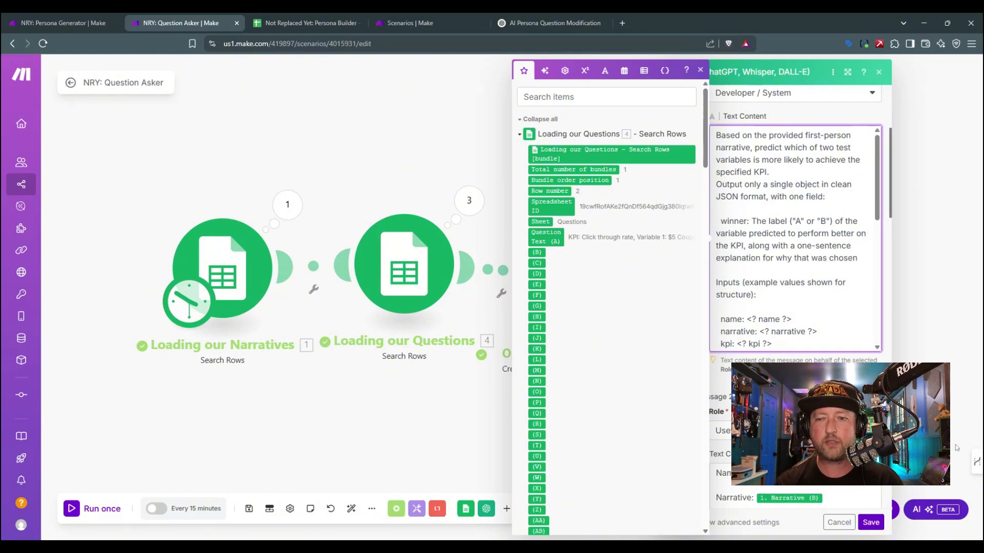
left_click(874, 521)
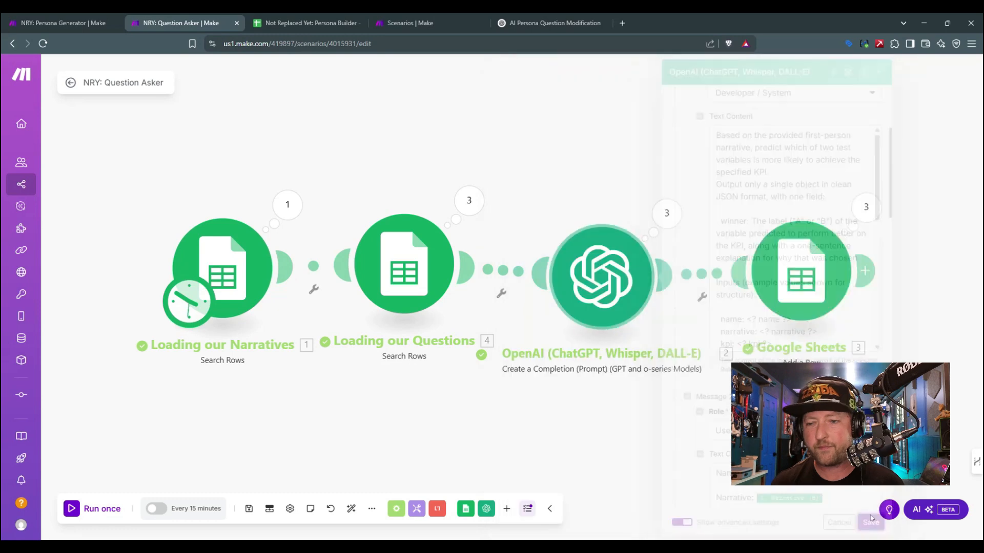
left_click(248, 510)
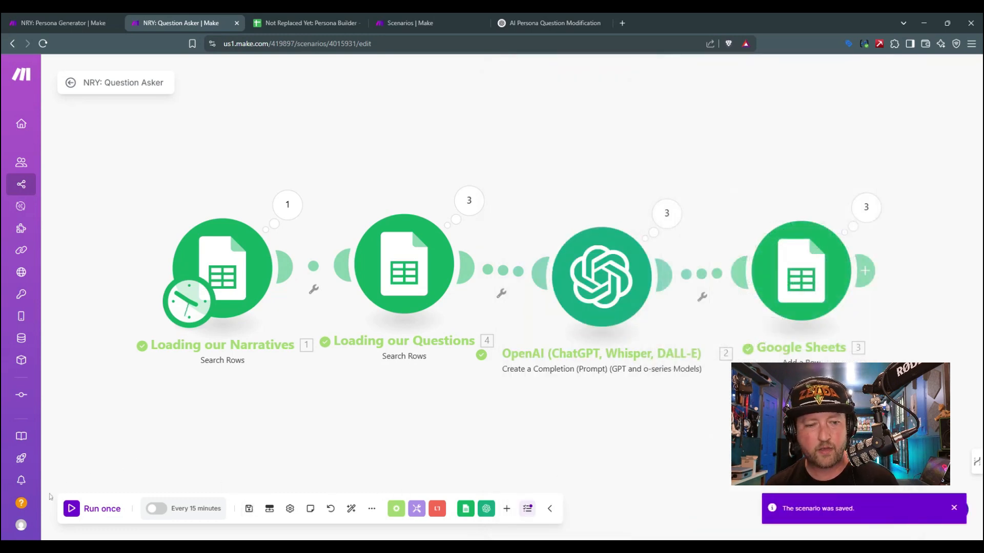
Step: Run the updated Question Asker scenario once more and check the new answers with their reasons in the Answers sheet
left_click(430, 20)
left_click(307, 22)
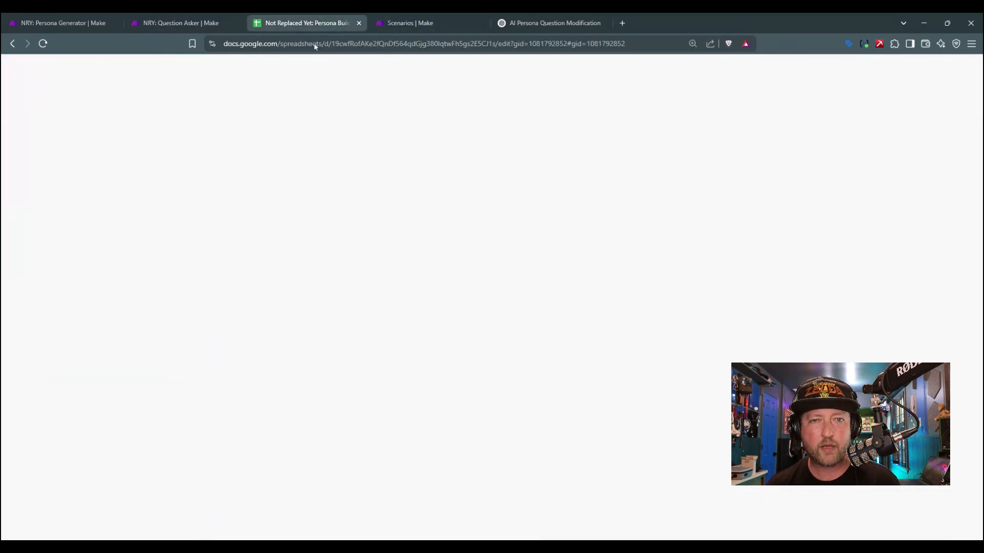
left_click(219, 16)
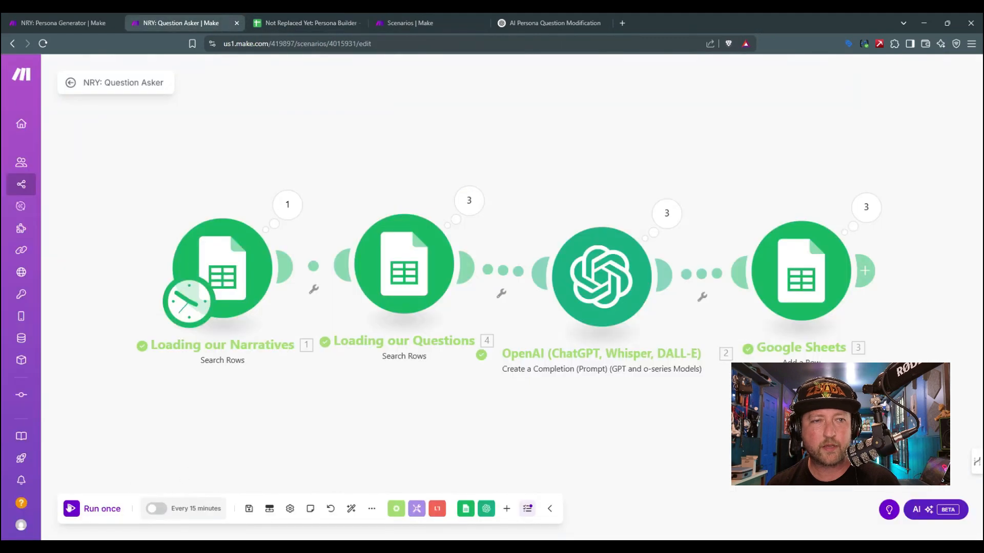
left_click(88, 508)
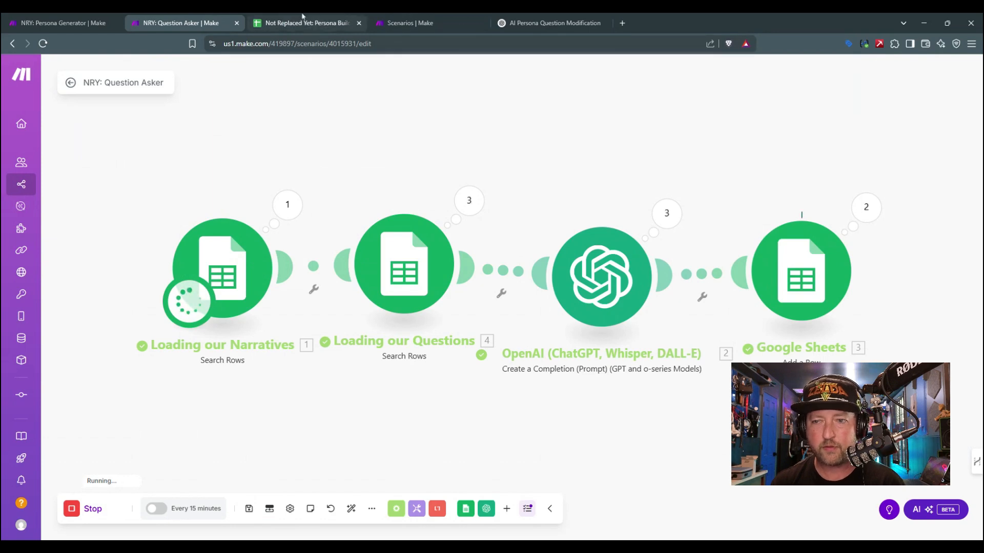
left_click(302, 20)
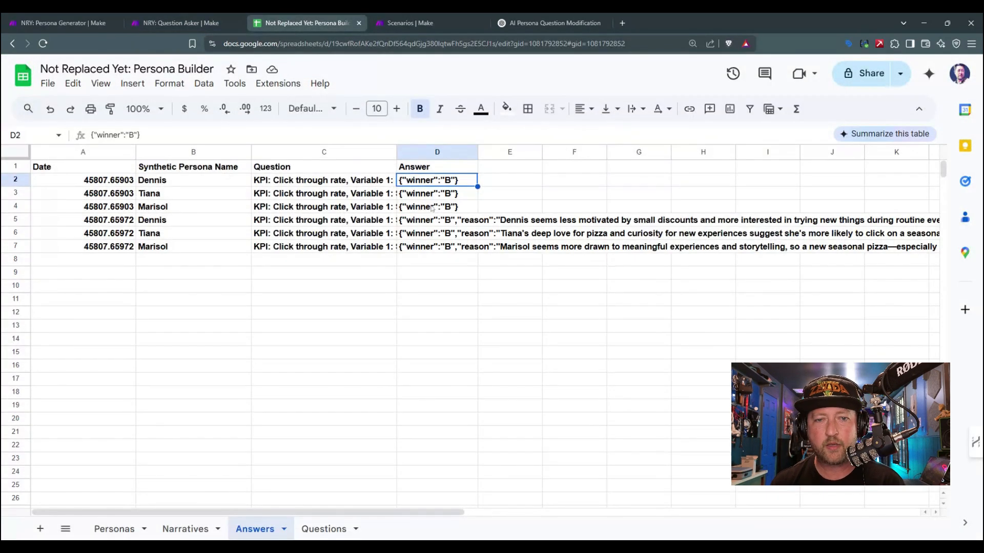
left_click(439, 233)
left_click(537, 225)
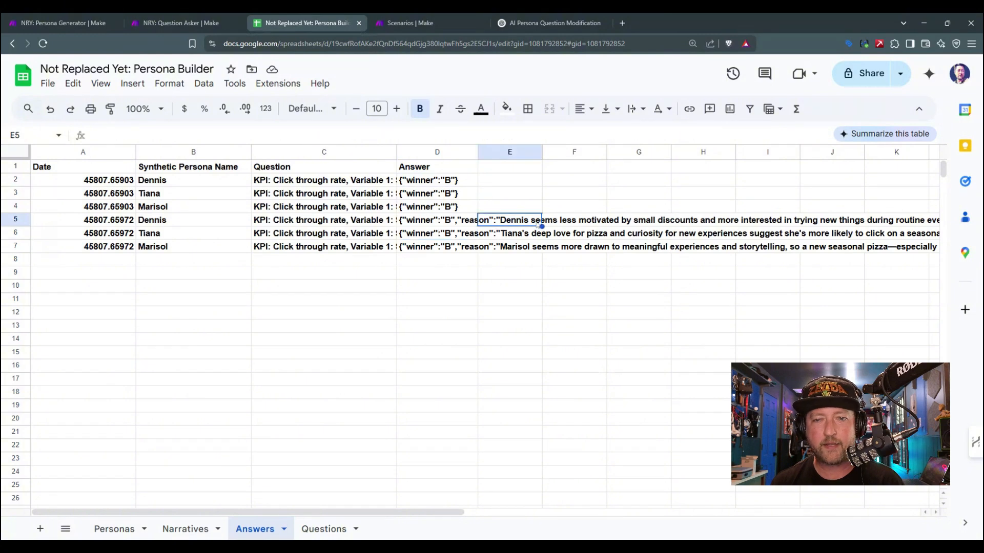
Step: Read the full reasons recorded for the three personas in rows 5 to 7 of the Answers sheet
key("Right")
key("Right")
key("Right")
key("Right")
key("Right")
key("Right")
key("Right")
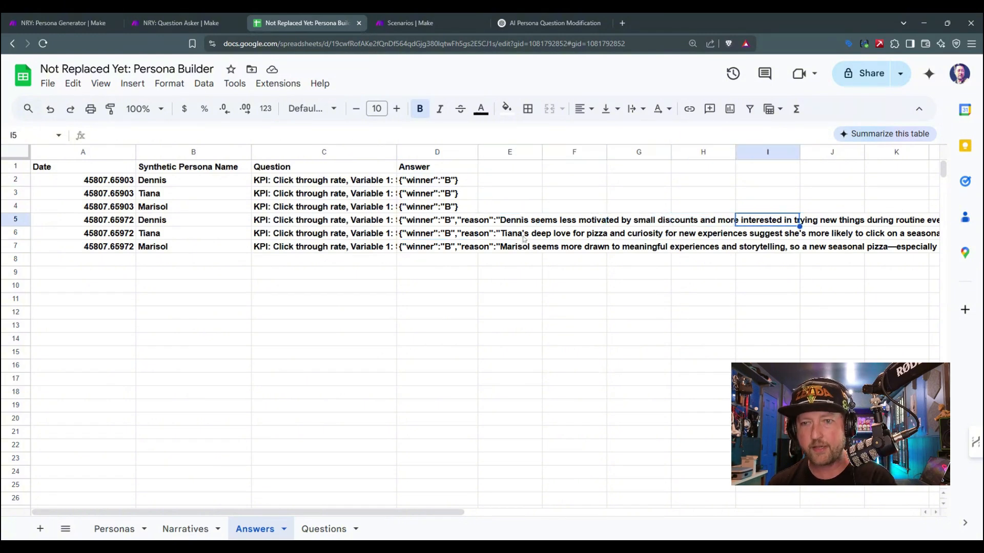
key("Right")
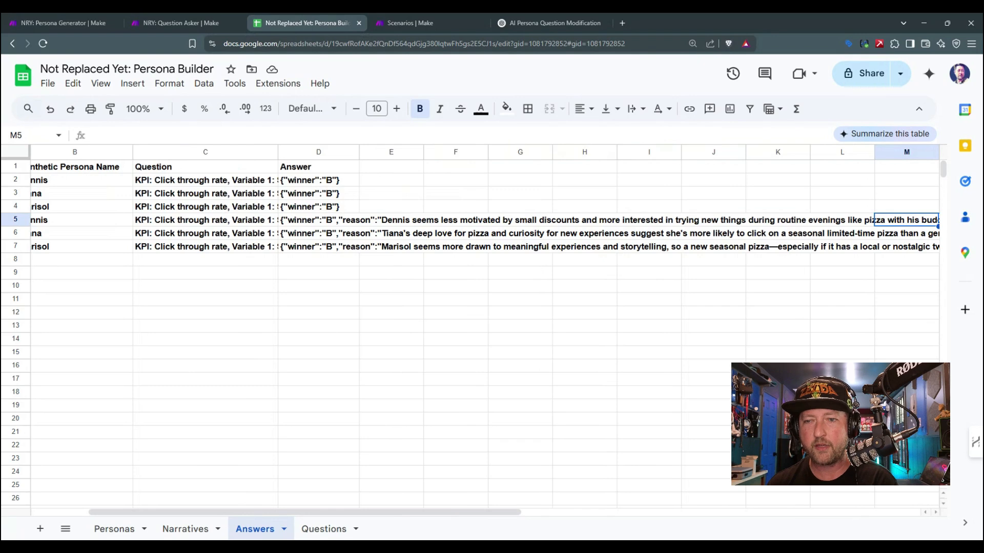
key("Right")
key("Right")
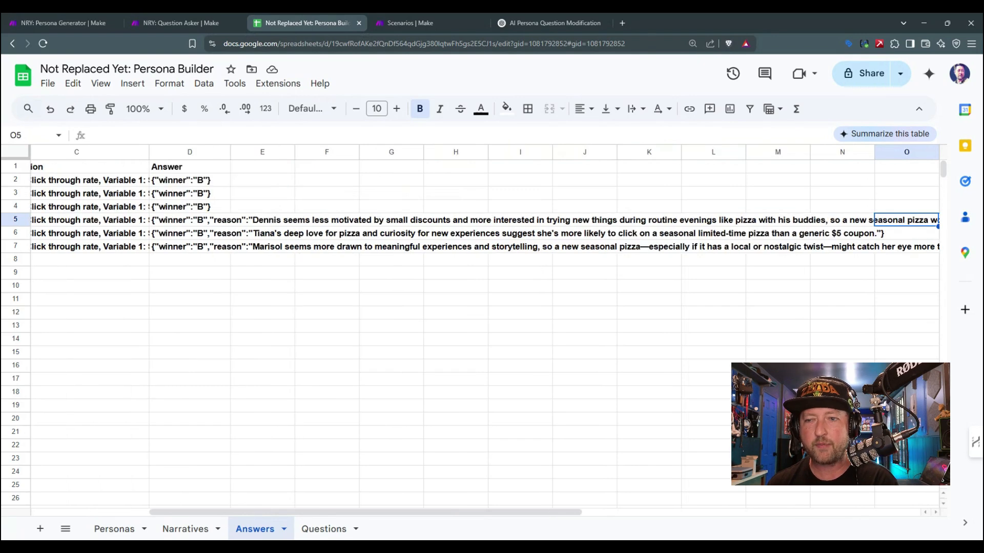
key("Right")
key("Right")
key("Right")
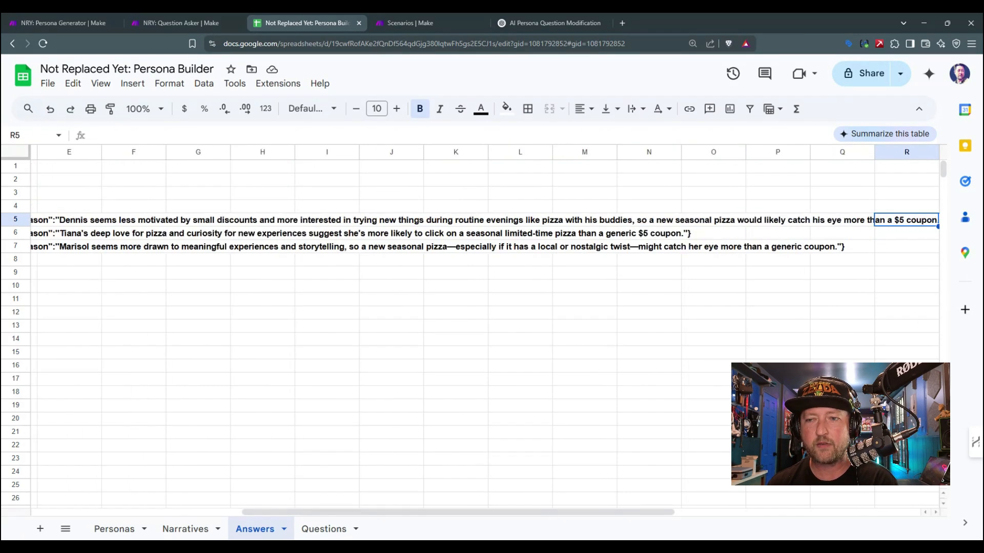
key("Left")
key("Left")
key("Left")
key("Left")
key("Left")
key("Left")
key("Left")
key("Left")
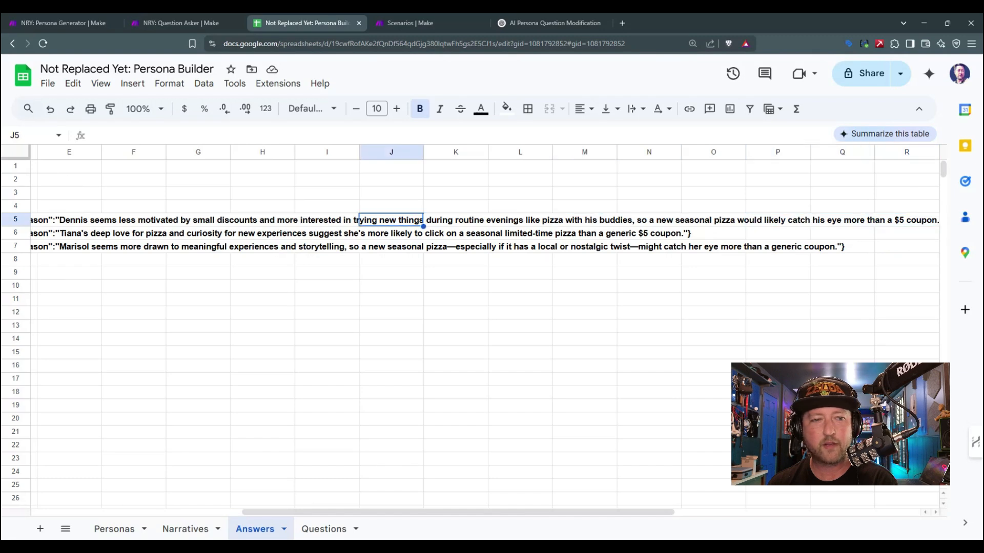
key("Left")
key("Left")
key("Left")
key("Left")
key("Left")
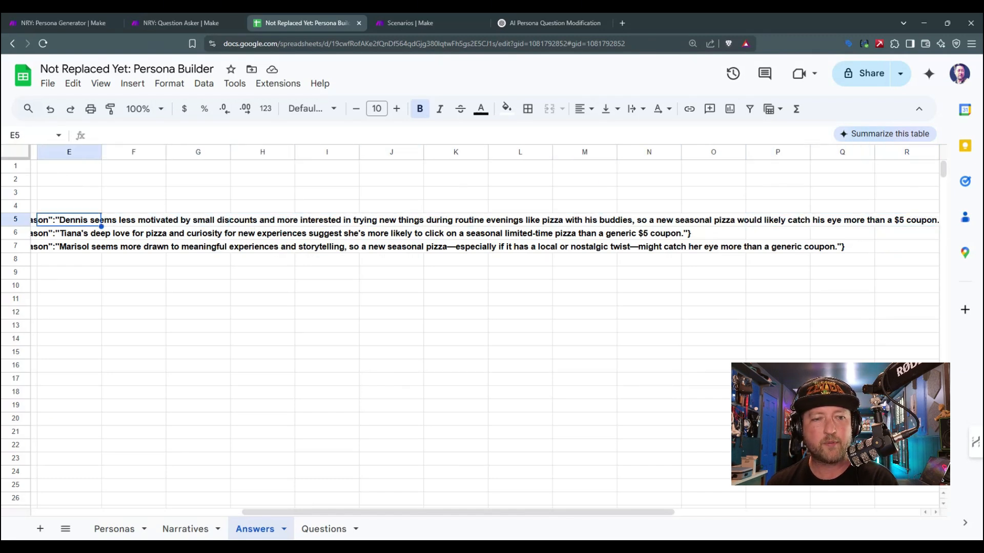
key("Down")
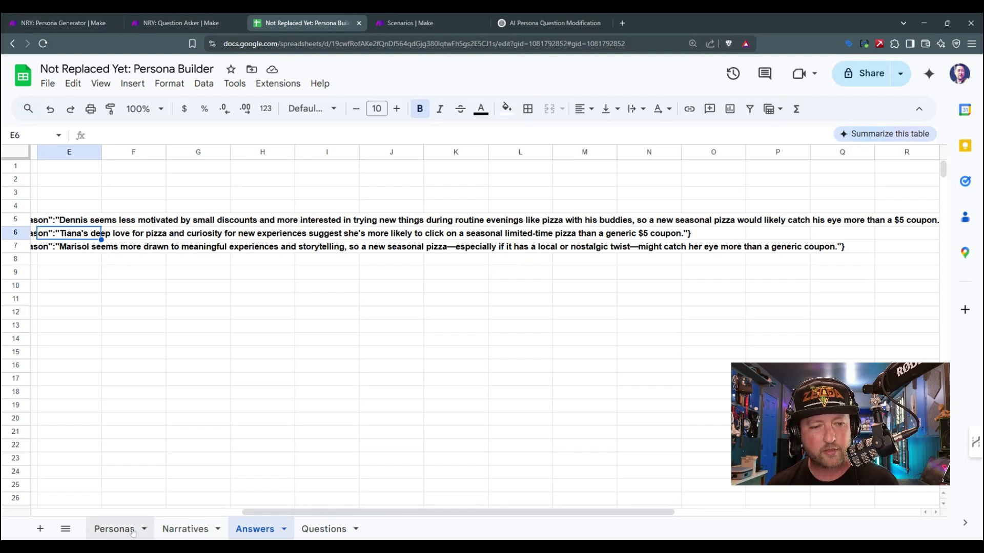
Step: Open the first persona's narrative for editing in the Narratives sheet
left_click(184, 529)
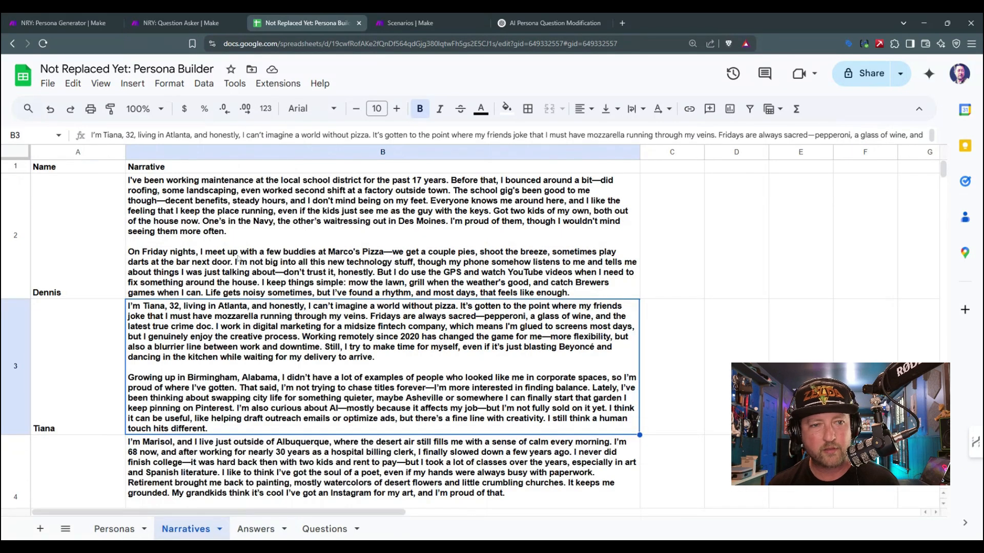
double_click(240, 274)
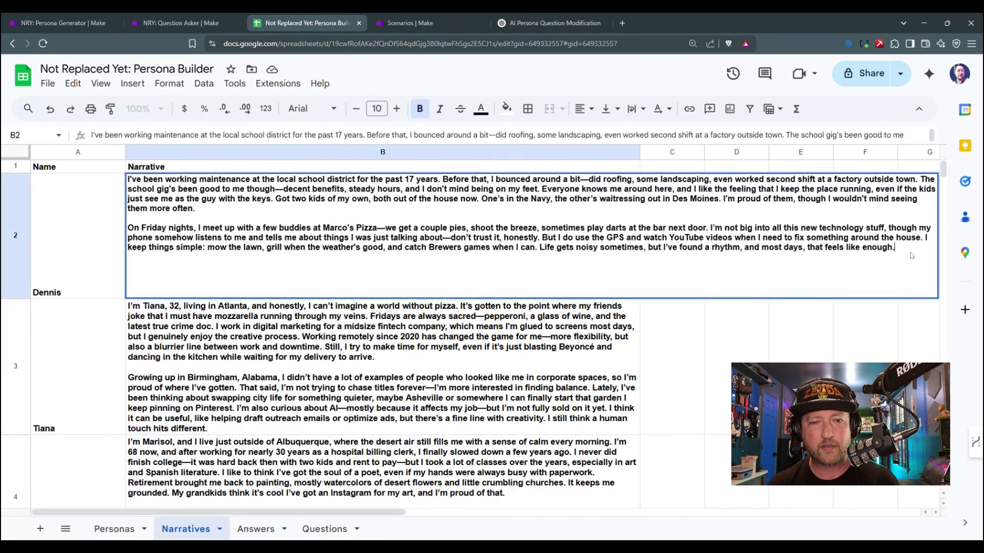
double_click(240, 166)
type("Az")
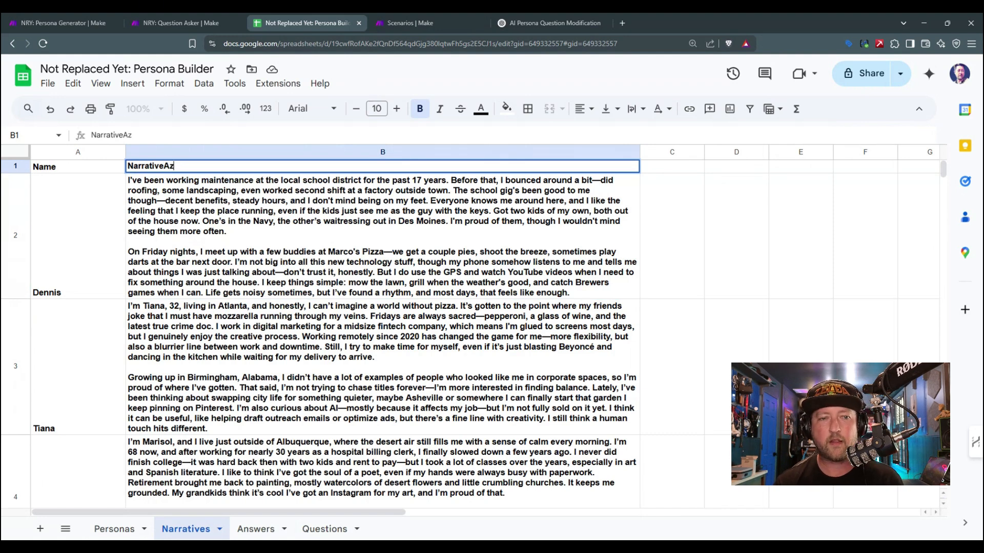
key("Escape")
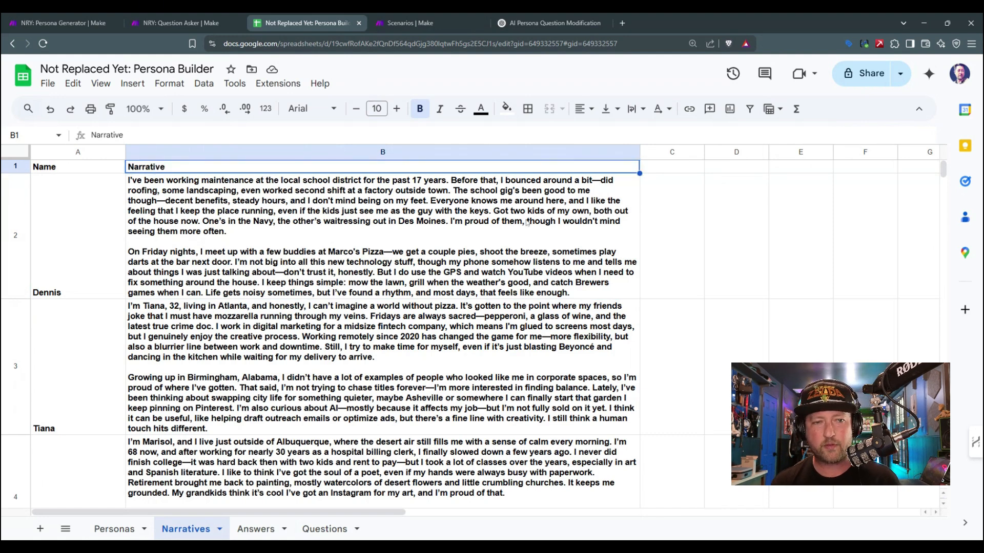
double_click(339, 198)
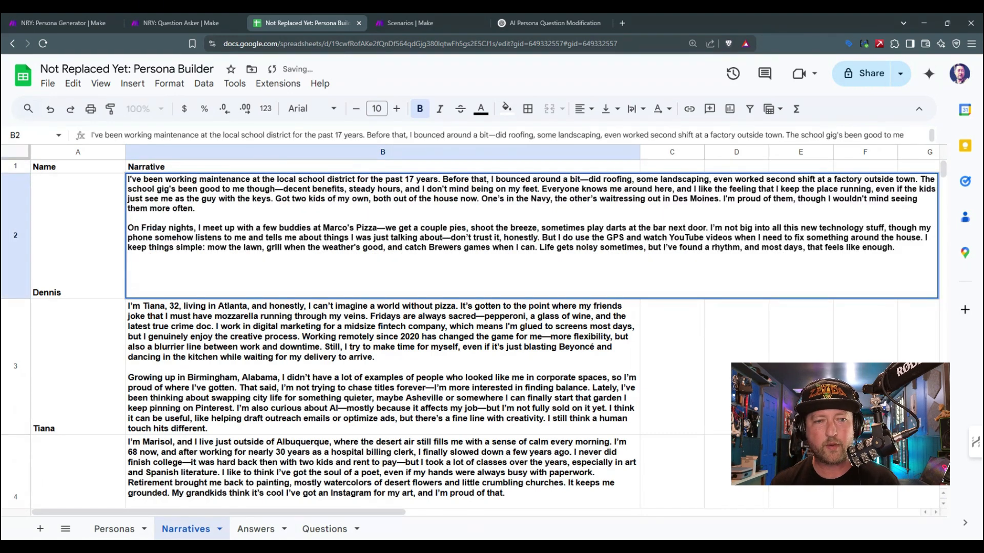
double_click(287, 167)
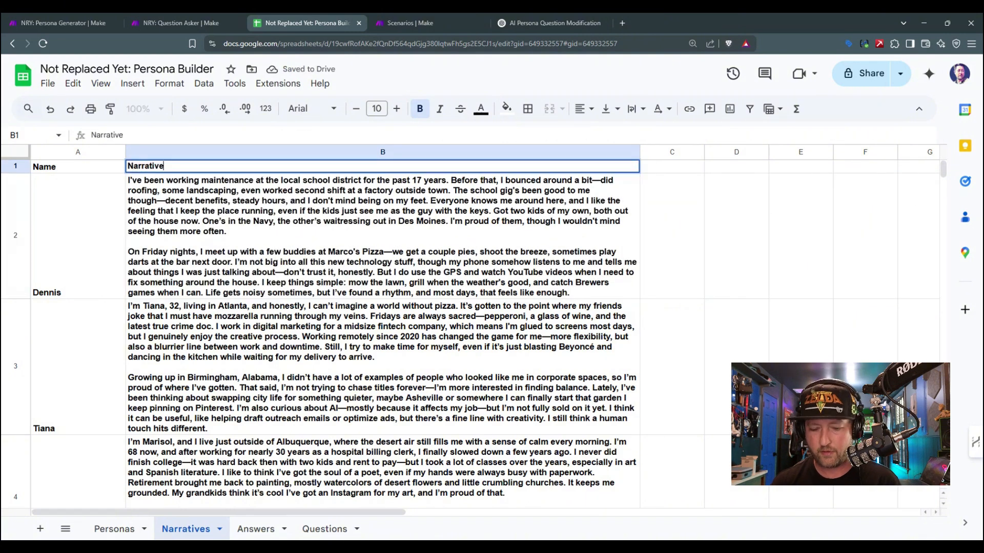
Step: Append a paragraph to the first narrative: "At the end of the day, I'm very financially motivated, and a little discount goes a very long way with me!"
double_click(189, 227)
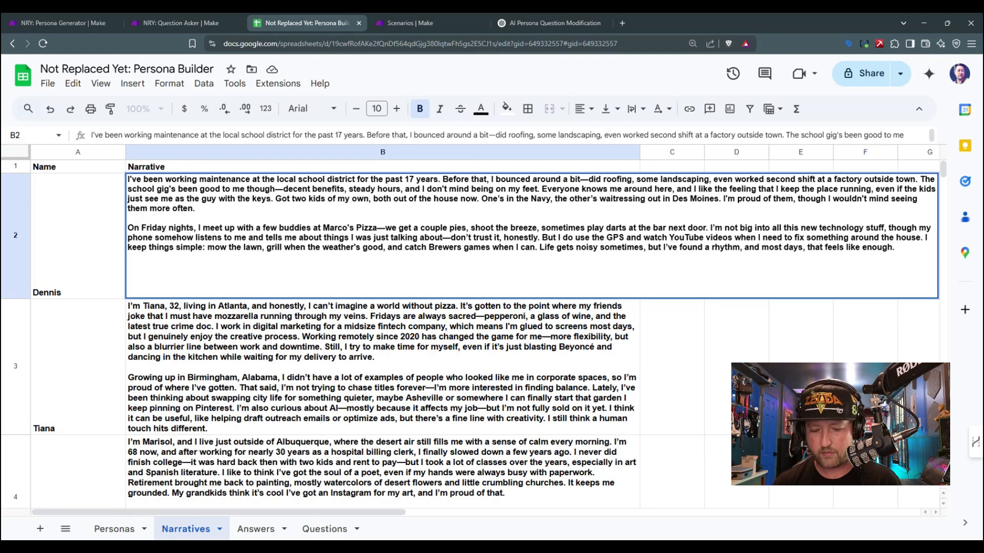
key("alt+Return")
key("alt+Return")
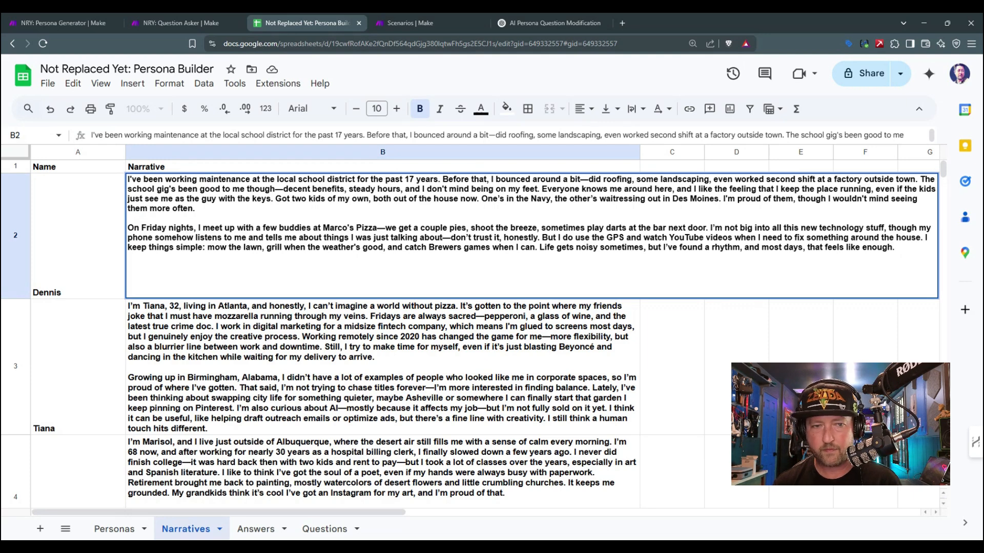
type("At the e")
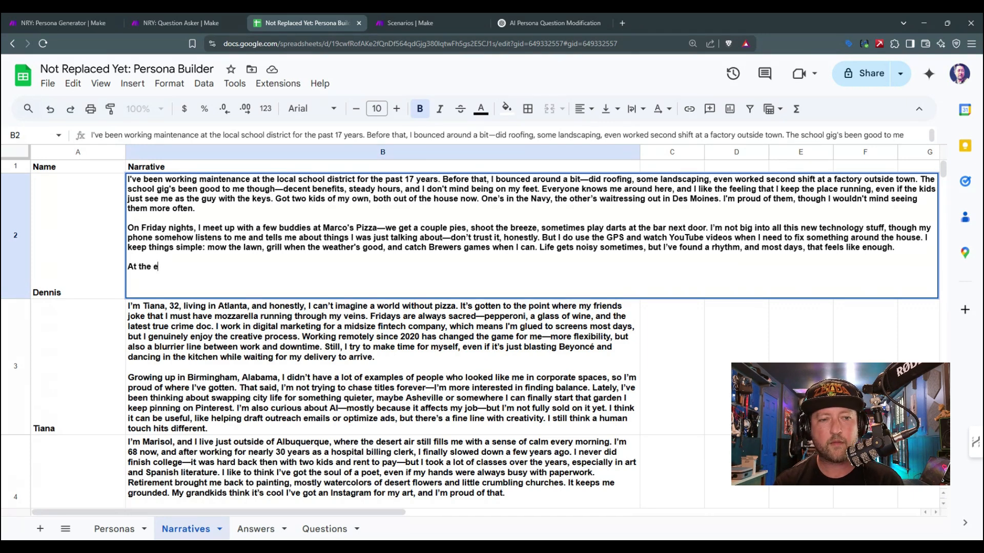
type("nd of the day, I'm ")
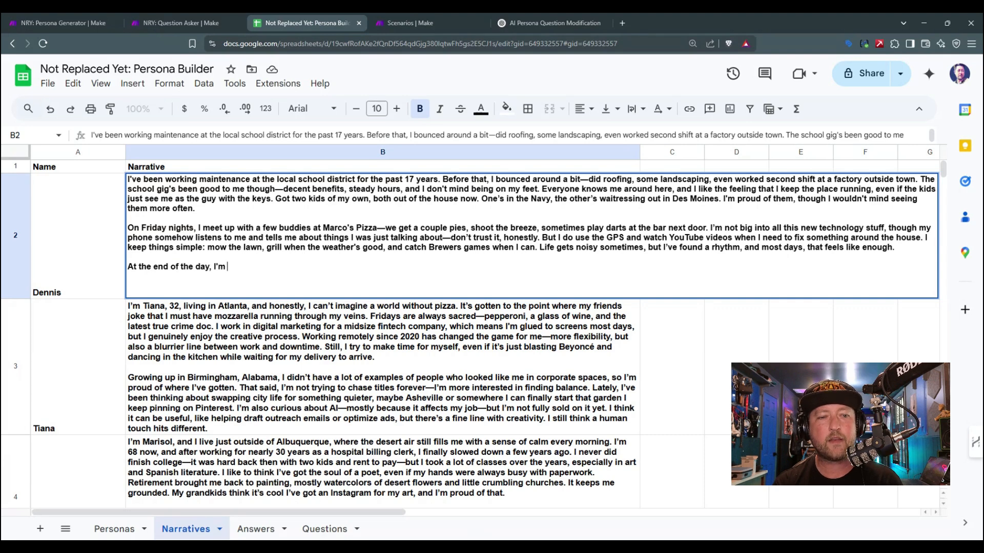
type("v")
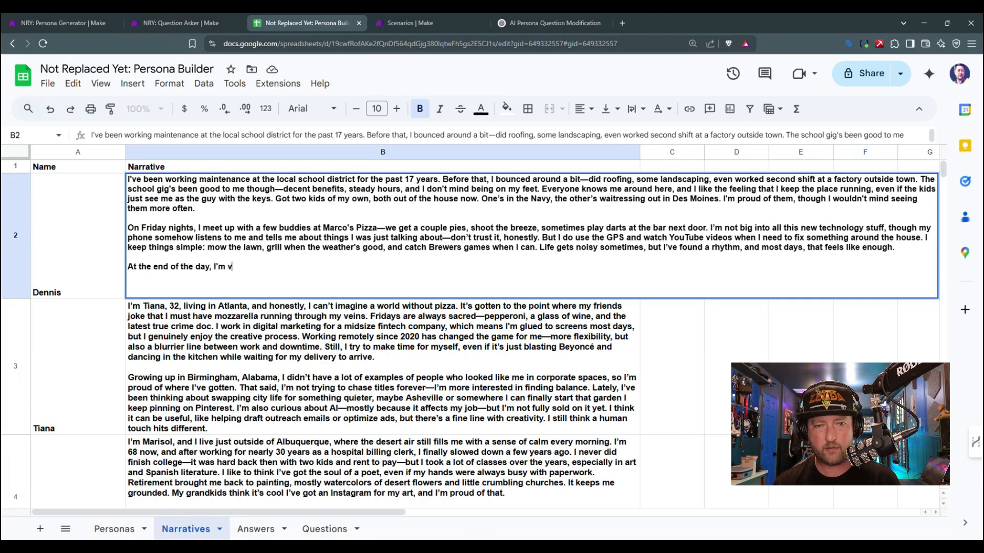
type("ery financially motivated, and ")
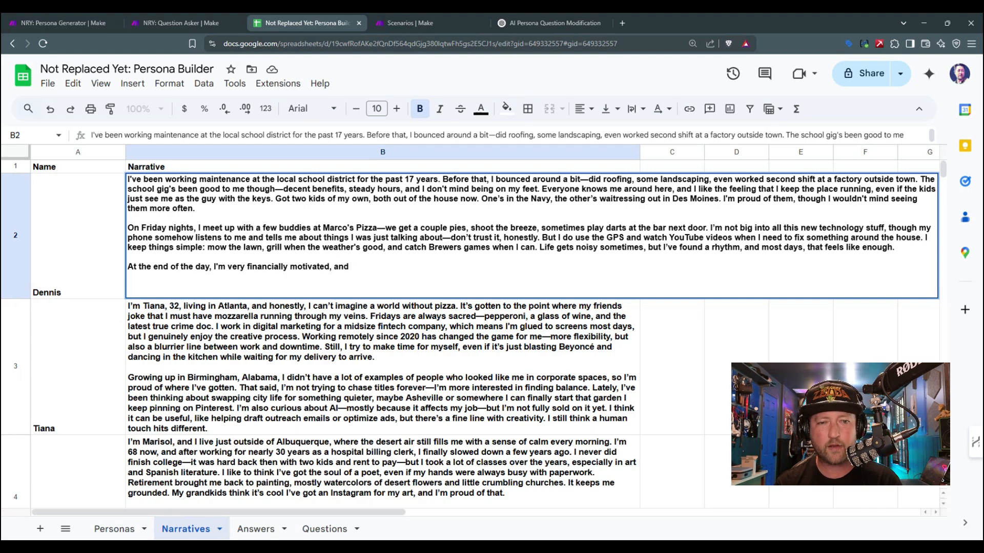
type("a little discount ")
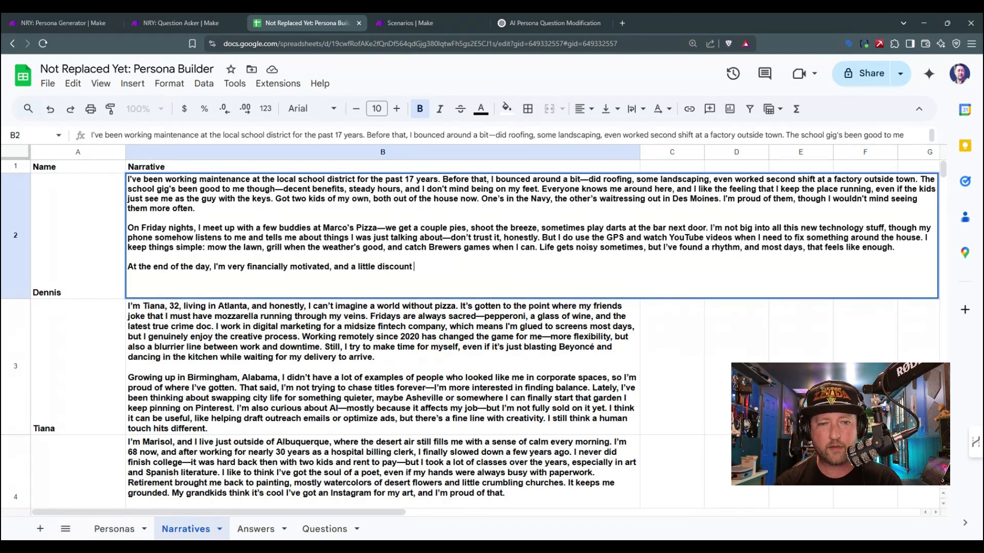
type("goes a very lon")
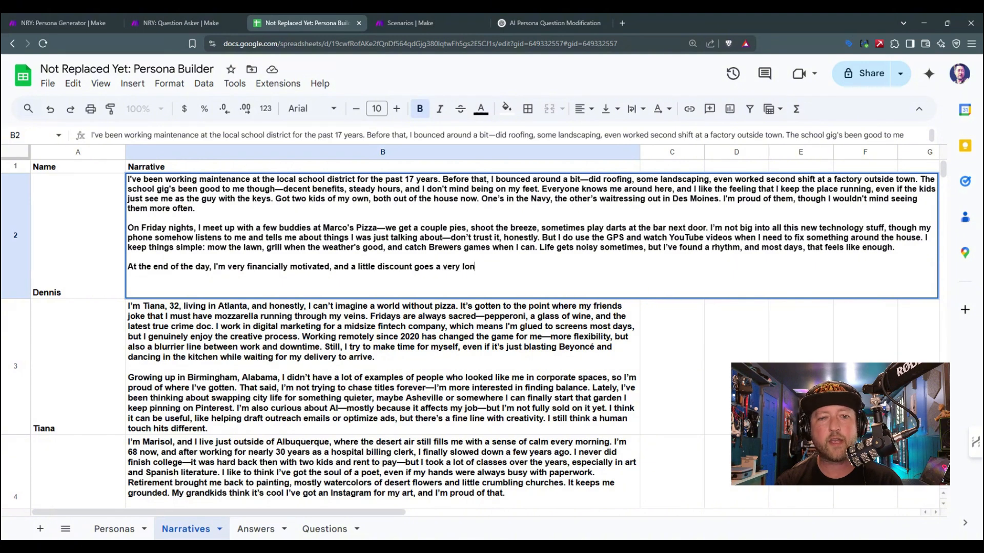
type("g way with ")
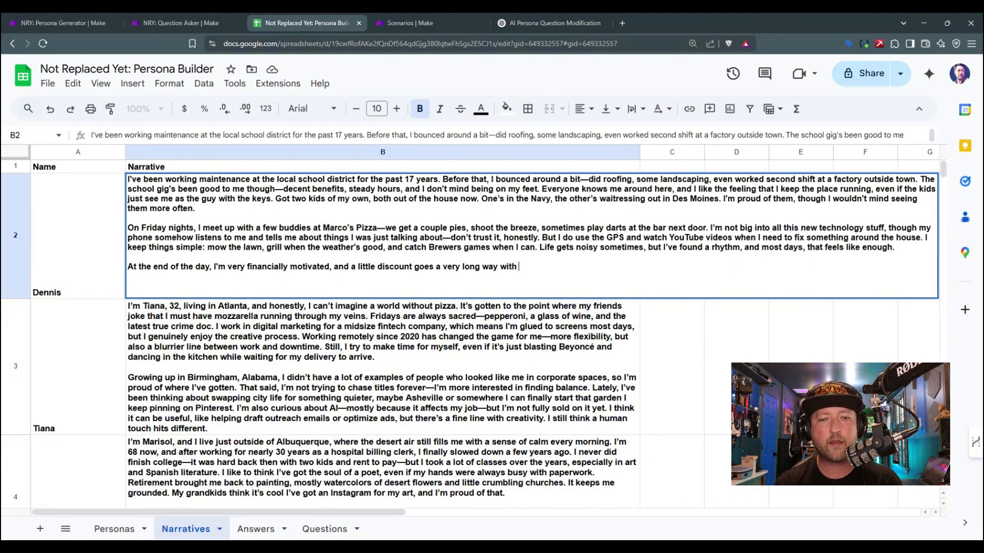
type("me.")
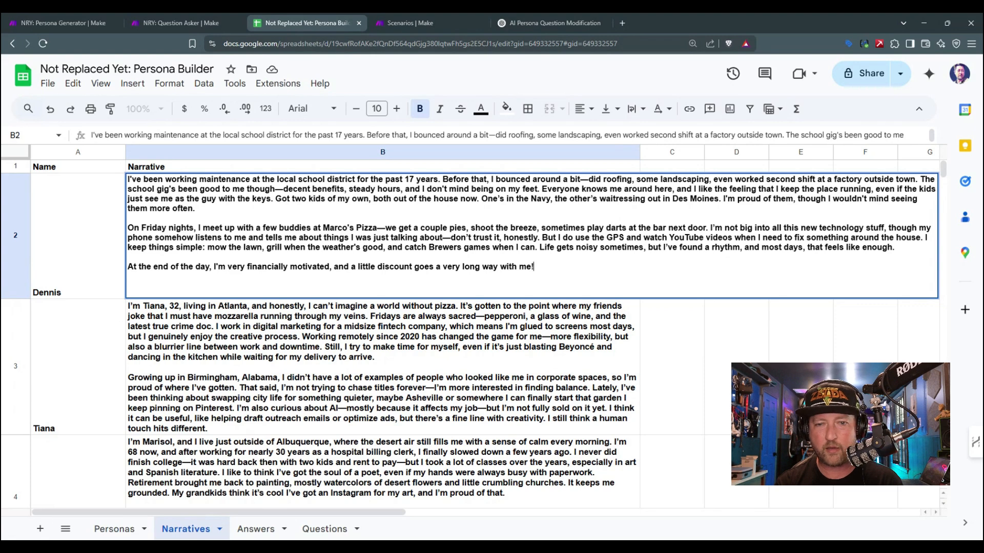
key("Return")
left_click(191, 233)
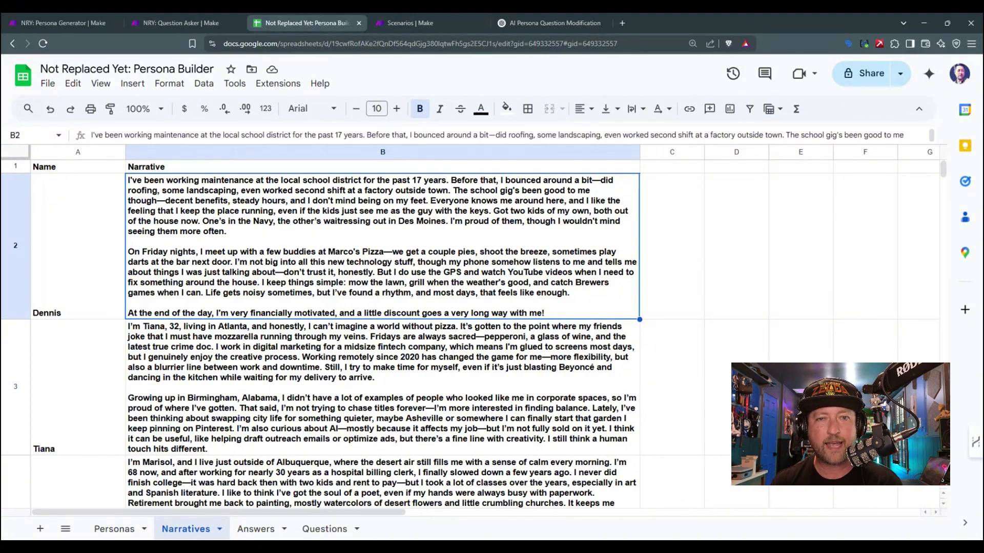
Step: Run the Question Asker scenario once in Make with the edited narrative and check the new winners and reasons in the Answers sheet
left_click(177, 23)
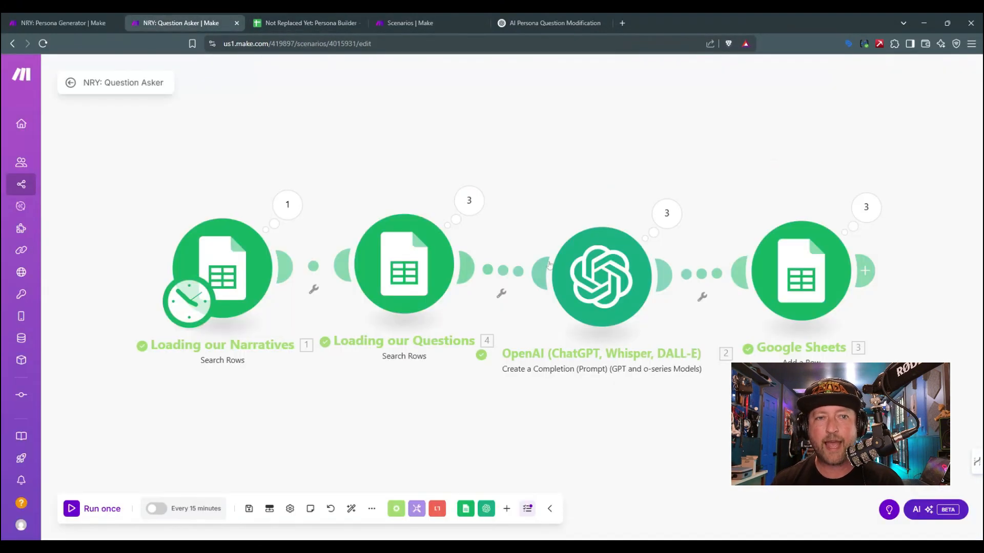
left_click(81, 506)
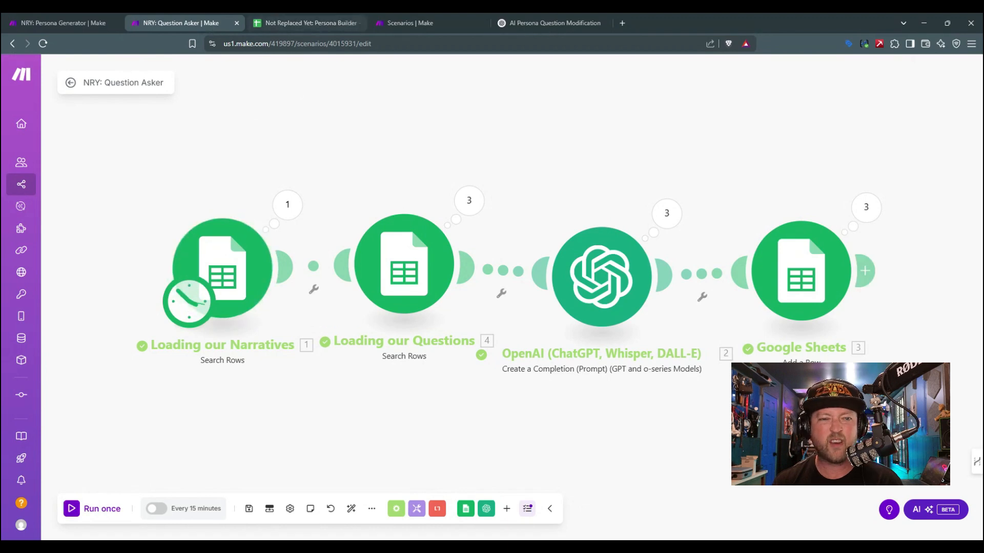
left_click(410, 23)
left_click(344, 20)
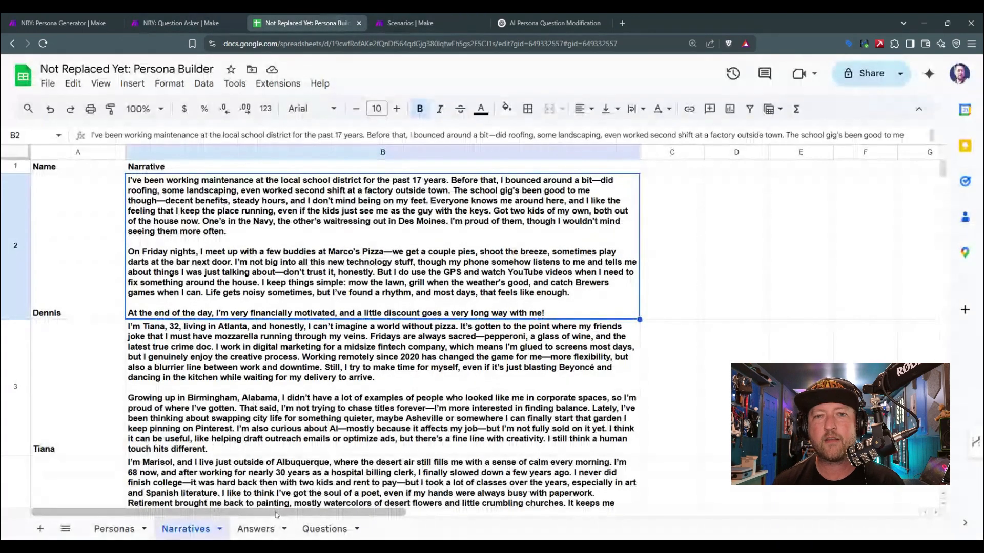
left_click(264, 528)
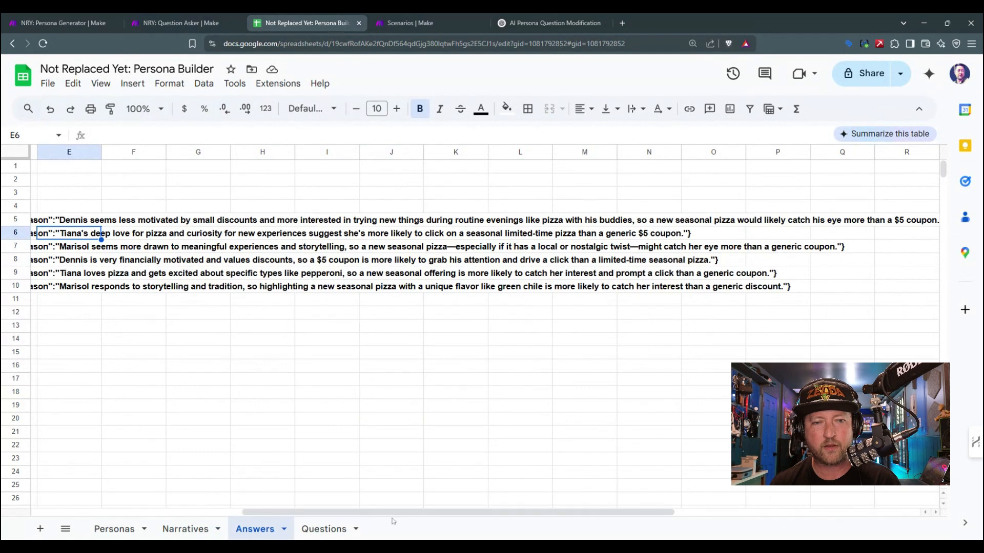
left_click_drag(393, 513, 181, 512)
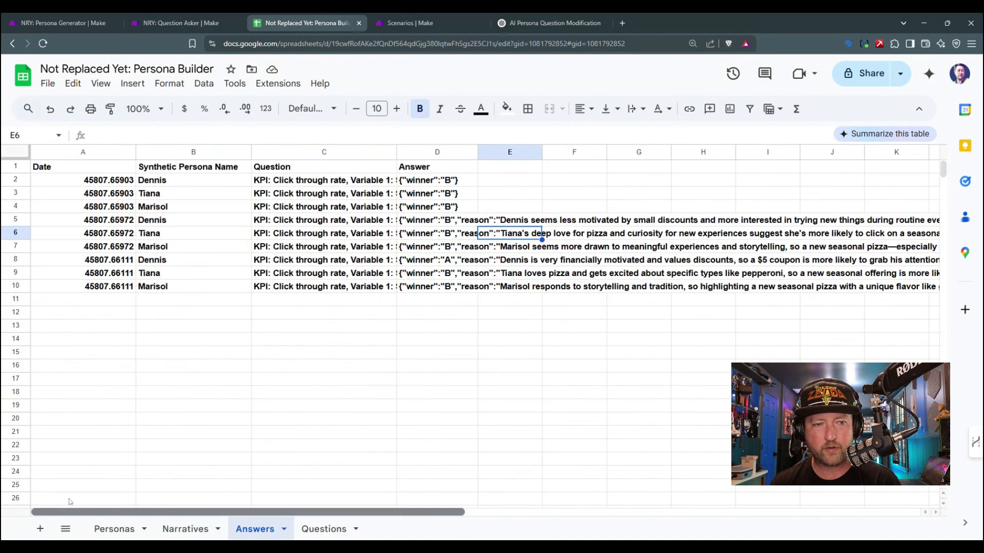
left_click_drag(395, 264, 414, 263)
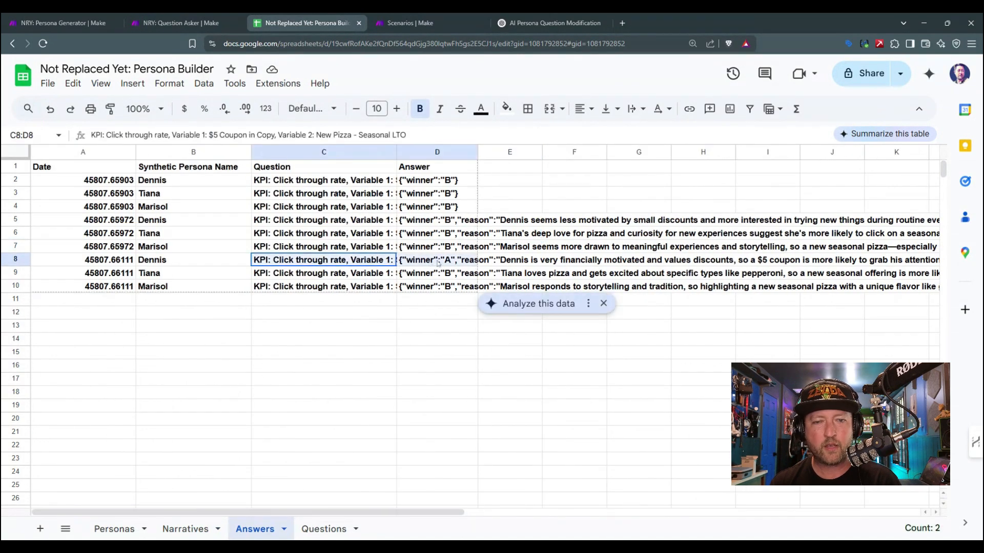
left_click(439, 263)
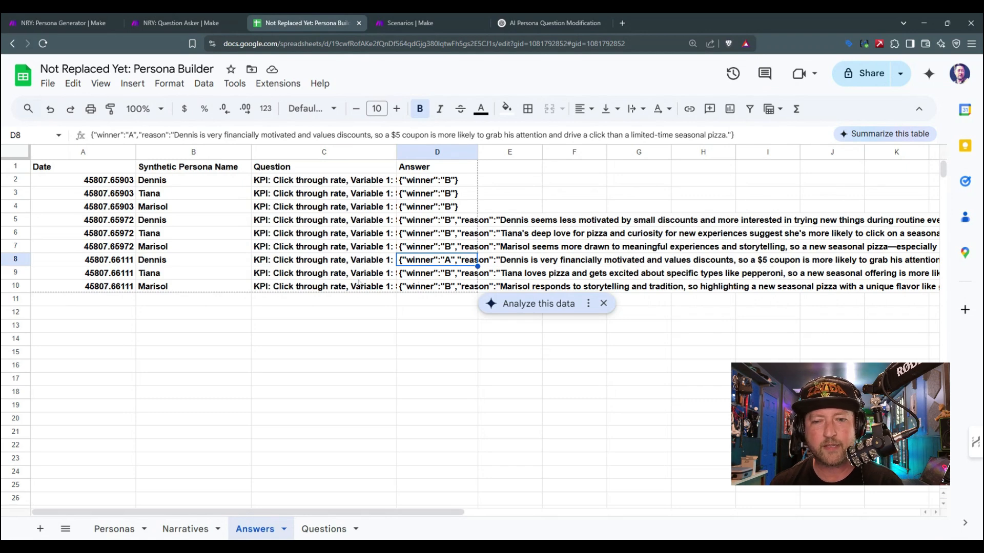
left_click(355, 275)
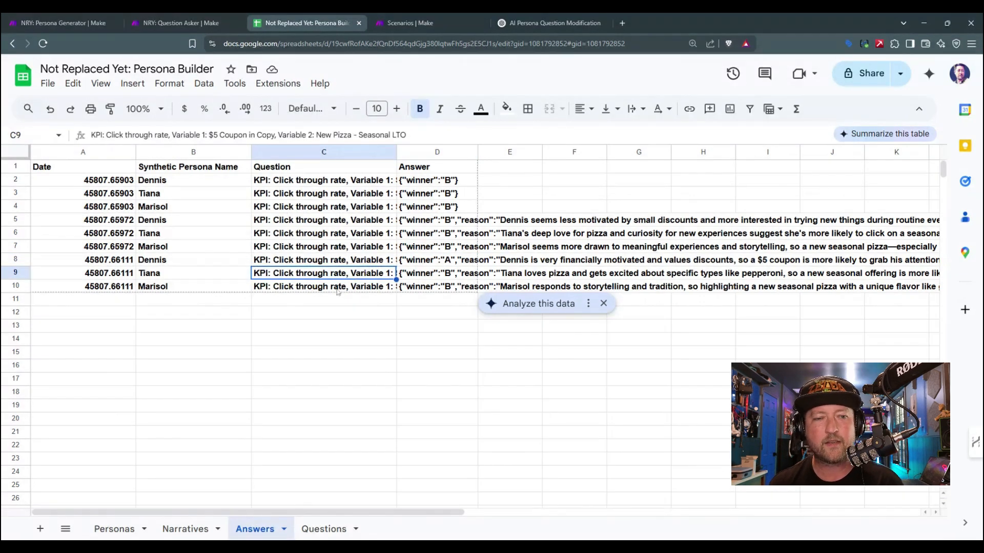
left_click(338, 290)
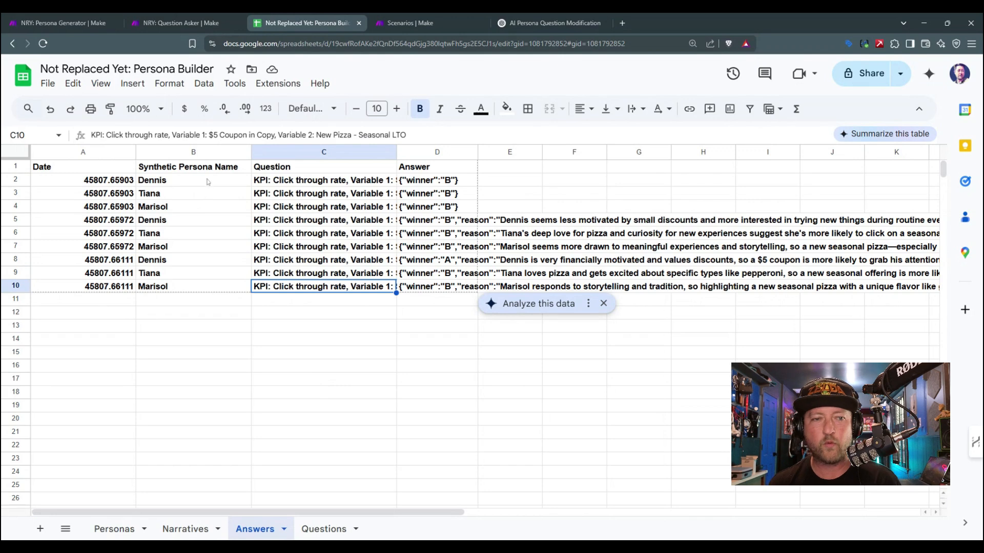
Step: Review each persona's age range, ethnicity, education level and pizza engagement in the Personas sheet
left_click(185, 529)
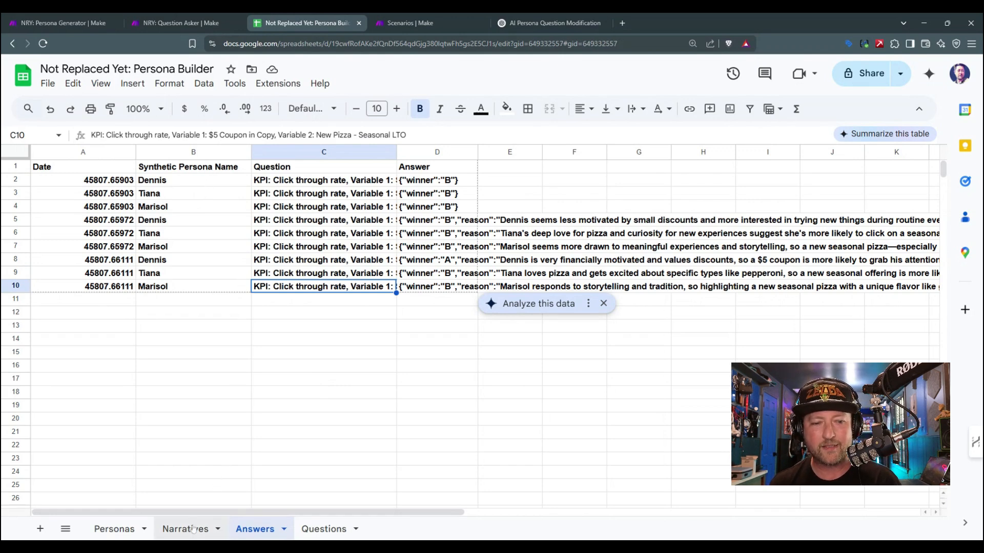
left_click(125, 528)
left_click(109, 208)
left_click(114, 194)
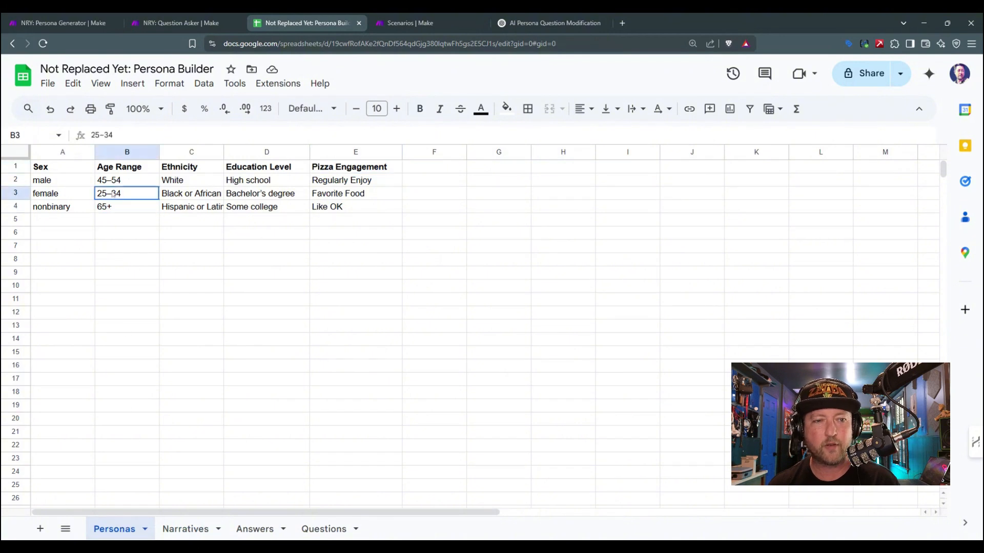
left_click(119, 184)
left_click(197, 181)
left_click(212, 194)
left_click(203, 206)
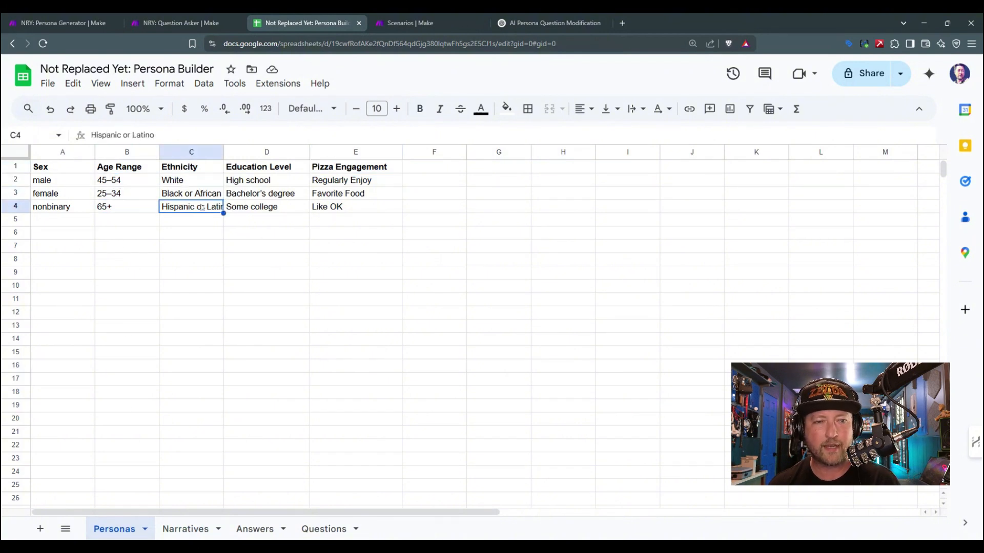
left_click(276, 207)
left_click(330, 184)
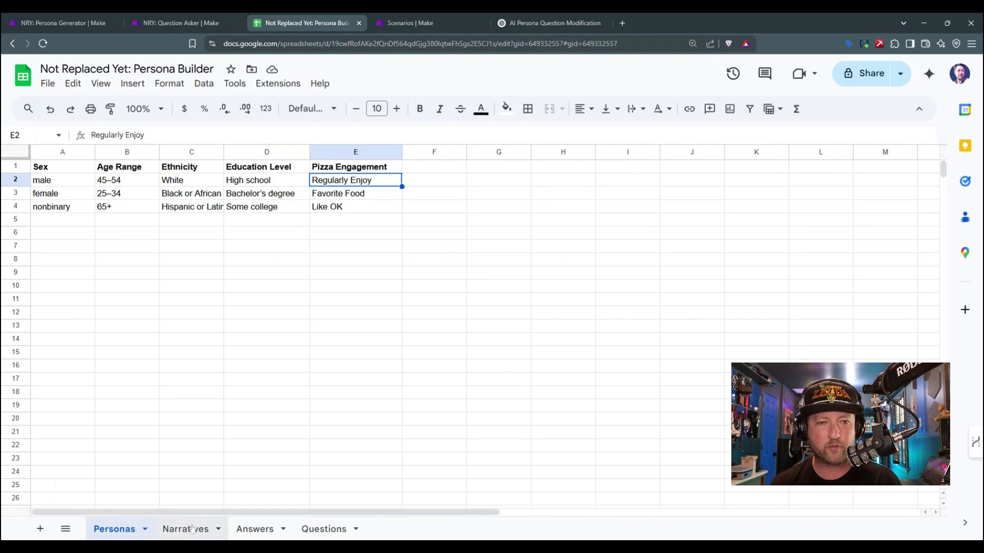
Step: Revisit the Narratives sheet and check the last persona's entry in the Answers sheet
left_click(192, 529)
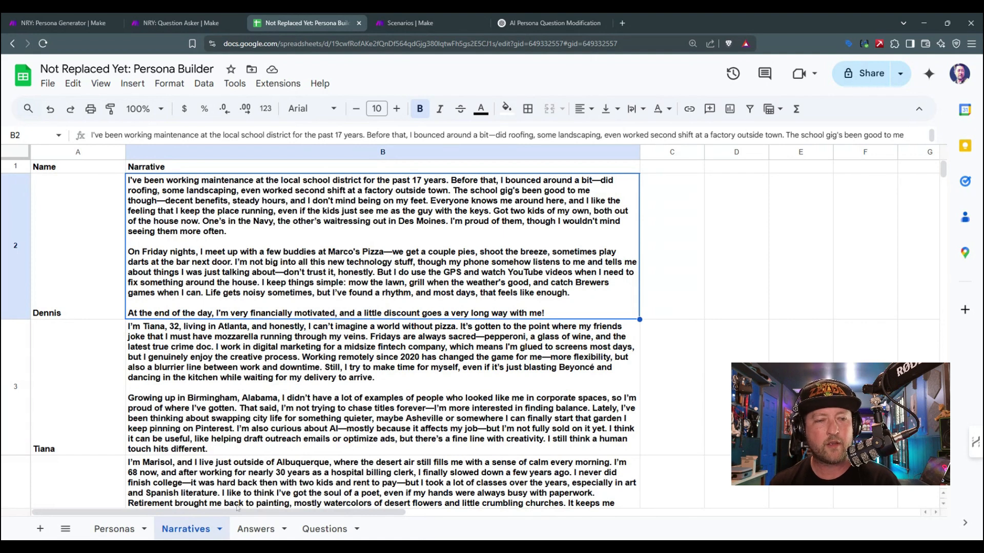
left_click(256, 529)
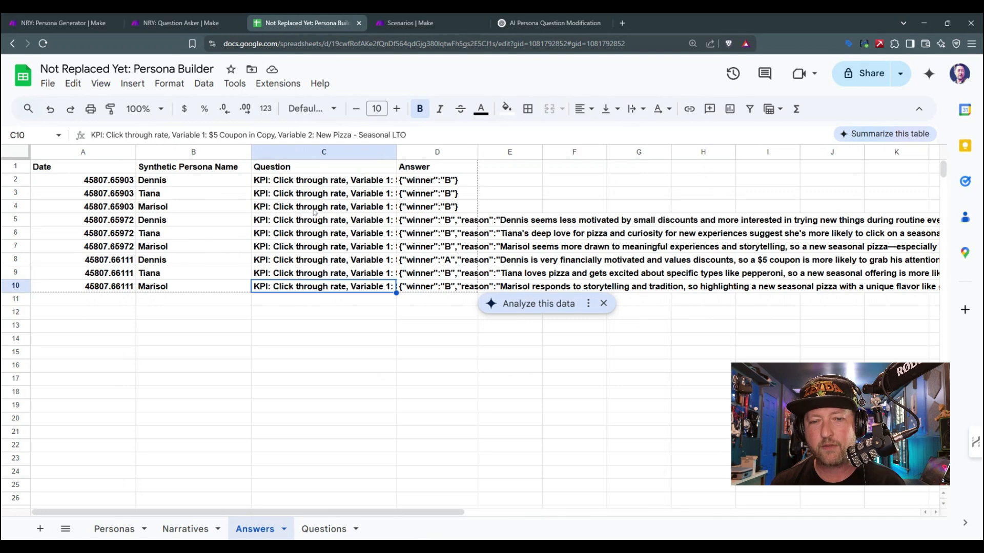
left_click(187, 288)
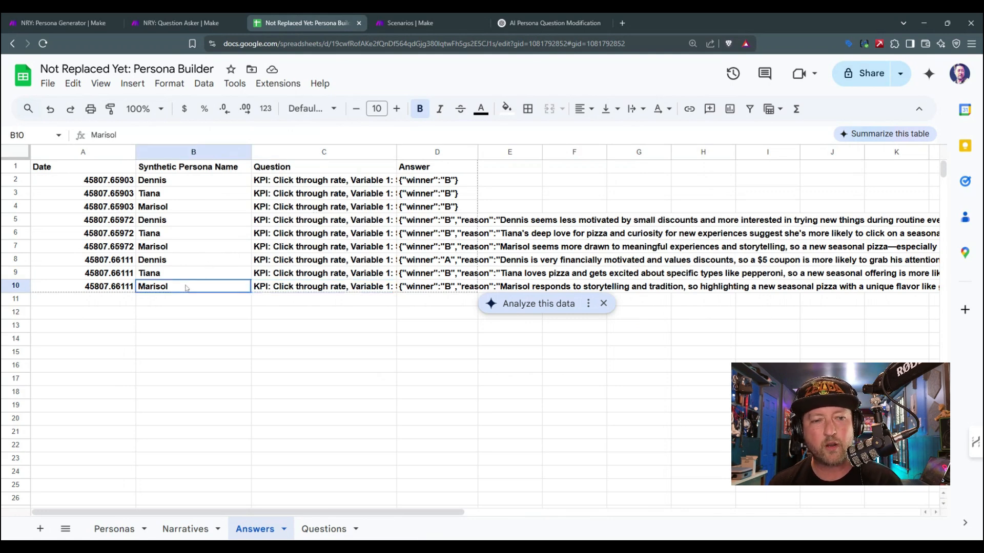